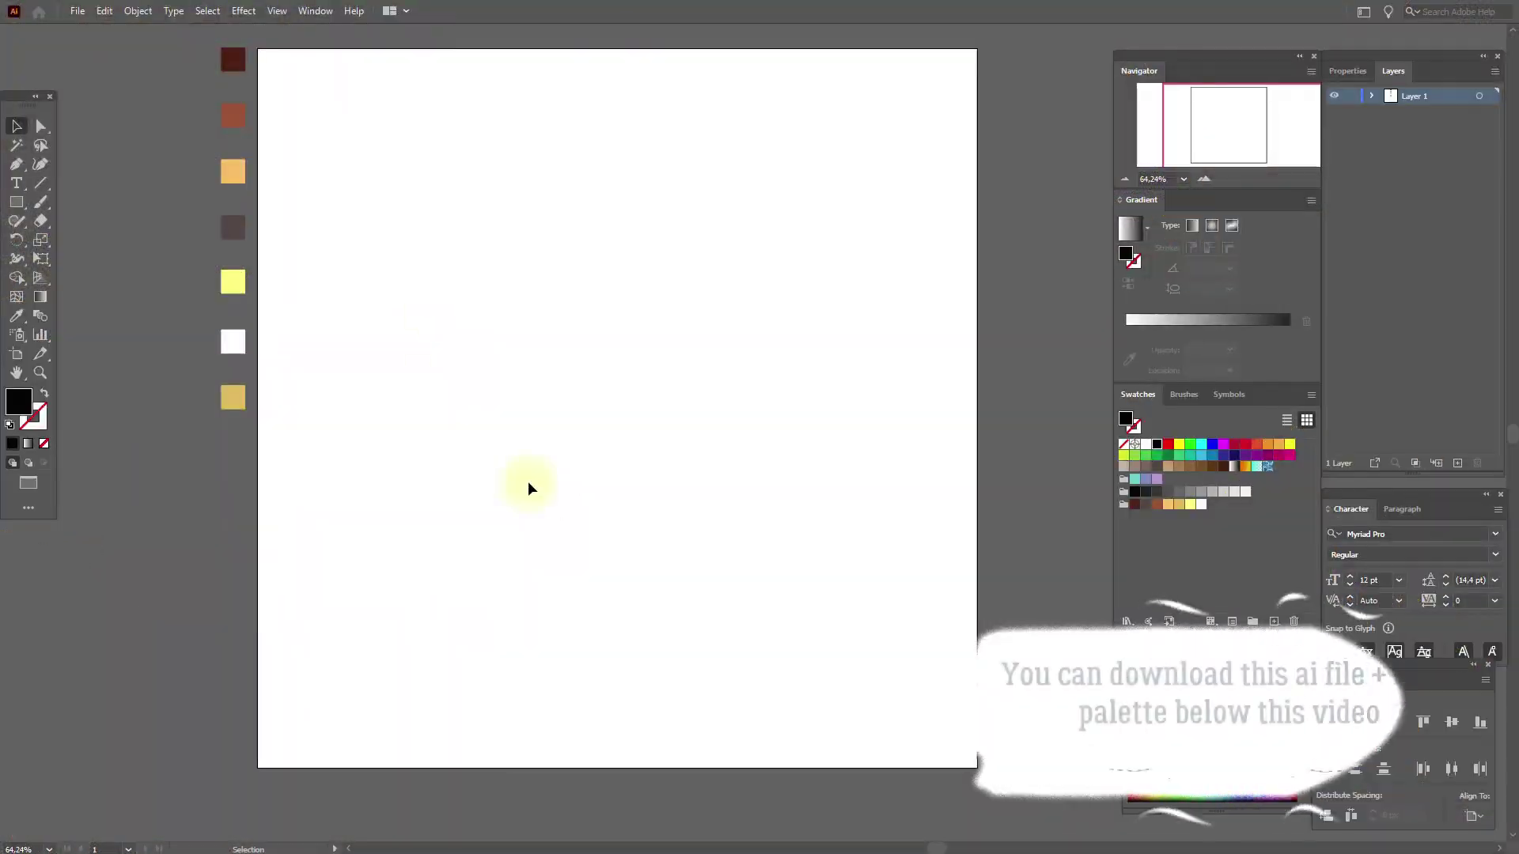
# Step: Draw a rectangle covering the whole artboard and fill it with a linear gradient from orange ffbf60 to dark brown 534741
pyautogui.click(12, 205)
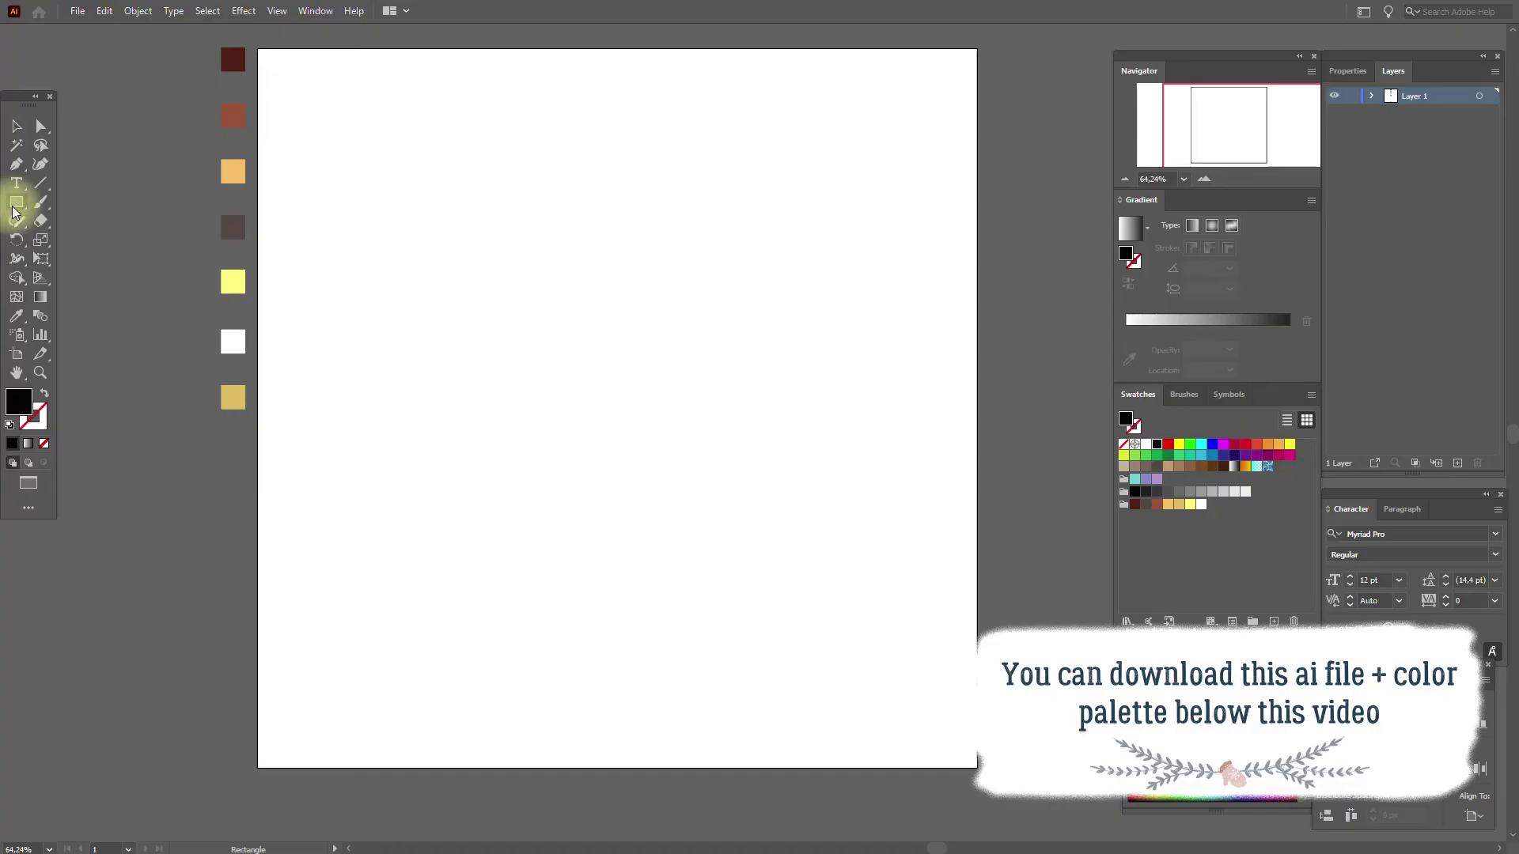
pyautogui.moveTo(258, 47); pyautogui.dragTo(979, 655)
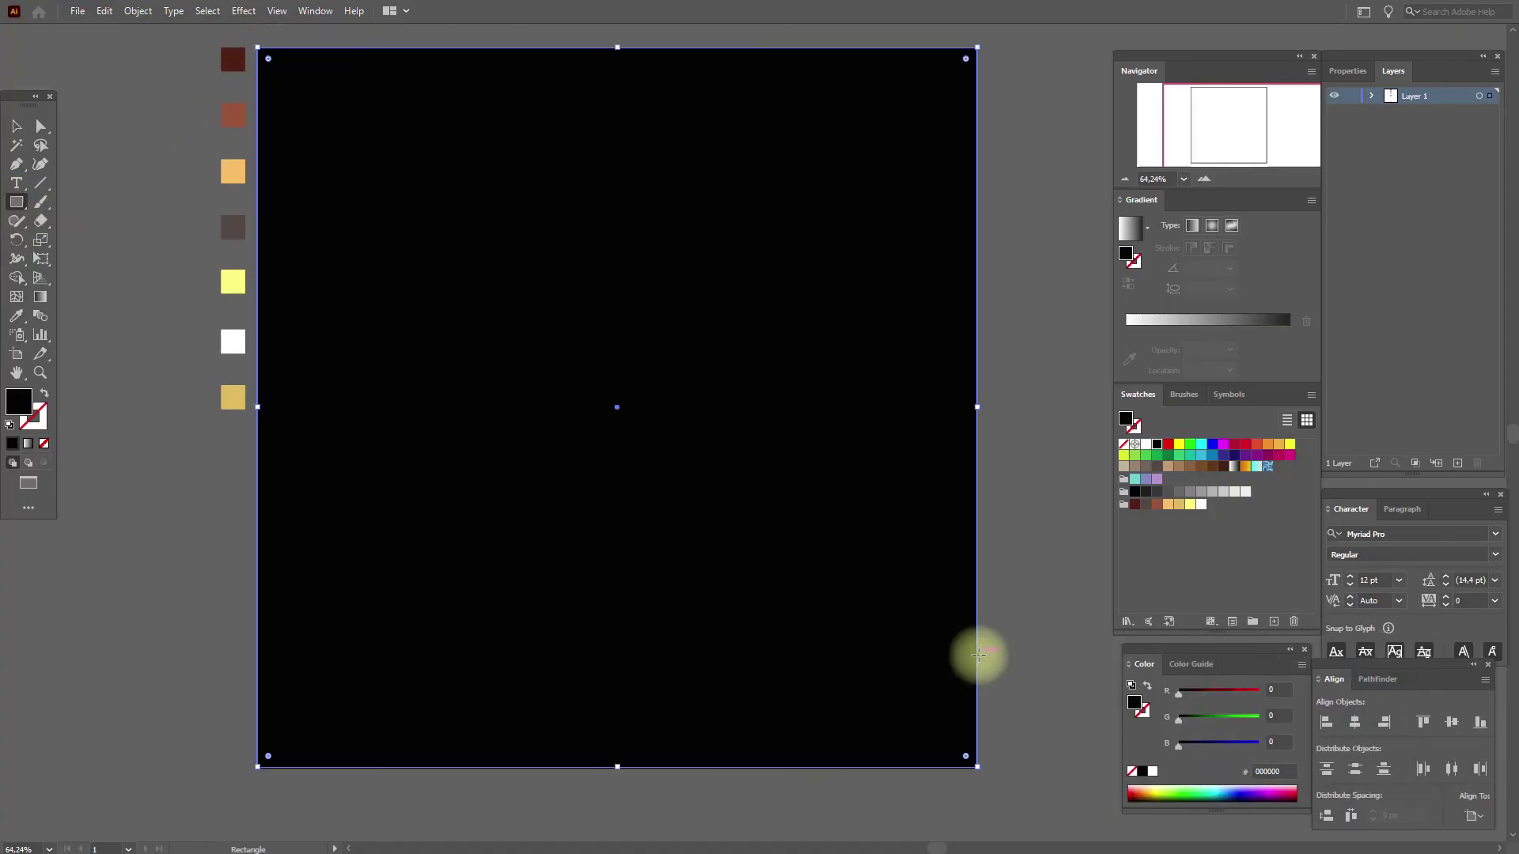
pyautogui.click(1131, 235)
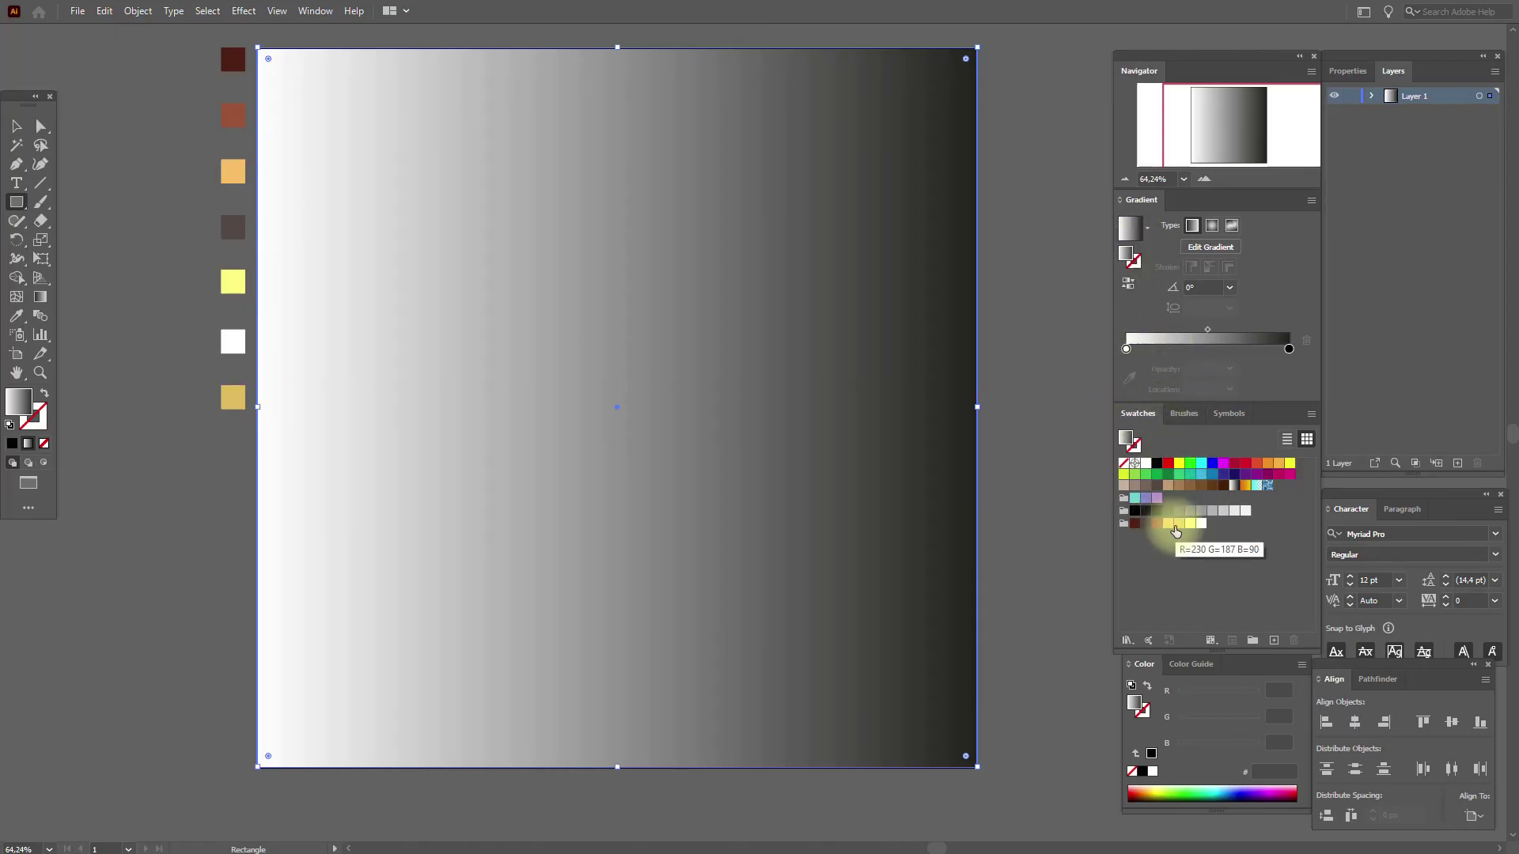
pyautogui.moveTo(1168, 523); pyautogui.dragTo(1128, 348)
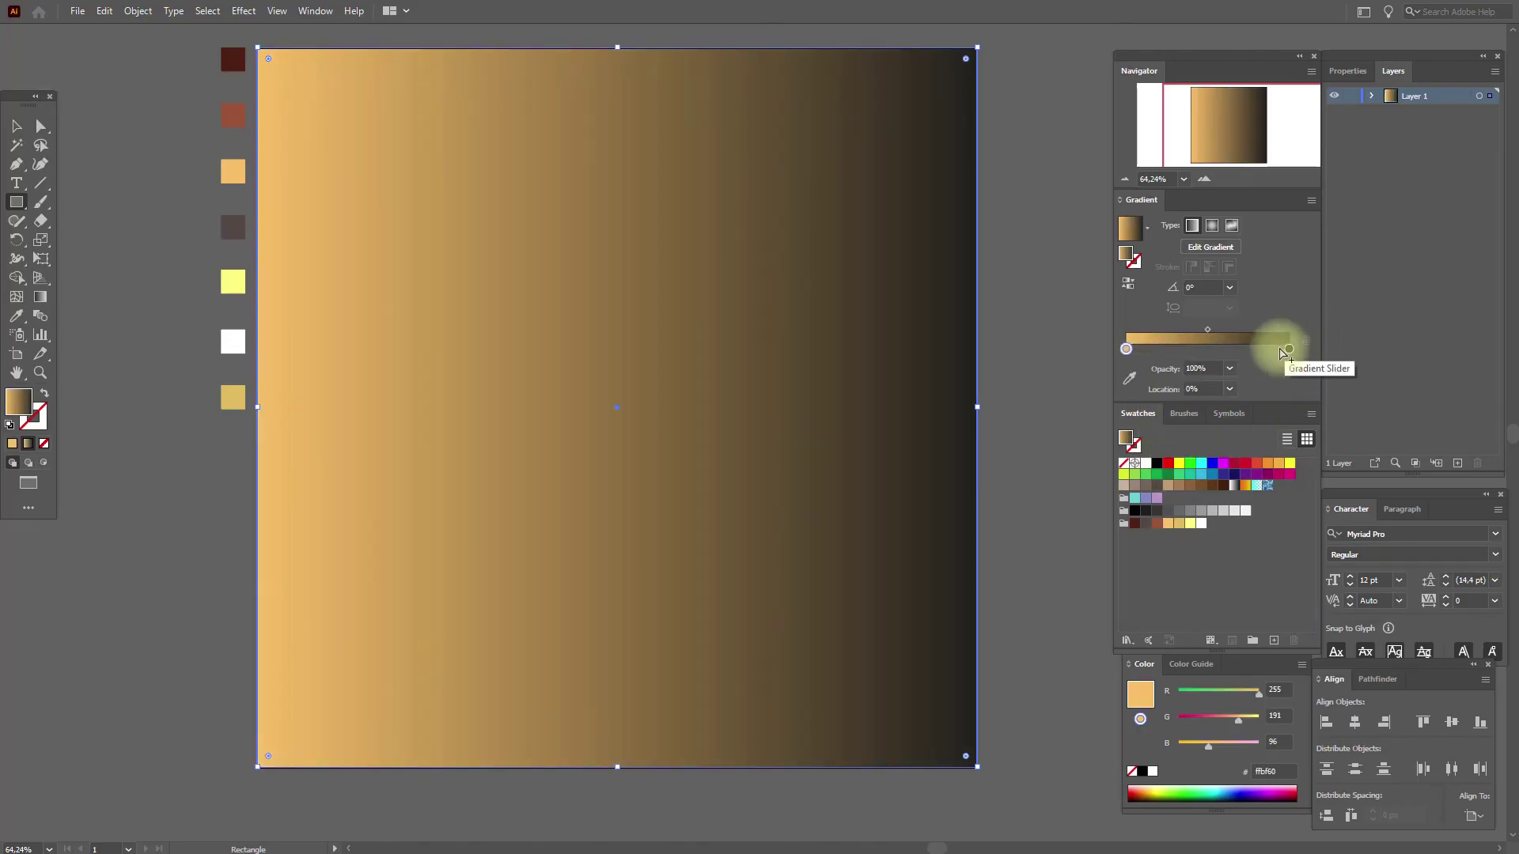
pyautogui.moveTo(1145, 523); pyautogui.dragTo(1289, 350)
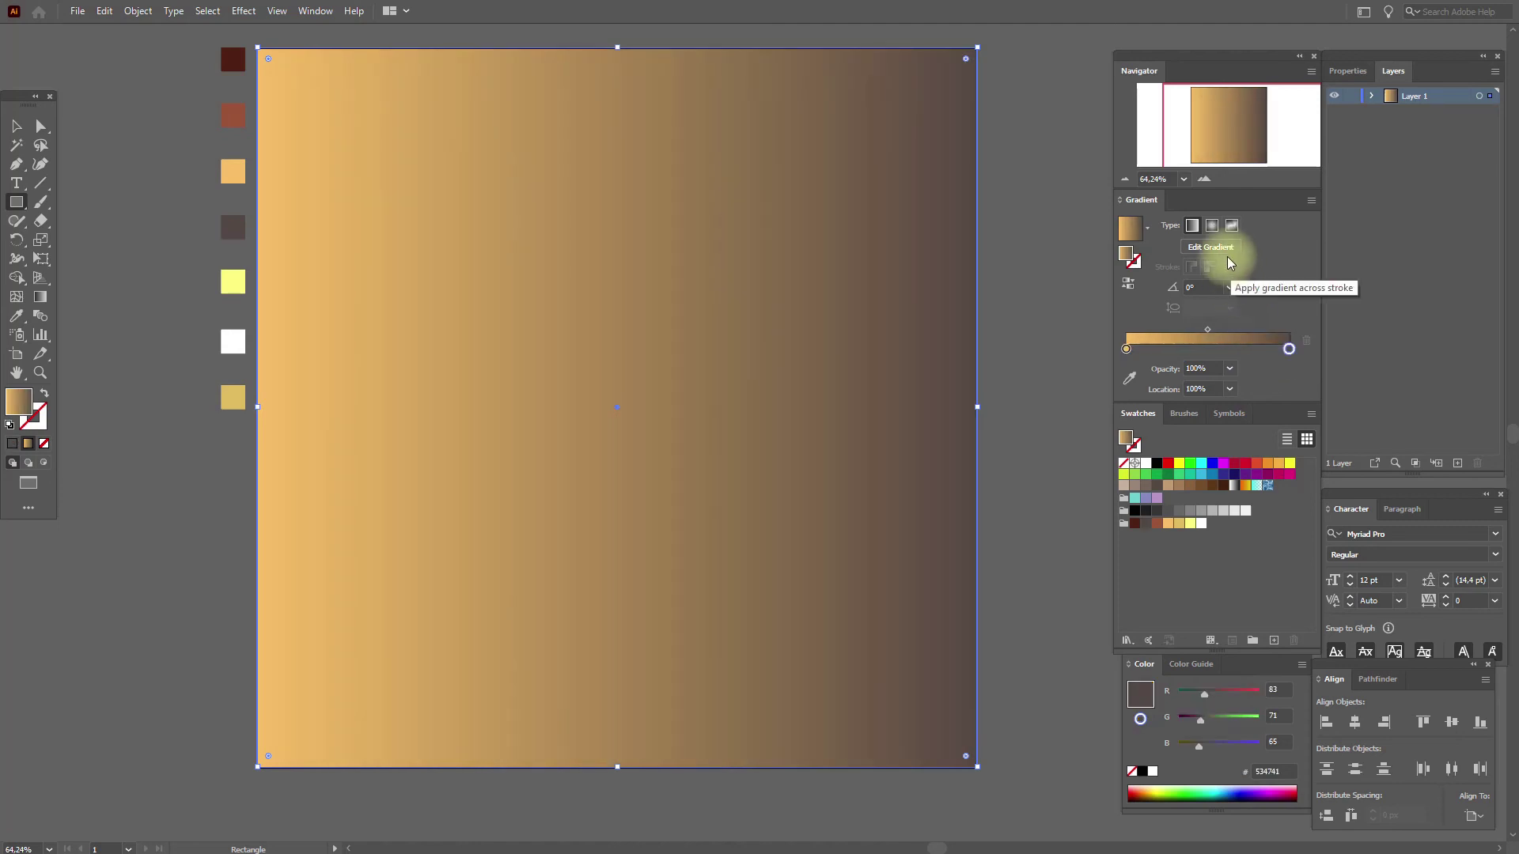
# Step: Make the background gradient radial with its midpoint at about 24%, and lock the background rectangle
pyautogui.click(1213, 226)
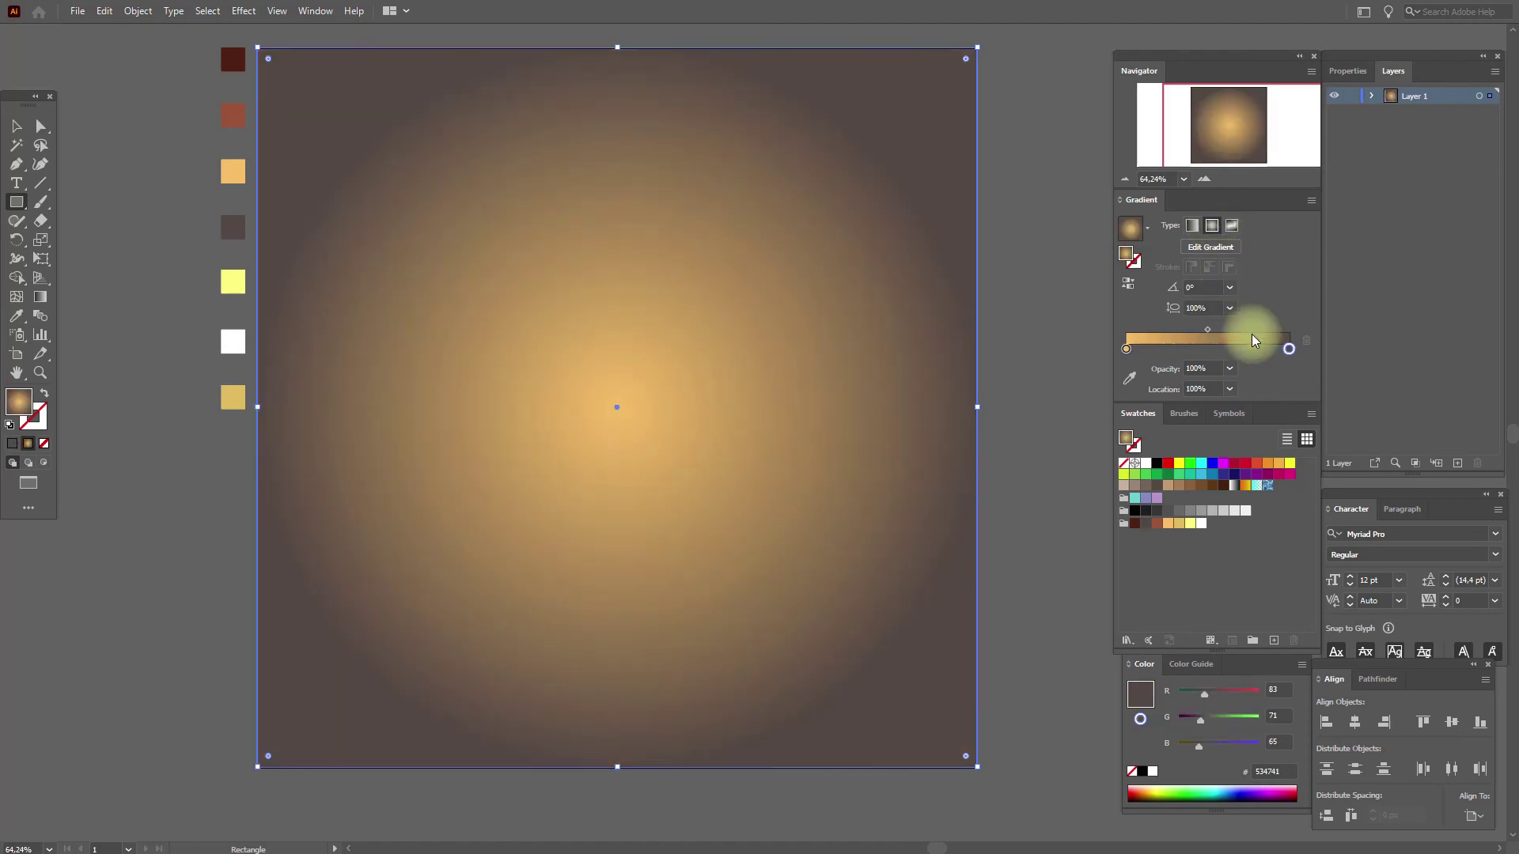
pyautogui.moveTo(1207, 329); pyautogui.dragTo(1166, 343)
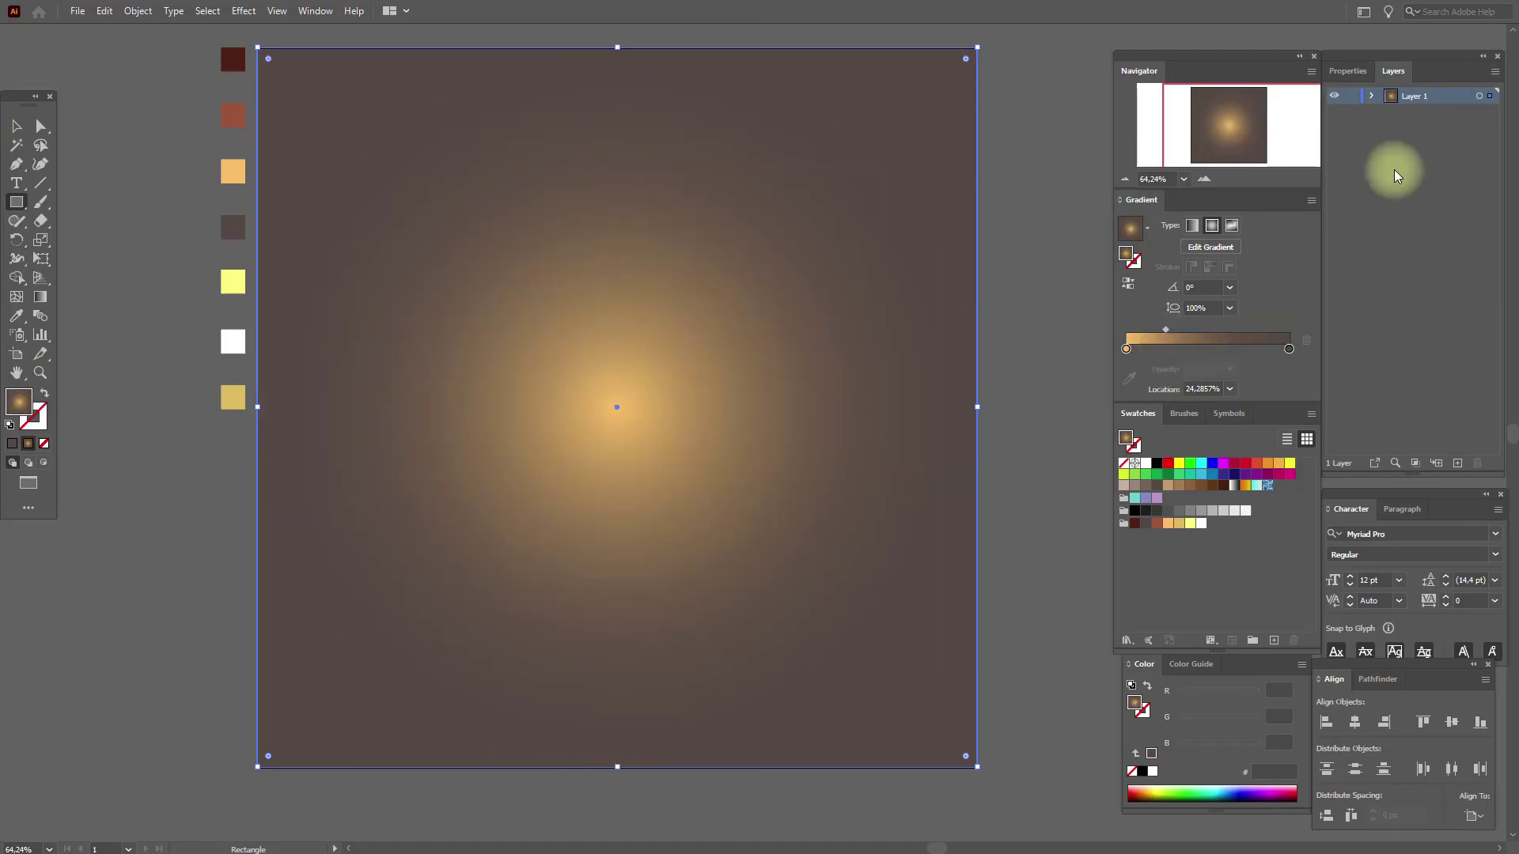
pyautogui.click(1371, 96)
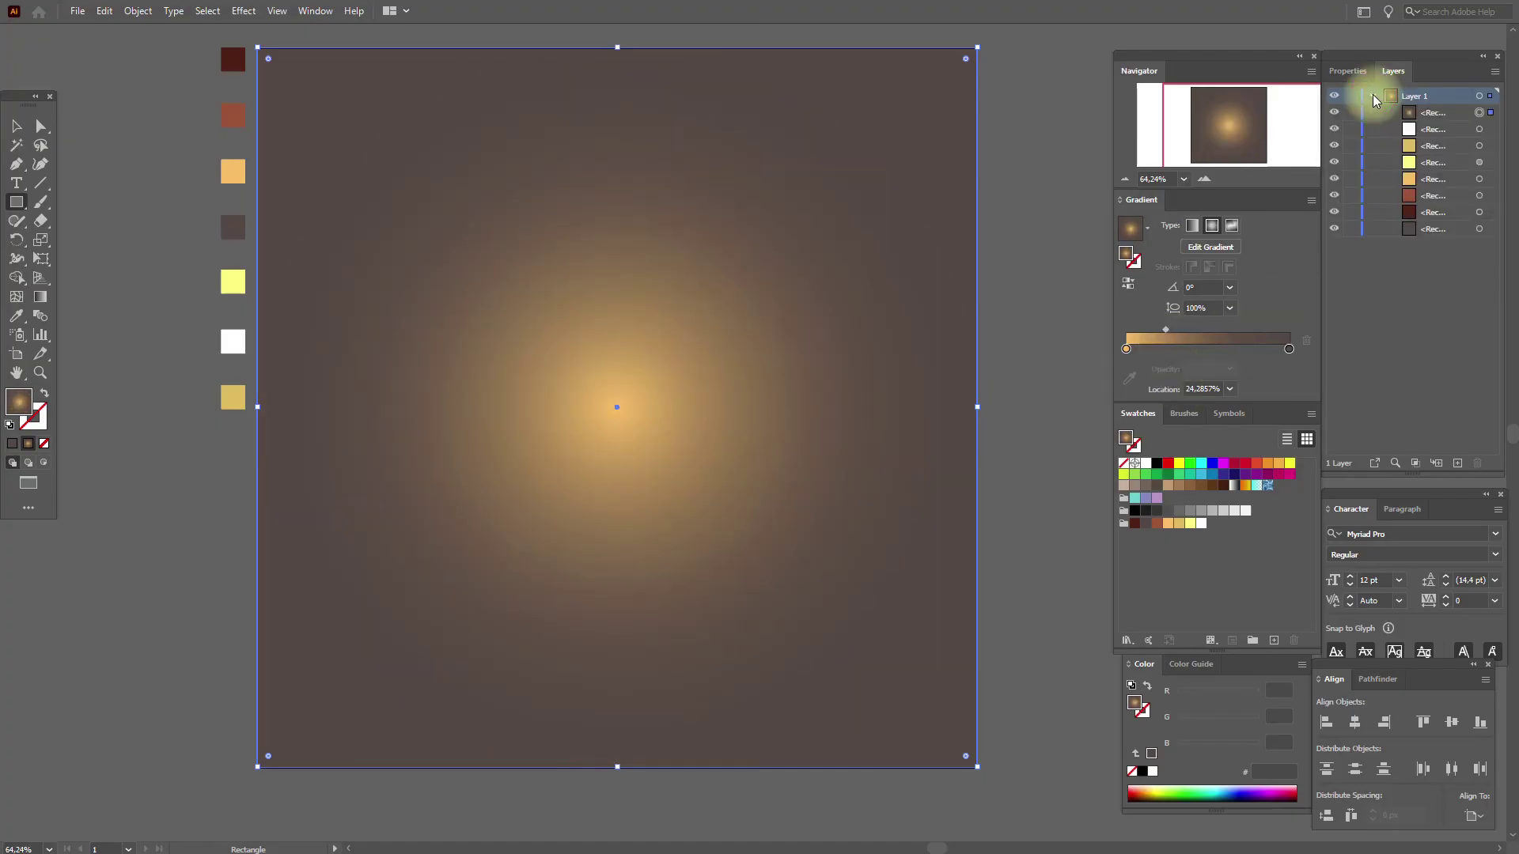
pyautogui.click(1352, 118)
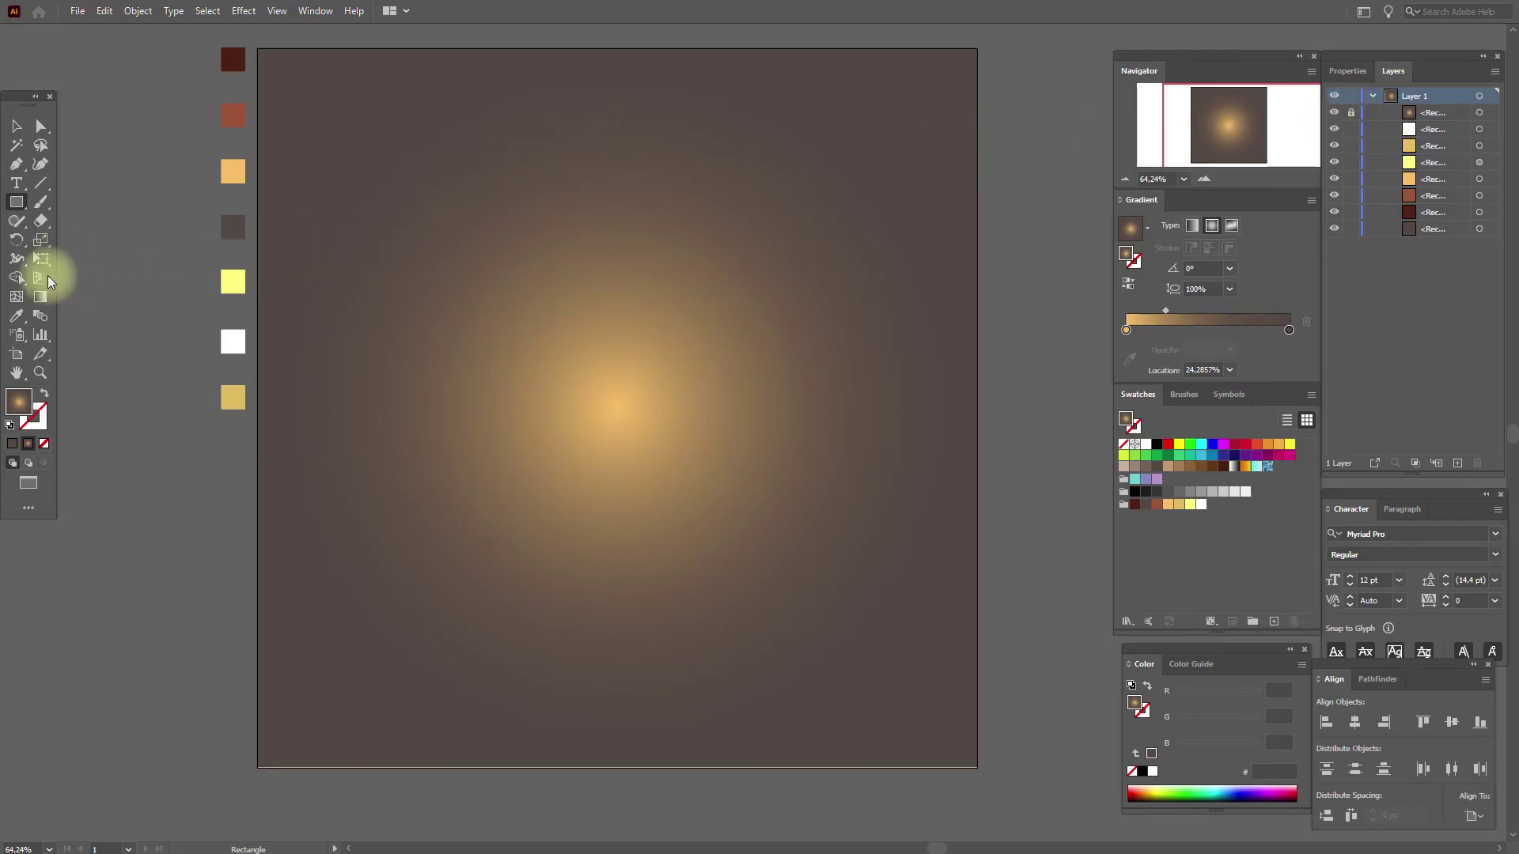
# Step: Create a white 458 × 458 px circle and place it slightly below the artboard's centre
pyautogui.click(16, 314)
pyautogui.click(231, 344)
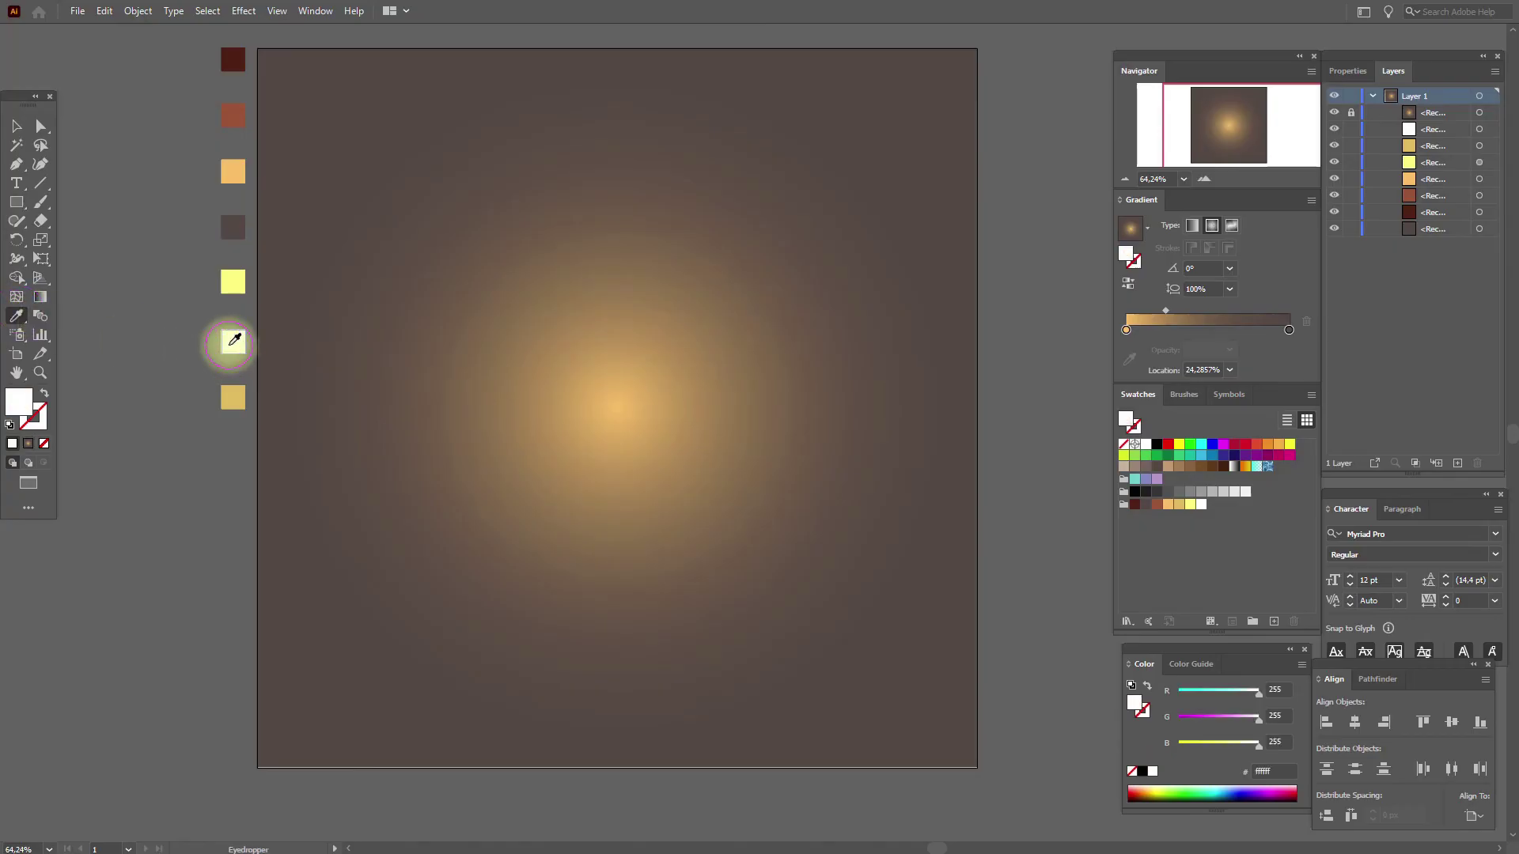
pyautogui.click(19, 207)
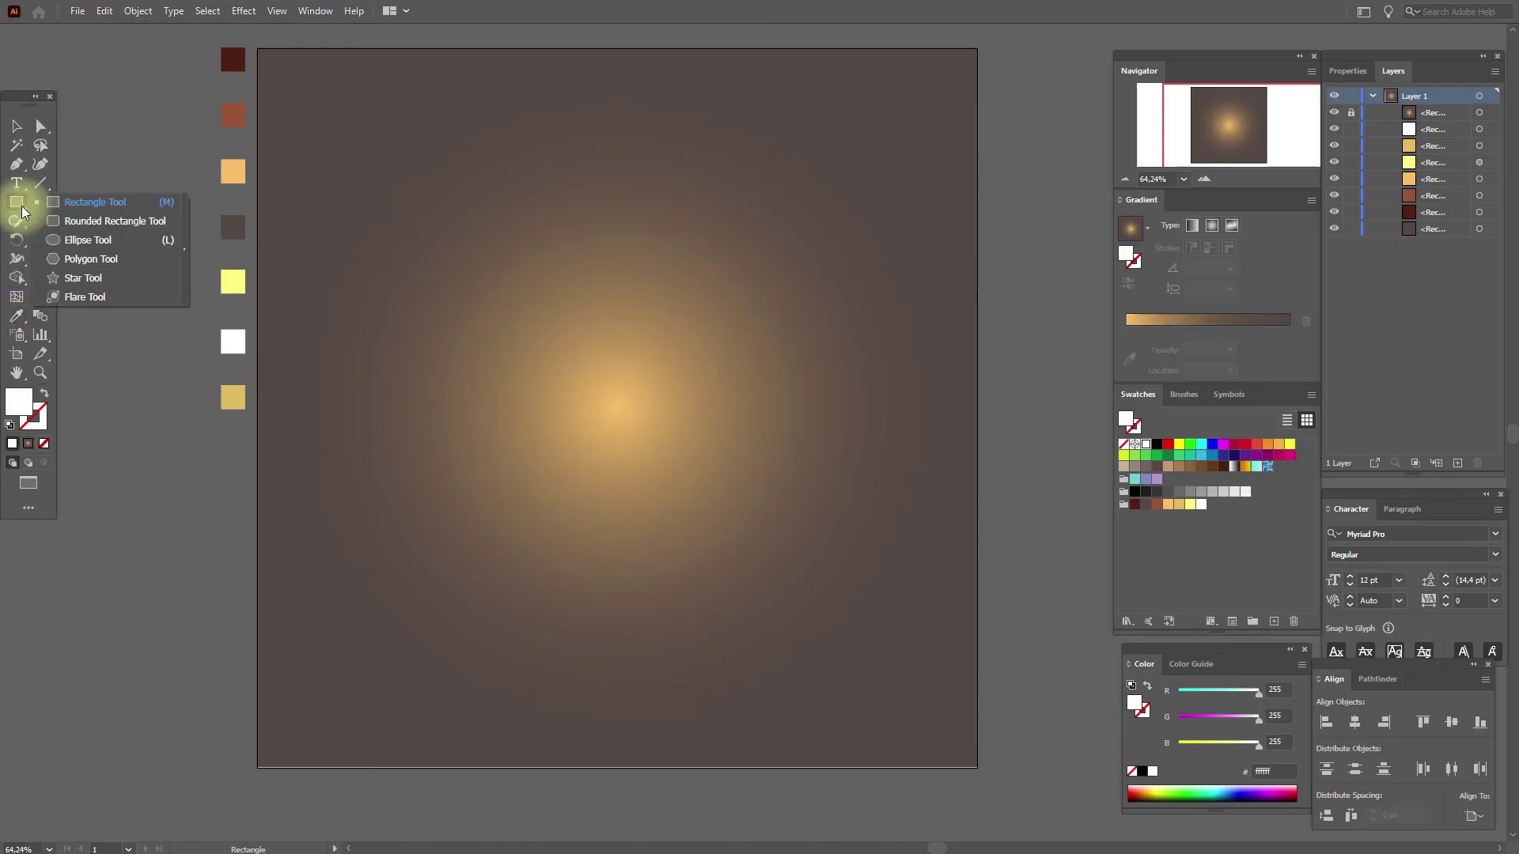
pyautogui.moveTo(21, 205); pyautogui.dragTo(57, 239)
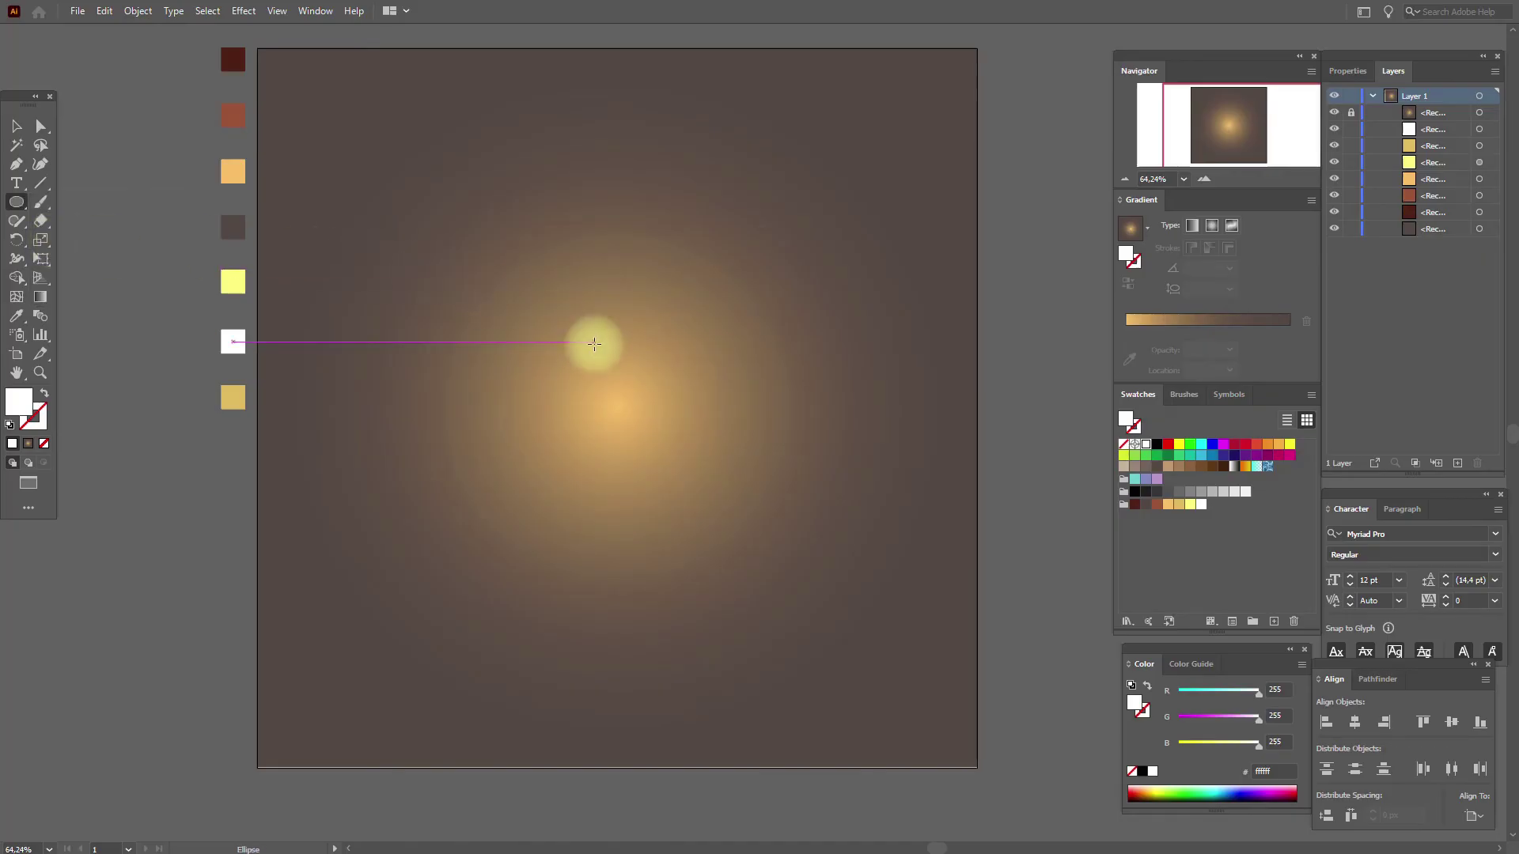
pyautogui.click(594, 344)
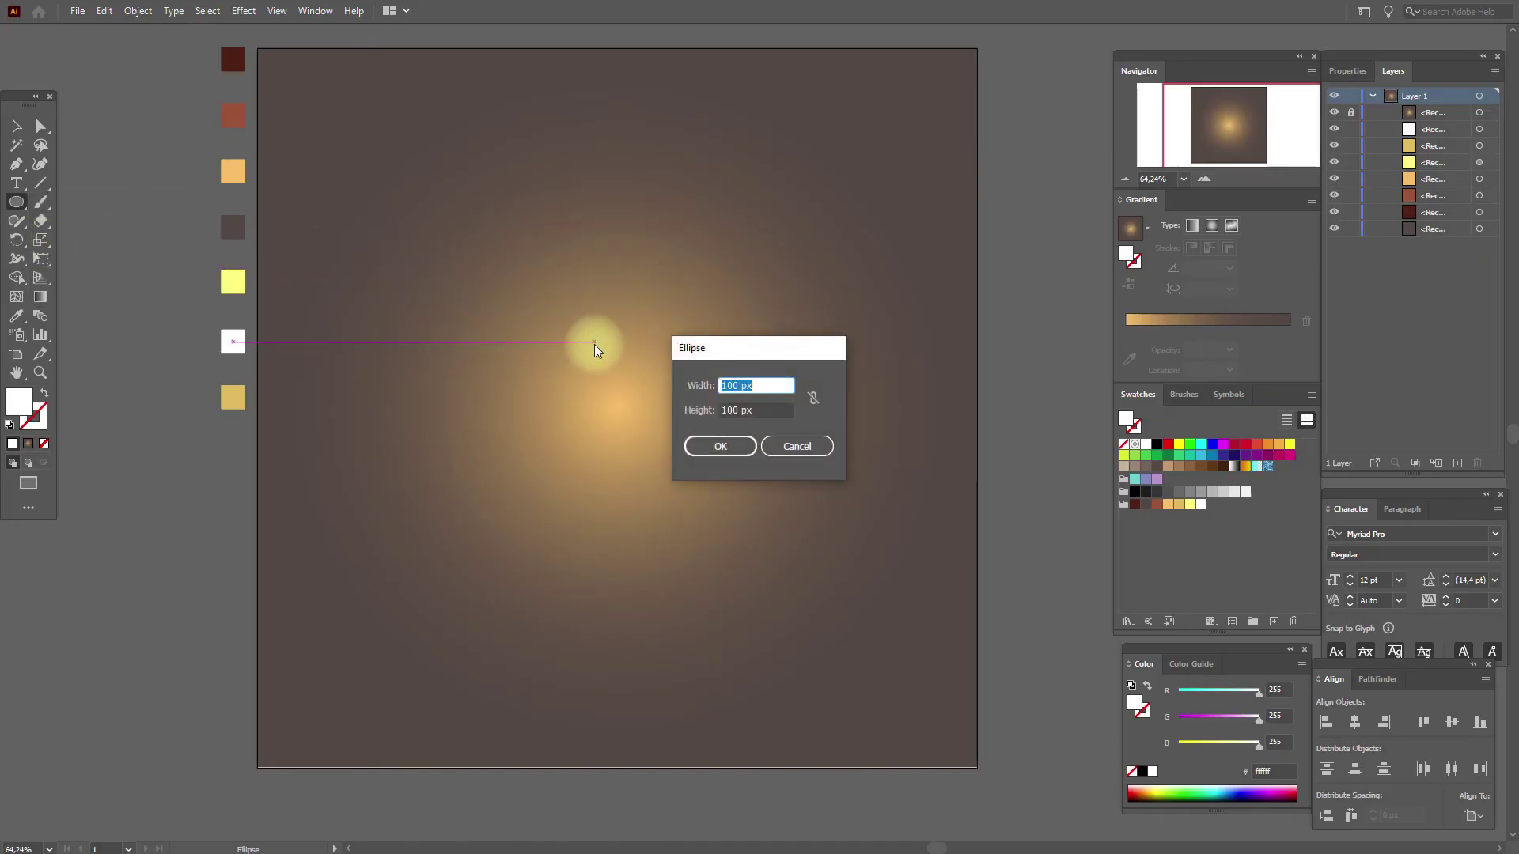
pyautogui.write('458')
pyautogui.press('Tab')
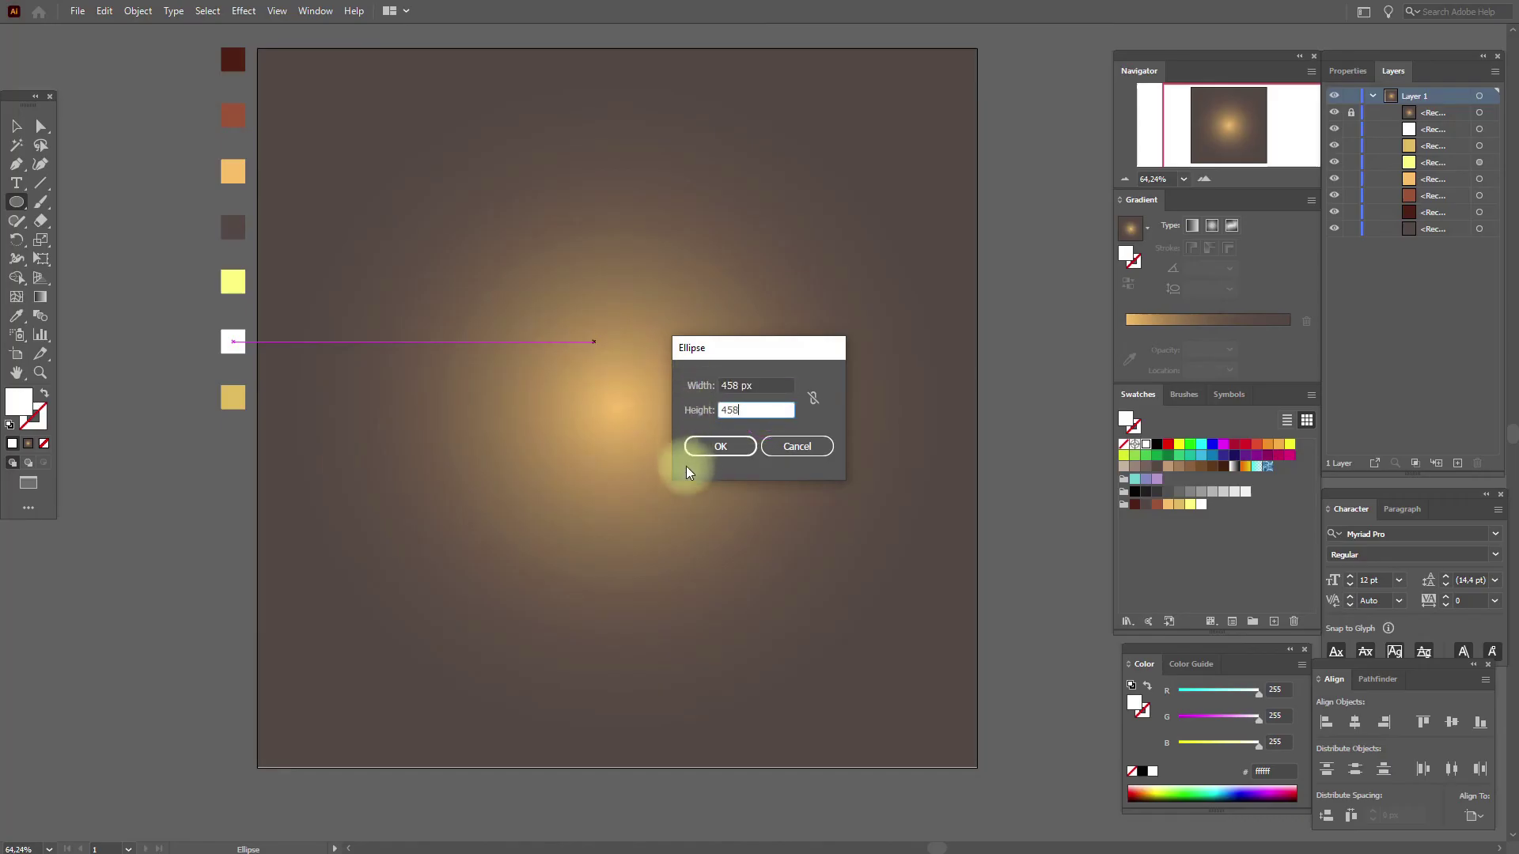
pyautogui.click(716, 445)
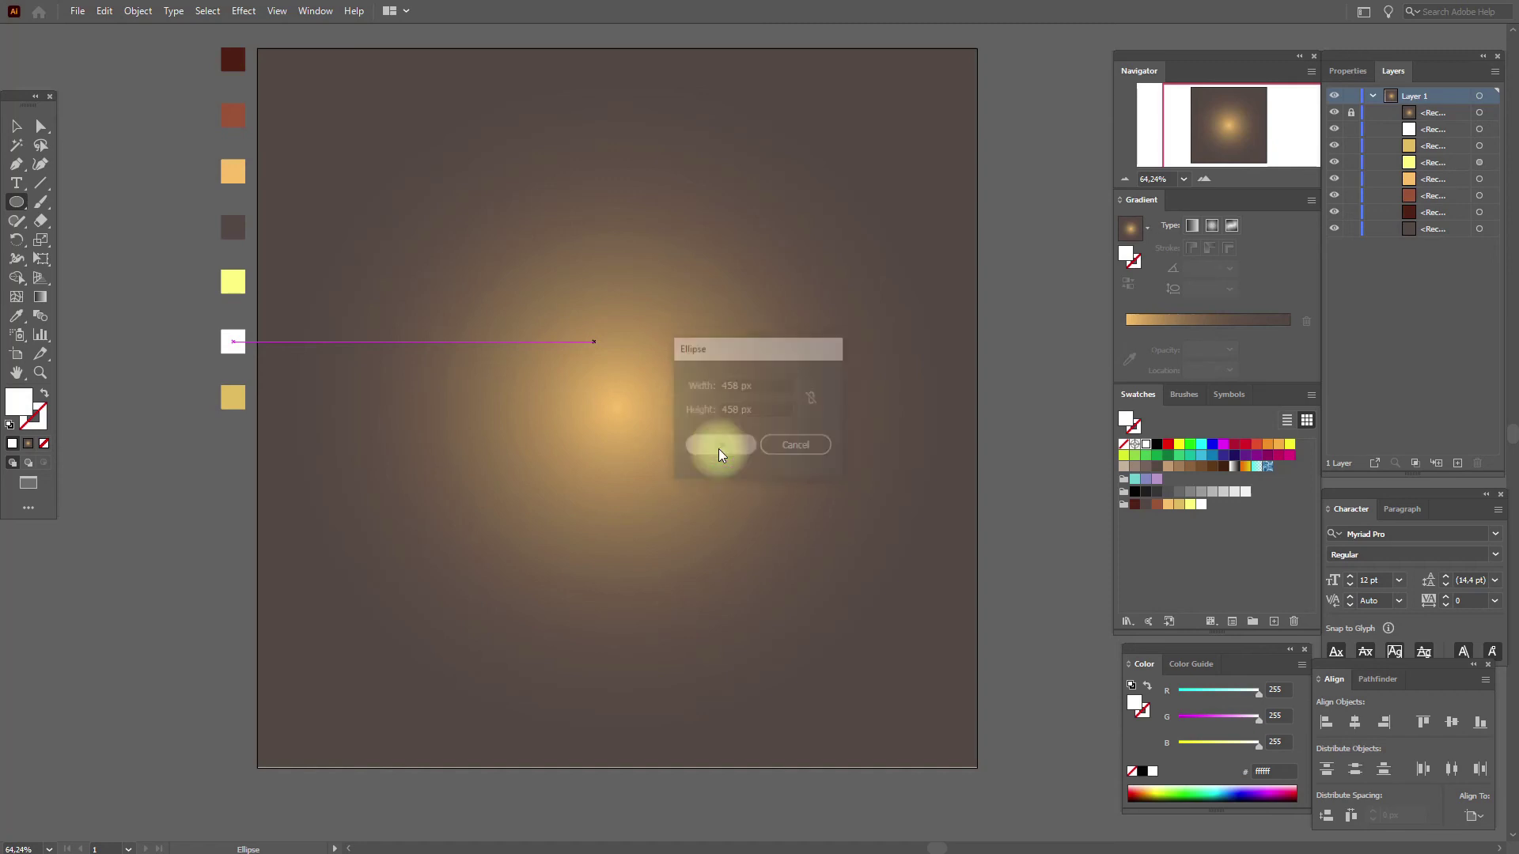
pyautogui.click(12, 127)
pyautogui.moveTo(742, 476); pyautogui.dragTo(617, 442)
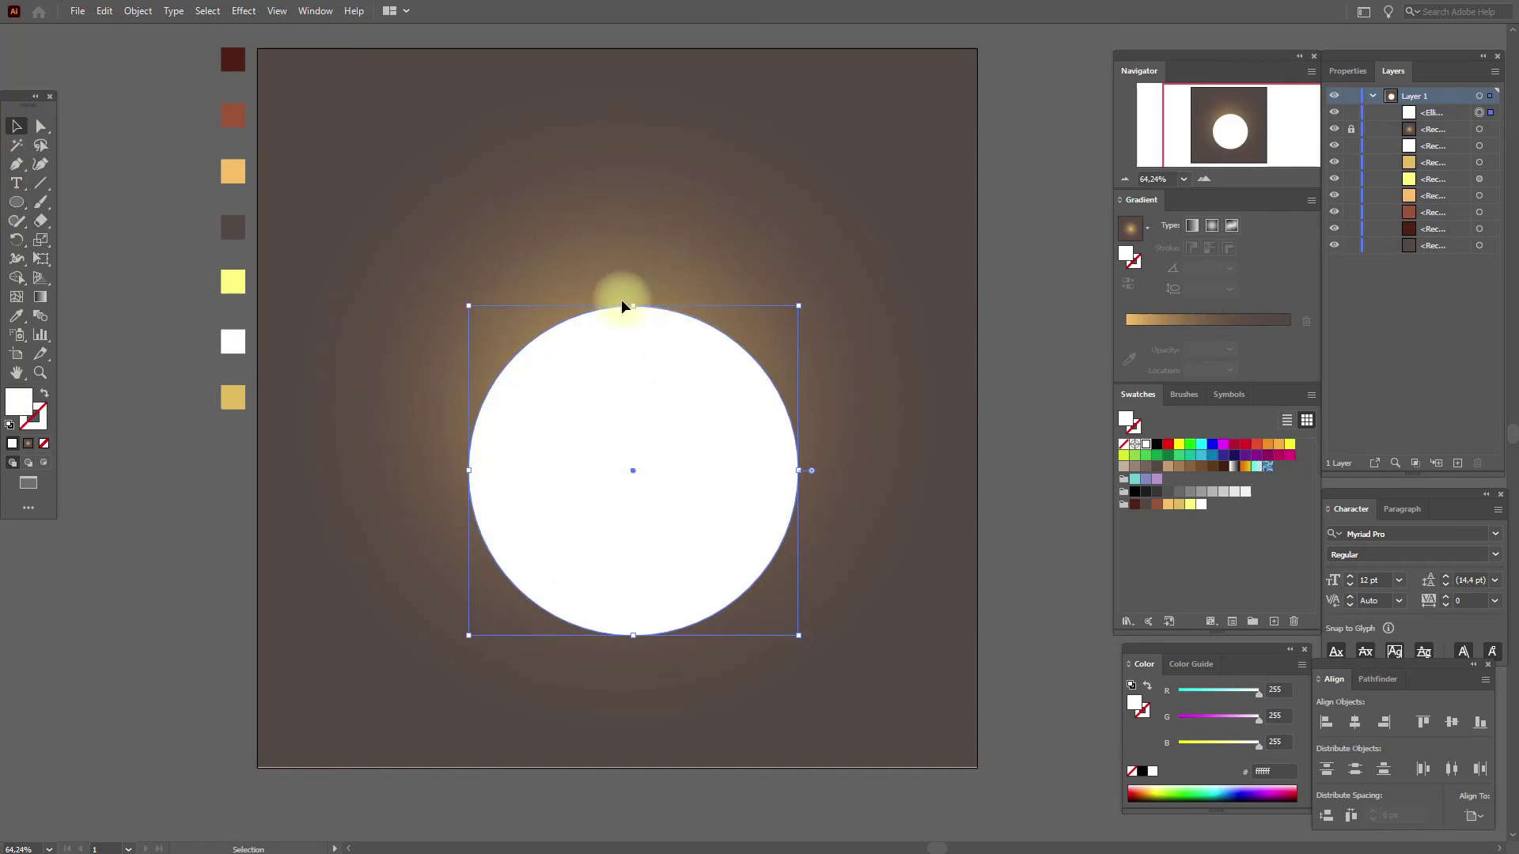
# Step: Create a white 78 × 78 px square and centre it on the circle's top edge, slightly overlapping it, as a neck
pyautogui.click(11, 208)
pyautogui.click(87, 203)
pyautogui.click(368, 225)
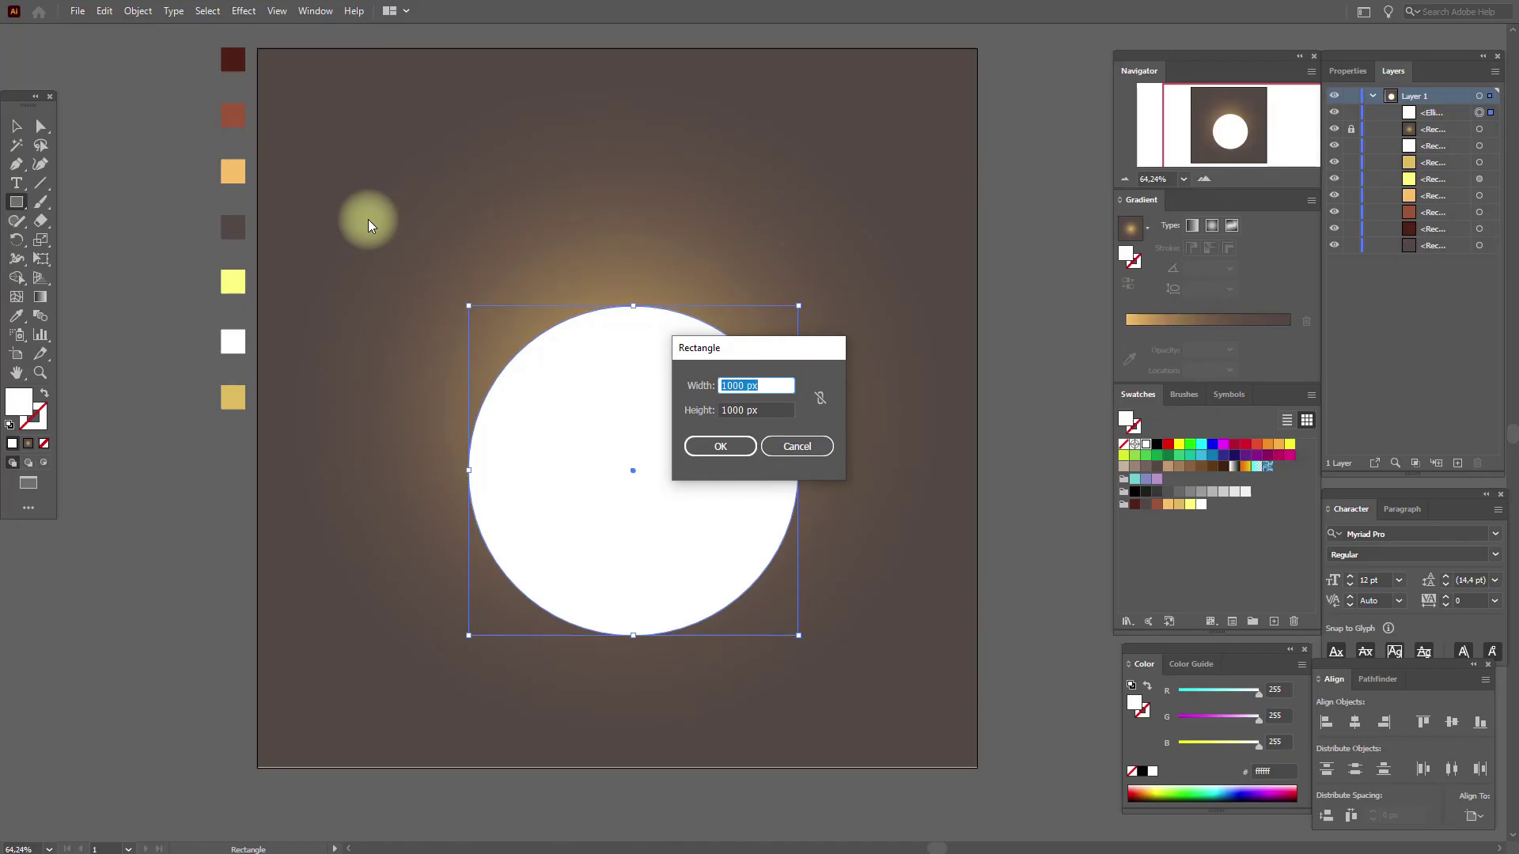
pyautogui.write('78')
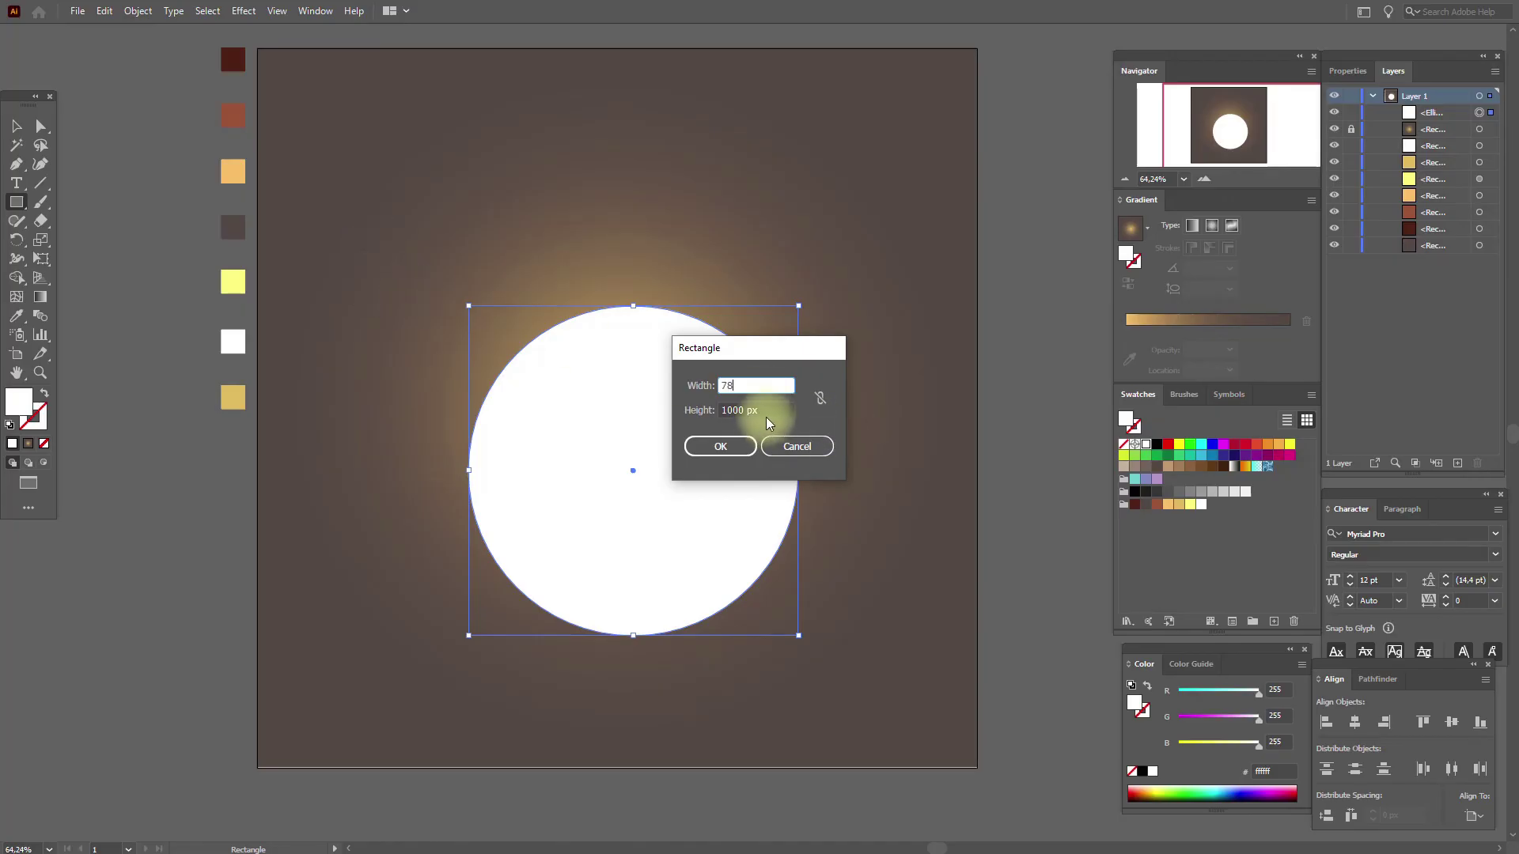
pyautogui.press('Tab')
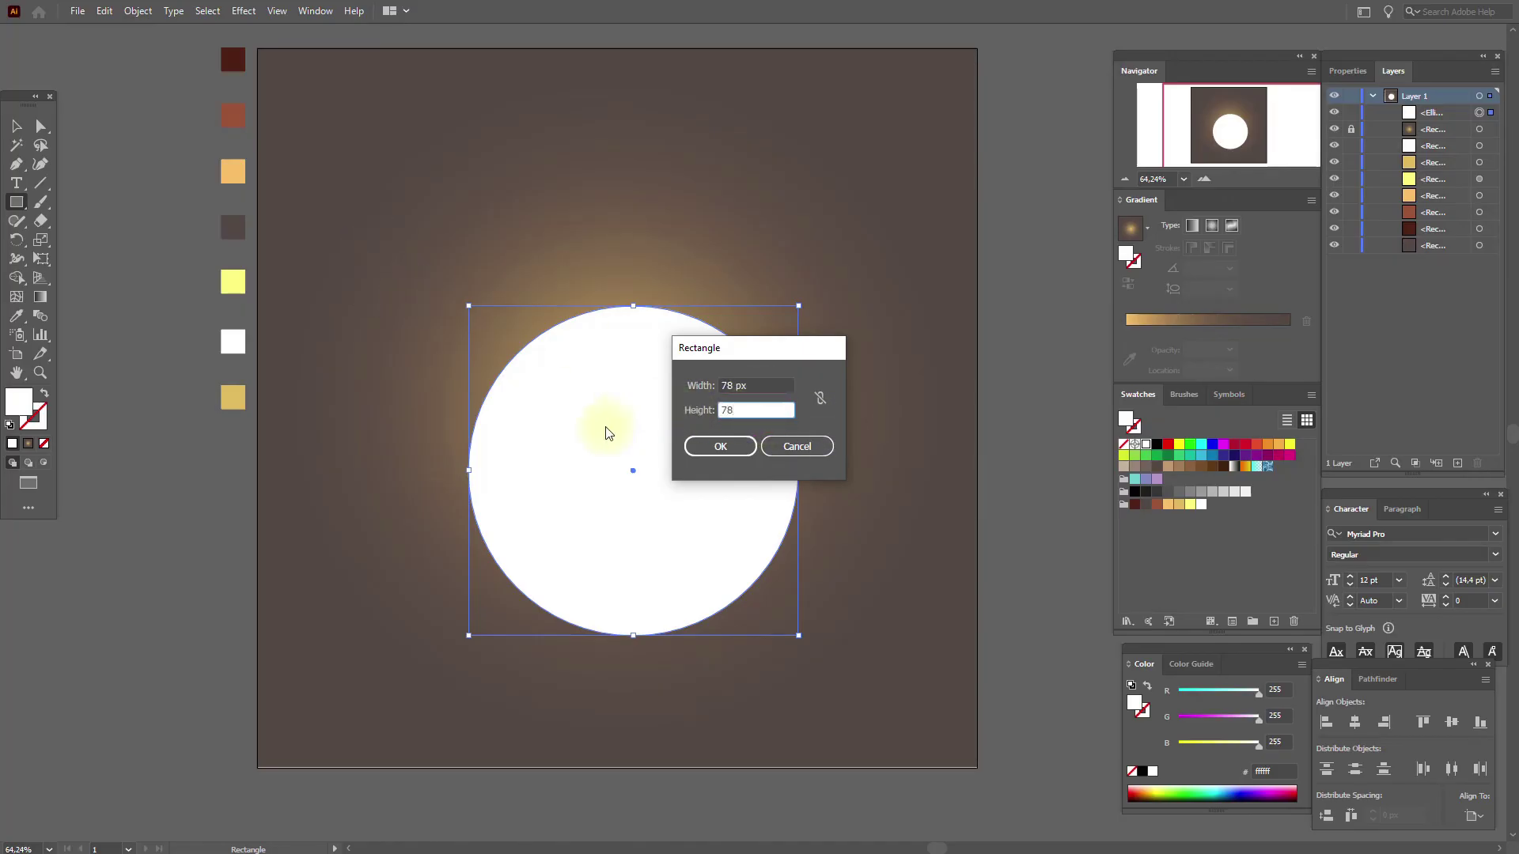
pyautogui.click(708, 446)
pyautogui.click(22, 125)
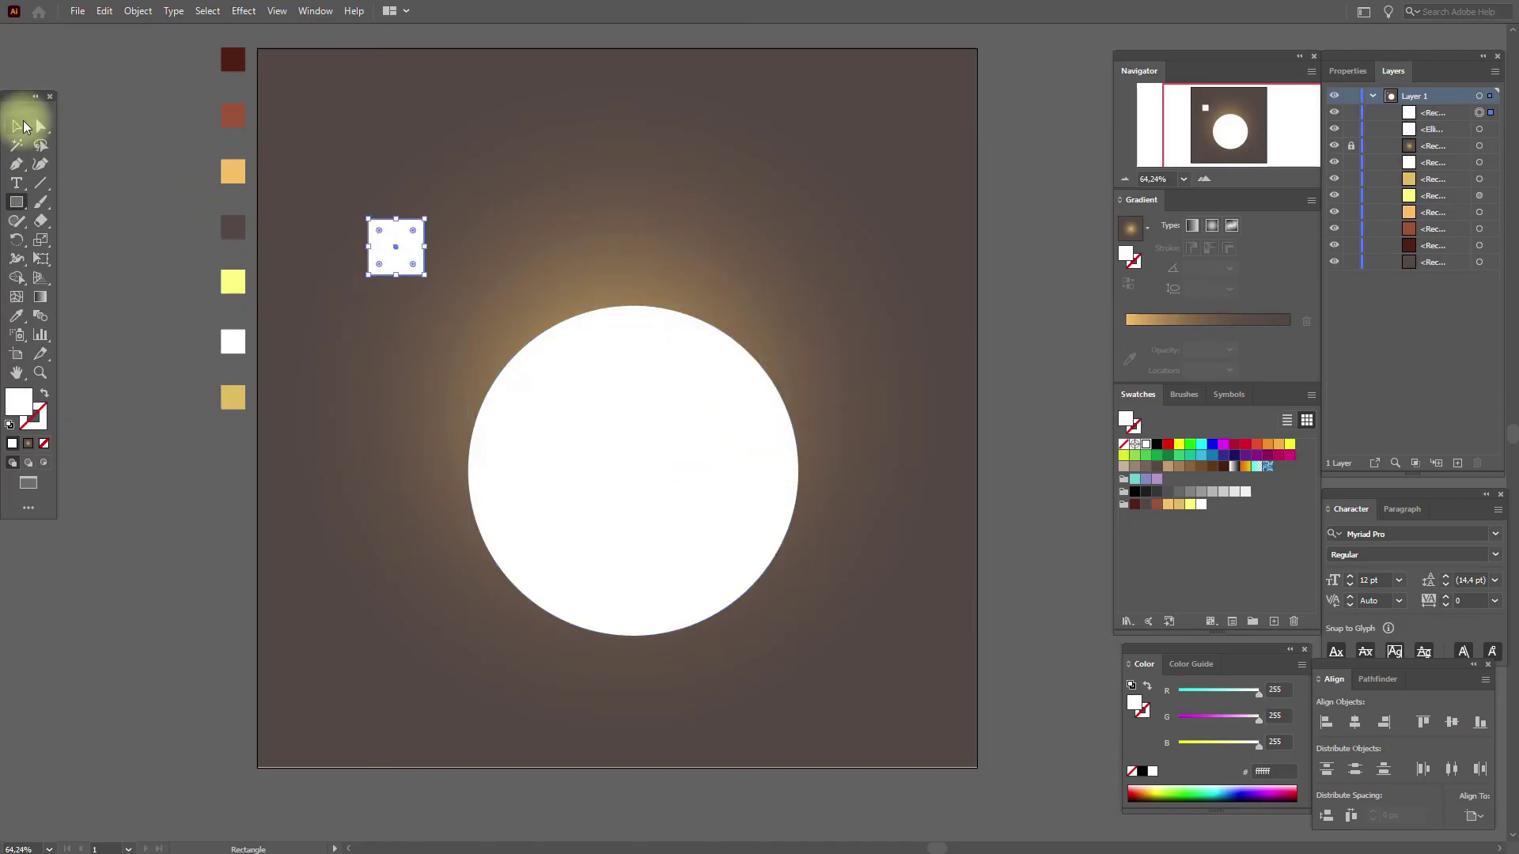
pyautogui.moveTo(406, 249); pyautogui.dragTo(641, 301)
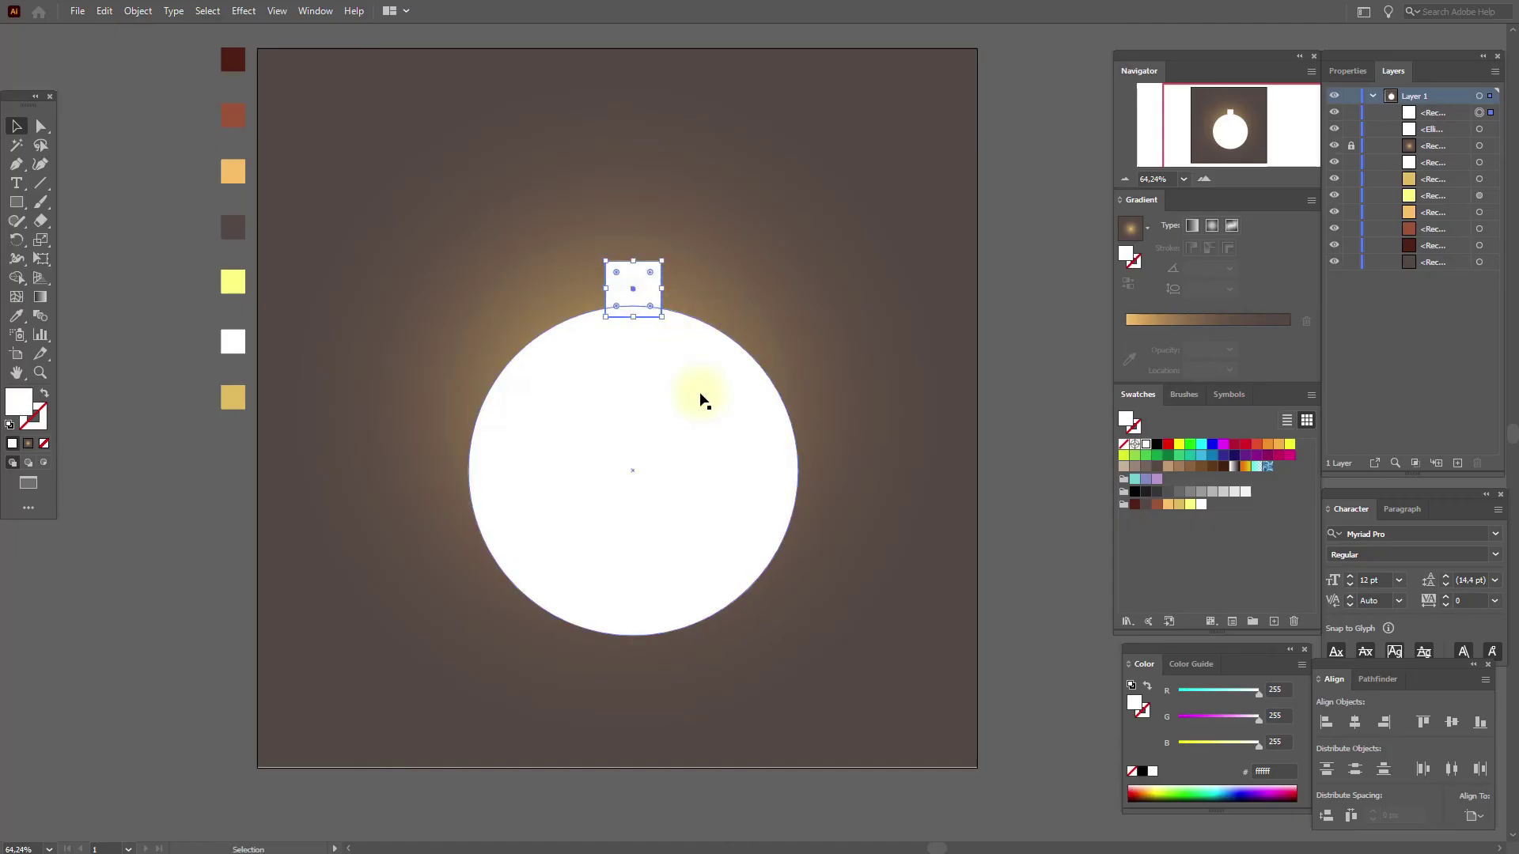
# Step: Unite the circle and the square neck into one shape with Pathfinder
pyautogui.keyDown('shift'); pyautogui.click(700, 400); pyautogui.keyUp('shift')
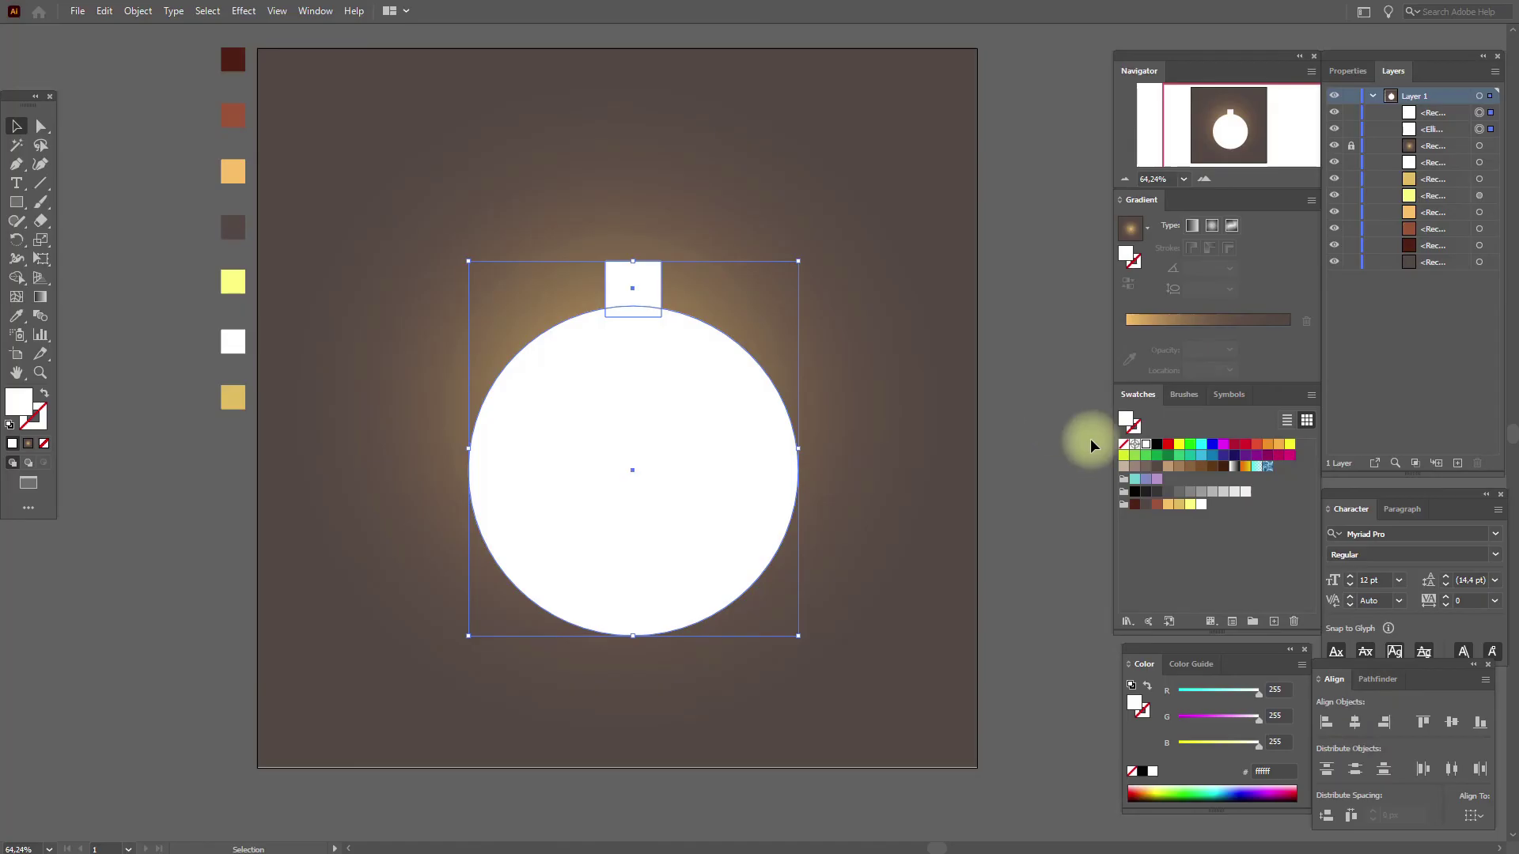
pyautogui.click(1374, 678)
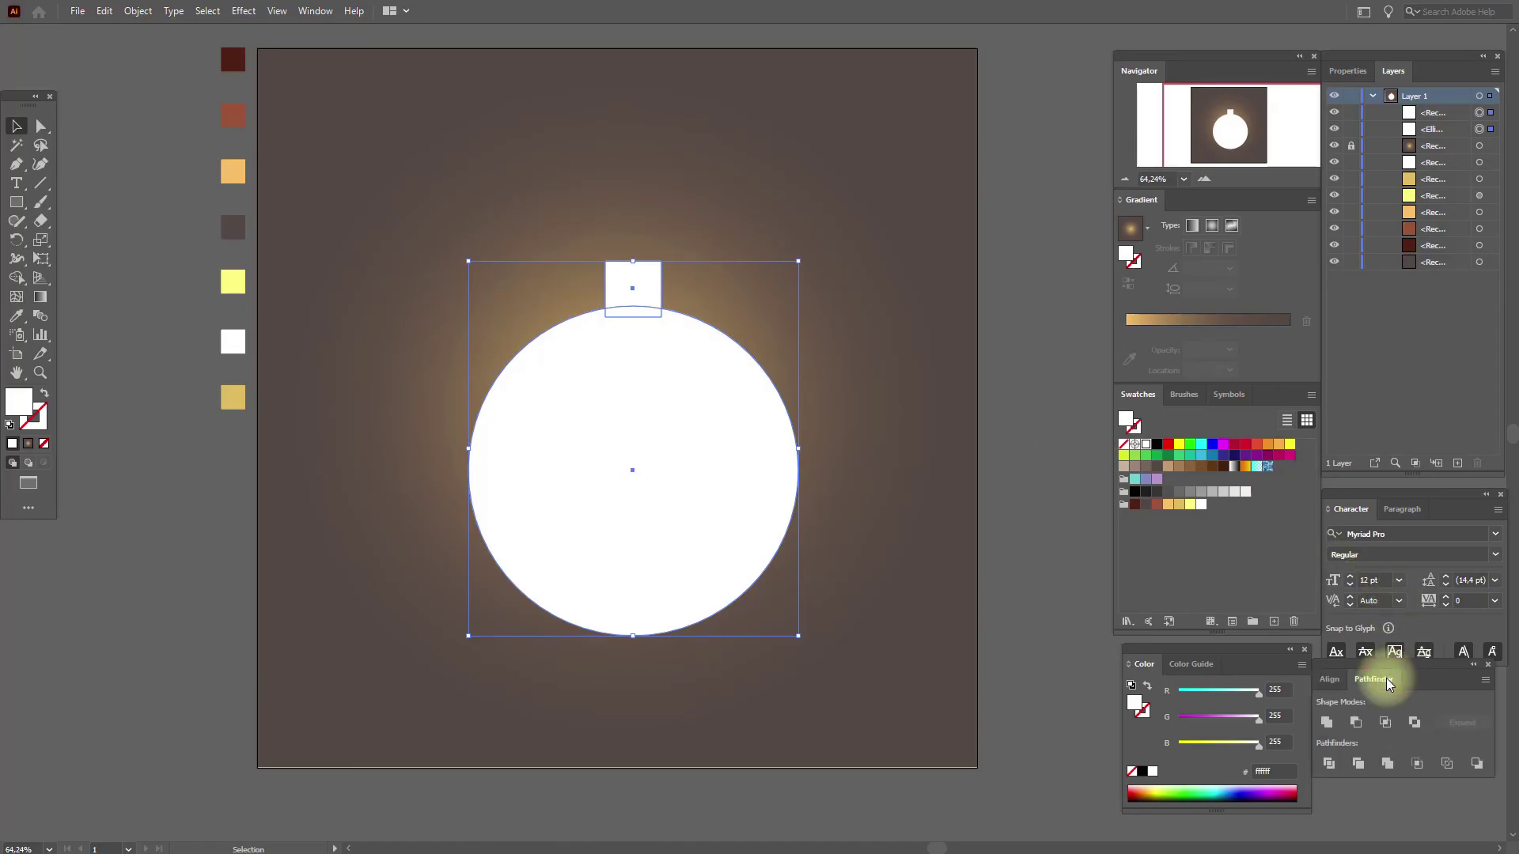
pyautogui.click(1327, 722)
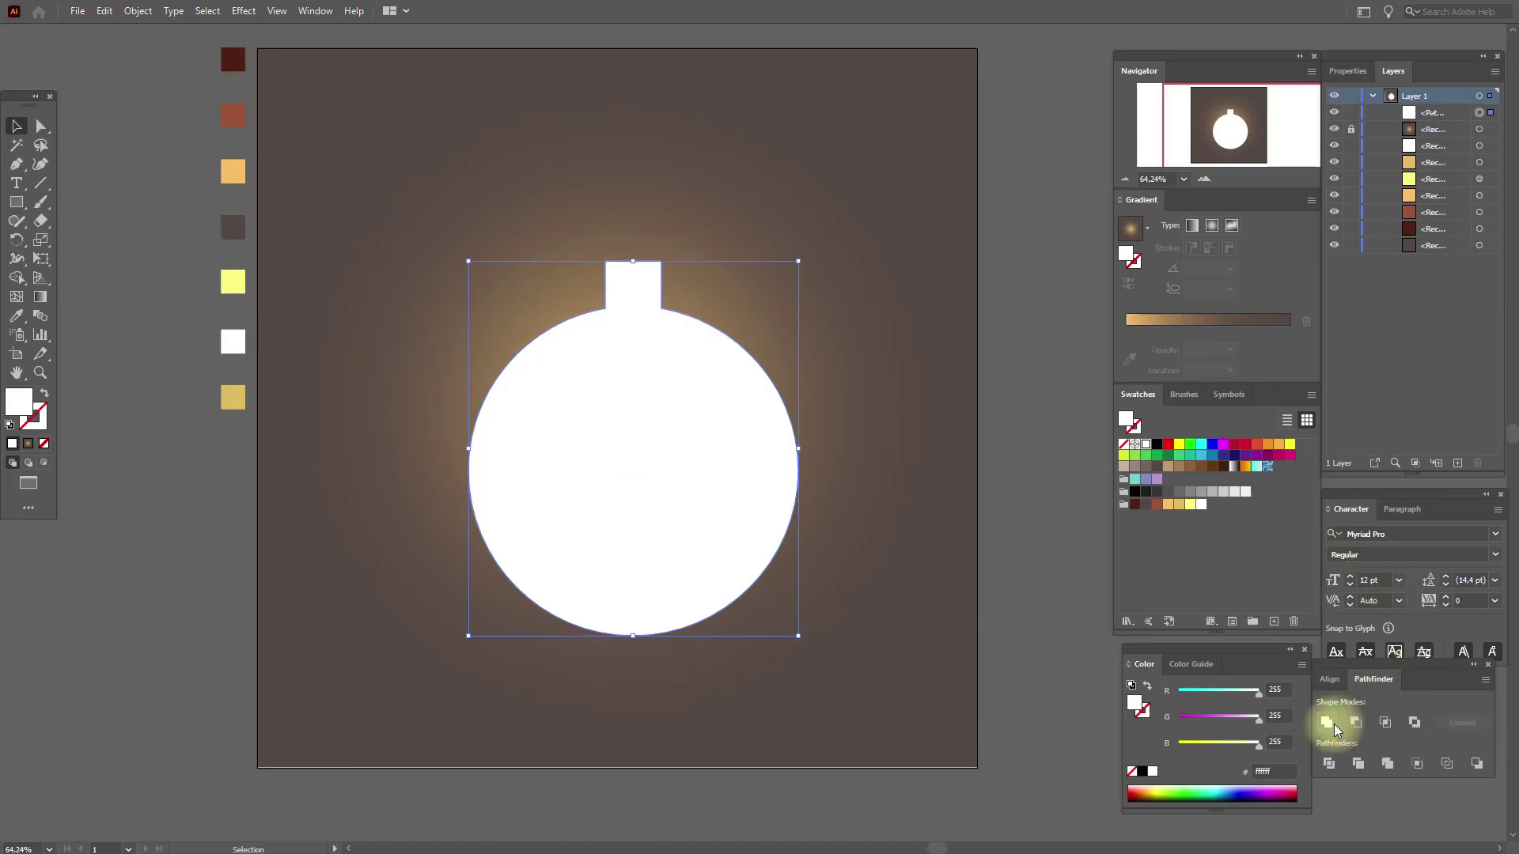
pyautogui.click(1032, 471)
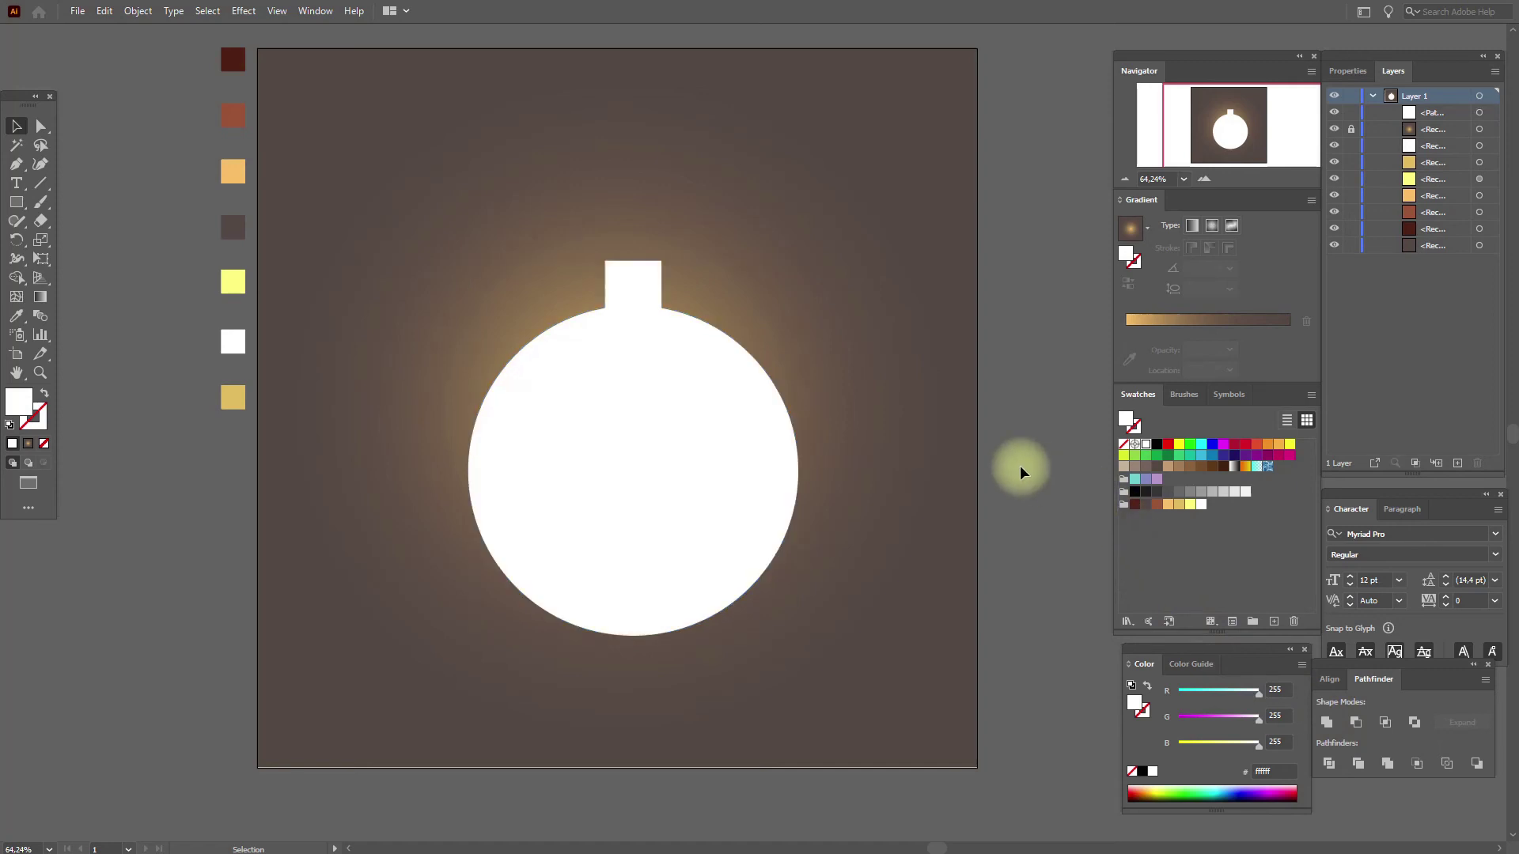
# Step: Round the two inner corners where the neck meets the circle
pyautogui.click(41, 126)
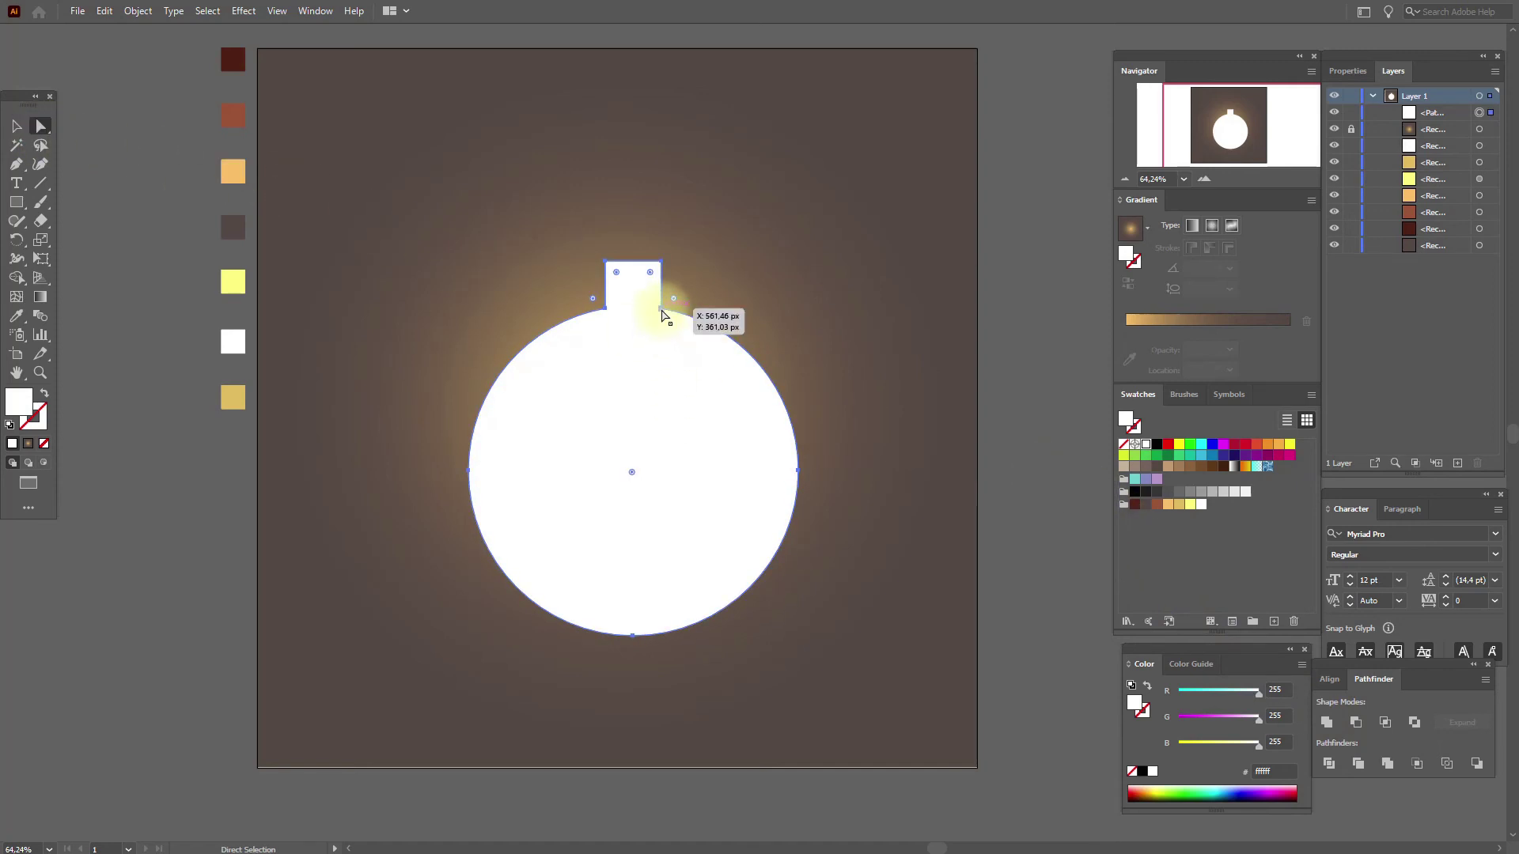
pyautogui.click(606, 308)
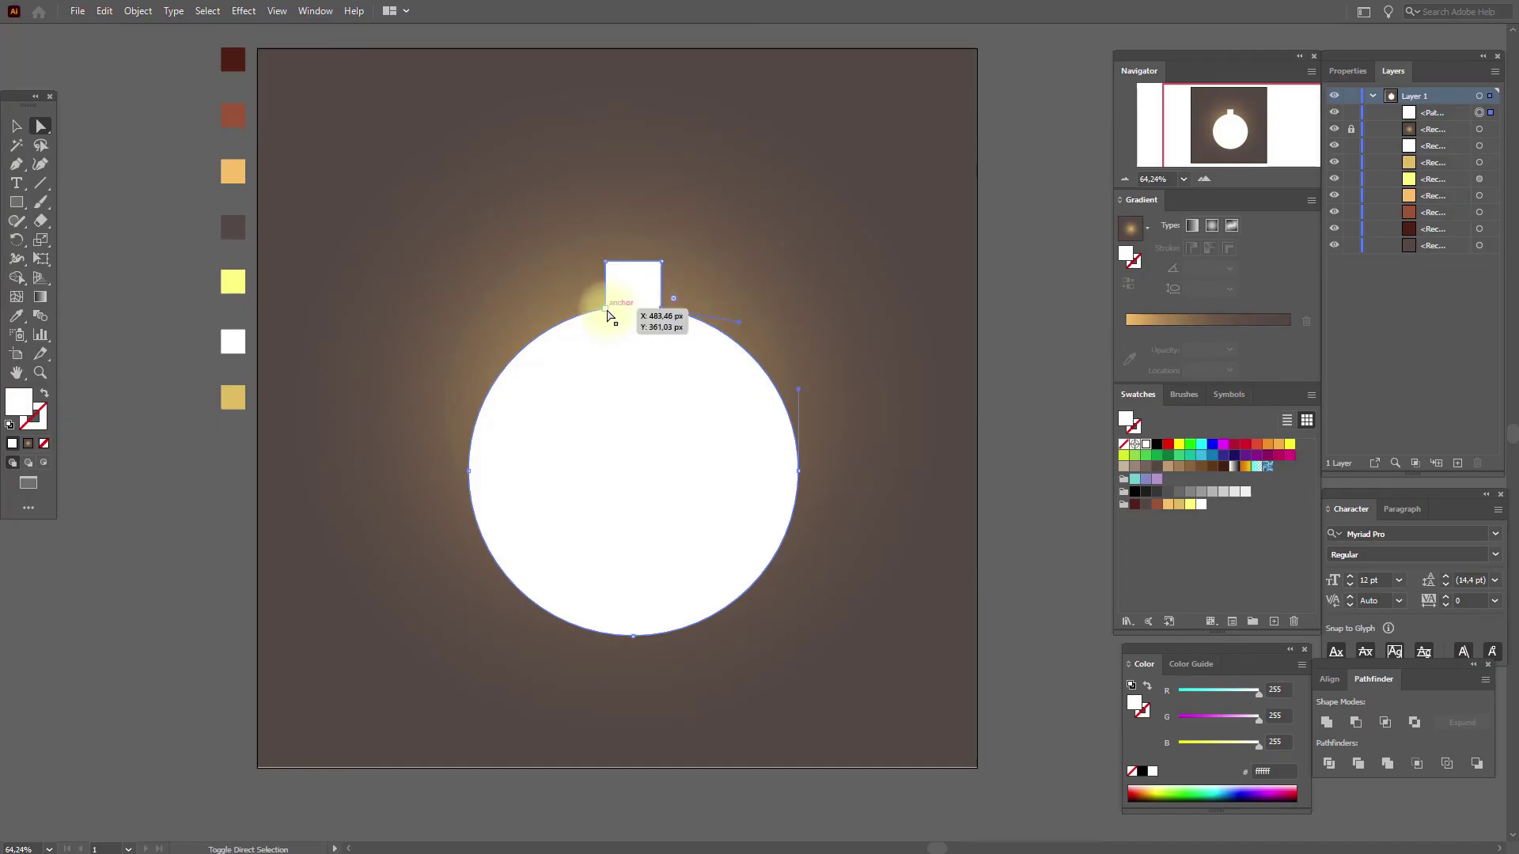
pyautogui.keyDown('shift'); pyautogui.click(661, 309); pyautogui.keyUp('shift')
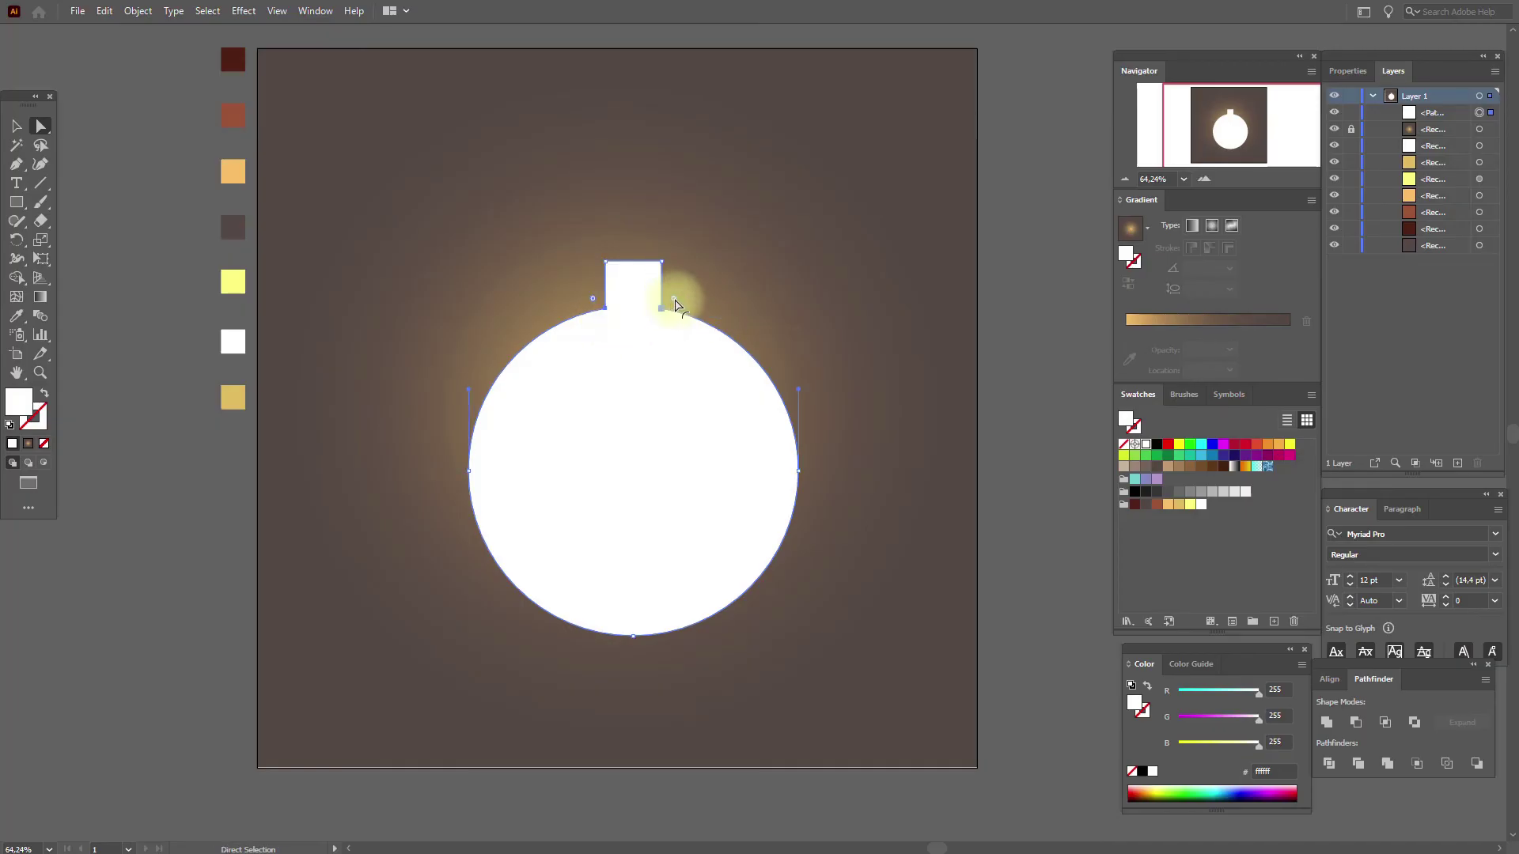
pyautogui.moveTo(674, 302); pyautogui.dragTo(680, 303)
pyautogui.click(17, 127)
pyautogui.click(117, 172)
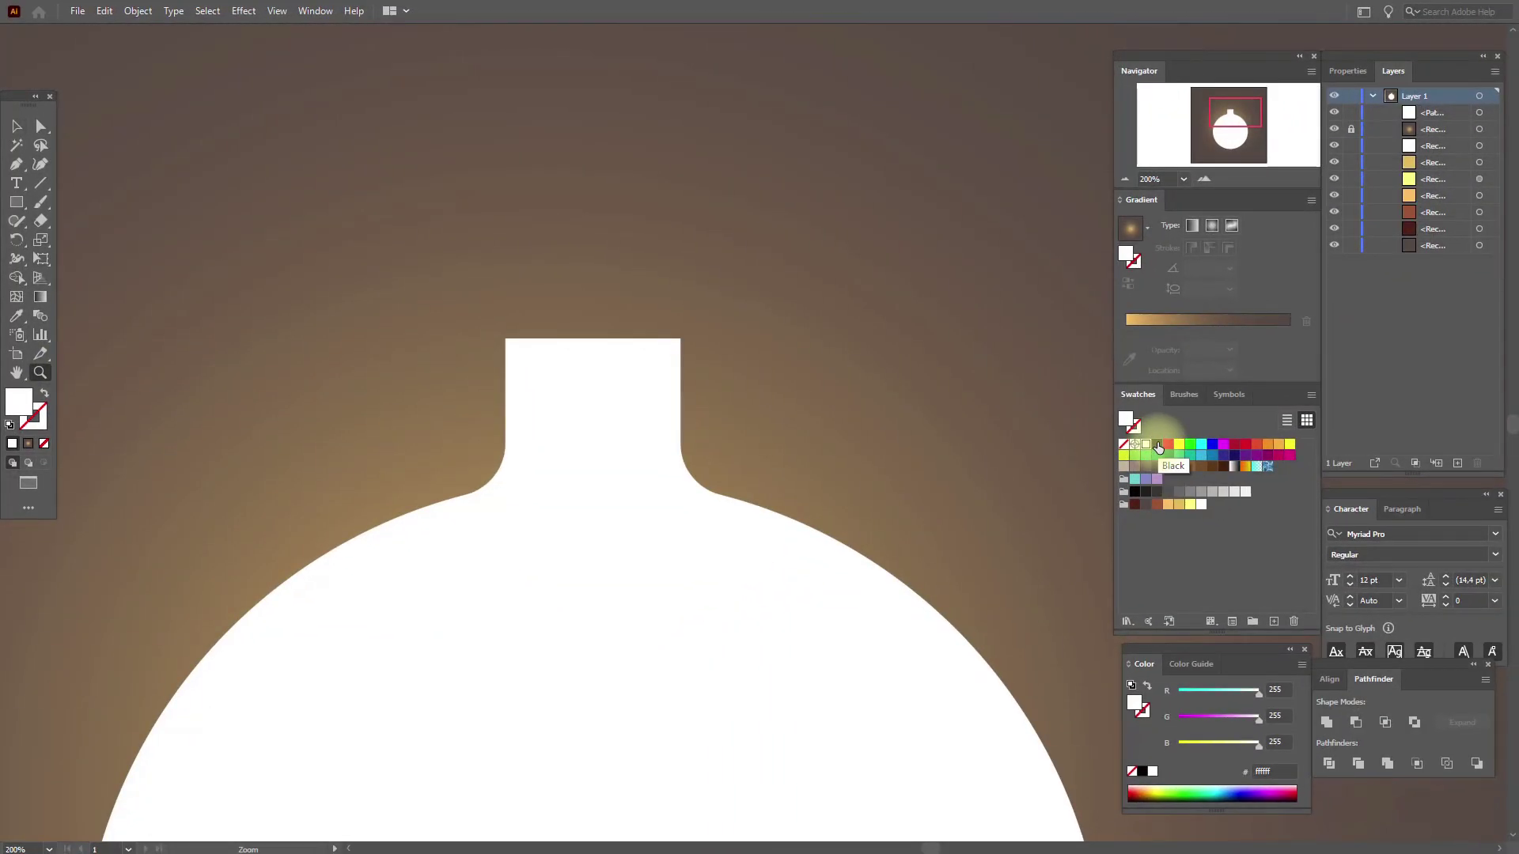
# Step: Create a black 79 × 33 px rectangle and place it centred over the upper end of the neck
pyautogui.click(1157, 446)
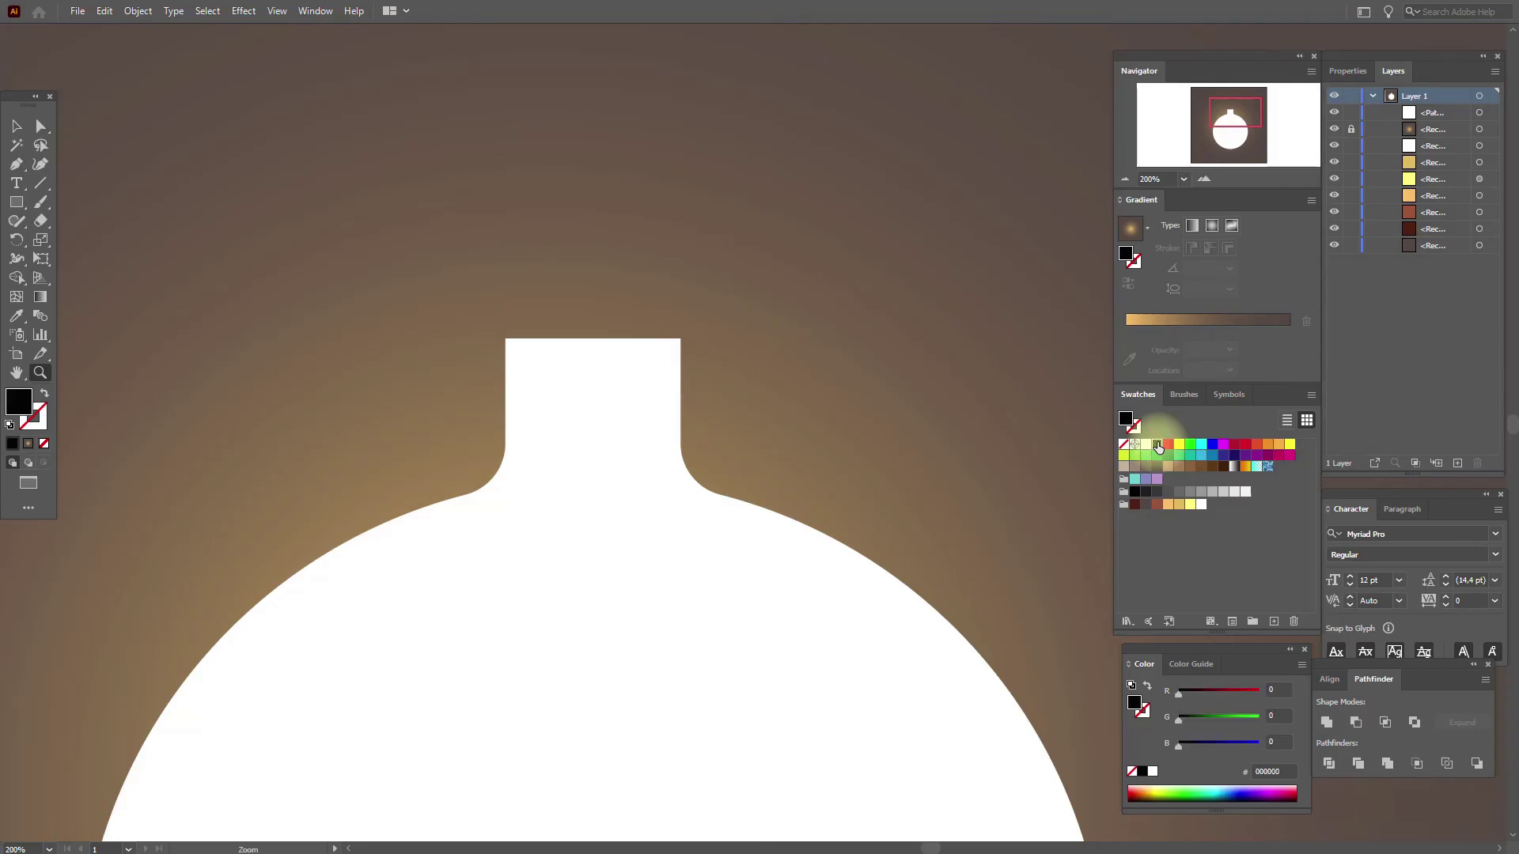
pyautogui.click(17, 201)
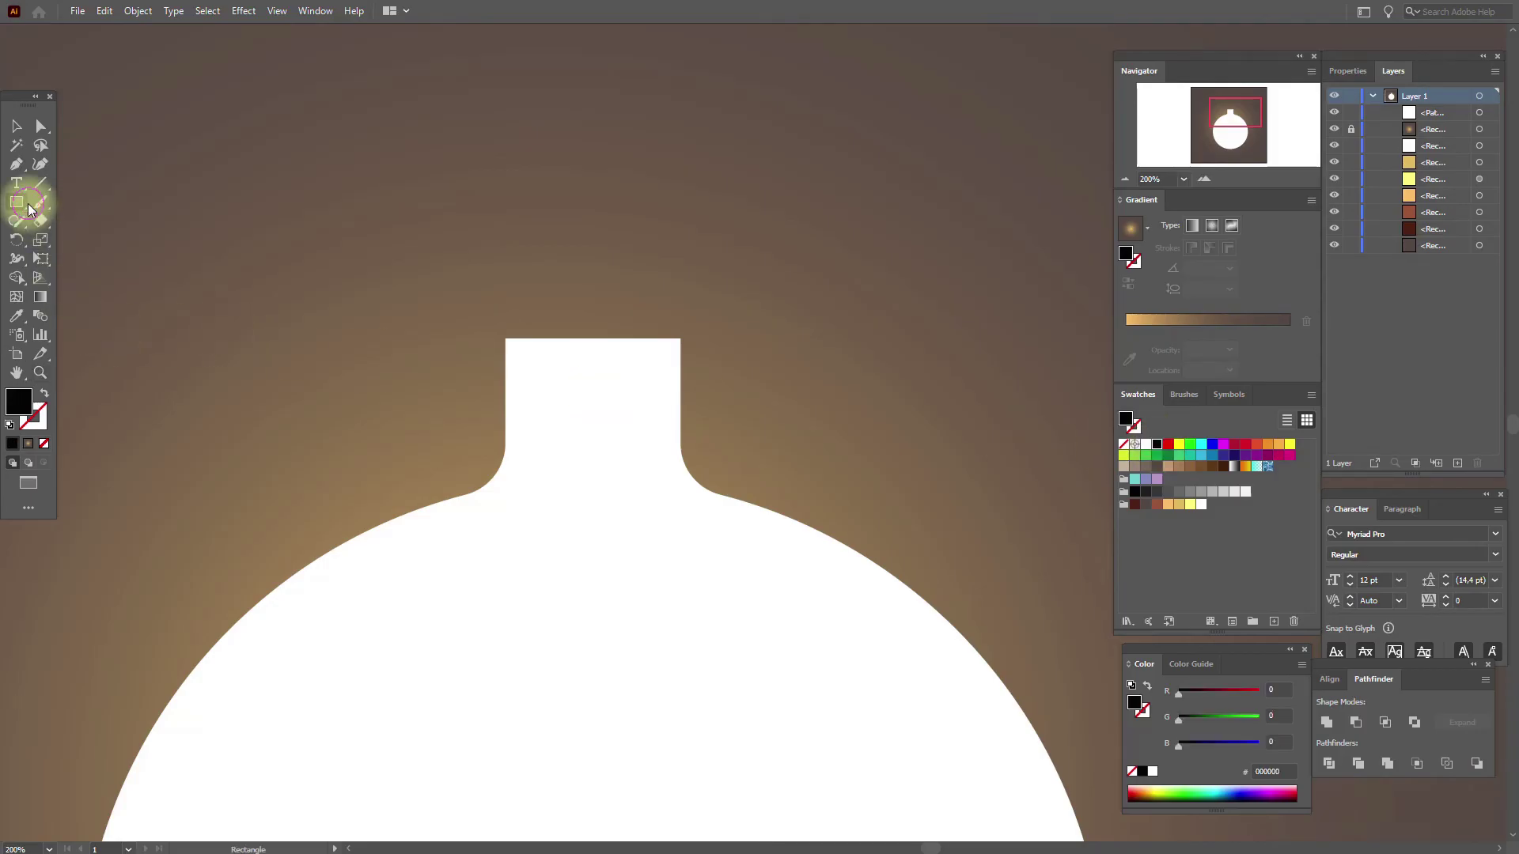
pyautogui.click(305, 244)
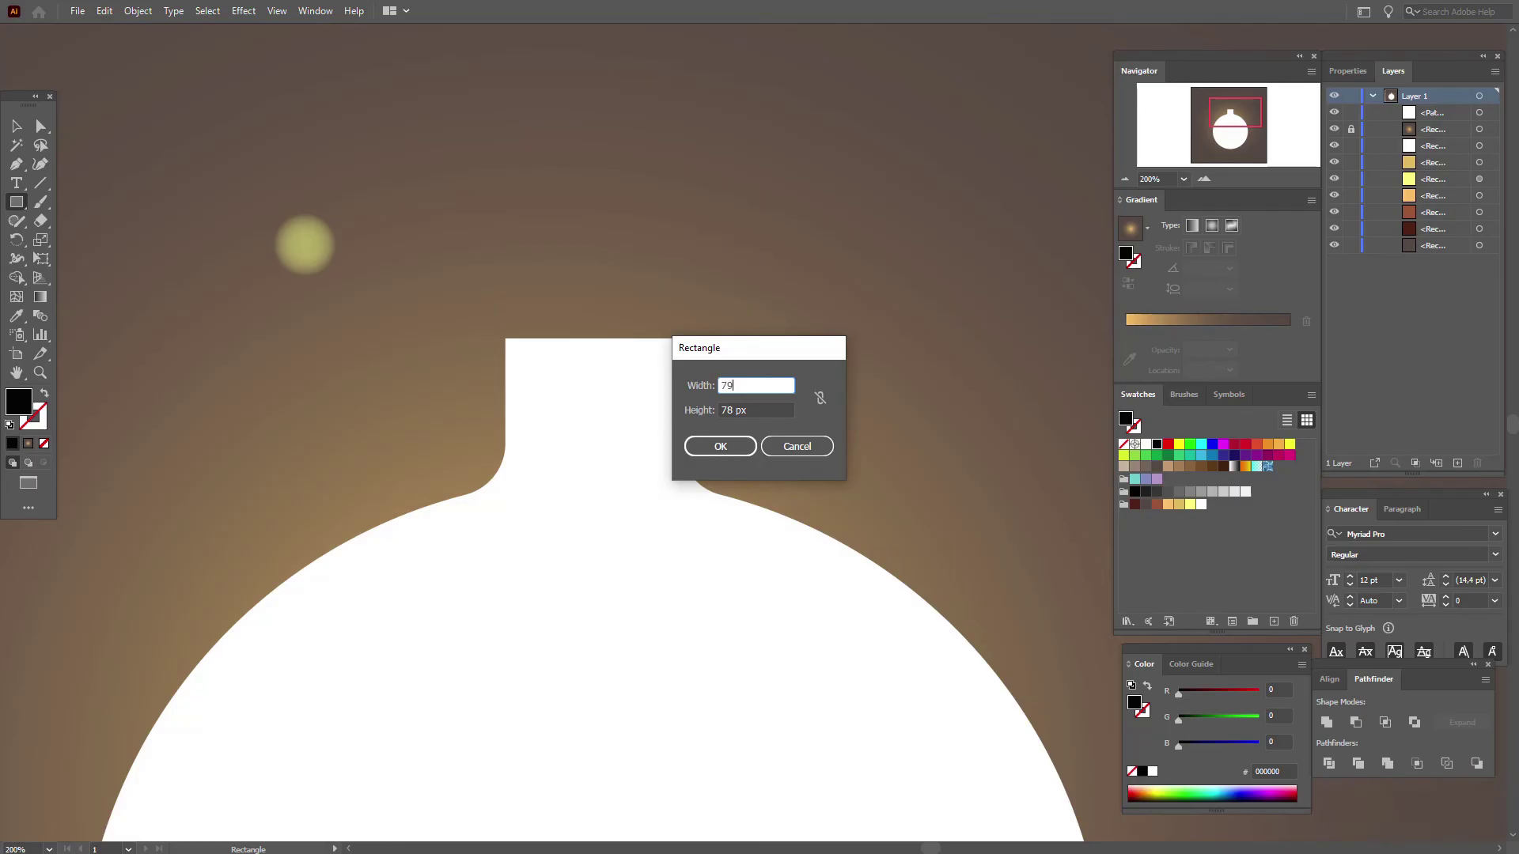
pyautogui.write('79')
pyautogui.click(775, 410)
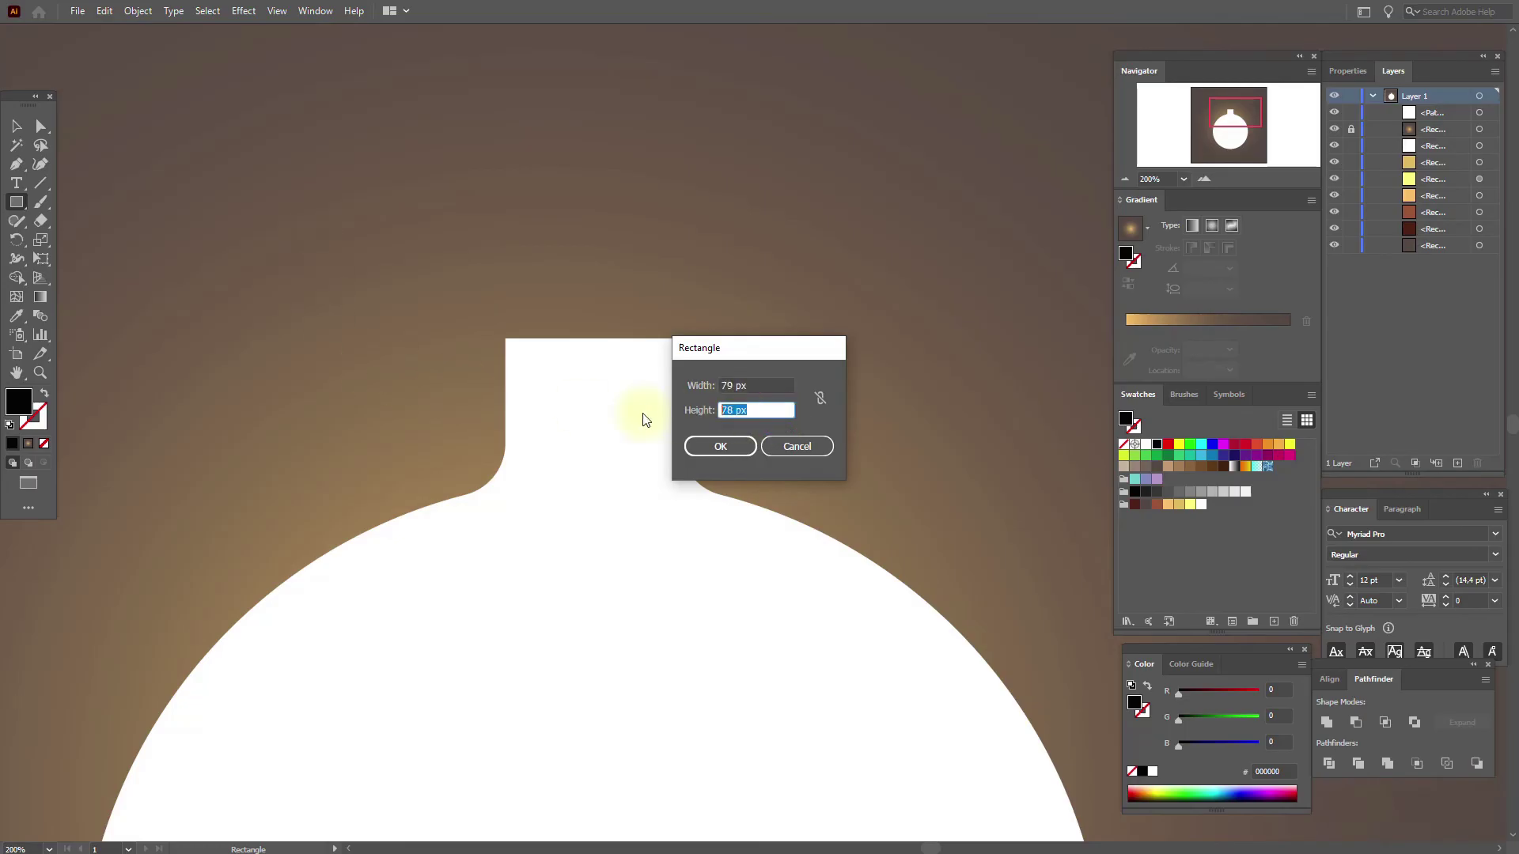
pyautogui.click(735, 447)
pyautogui.click(17, 127)
pyautogui.moveTo(458, 310); pyautogui.dragTo(607, 335)
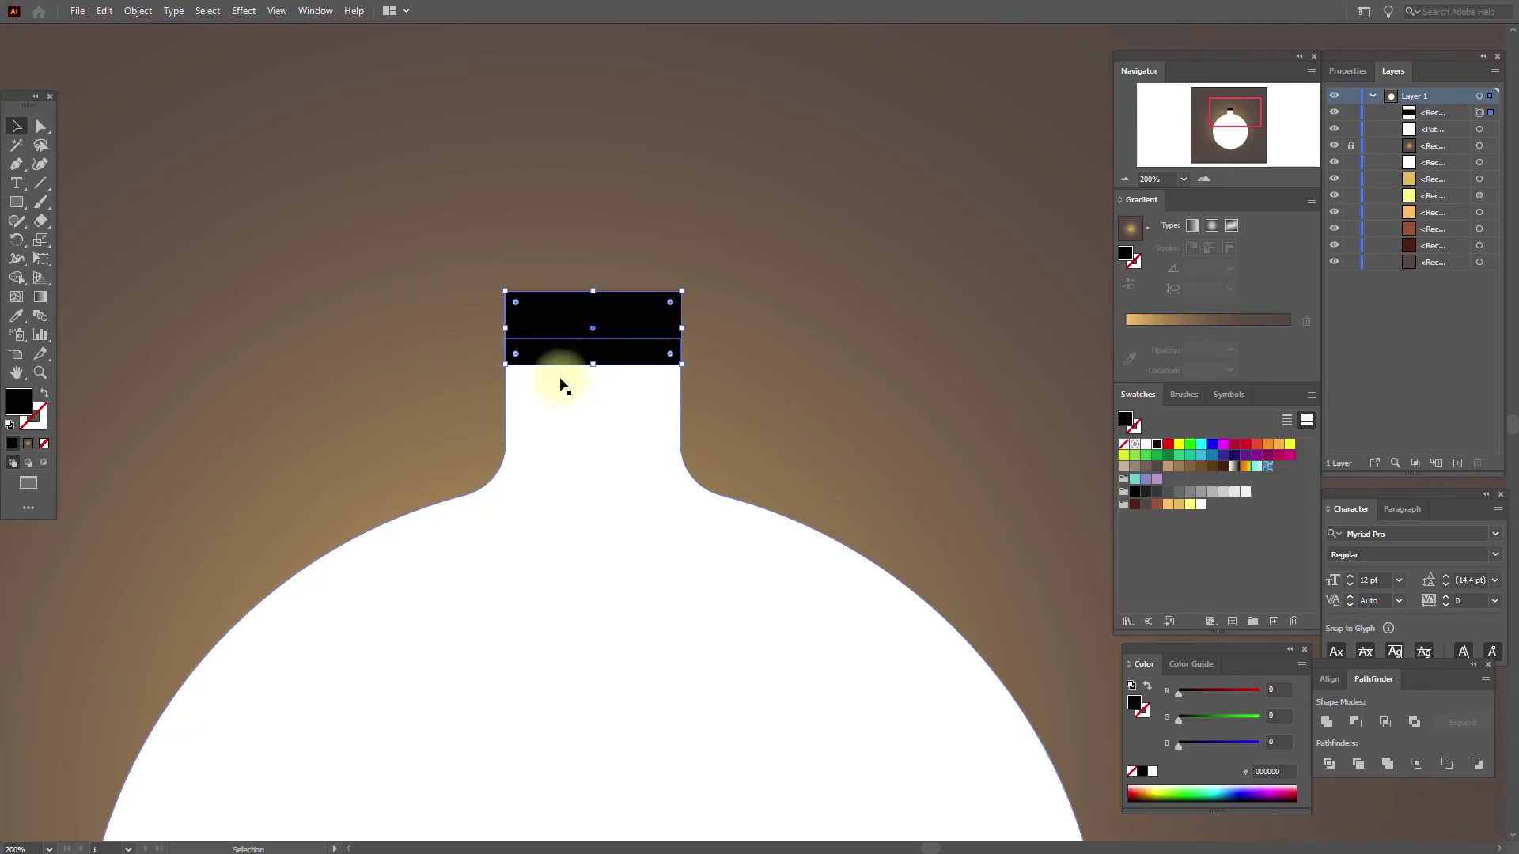
# Step: Create a black 25 × 41 px rectangle and place it flush with the cap's left edge, slightly overlapping the cap's lower side
pyautogui.click(17, 203)
pyautogui.click(325, 219)
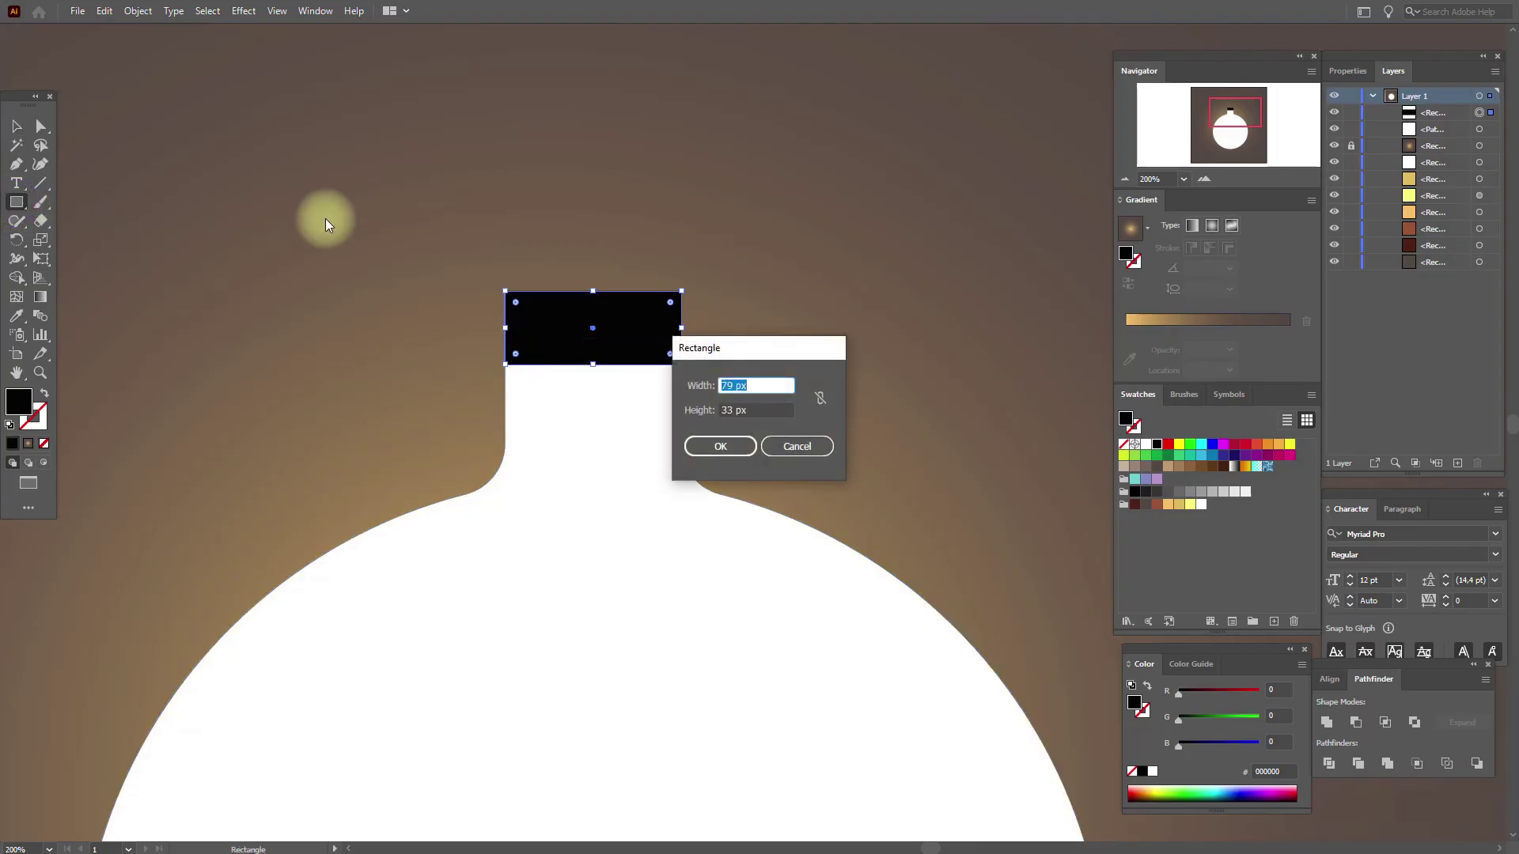
pyautogui.write('25')
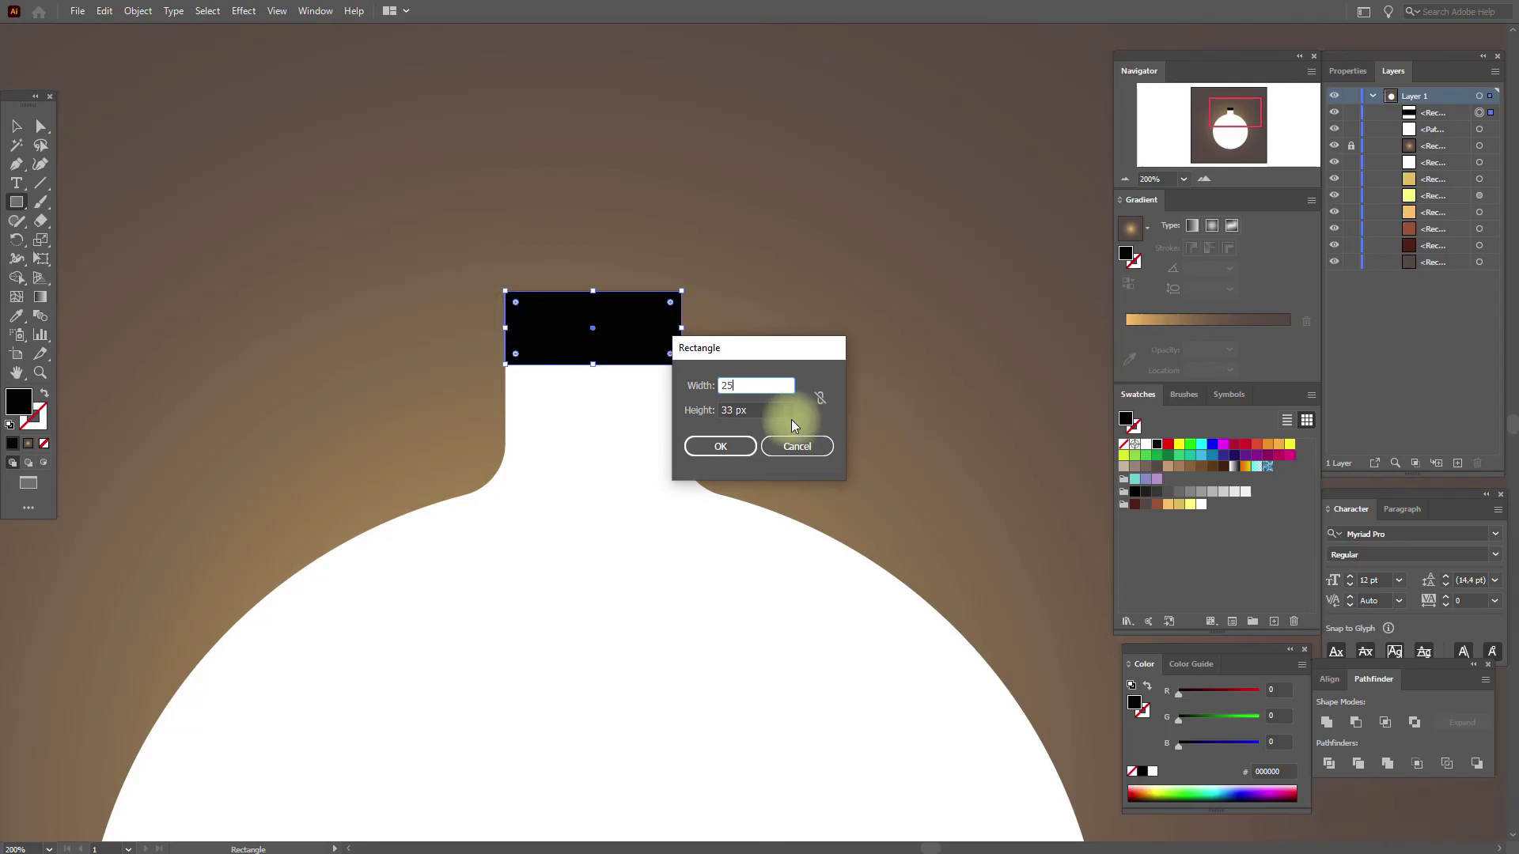
pyautogui.press('Tab')
pyautogui.write('41')
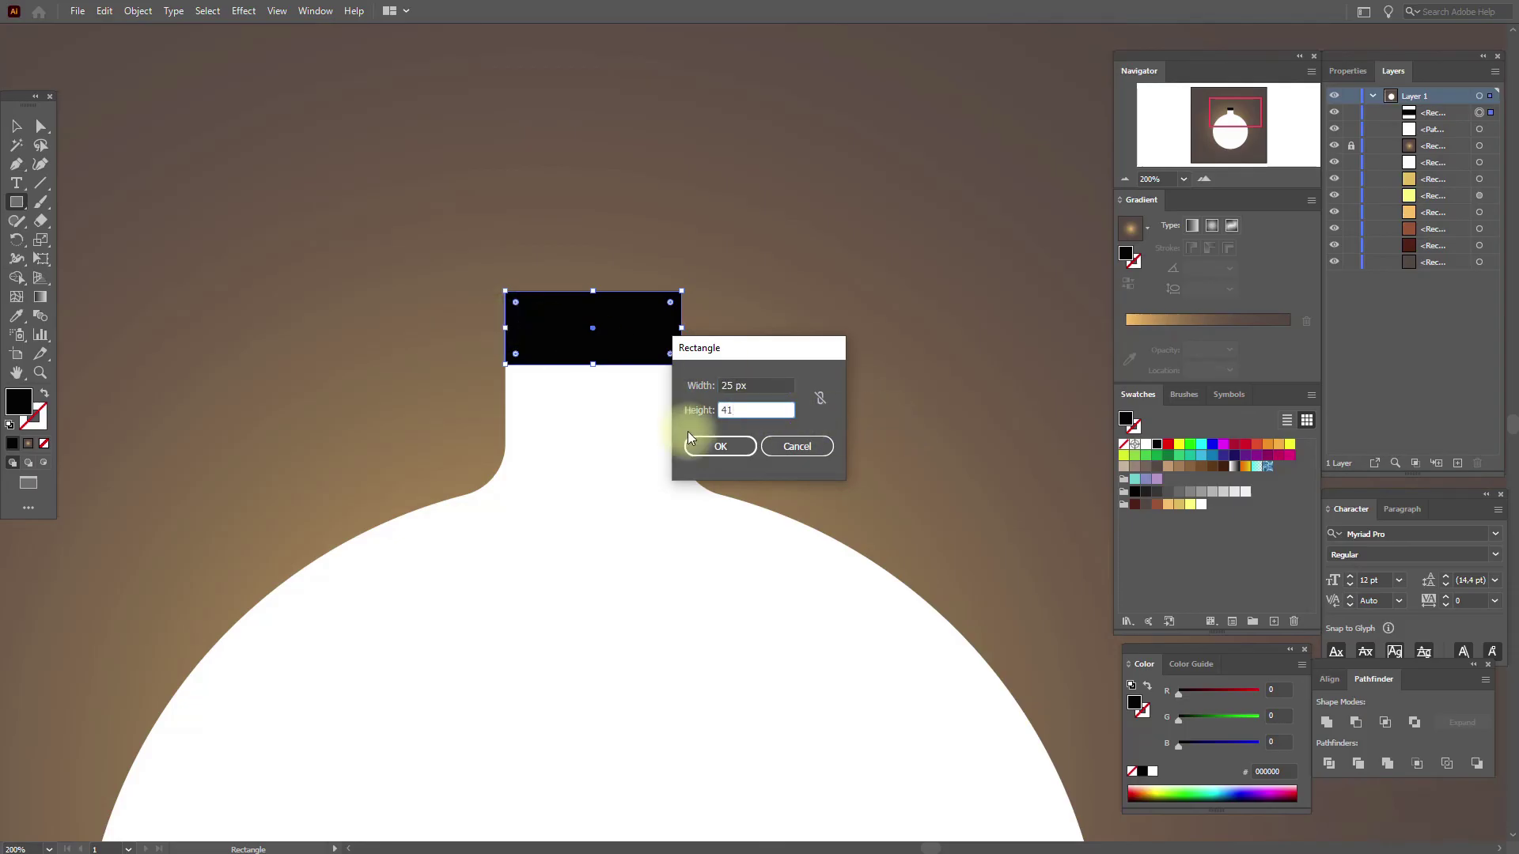
pyautogui.click(724, 449)
pyautogui.click(18, 129)
pyautogui.moveTo(354, 264); pyautogui.dragTo(534, 408)
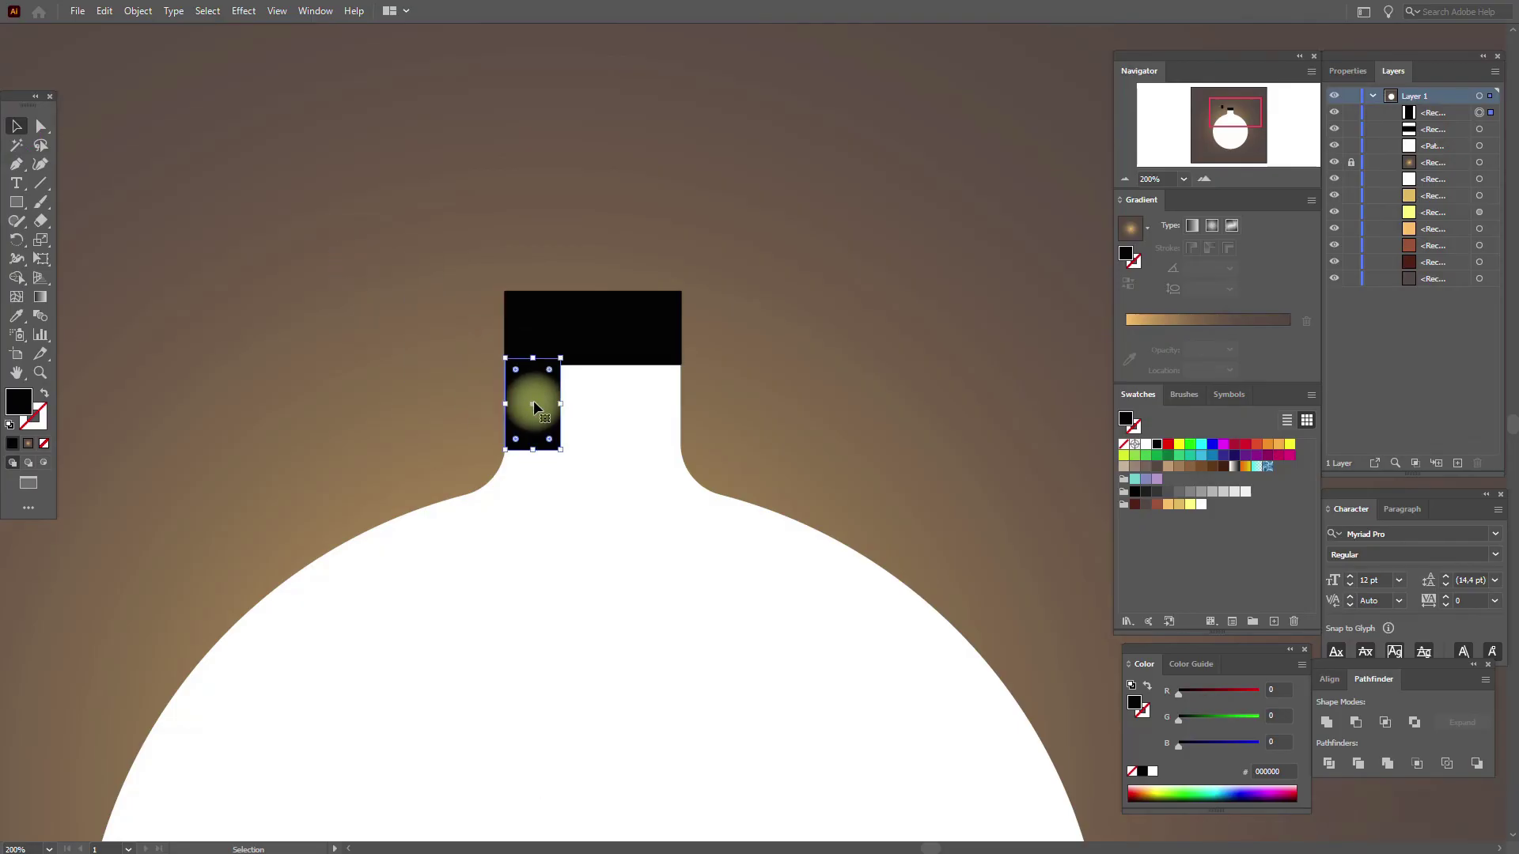
# Step: Duplicate the small black rectangle twice and line the copies up beside it beneath the cap, ending at its right edge
pyautogui.press('a')
pyautogui.hotkey('ctrl', 'c')
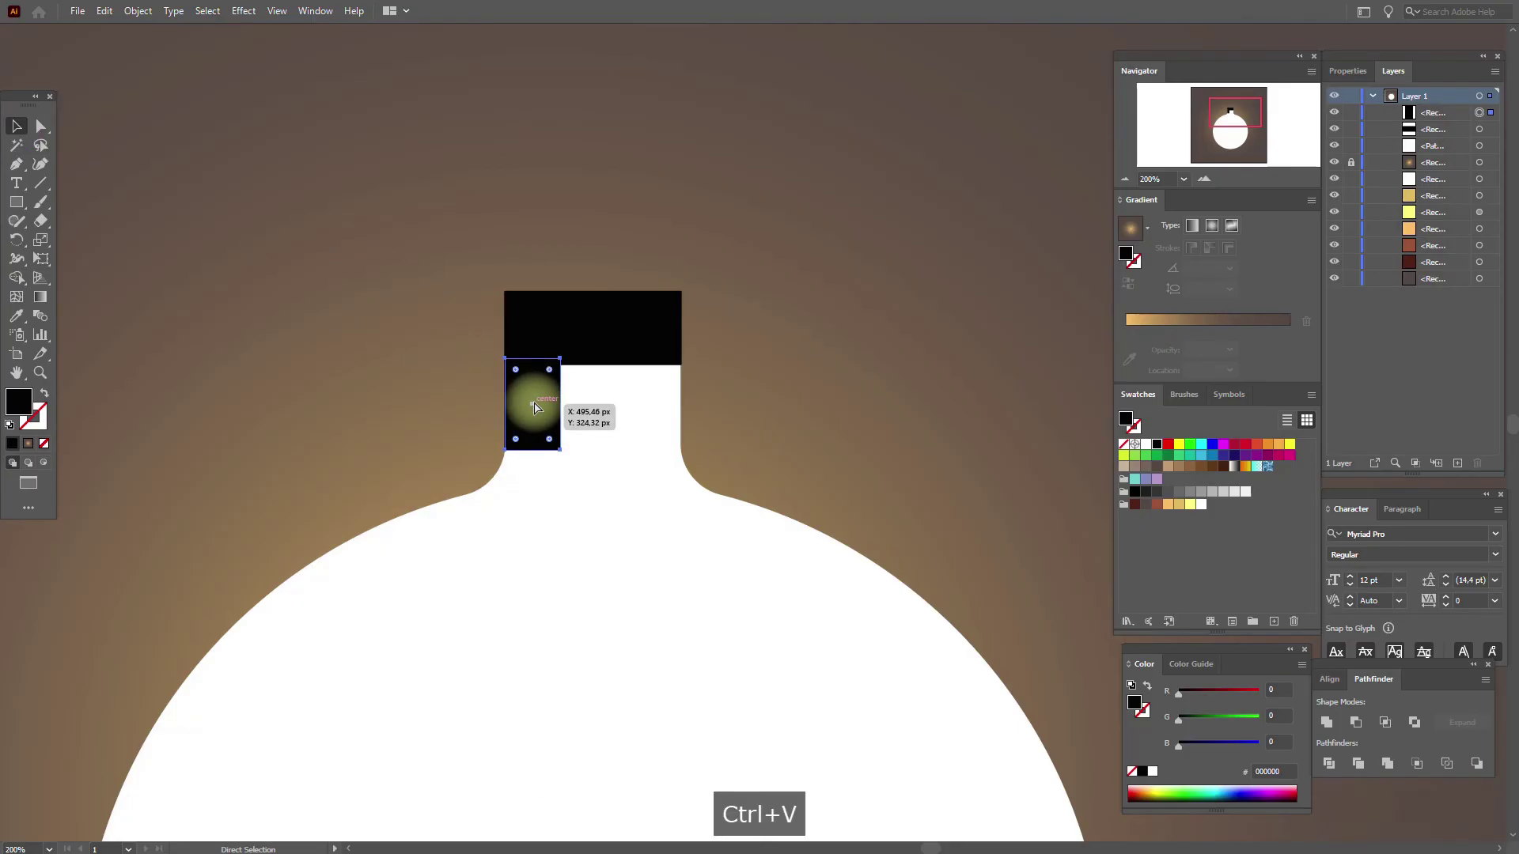
pyautogui.hotkey('ctrl', 'v')
pyautogui.moveTo(717, 424); pyautogui.dragTo(597, 407)
pyautogui.hotkey('ctrl', 'v')
# Step: Distribute the three small rectangles evenly by their horizontal centres and unite them with the cap rectangle
pyautogui.keyDown('shift'); pyautogui.click(533, 414); pyautogui.keyUp('shift')
pyautogui.keyDown('shift'); pyautogui.click(641, 417); pyautogui.keyUp('shift')
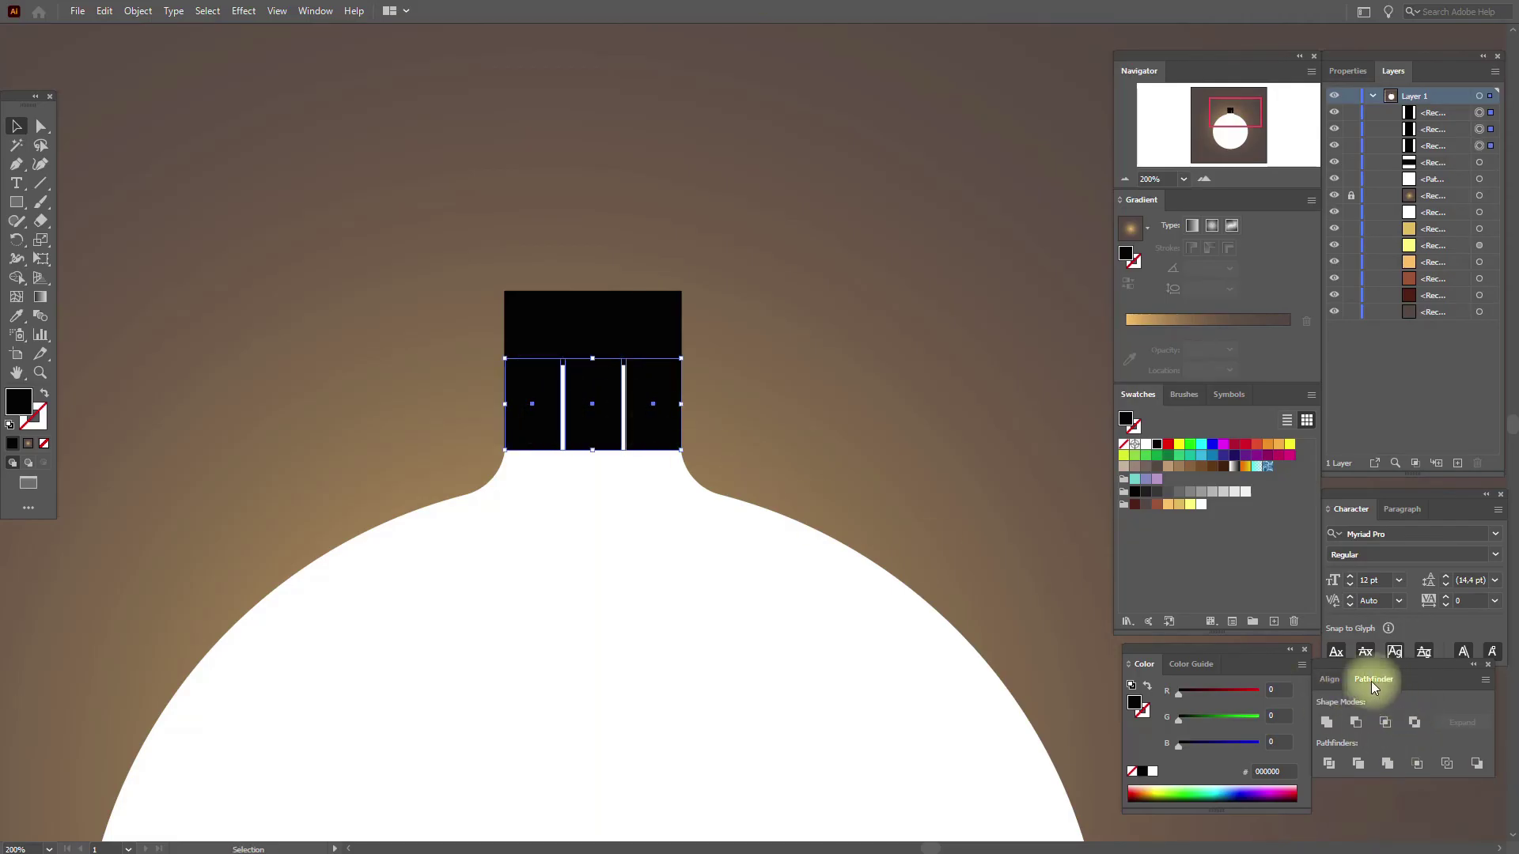
pyautogui.click(1335, 680)
pyautogui.click(1451, 769)
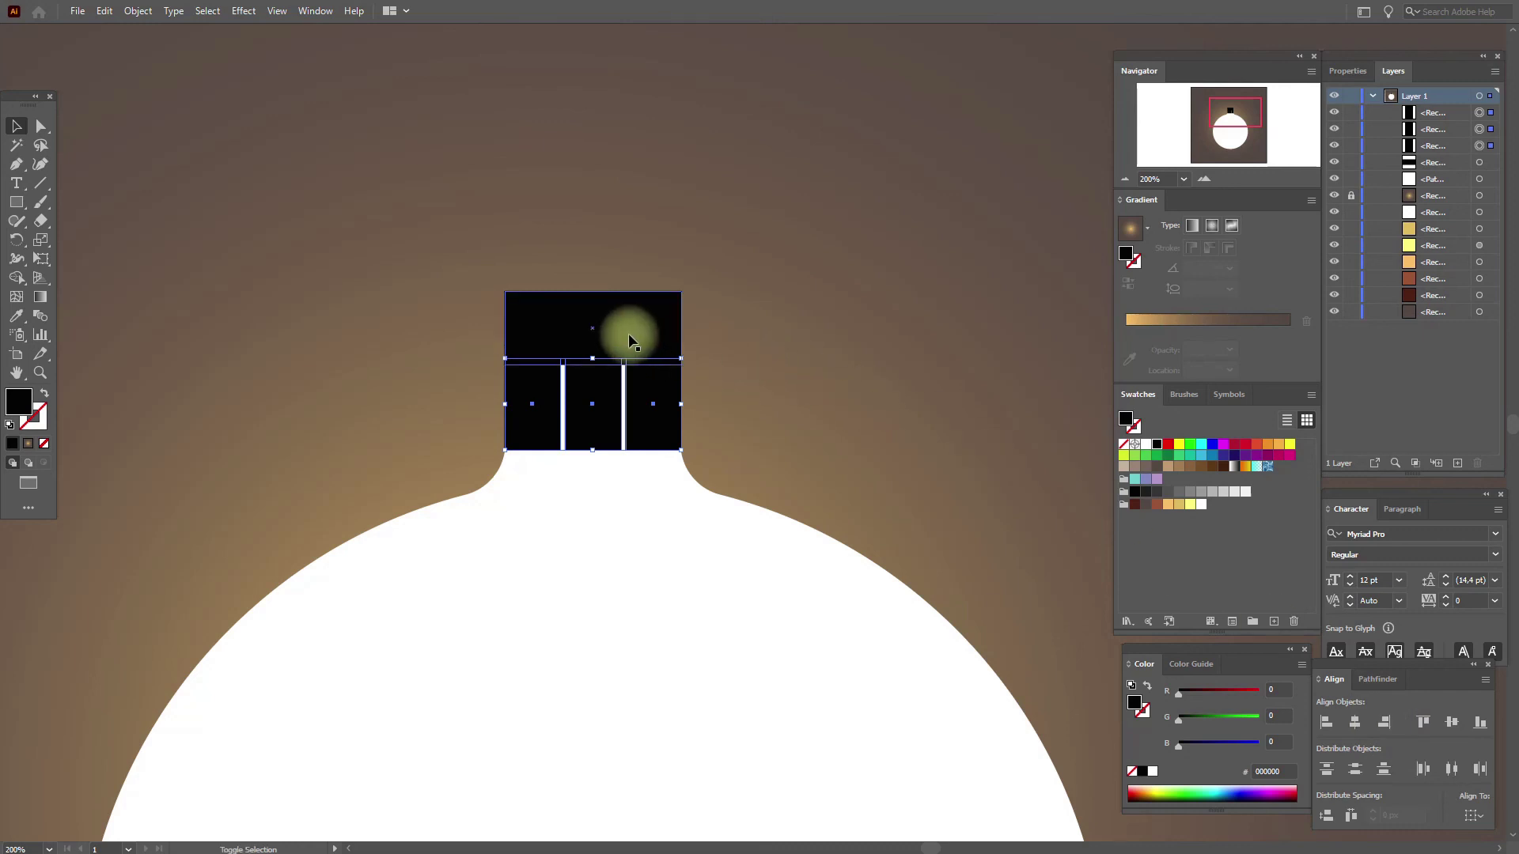
pyautogui.click(1373, 679)
pyautogui.click(1332, 724)
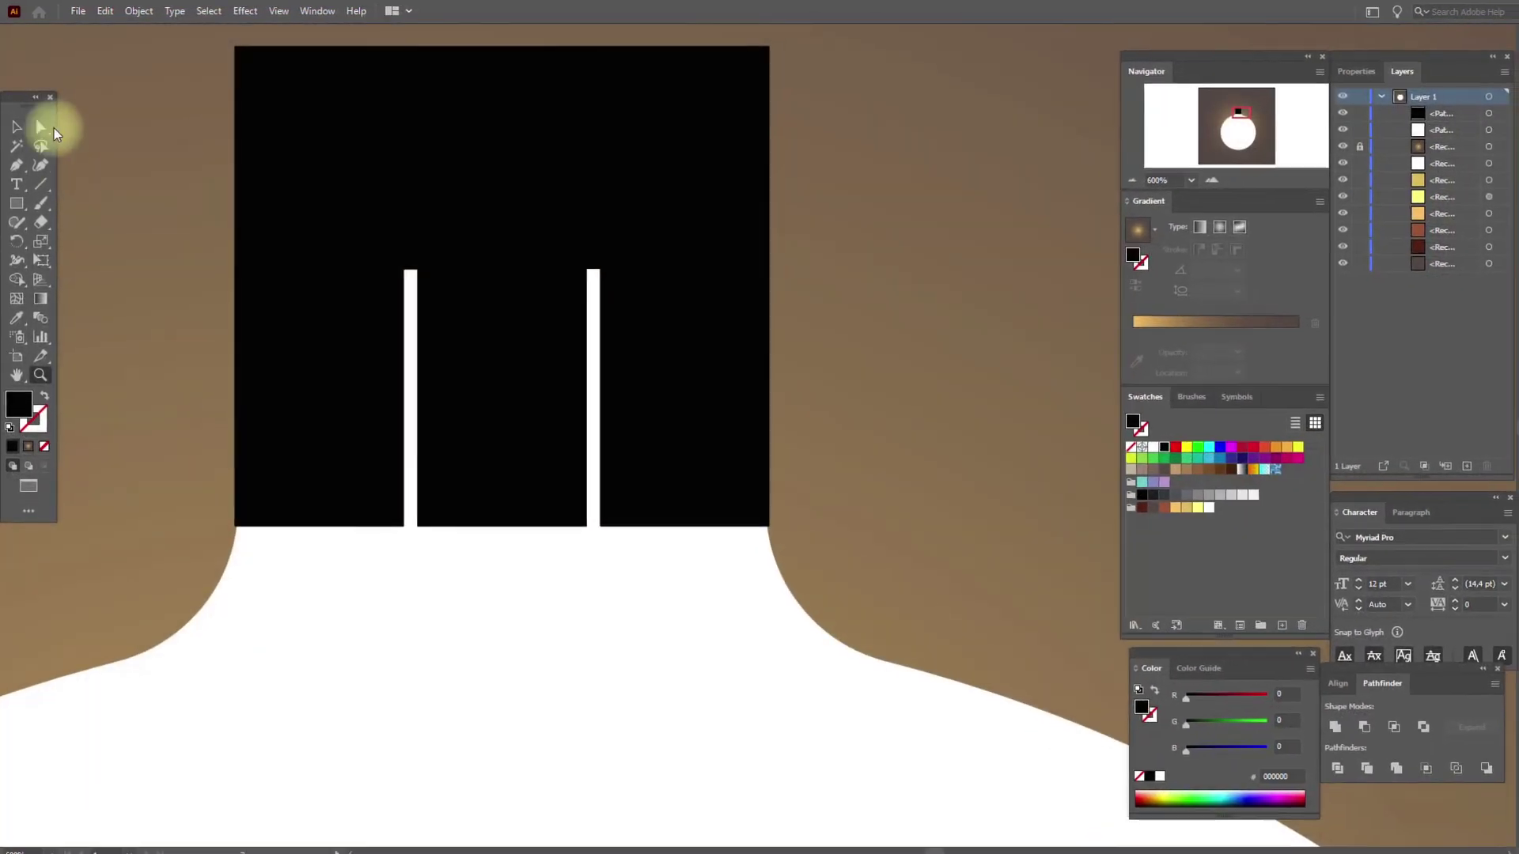
# Step: Fully round the lower corners of the cap's three tabs into semicircular ends
pyautogui.click(41, 127)
pyautogui.click(289, 475)
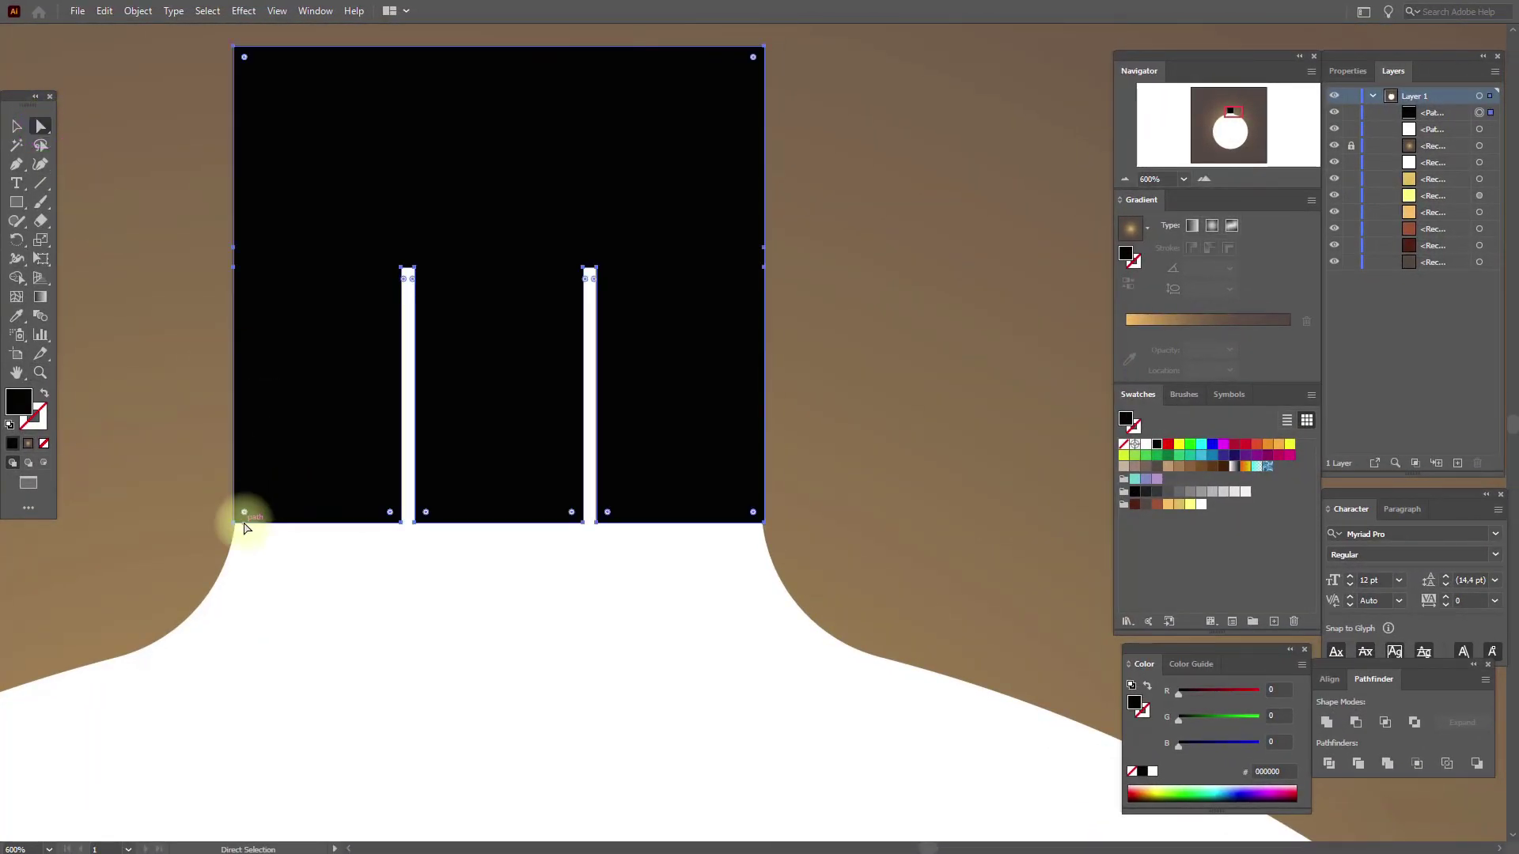
pyautogui.moveTo(246, 518); pyautogui.dragTo(367, 373)
pyautogui.moveTo(414, 522); pyautogui.dragTo(570, 348)
pyautogui.click(597, 523)
pyautogui.click(597, 523)
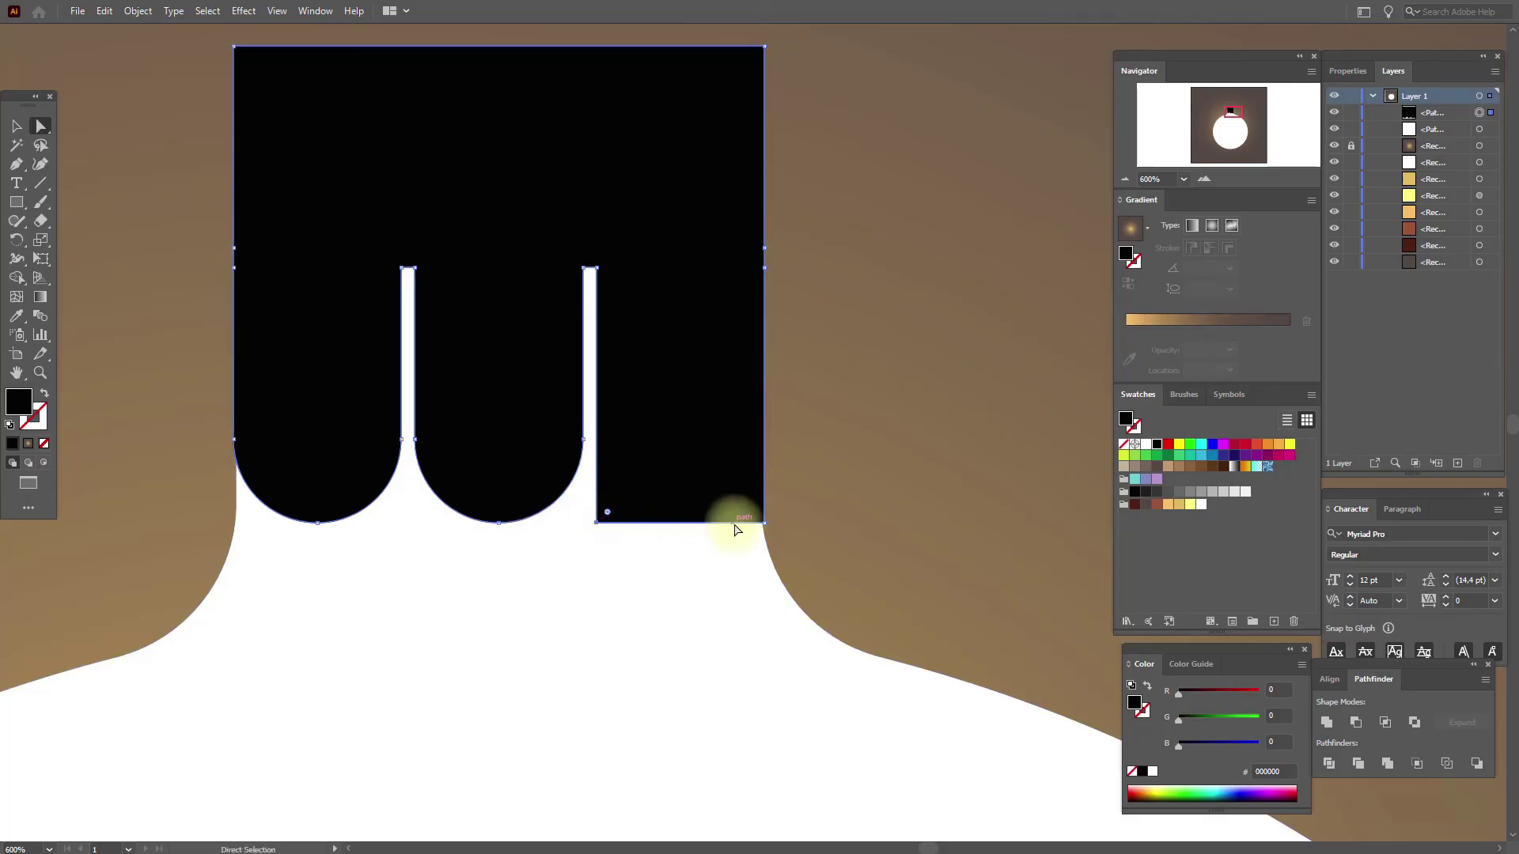
pyautogui.moveTo(752, 512); pyautogui.dragTo(732, 348)
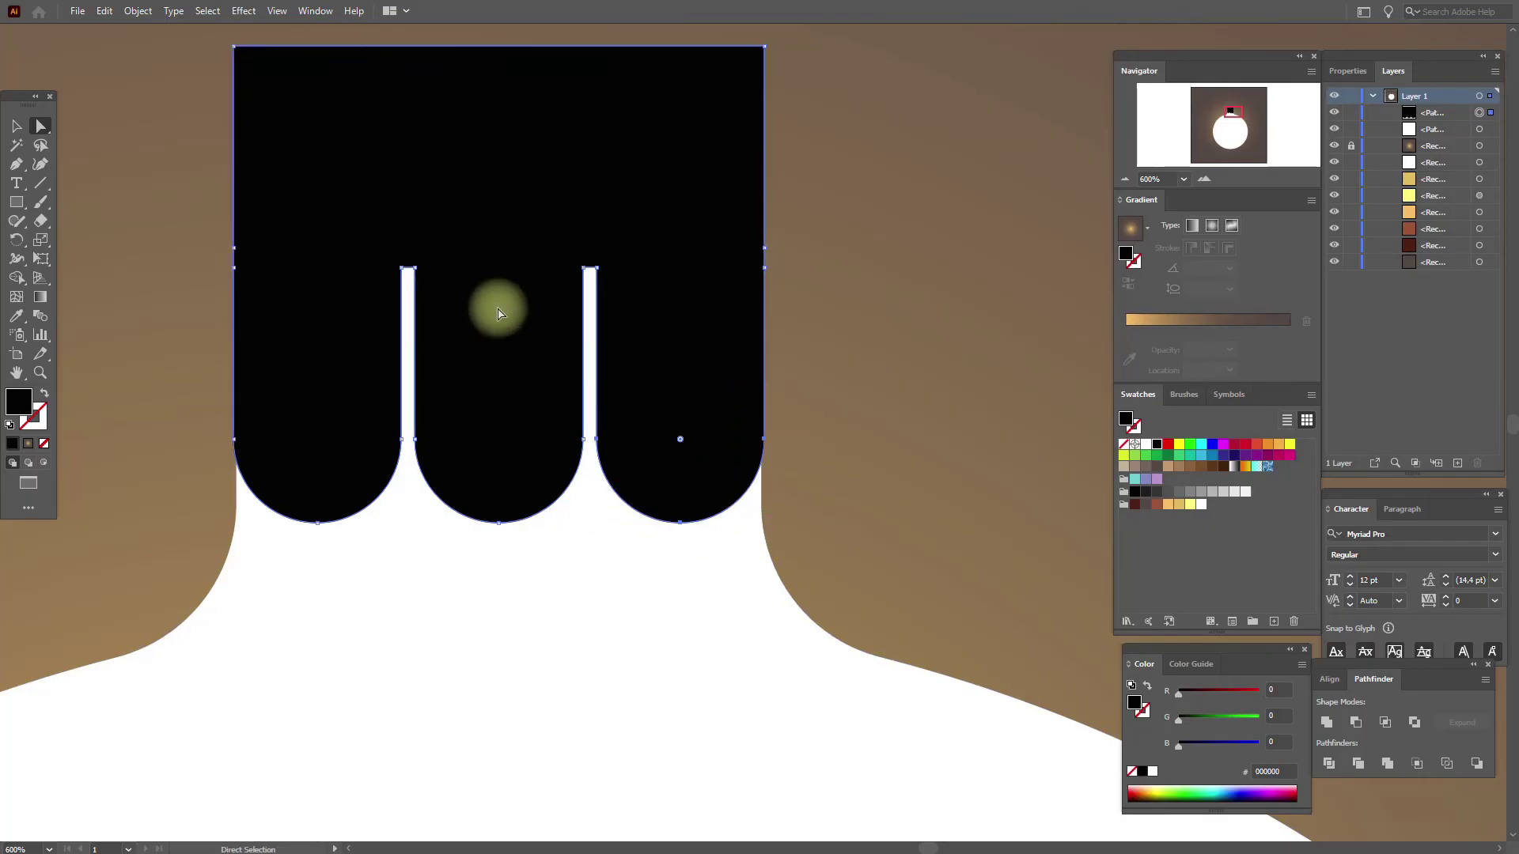
# Step: Round the inner ends of the two slots between the tabs and slightly round the cap's two upper corners
pyautogui.click(410, 272)
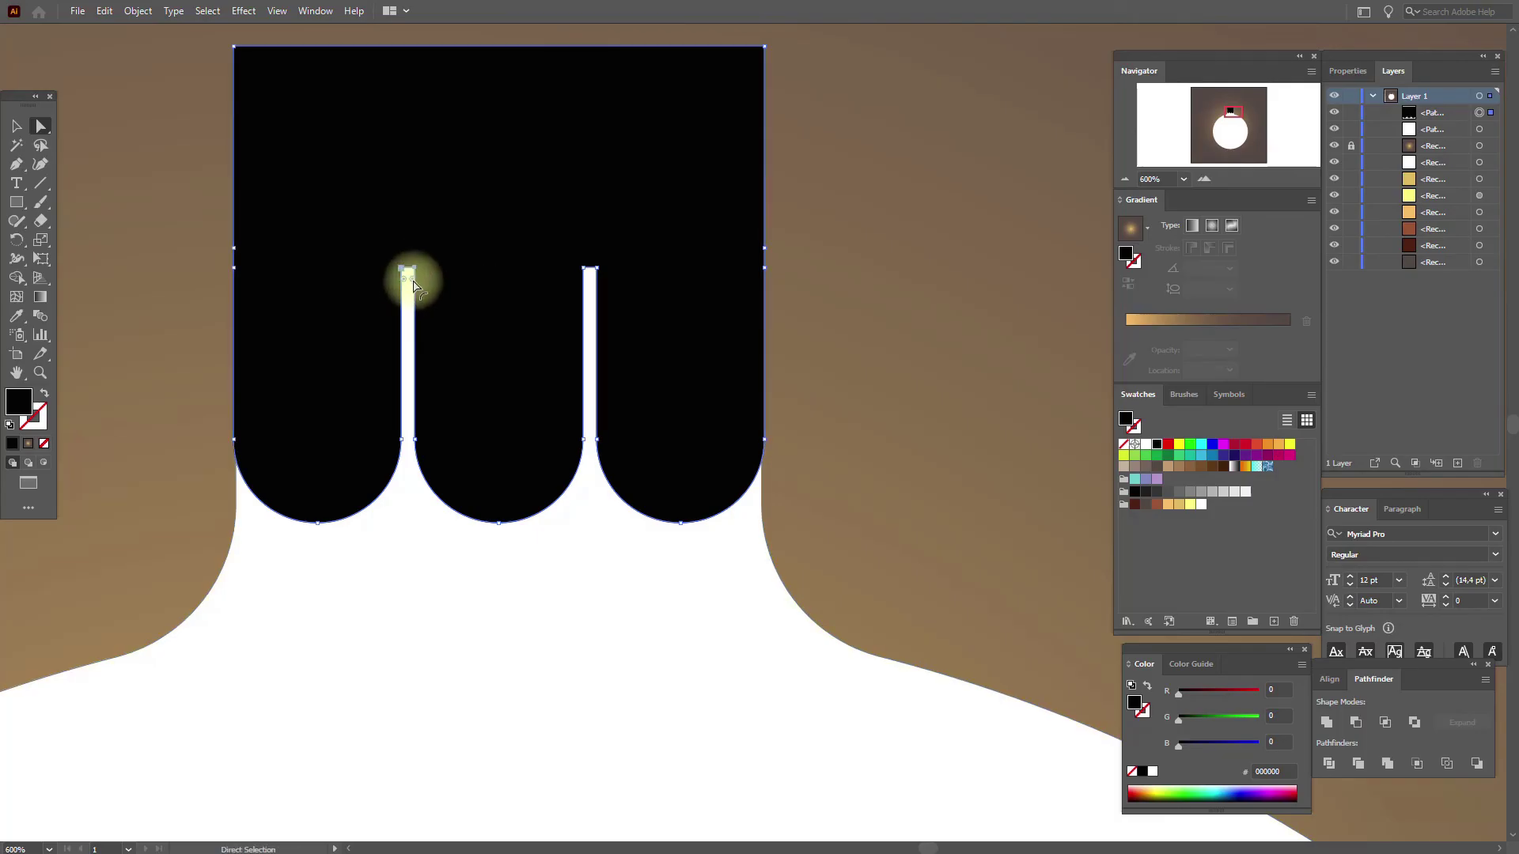
pyautogui.click(590, 270)
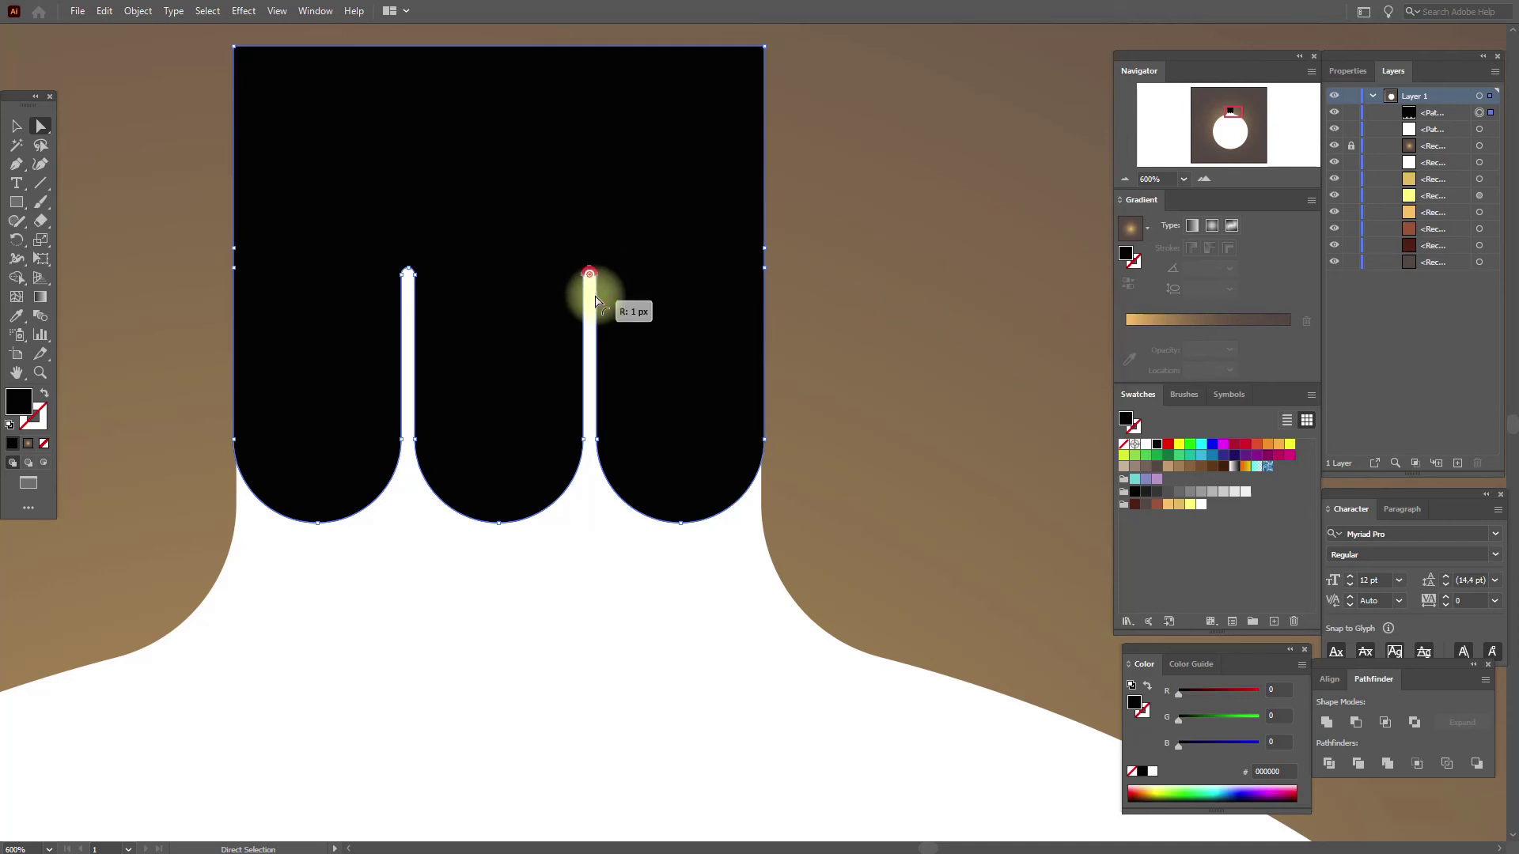
pyautogui.click(237, 48)
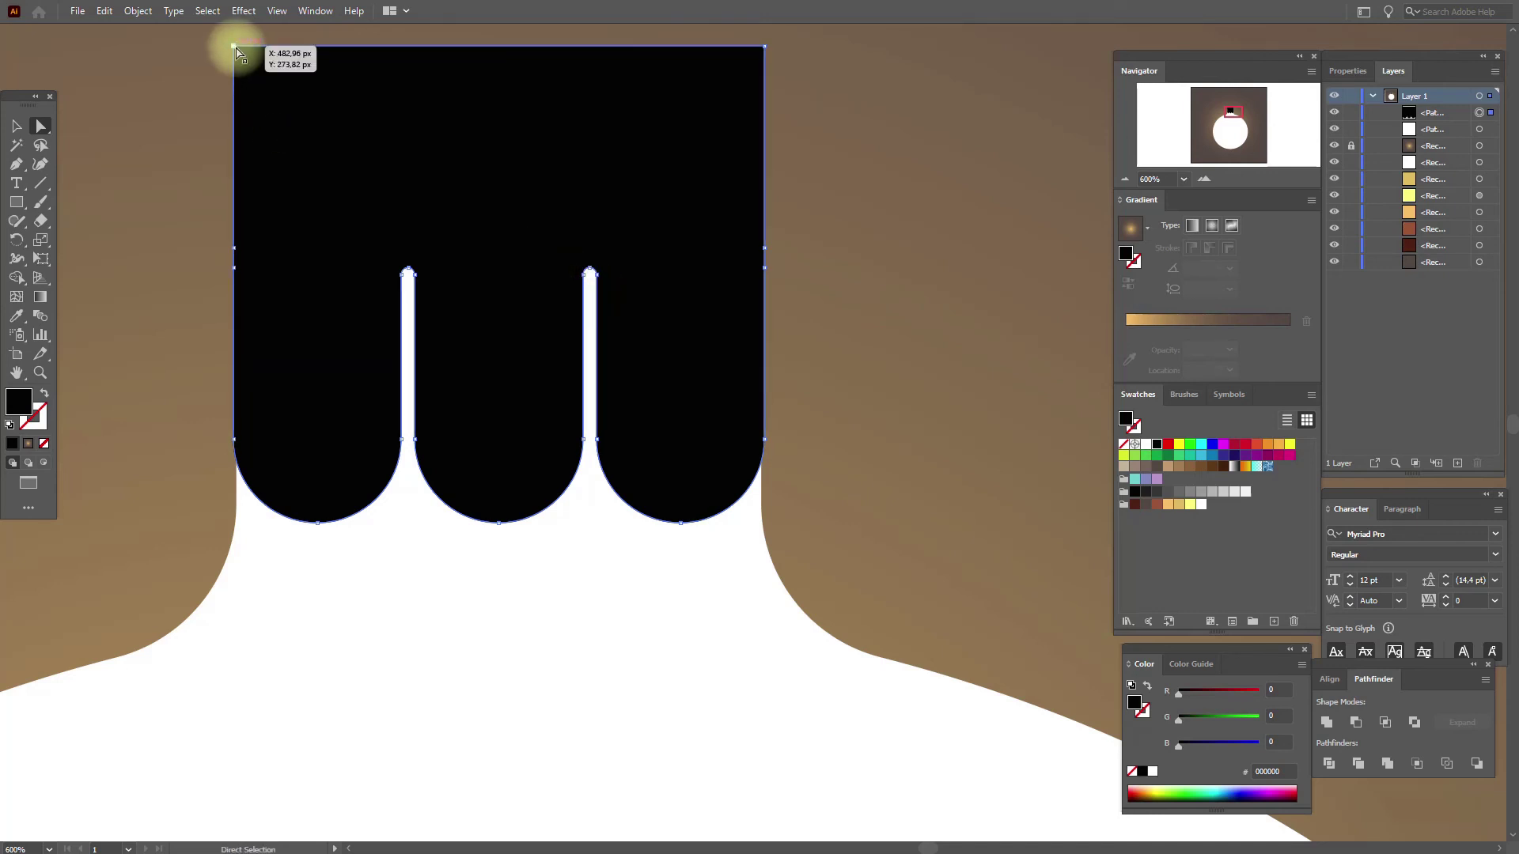
pyautogui.click(765, 47)
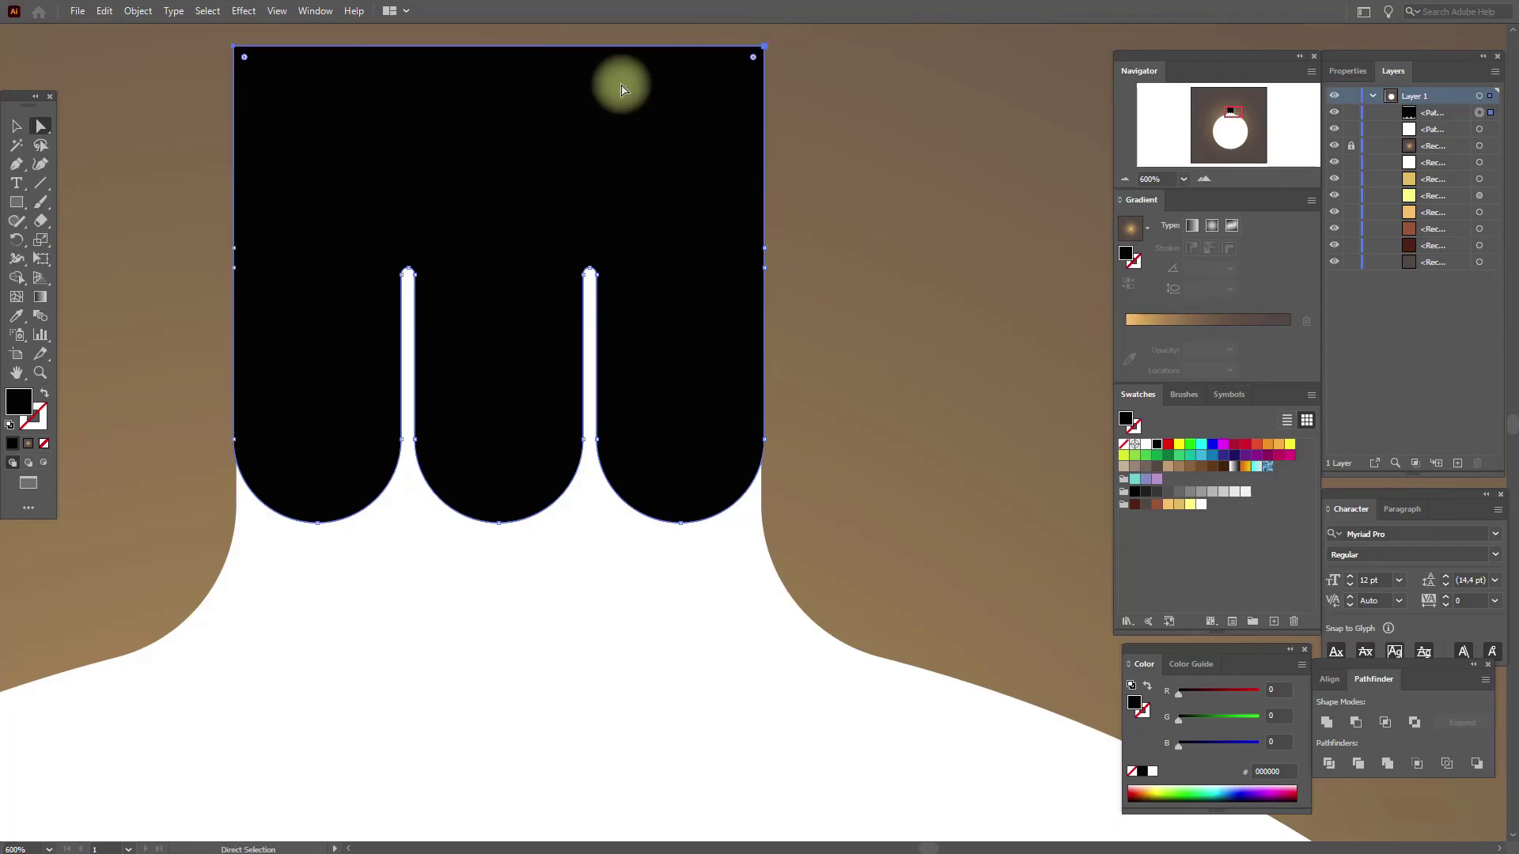
pyautogui.moveTo(752, 61); pyautogui.dragTo(743, 76)
pyautogui.click(17, 127)
pyautogui.click(129, 142)
# Step: Apply an Arc Upper warp with a 17% bend to the cap and expand its appearance
pyautogui.click(16, 370)
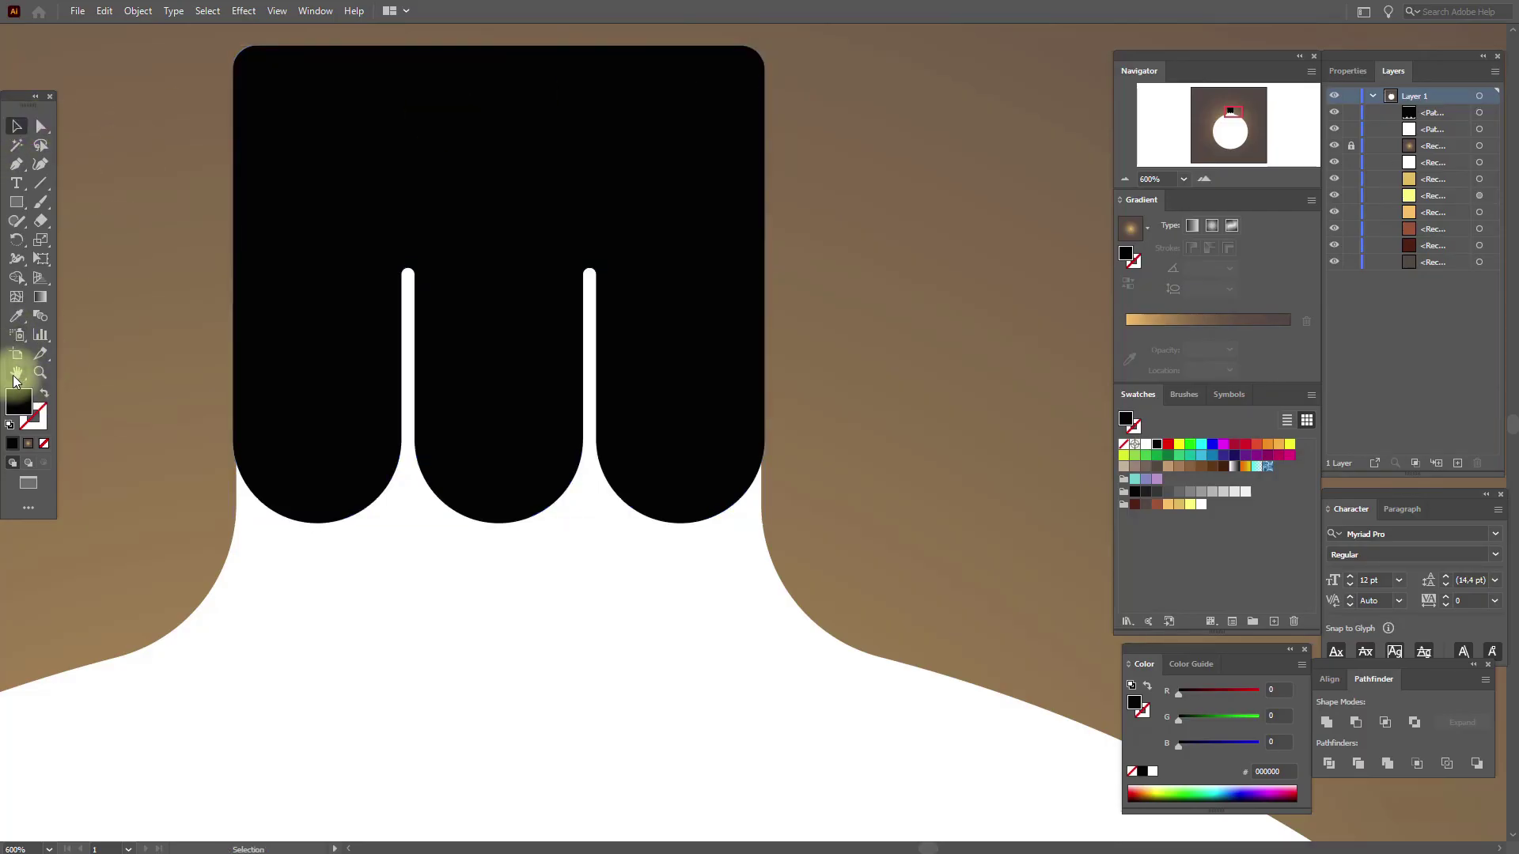
pyautogui.moveTo(485, 316); pyautogui.dragTo(502, 450)
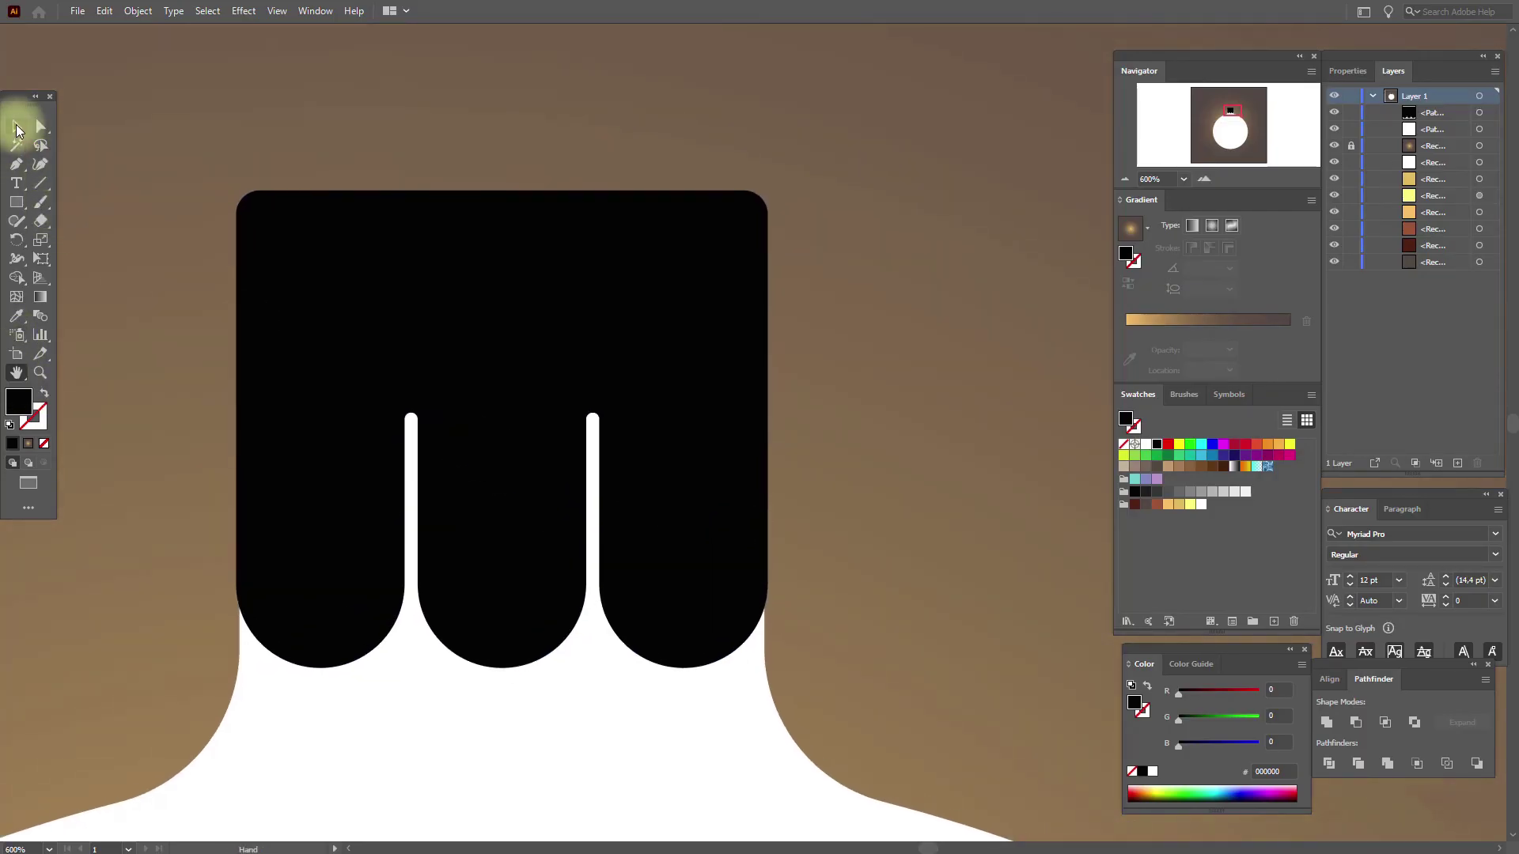
pyautogui.click(17, 128)
pyautogui.click(521, 284)
pyautogui.click(519, 278)
pyautogui.click(245, 13)
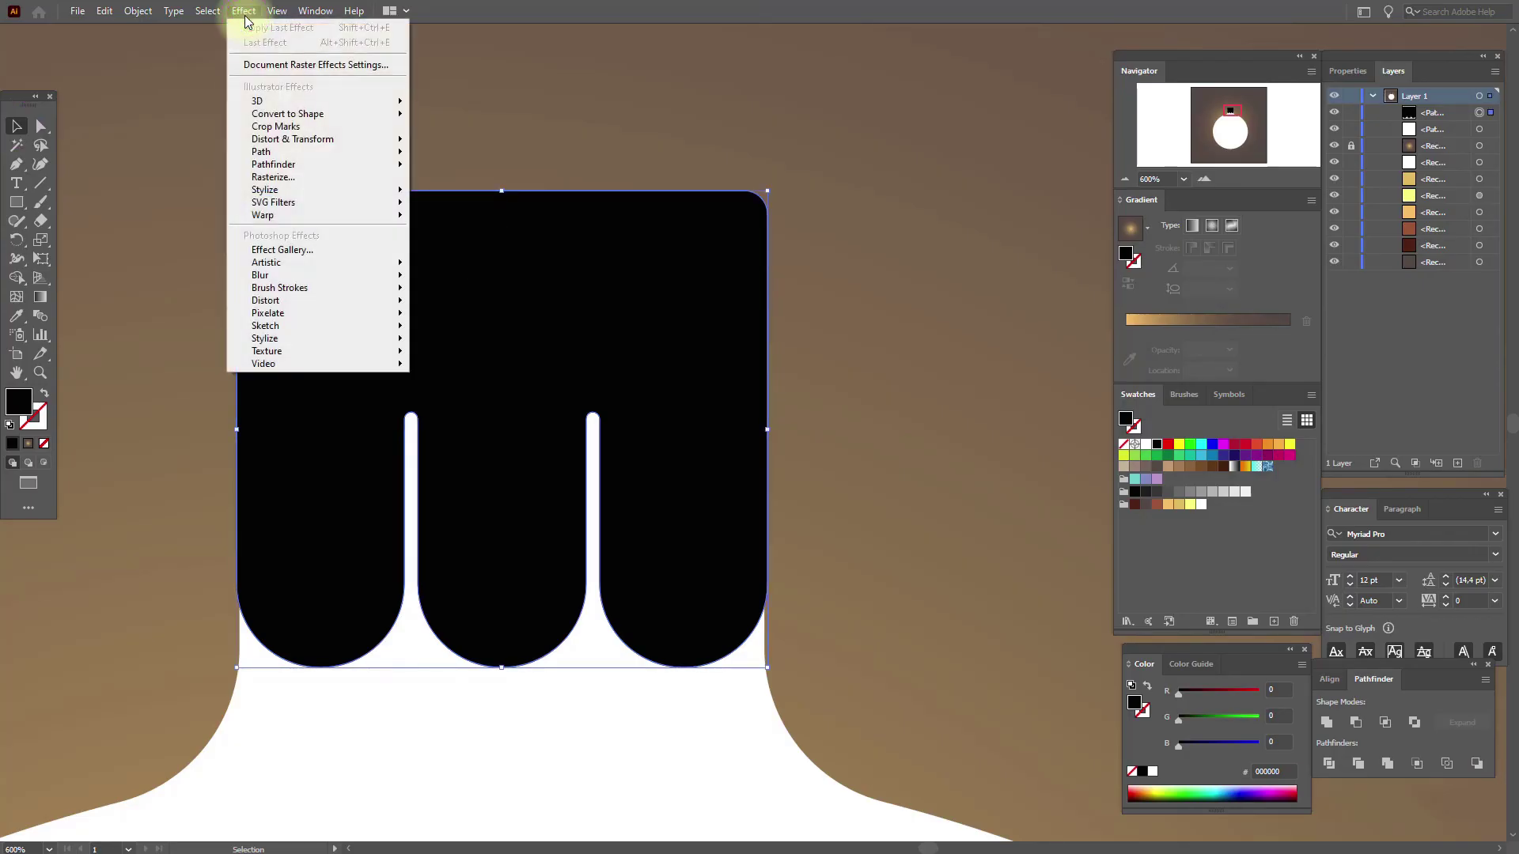
pyautogui.moveTo(327, 215)
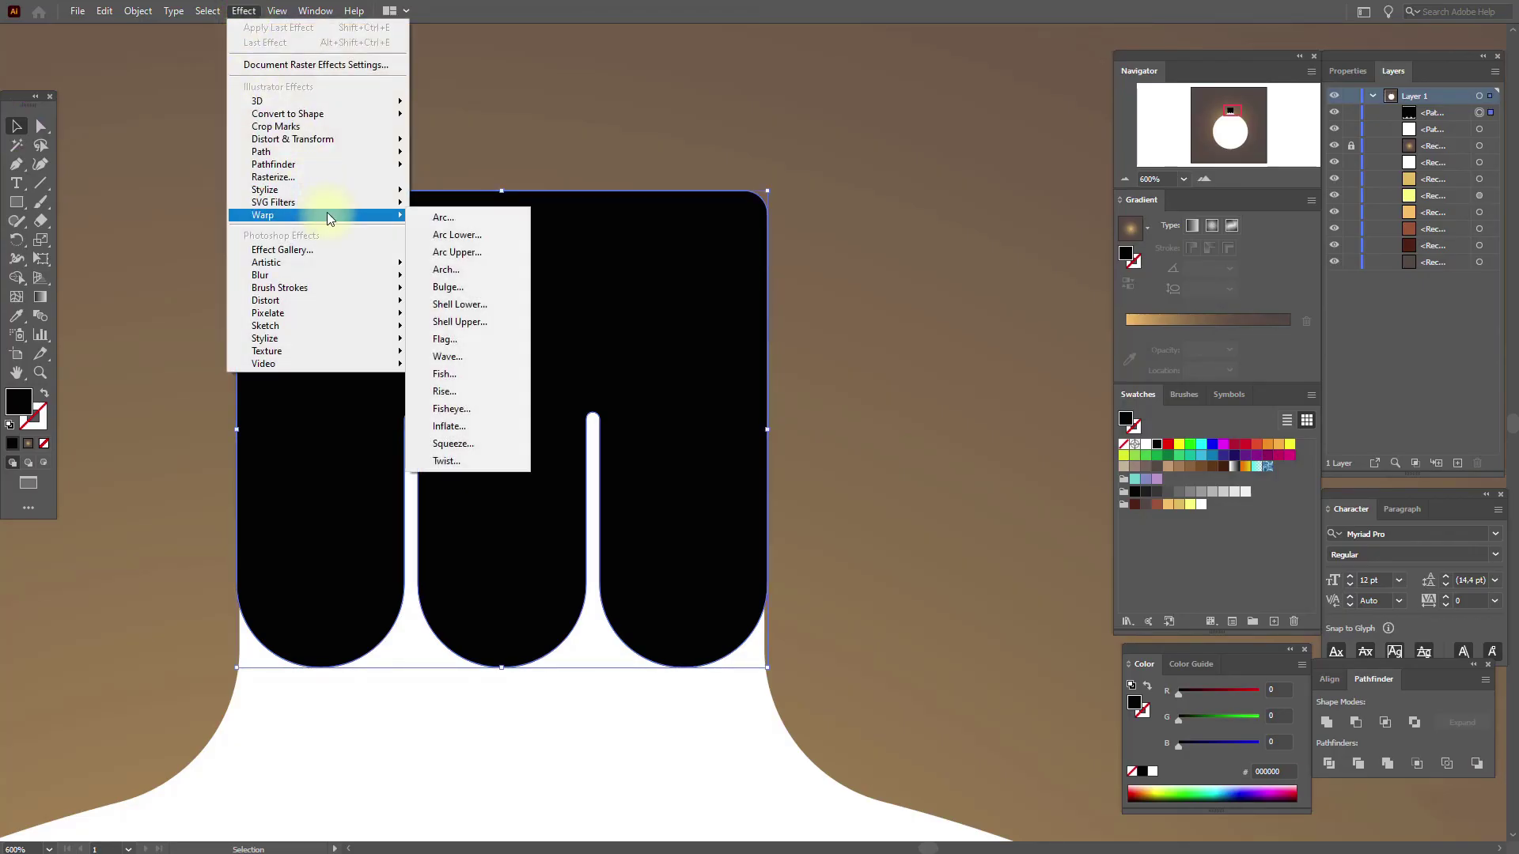
pyautogui.click(453, 251)
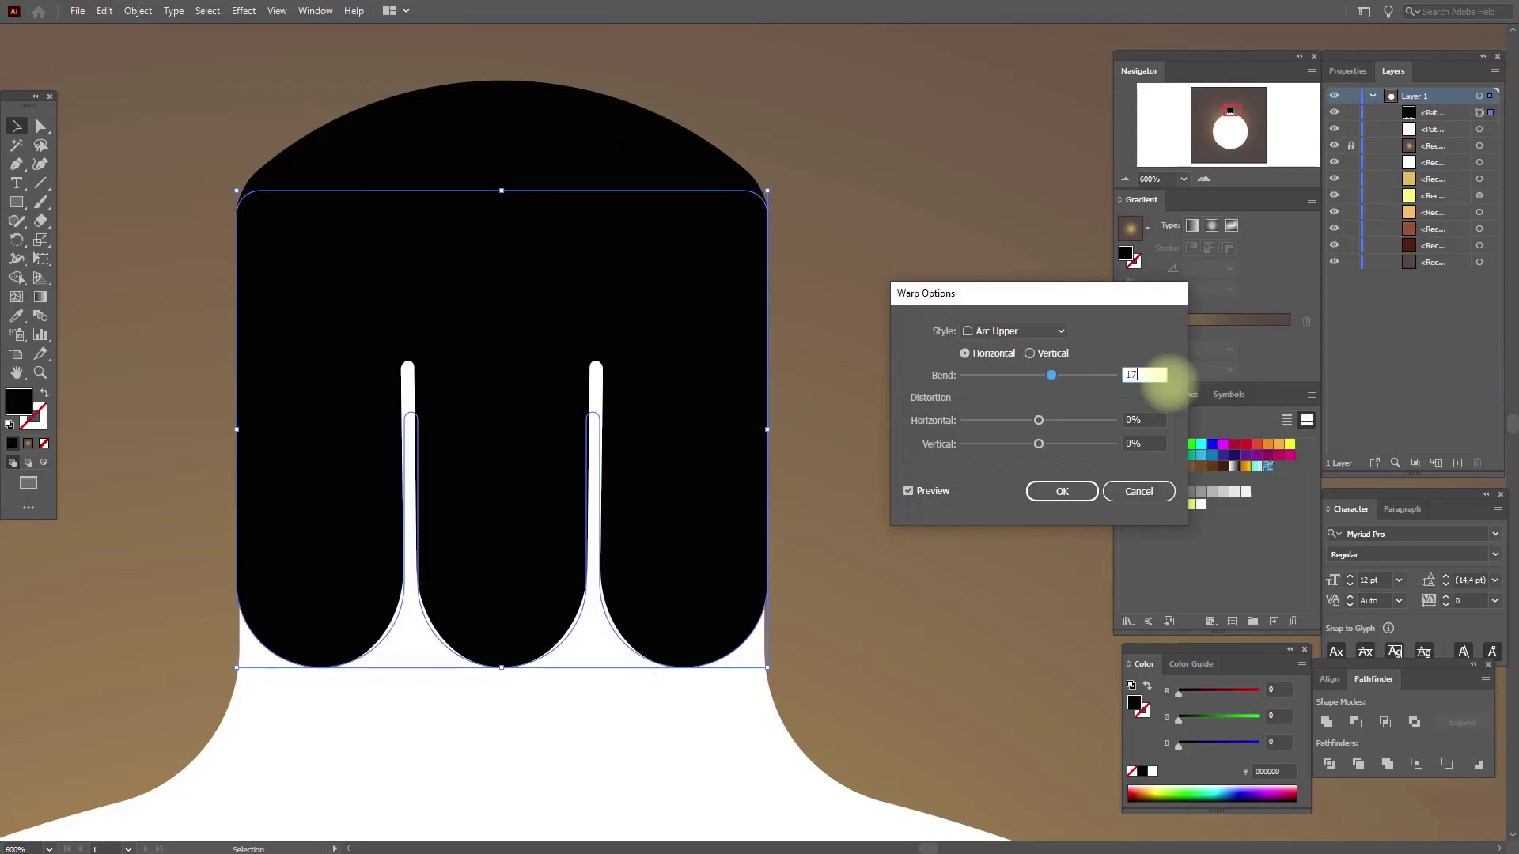
pyautogui.press('Return')
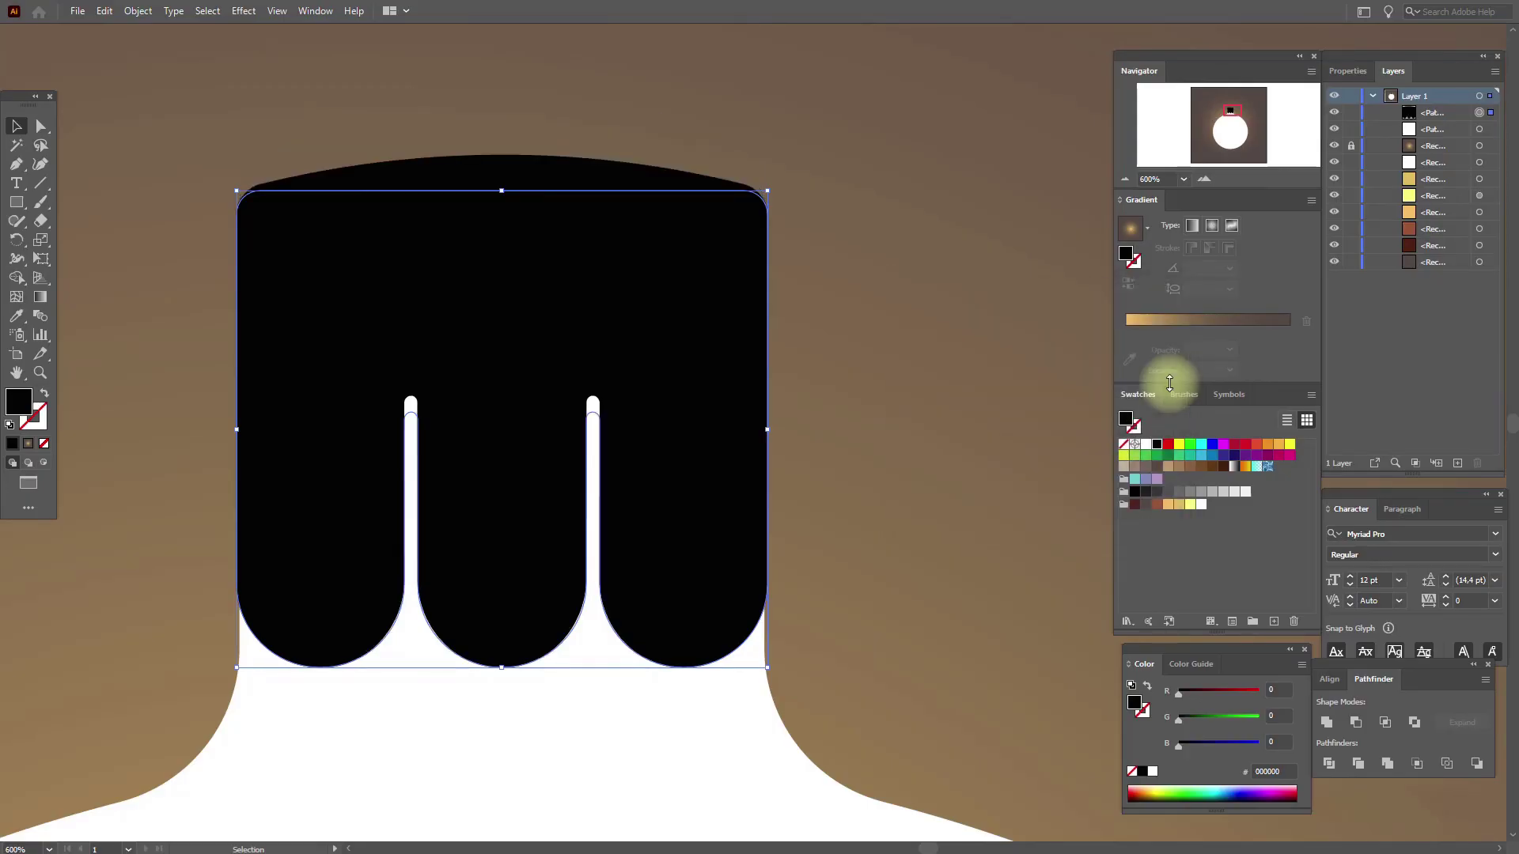
pyautogui.click(136, 10)
pyautogui.click(215, 215)
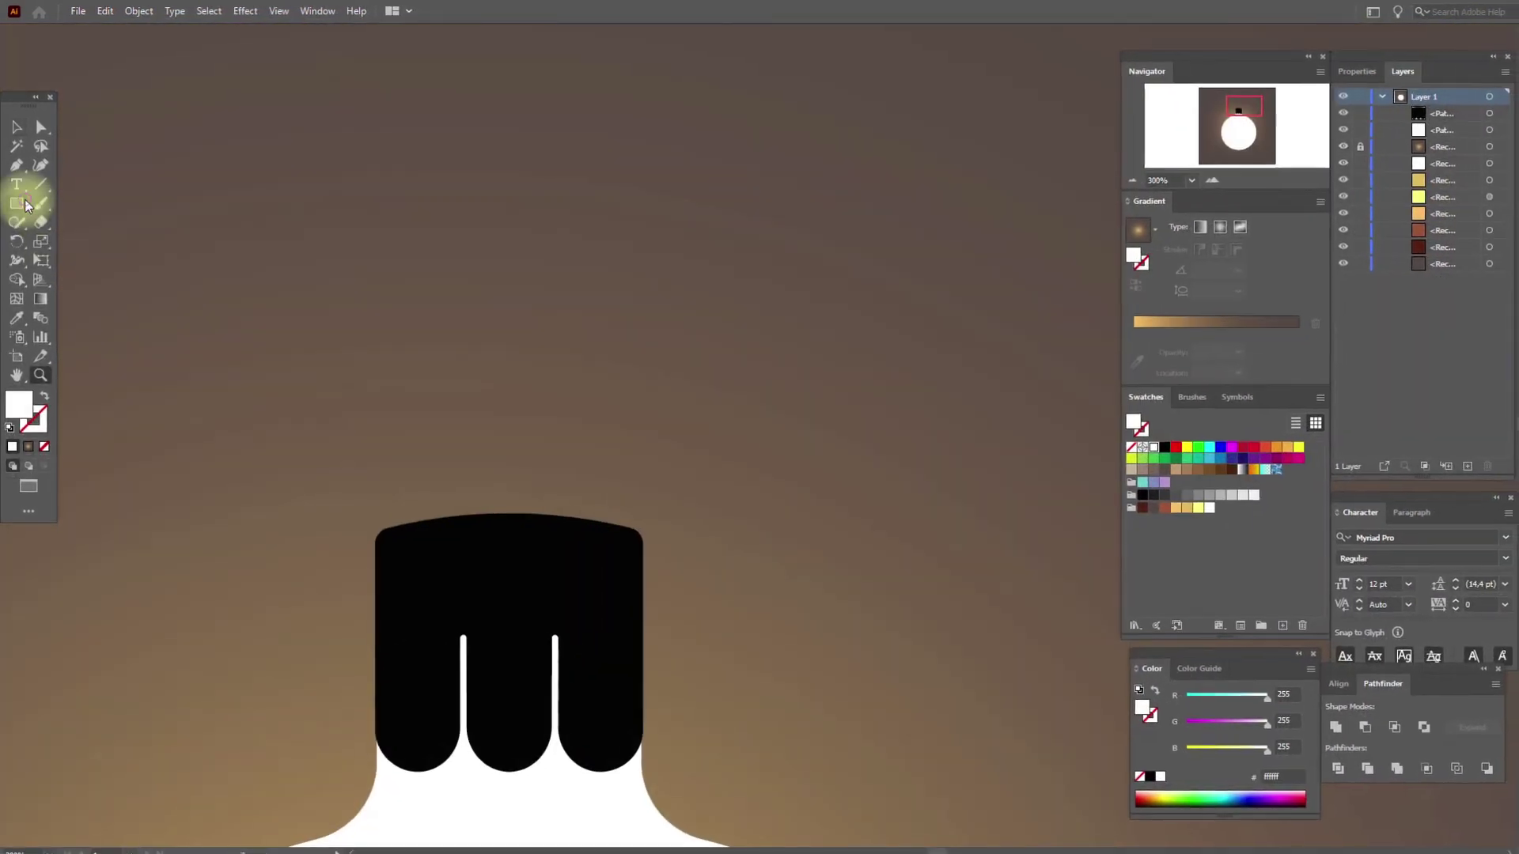
# Step: Create a white 71 × 94 px ellipse and place it above the neck, with its lower part overlapping the cap
pyautogui.click(26, 202)
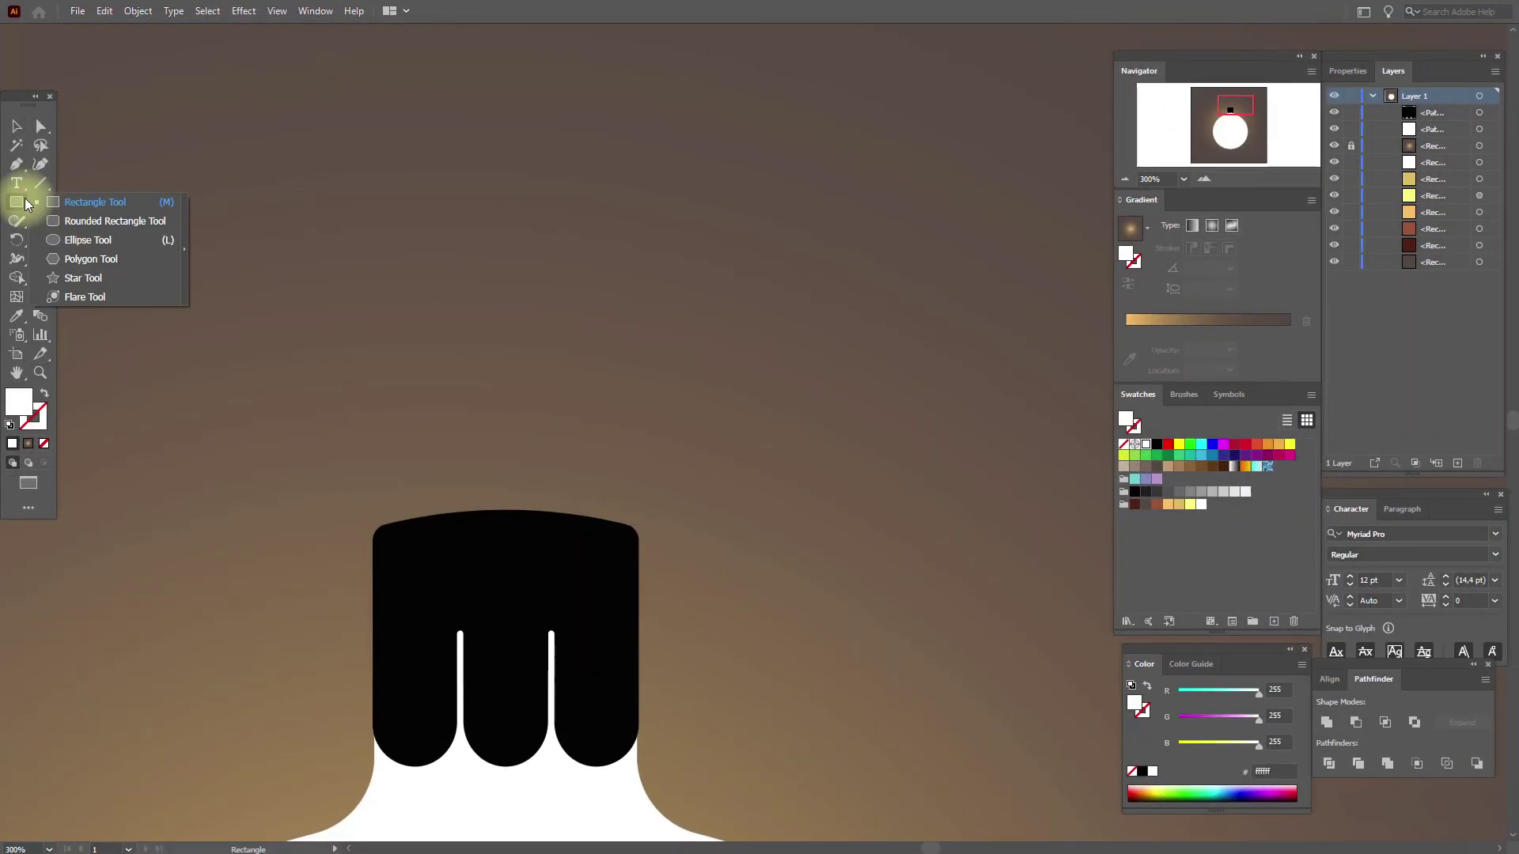
pyautogui.click(74, 240)
pyautogui.click(591, 323)
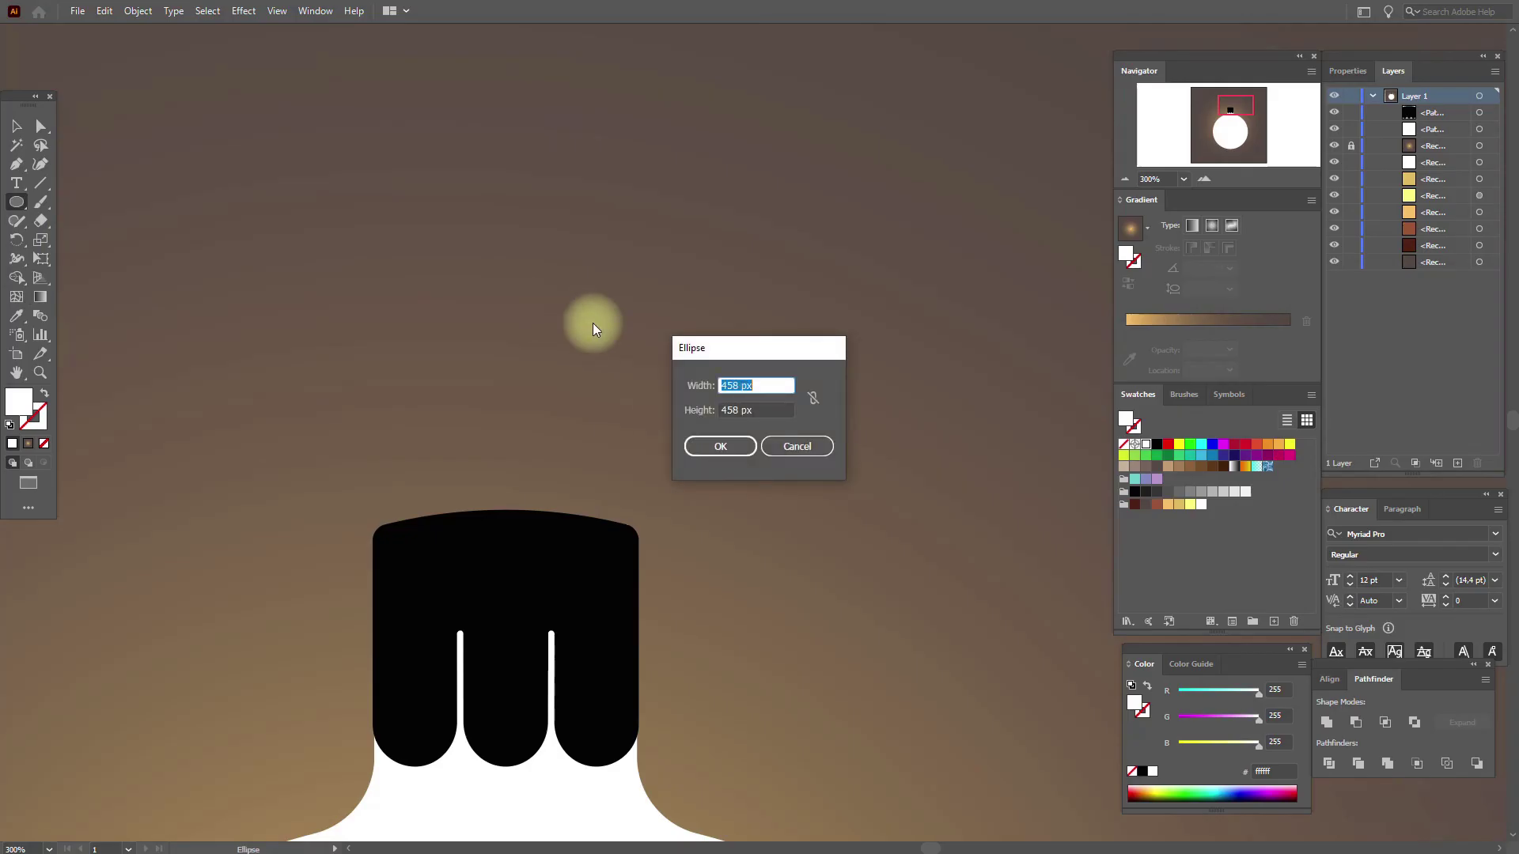
pyautogui.write('7')
pyautogui.press('Tab')
pyautogui.write('94')
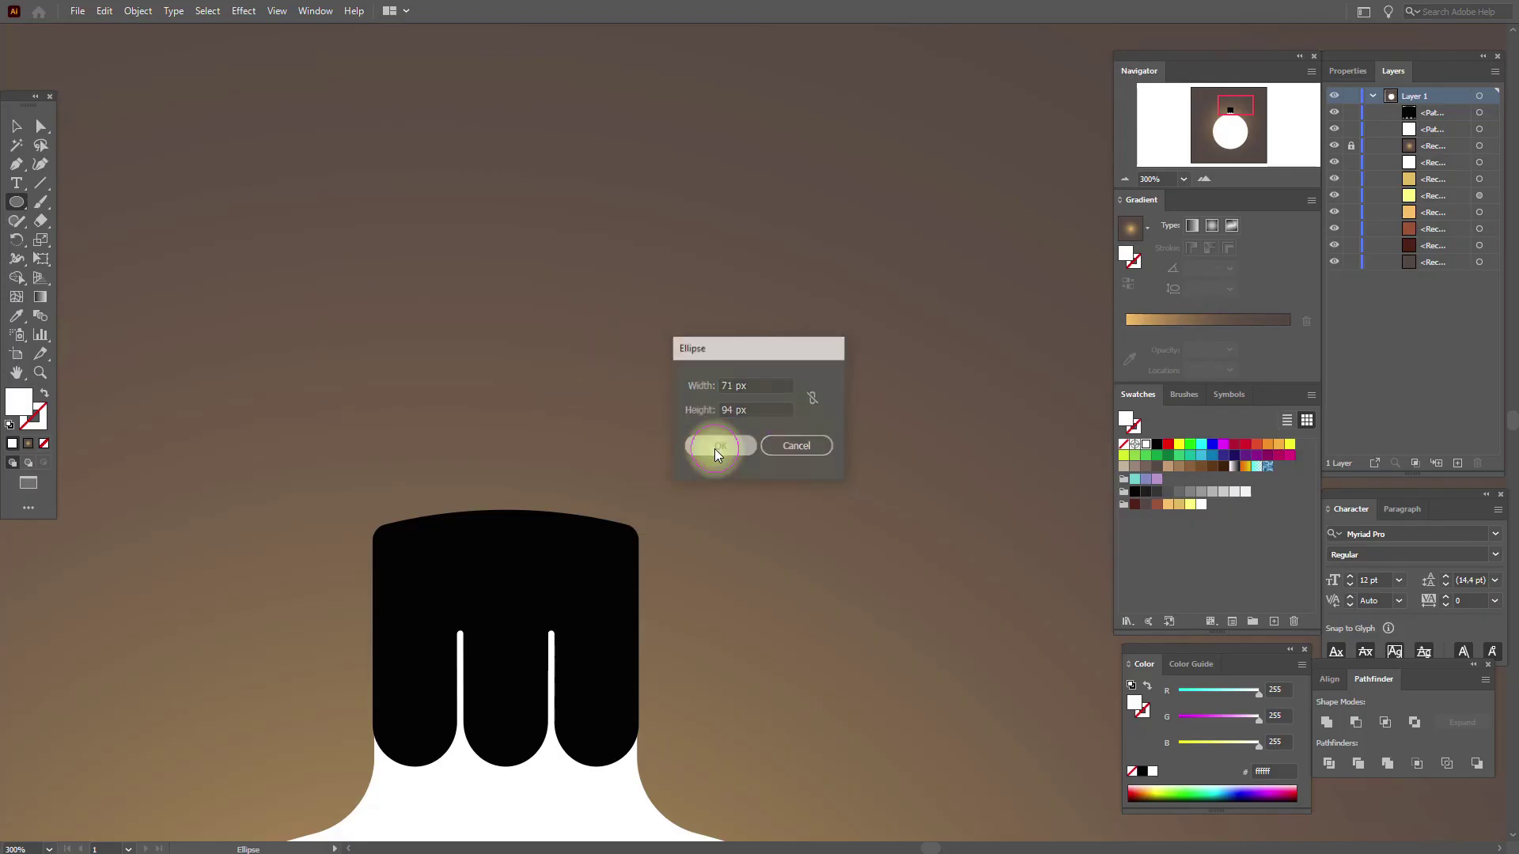
pyautogui.click(719, 448)
pyautogui.click(16, 125)
pyautogui.moveTo(751, 444); pyautogui.dragTo(558, 412)
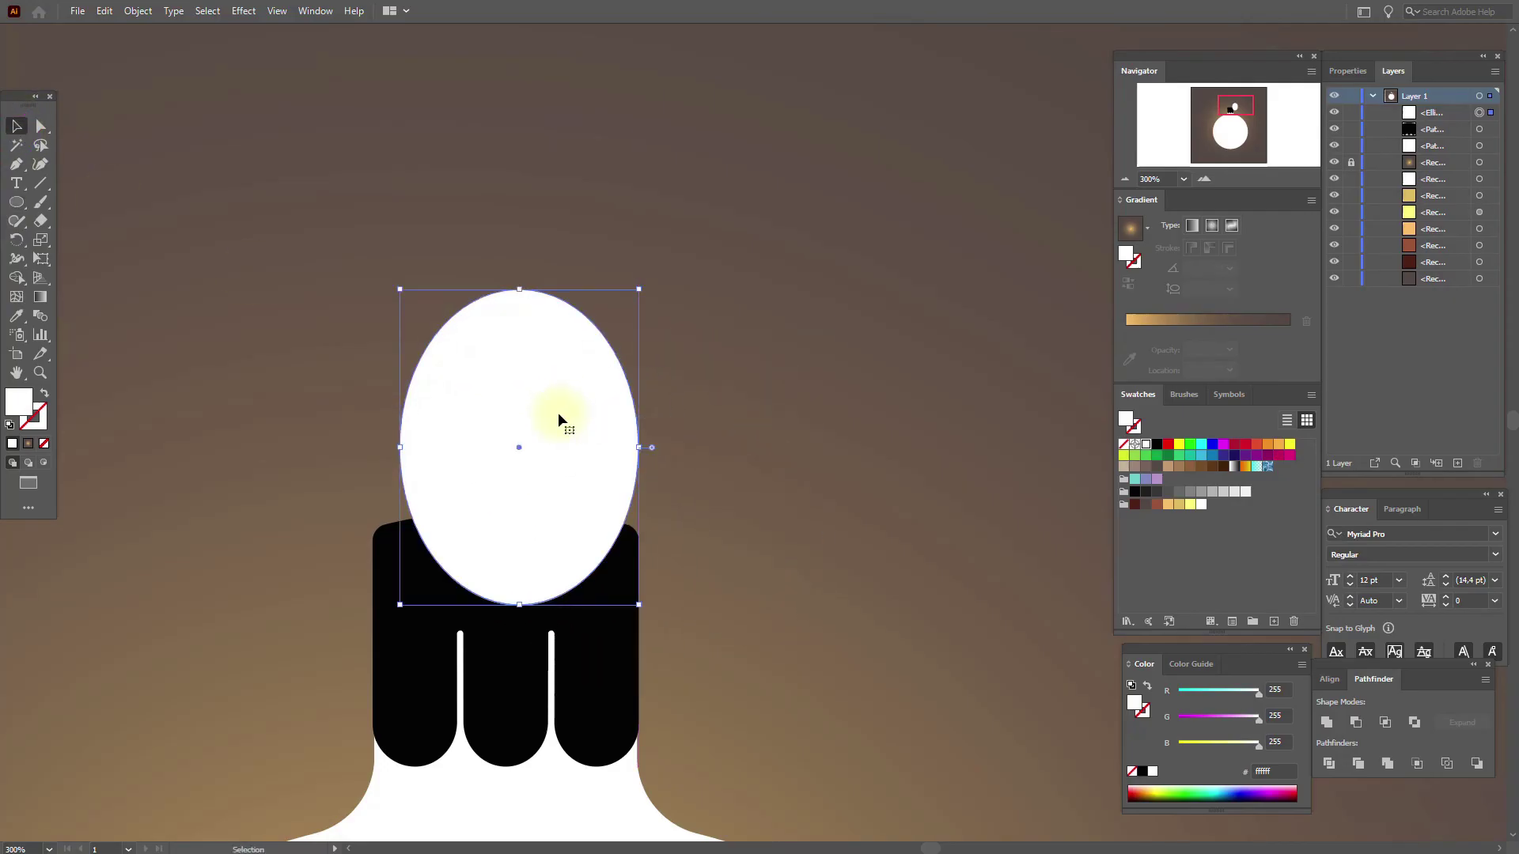
# Step: Offset the ellipse's path inward and exclude the overlap of both ellipses to form a thin ring
pyautogui.click(137, 11)
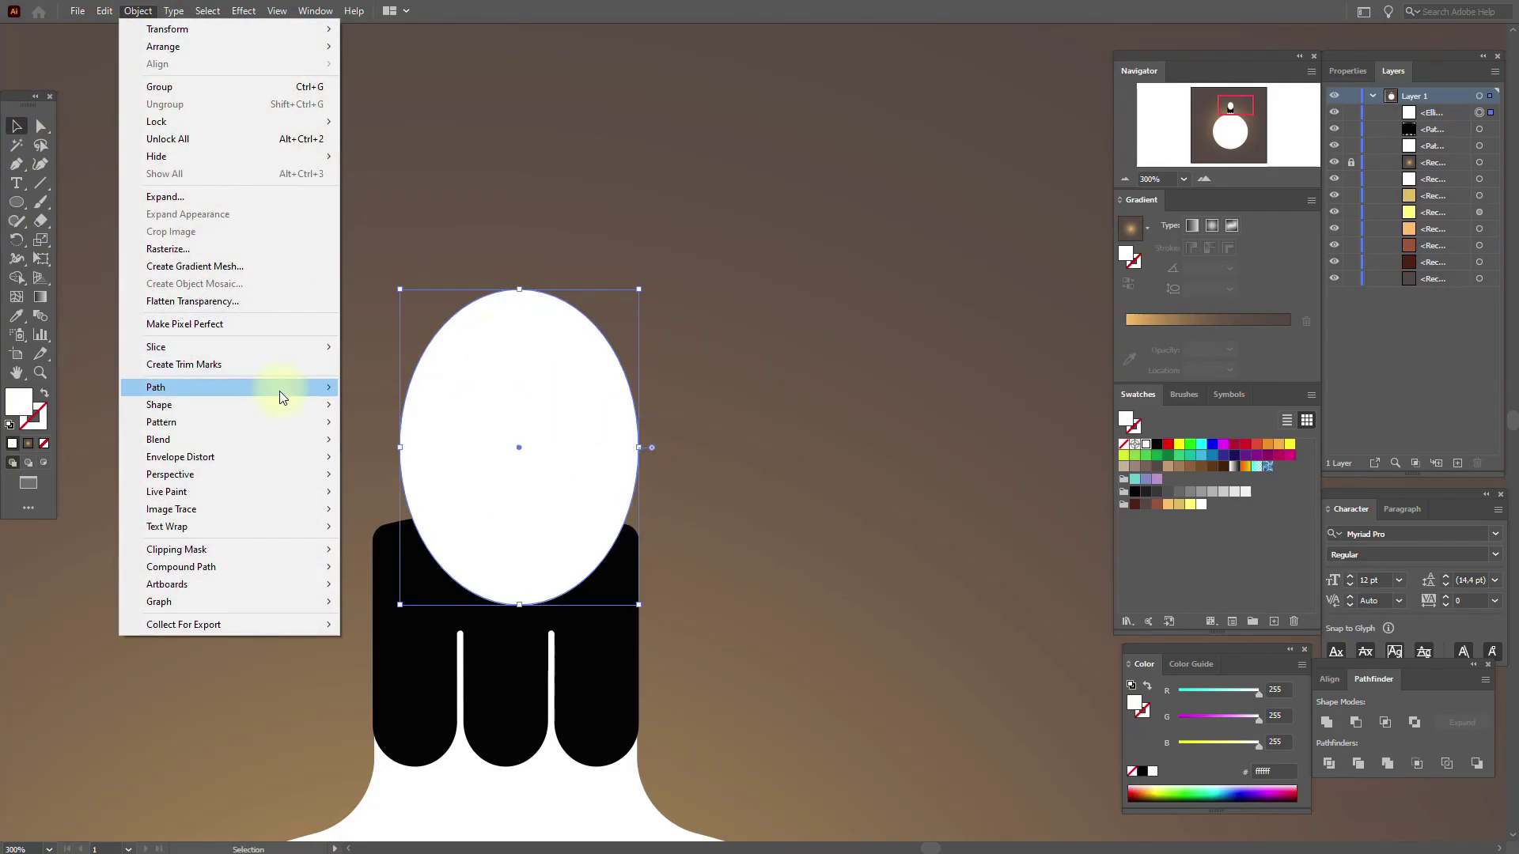
pyautogui.moveTo(316, 388)
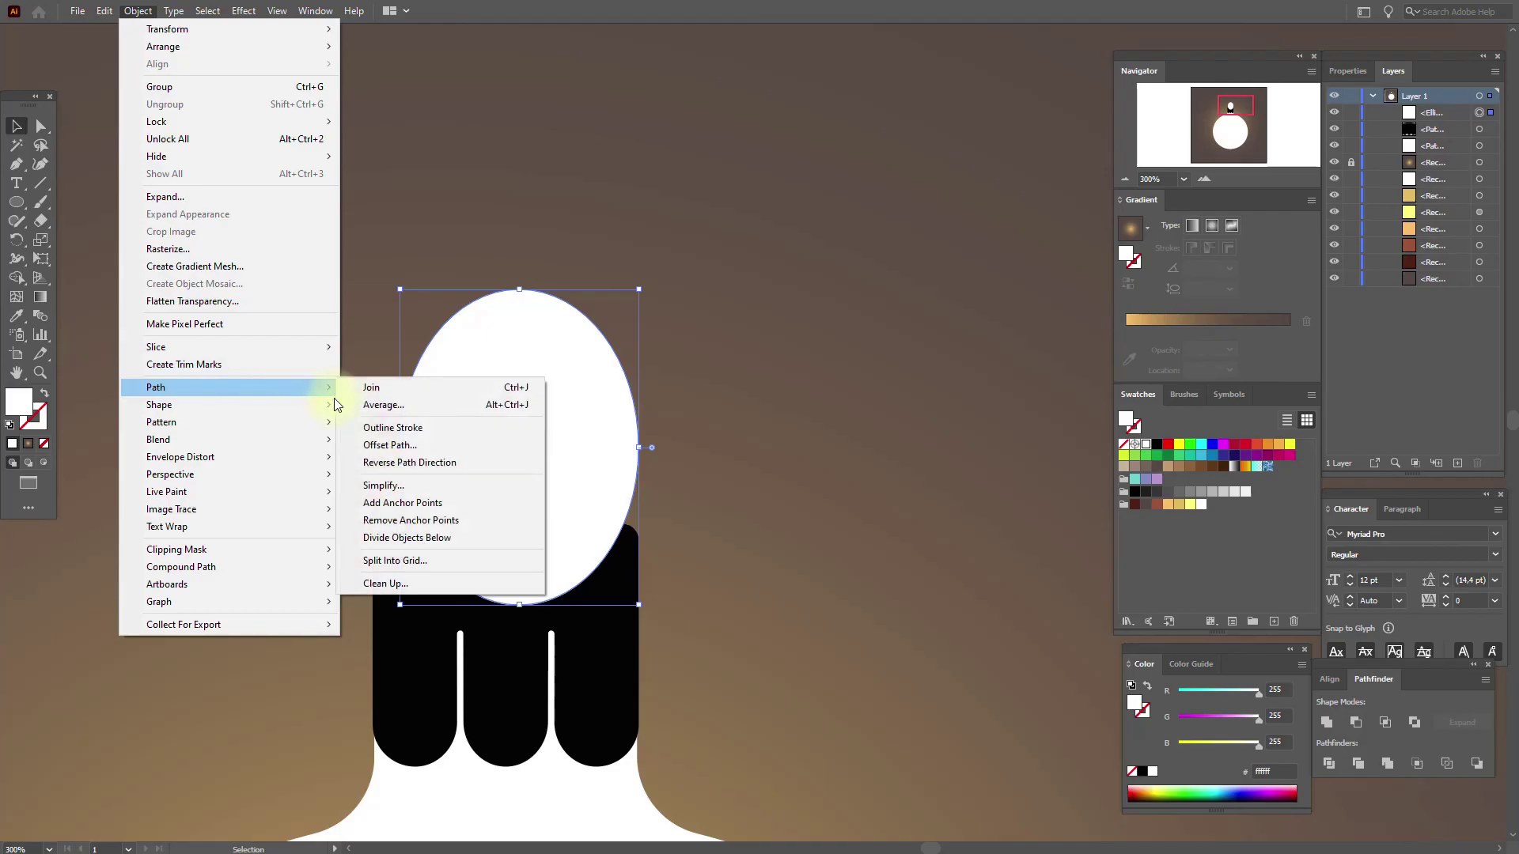
pyautogui.click(419, 448)
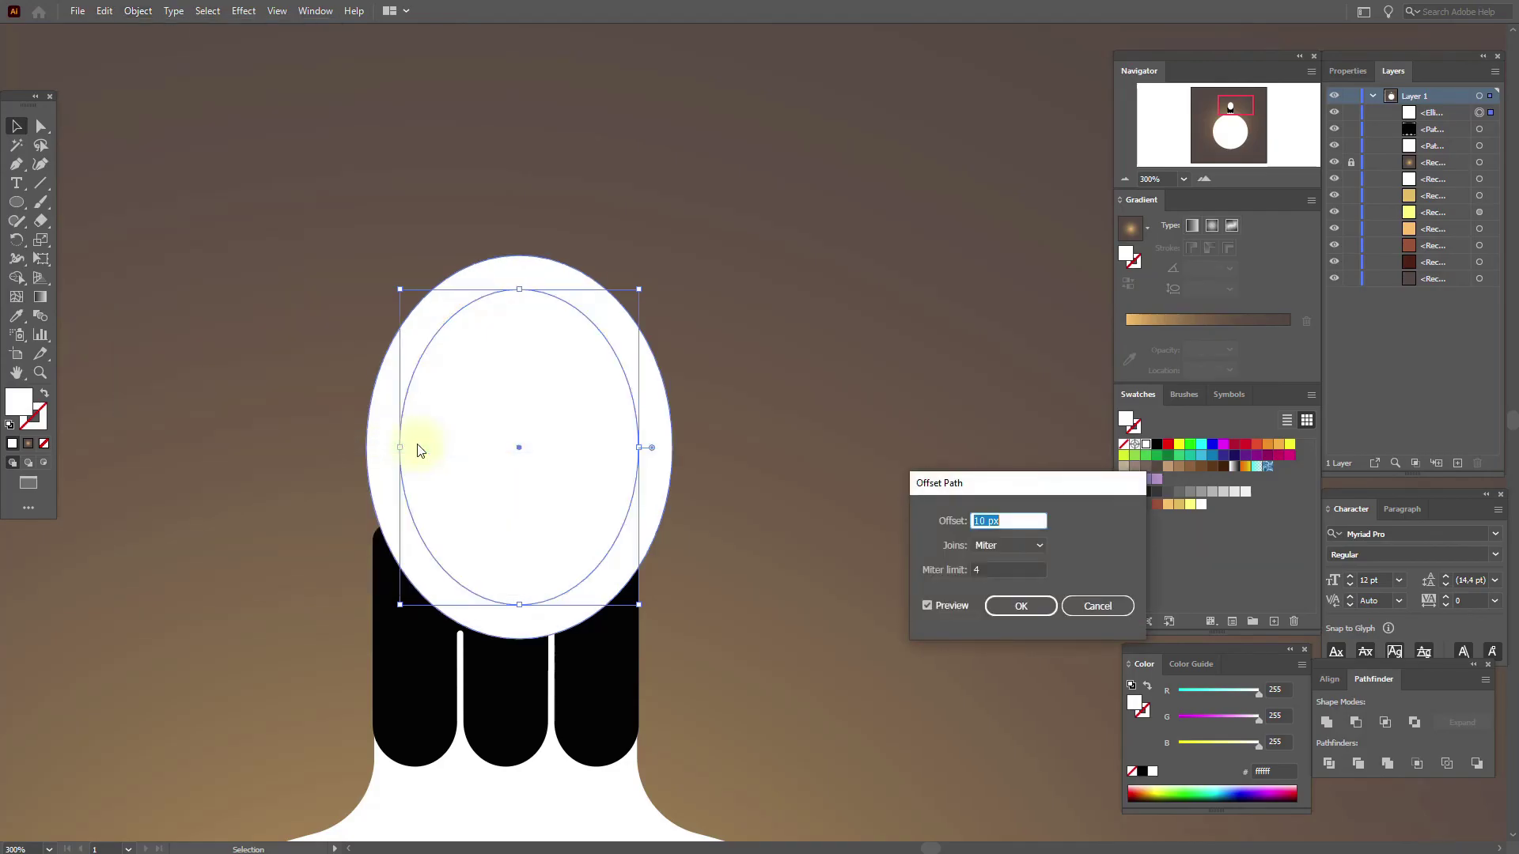
pyautogui.click(1021, 606)
pyautogui.keyDown('shift'); pyautogui.click(587, 337); pyautogui.keyUp('shift')
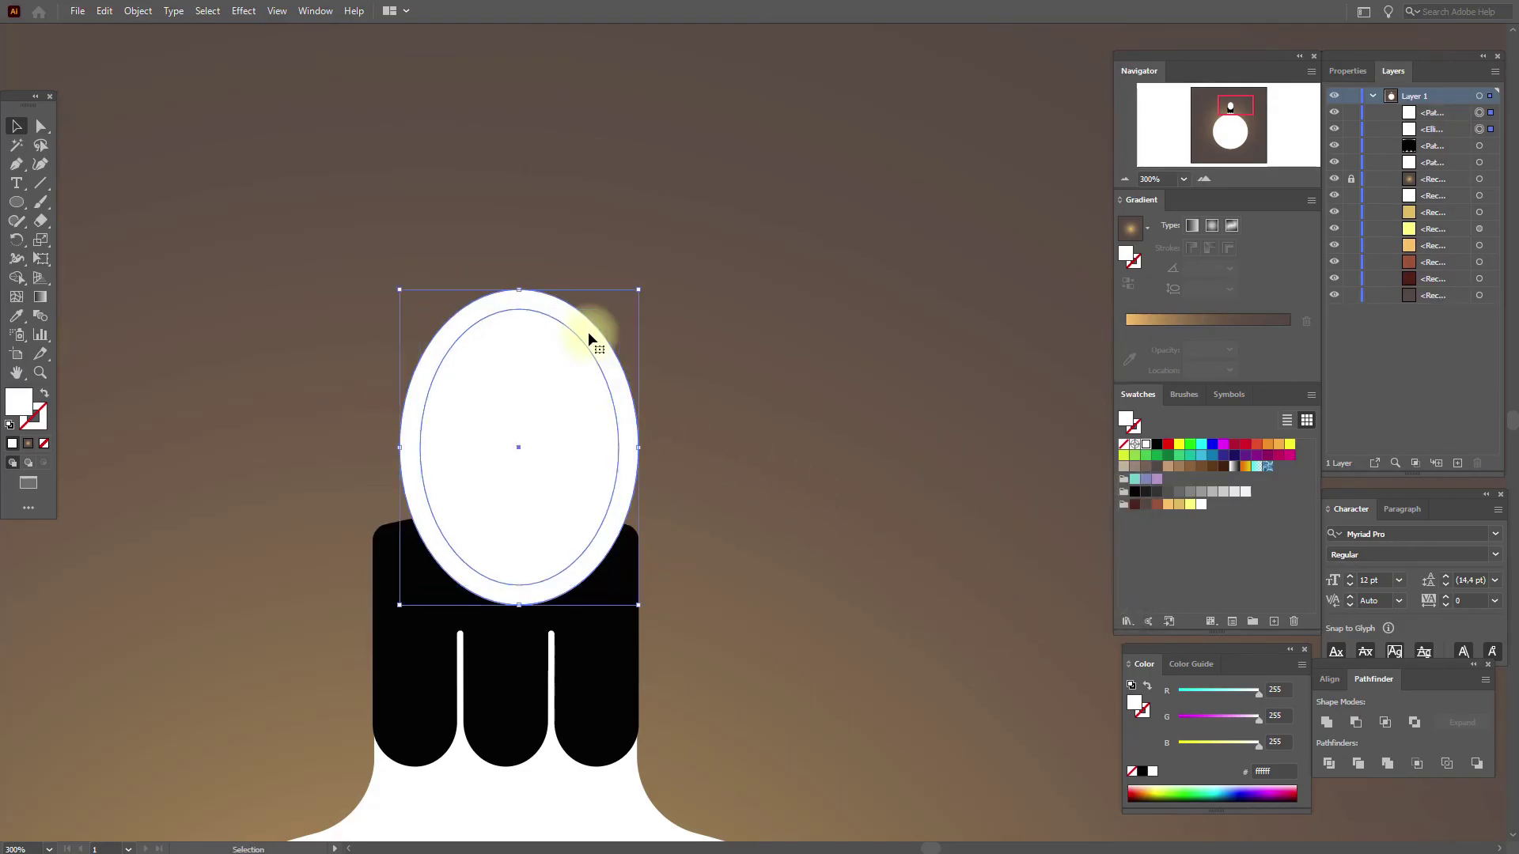
pyautogui.click(1415, 735)
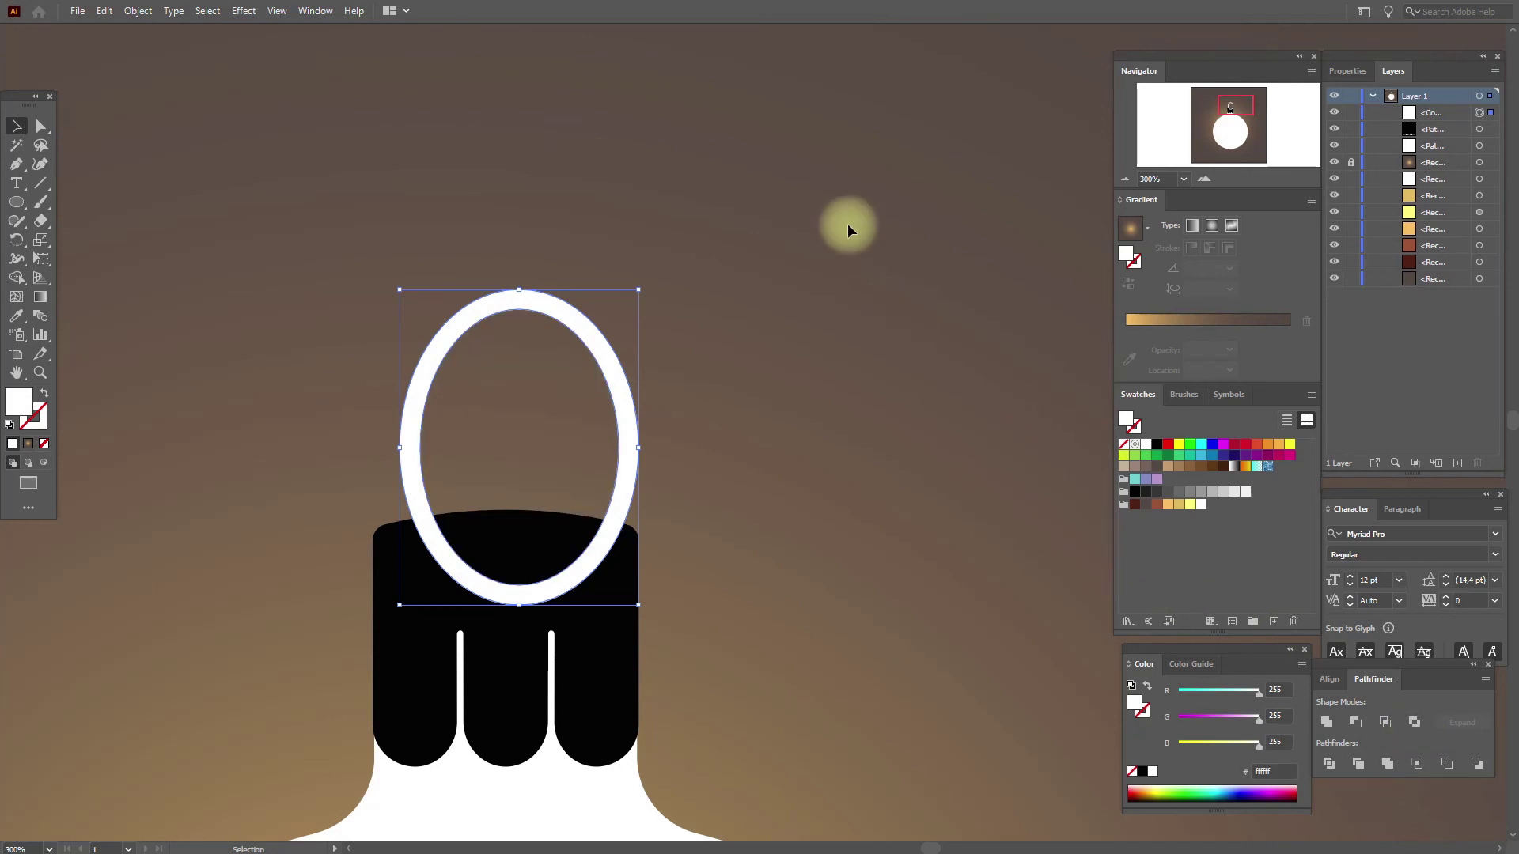
# Step: Apply Free Distort to the ring, pulling its two lower corners inward so that it tapers towards the cap
pyautogui.click(243, 10)
pyautogui.moveTo(378, 147)
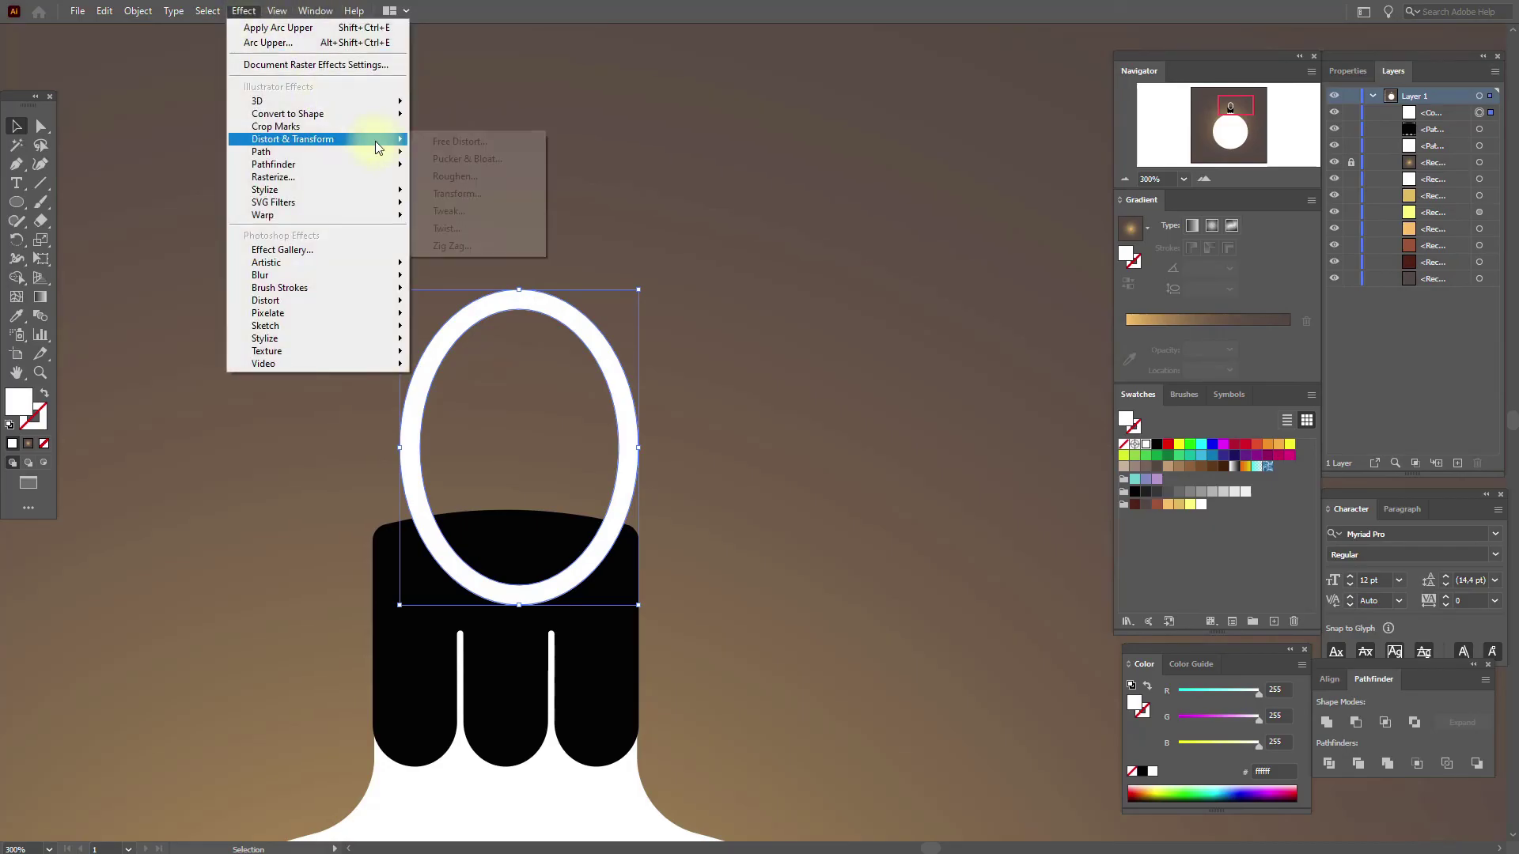
pyautogui.click(481, 144)
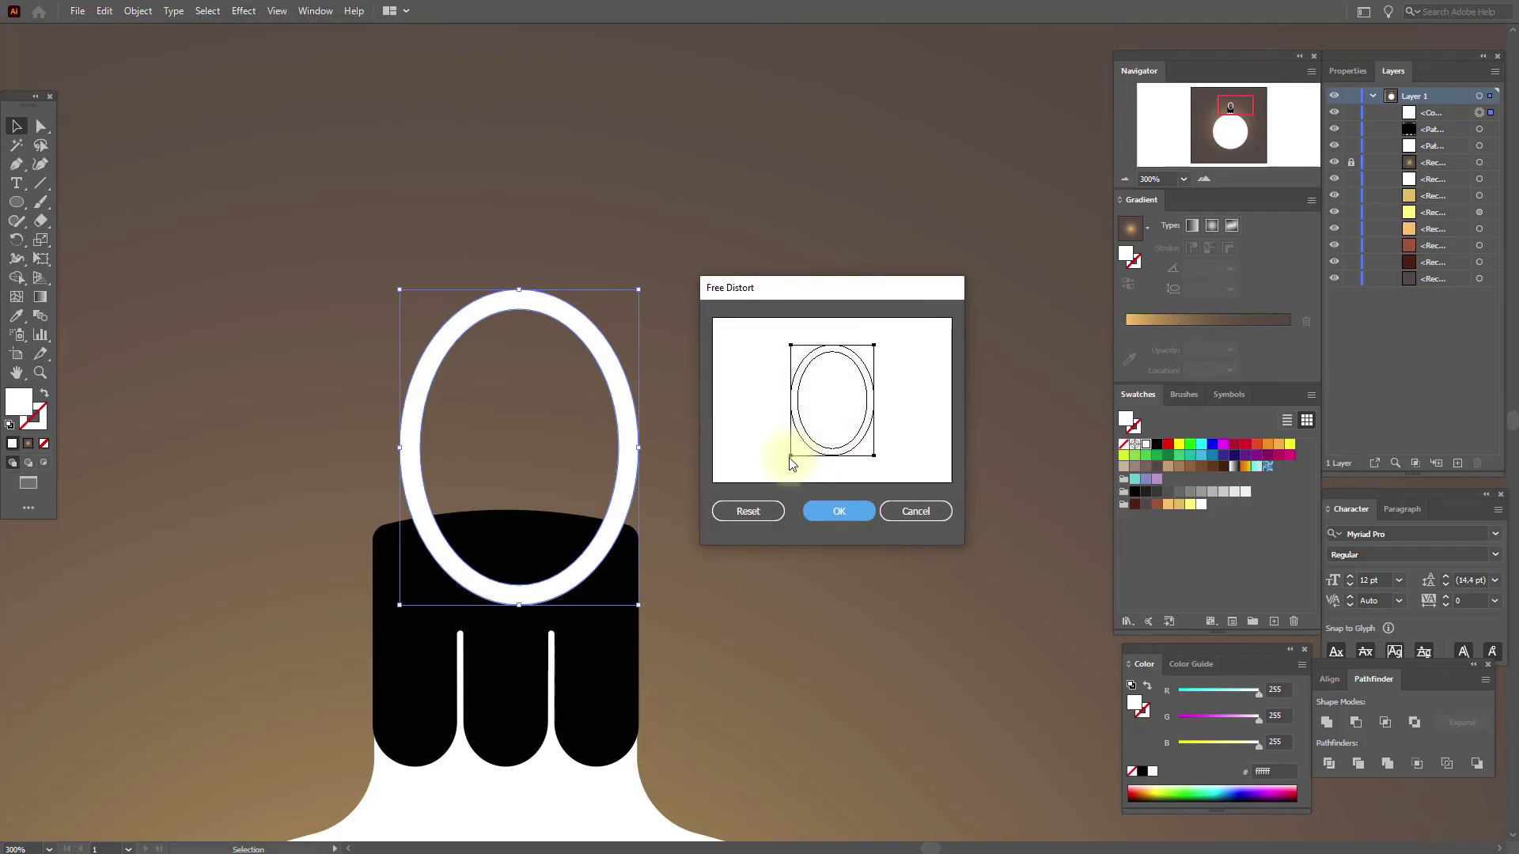
pyautogui.moveTo(791, 456); pyautogui.dragTo(803, 461)
pyautogui.moveTo(873, 456); pyautogui.dragTo(865, 455)
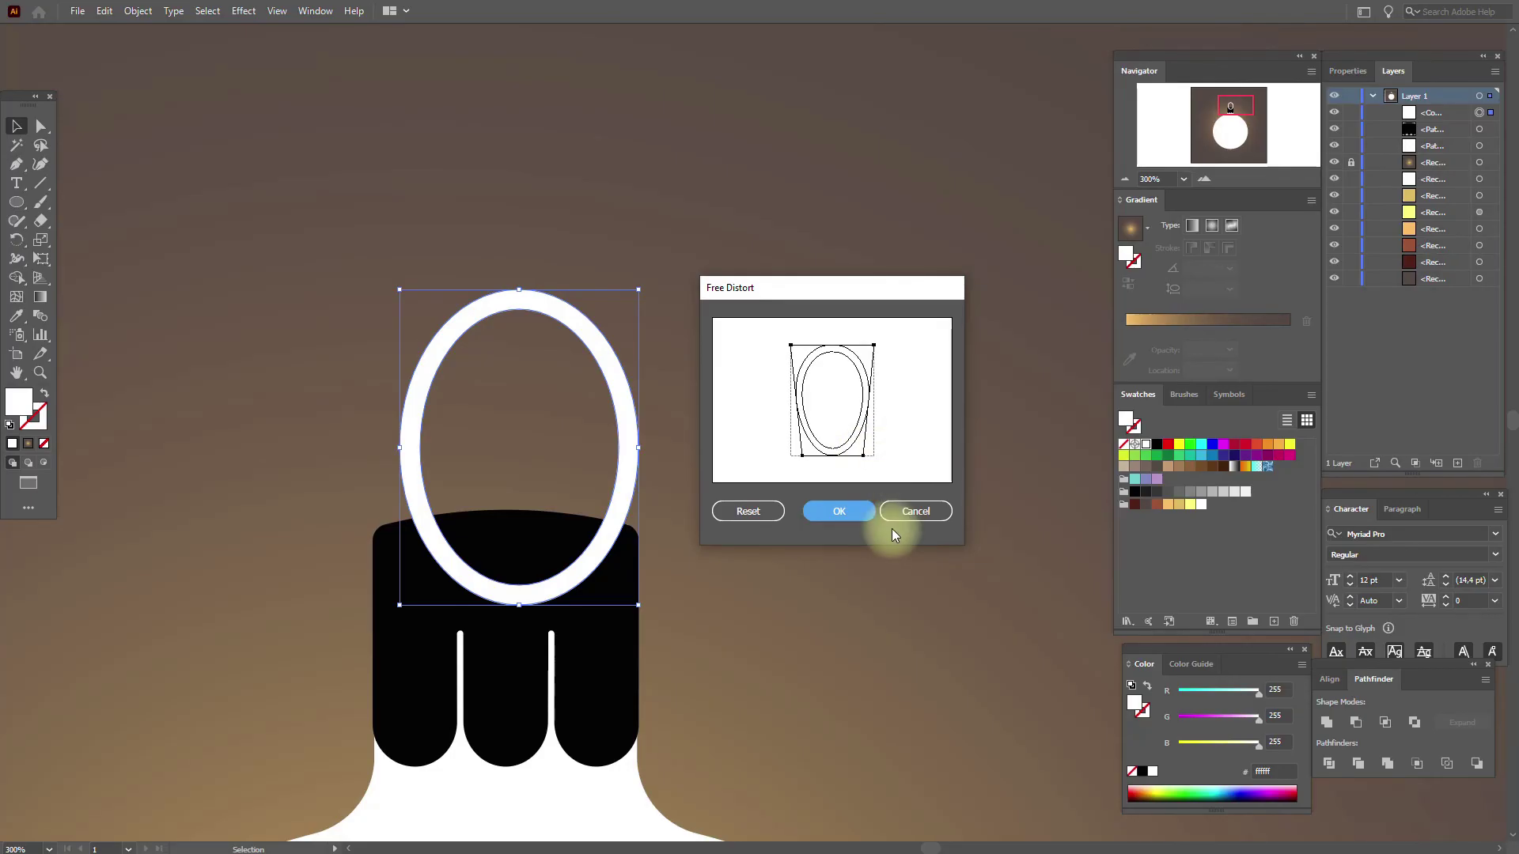
pyautogui.click(852, 511)
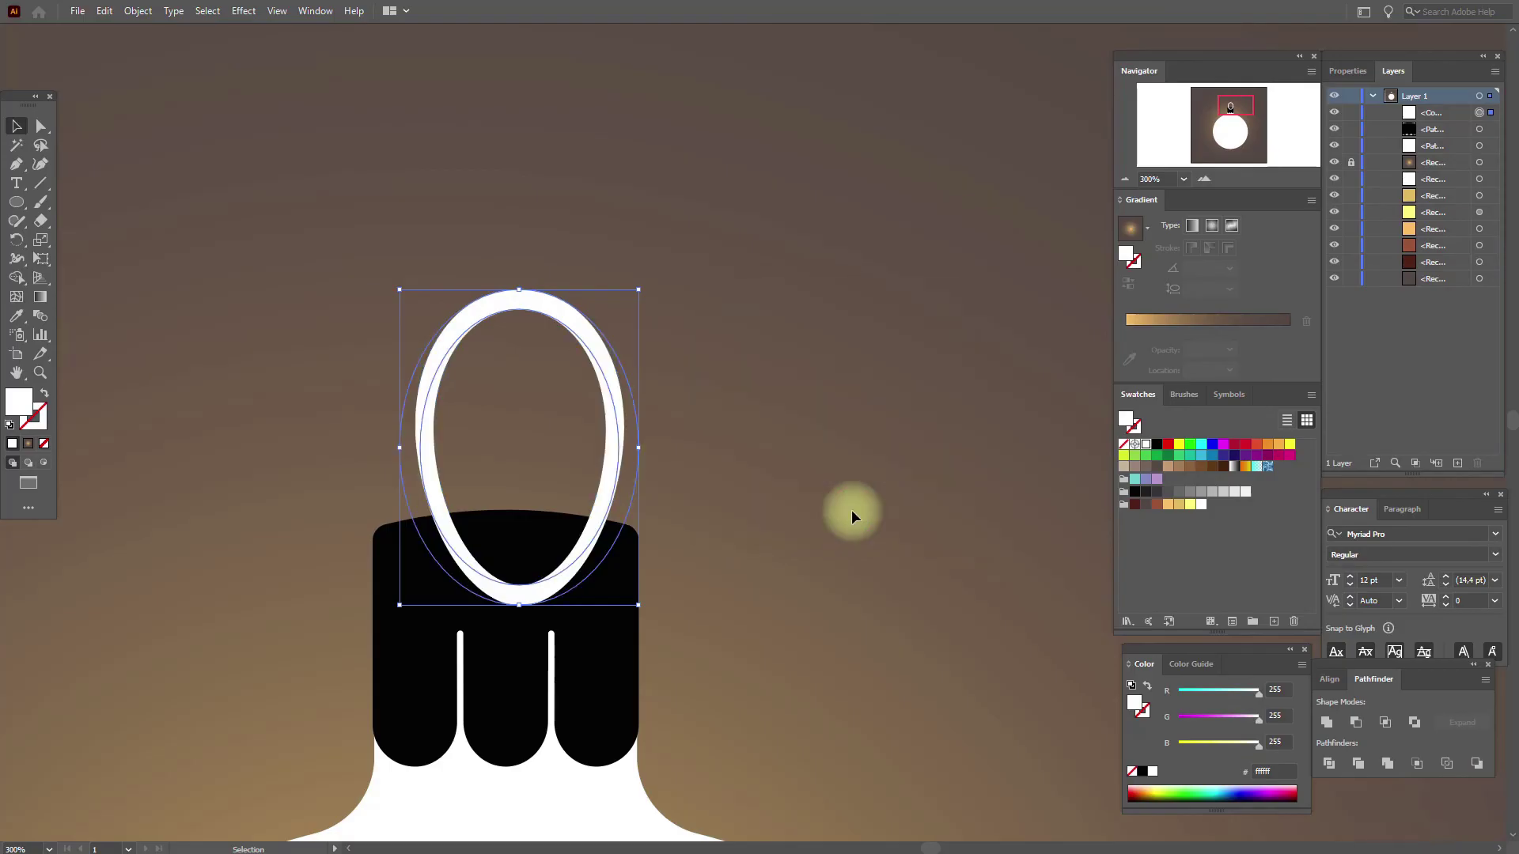
# Step: Expand the ring's appearance and send the ring backward so that its lower part sits behind the cap
pyautogui.click(137, 10)
pyautogui.click(221, 214)
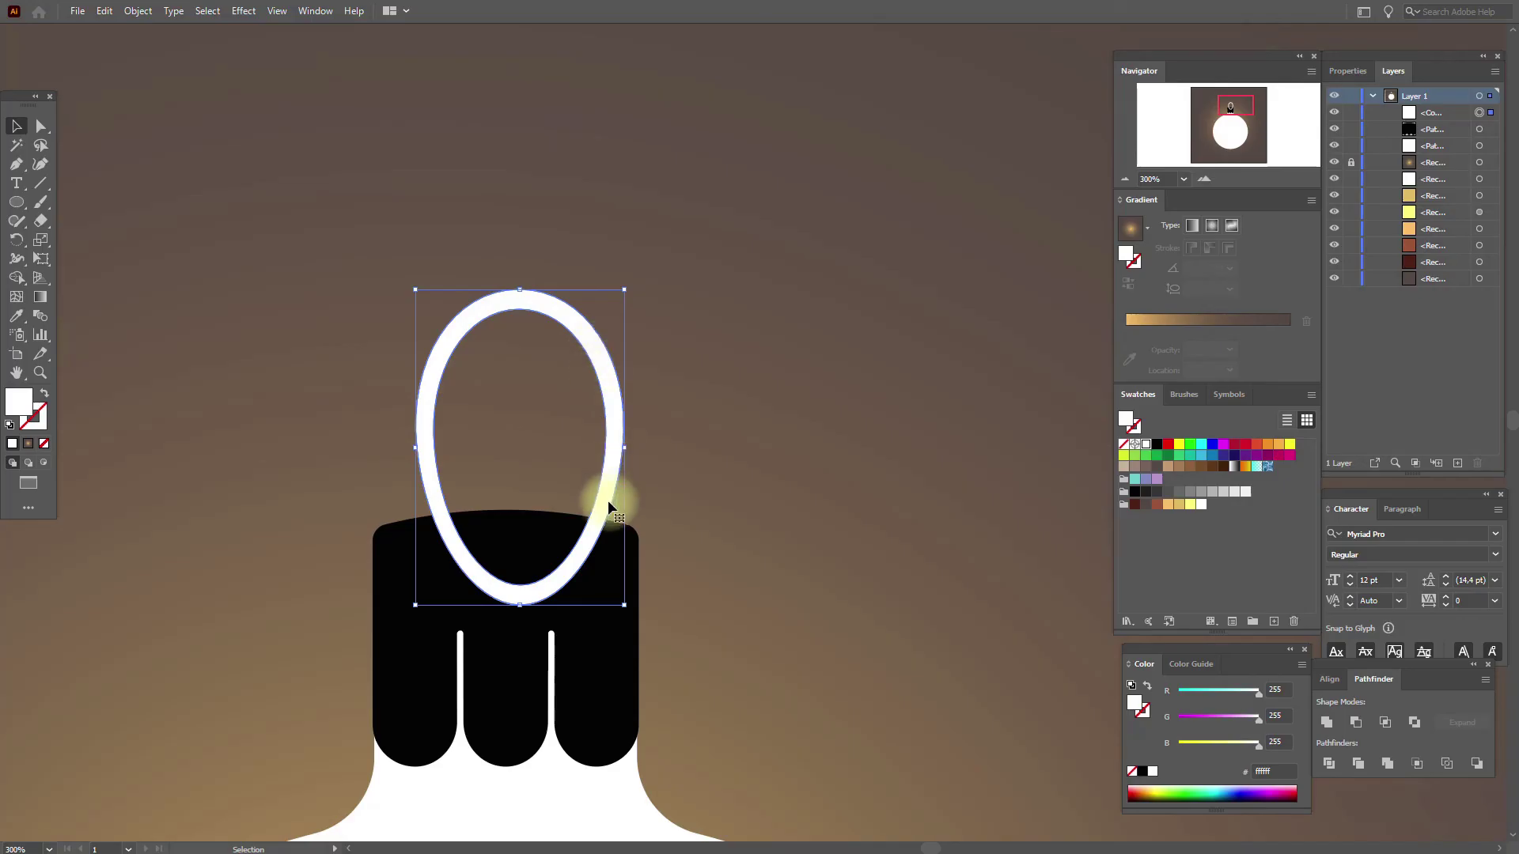
pyautogui.click(593, 583)
pyautogui.rightClick(595, 584)
pyautogui.moveTo(719, 504)
pyautogui.click(814, 496)
# Step: Centre the ring over the cap and resize it to about 70 × 89 px, slightly shorter and wider
pyautogui.moveTo(621, 482); pyautogui.dragTo(605, 484)
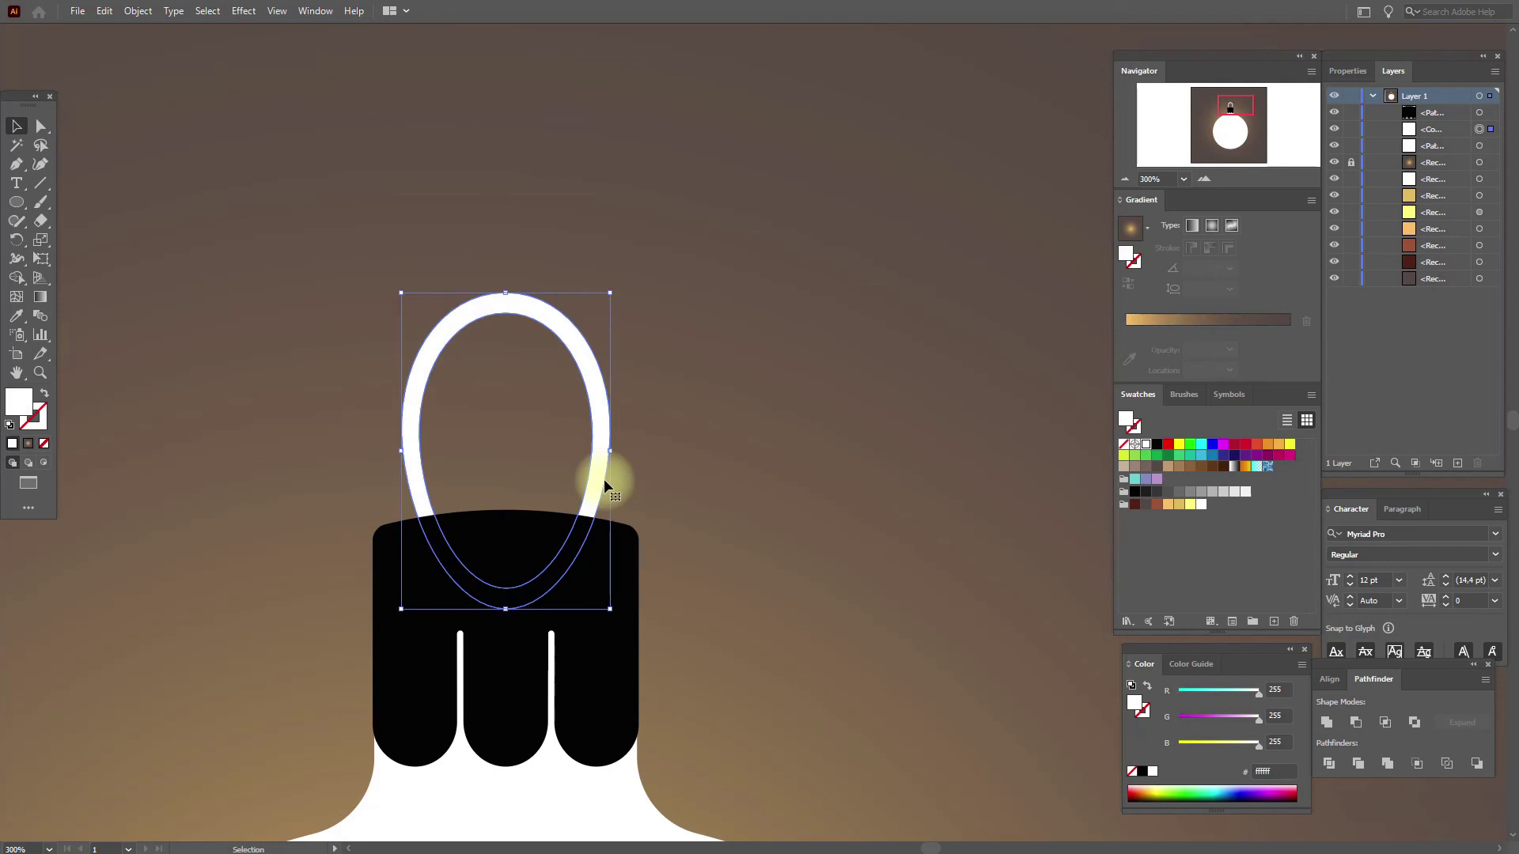
pyautogui.moveTo(505, 292); pyautogui.dragTo(507, 310)
pyautogui.moveTo(401, 457); pyautogui.dragTo(388, 457)
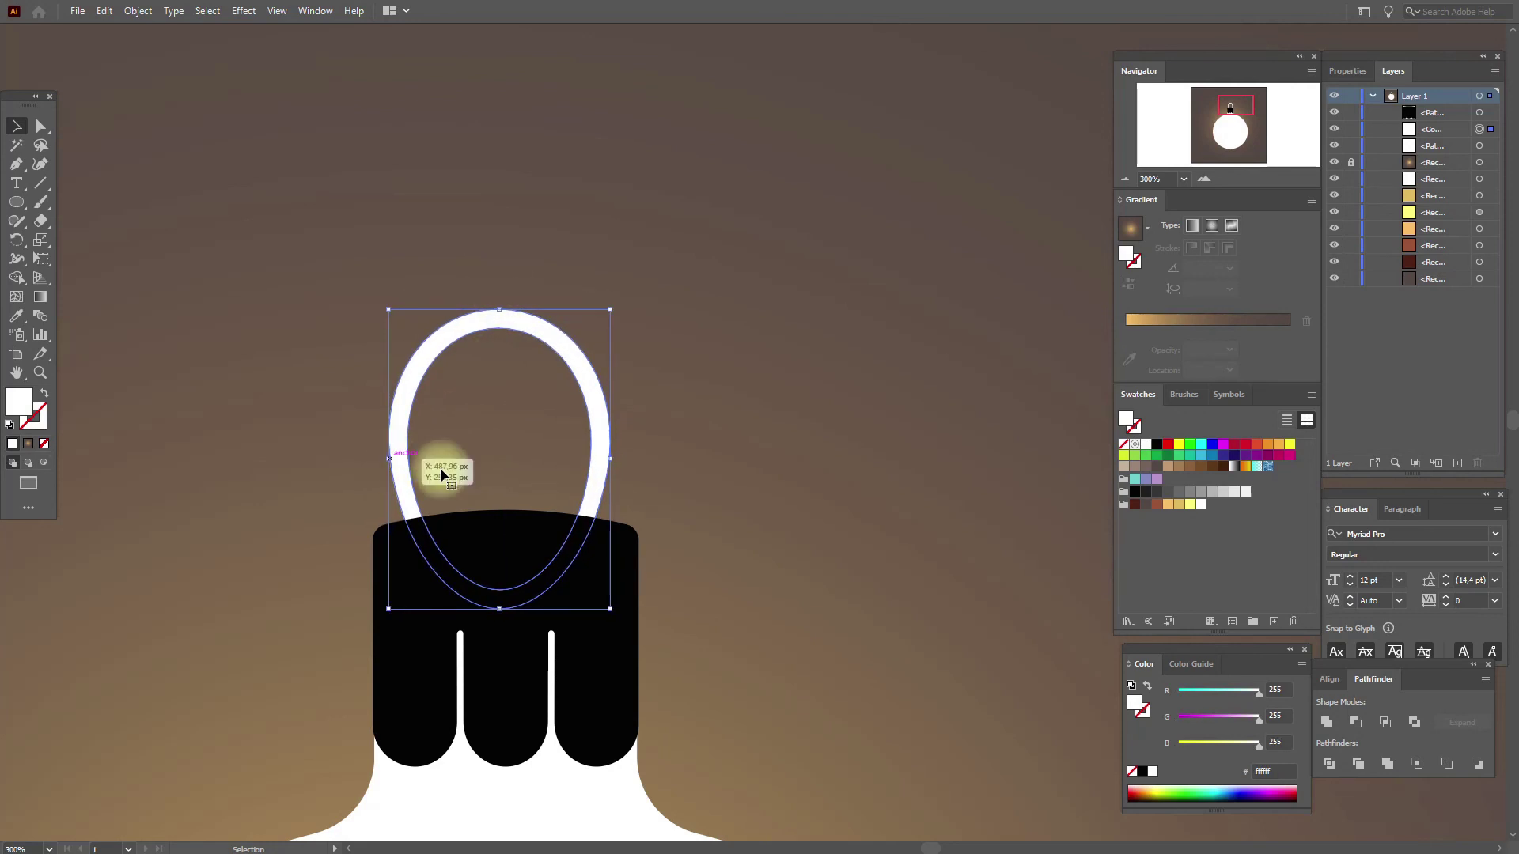
pyautogui.moveTo(610, 458); pyautogui.dragTo(632, 468)
pyautogui.hotkey('ctrl', '0')
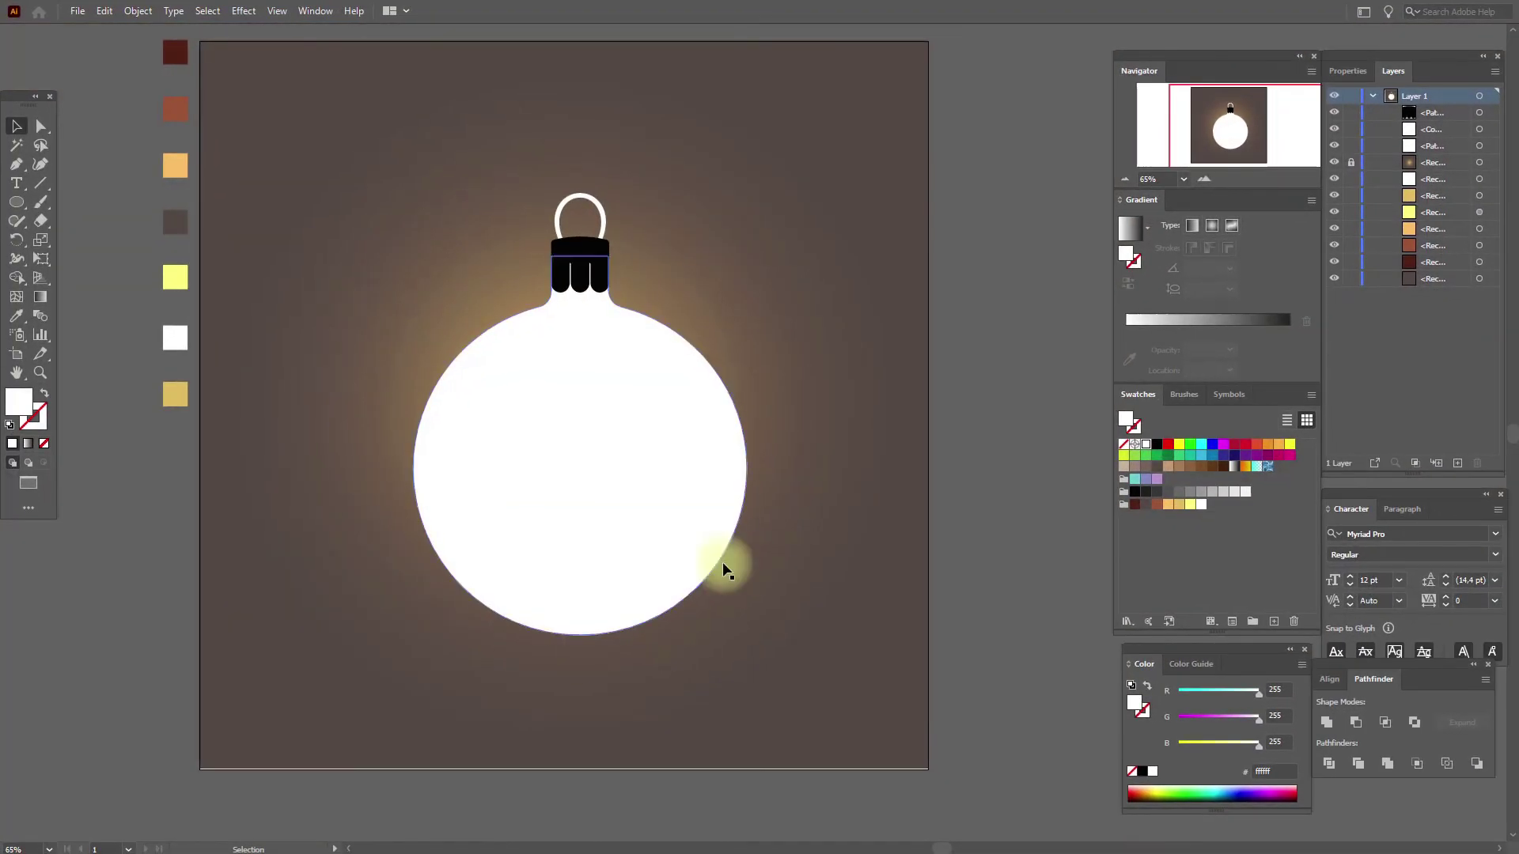
# Step: Fill the ornament body with light orange ffbf60 and convert it to a flat gradient mesh of 5 rows and 4 columns
pyautogui.click(660, 447)
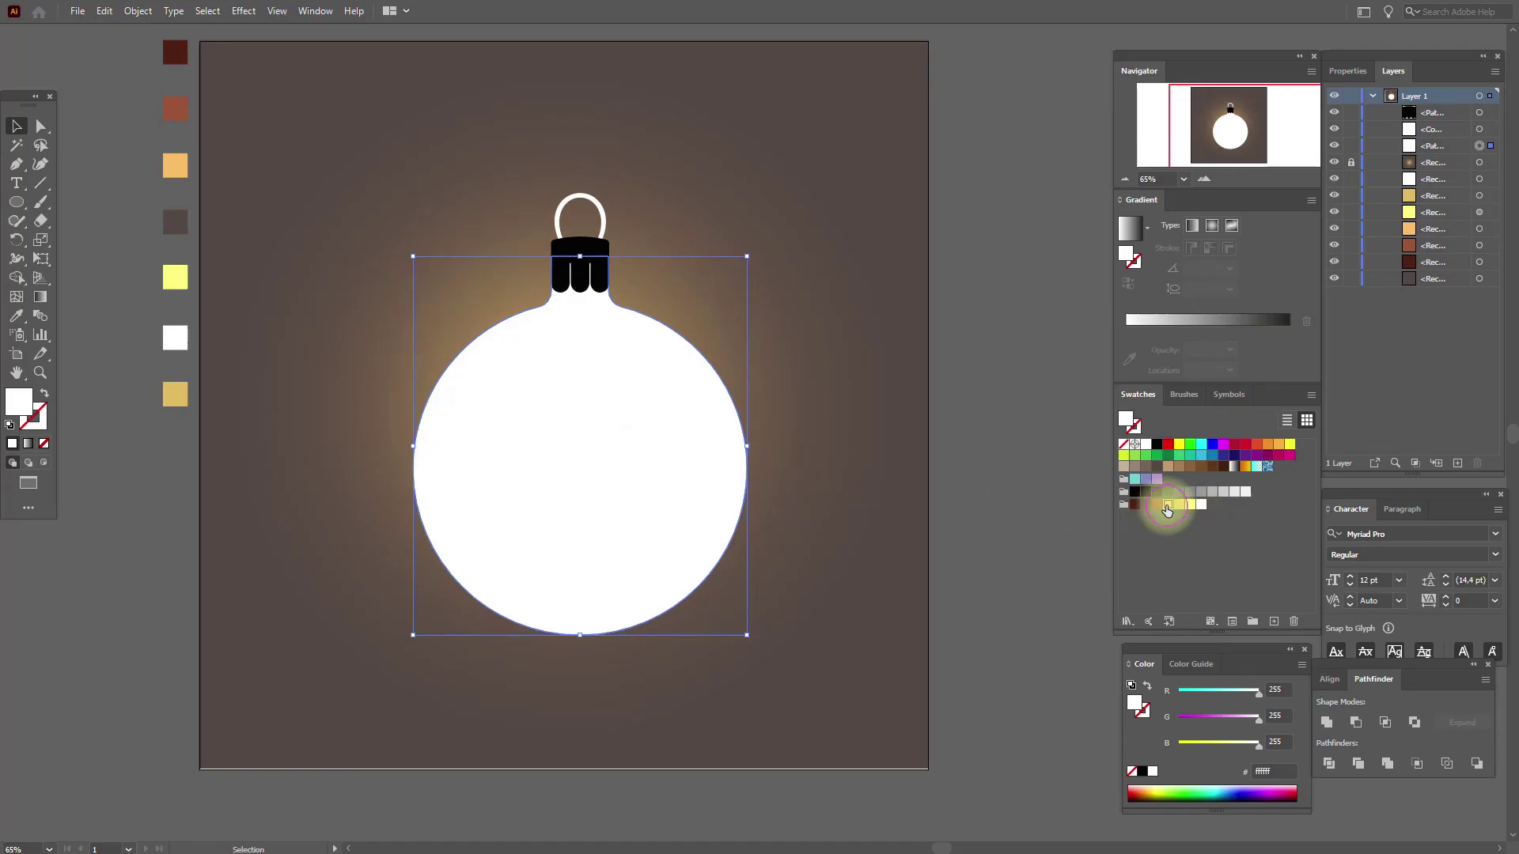
pyautogui.click(1167, 505)
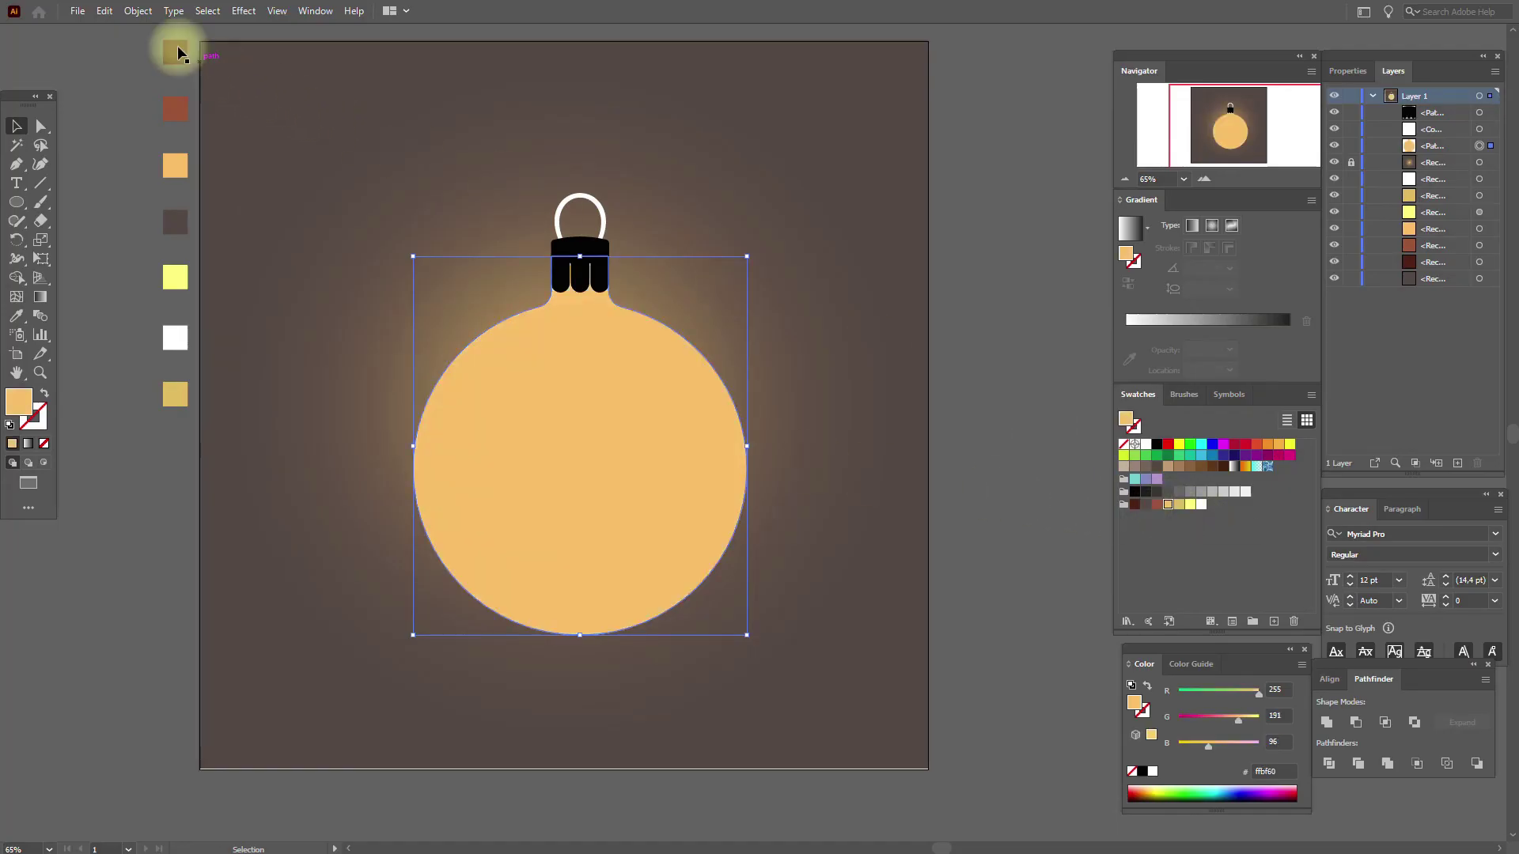
pyautogui.click(138, 10)
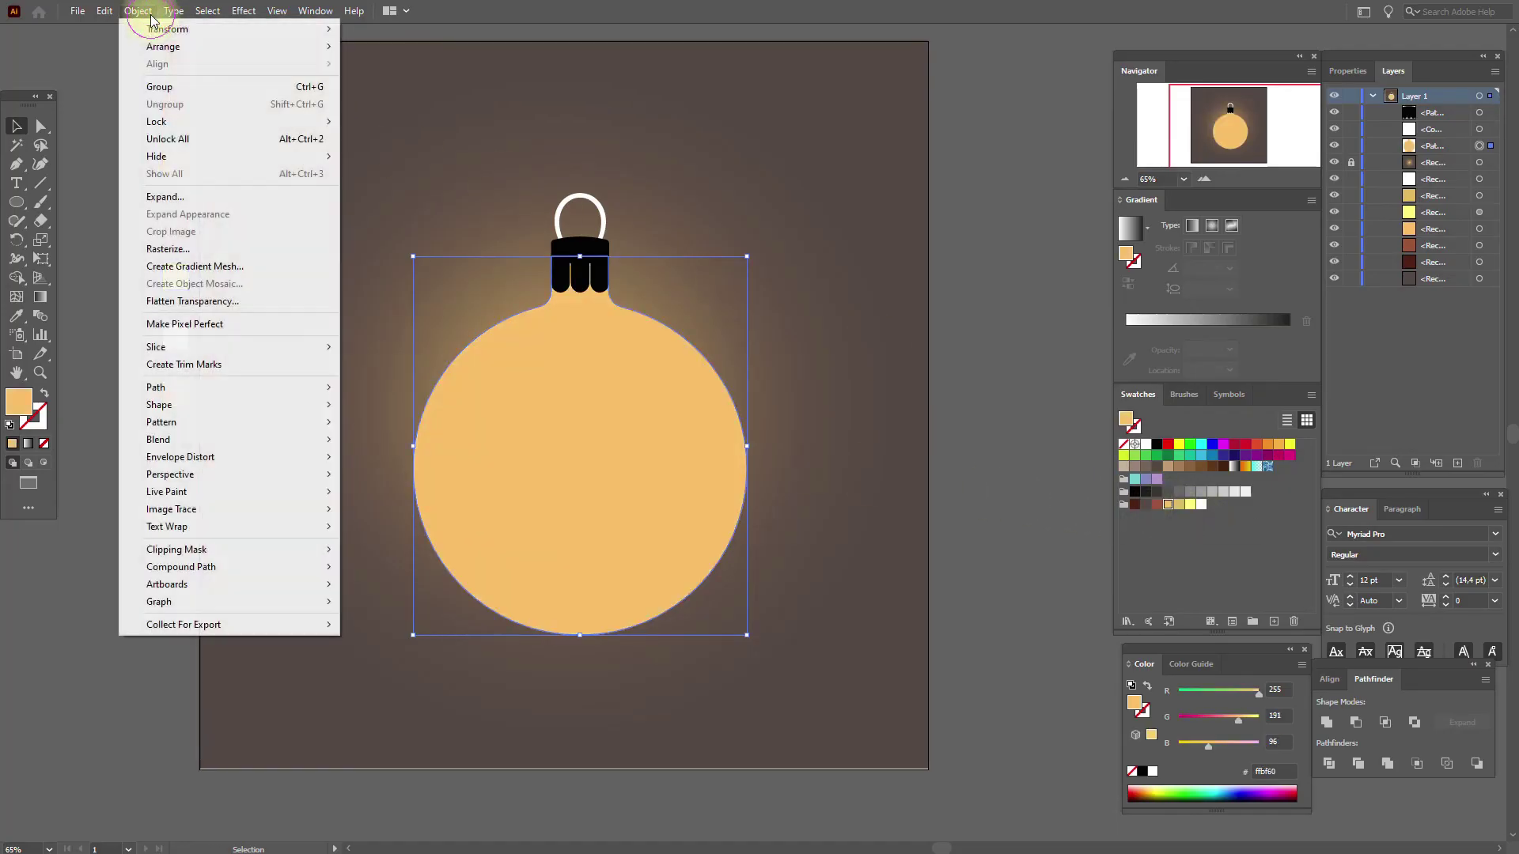
pyautogui.click(261, 266)
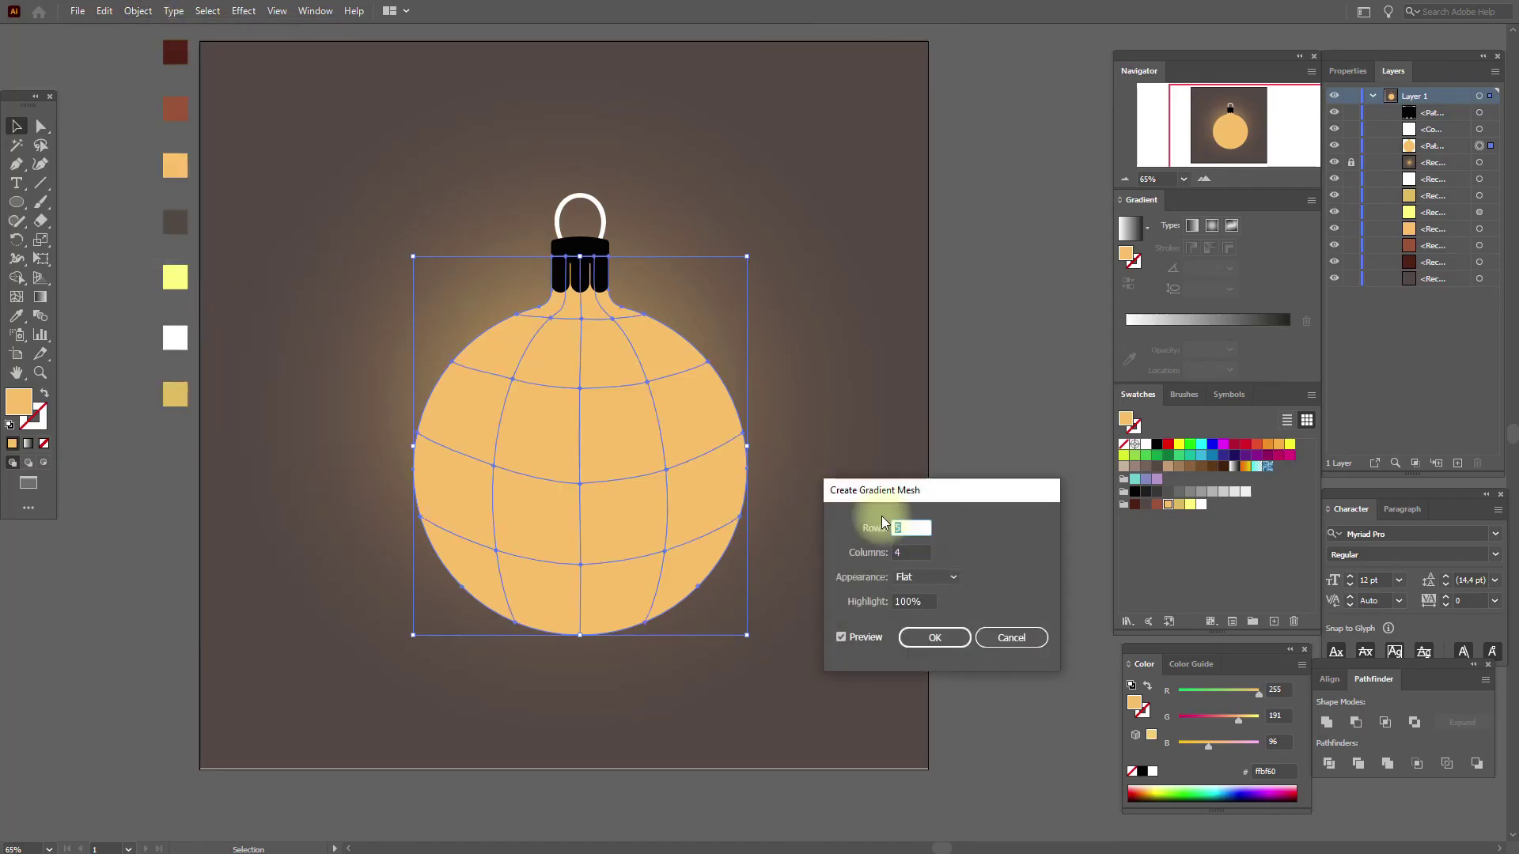
pyautogui.click(931, 638)
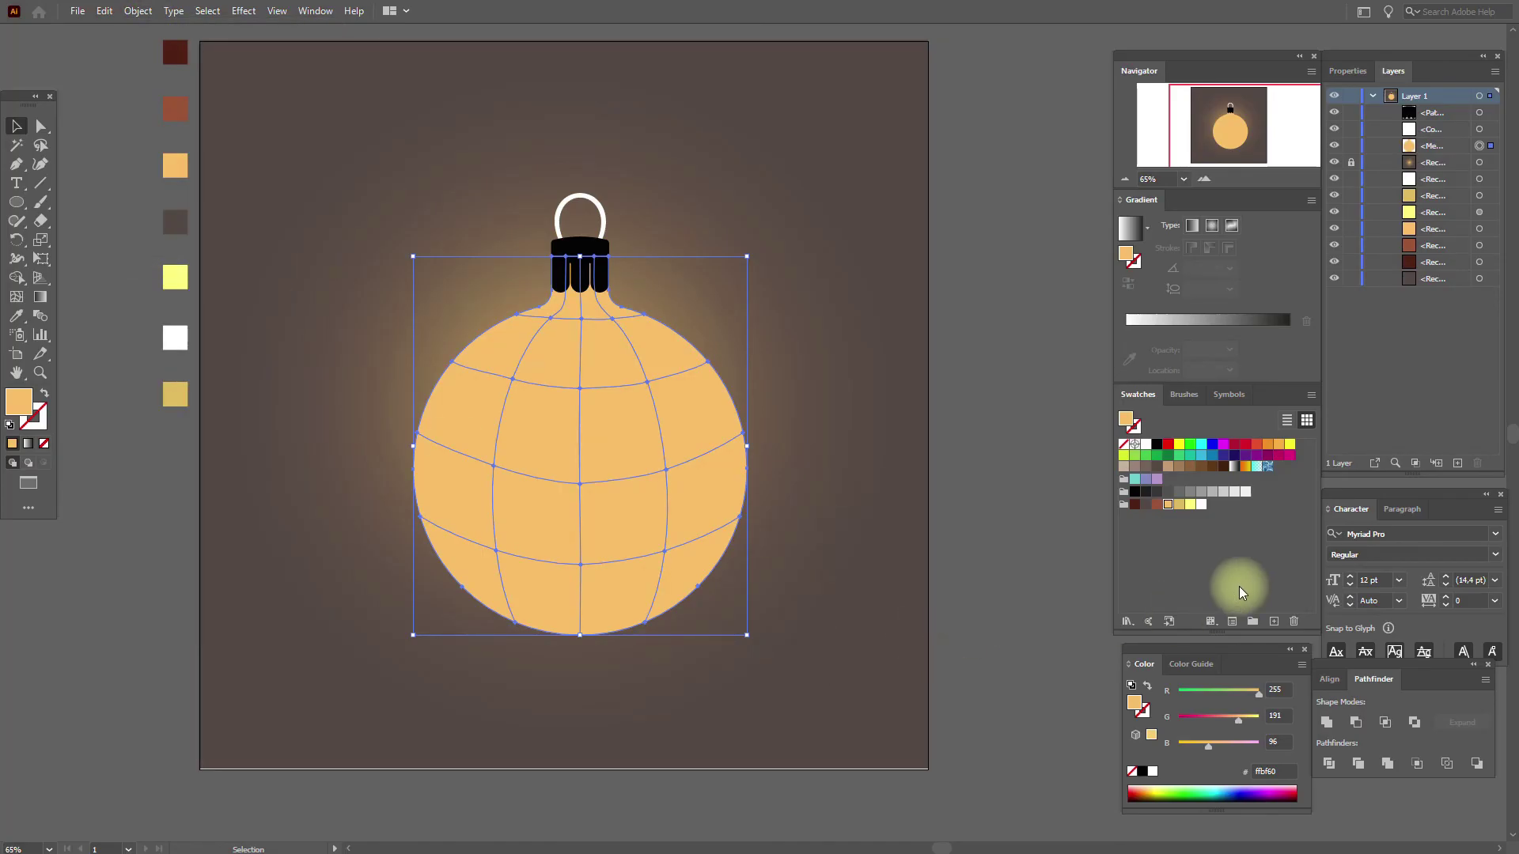
# Step: Apply the pale yellow swatch to the two upper inner mesh points of the ball as highlights
pyautogui.moveTo(1189, 507); pyautogui.dragTo(516, 386)
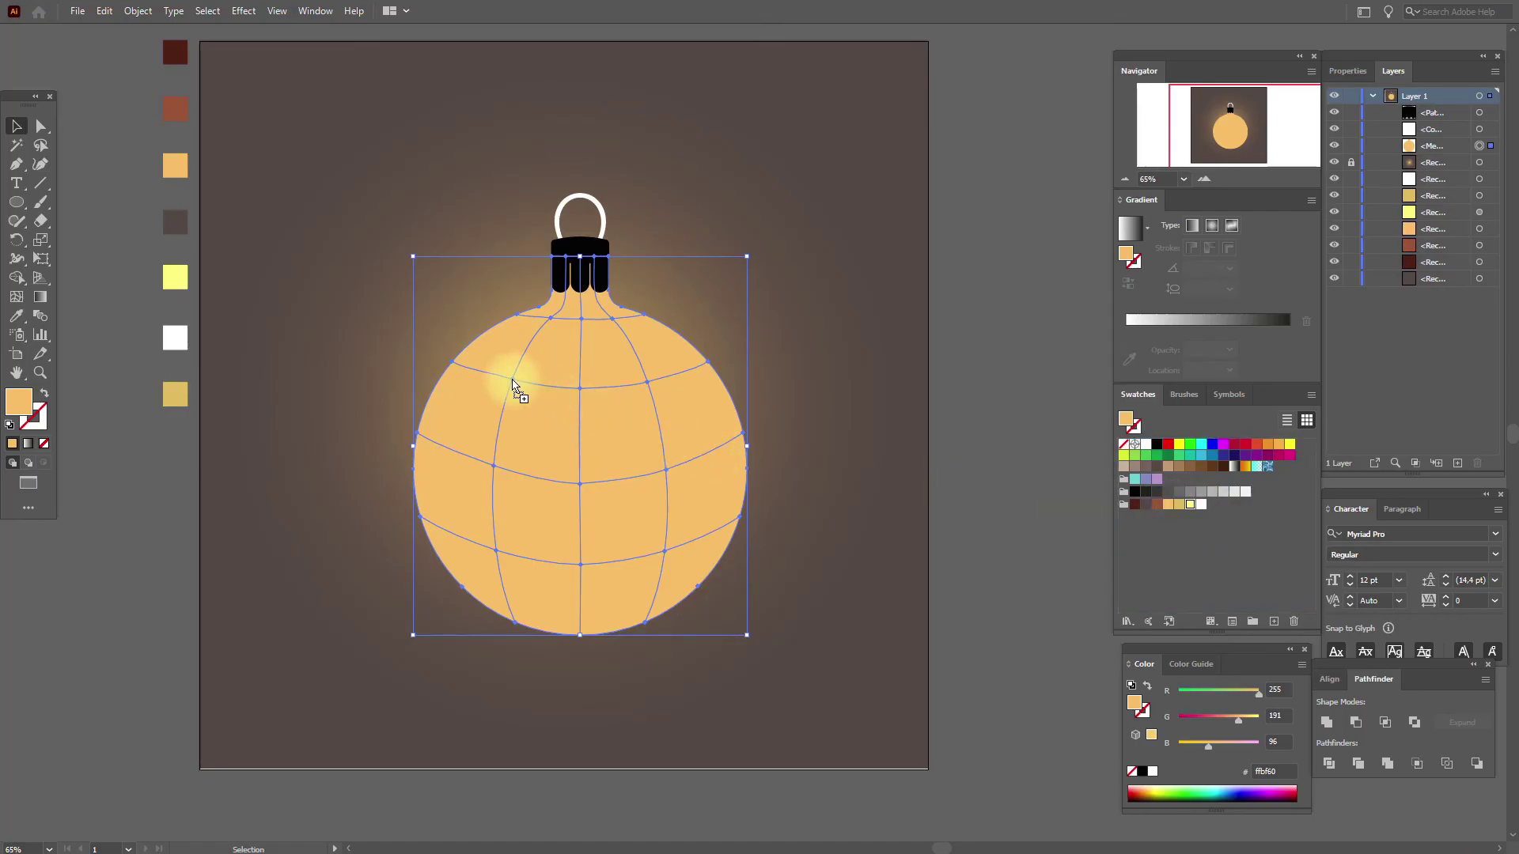
pyautogui.moveTo(516, 386); pyautogui.dragTo(512, 383)
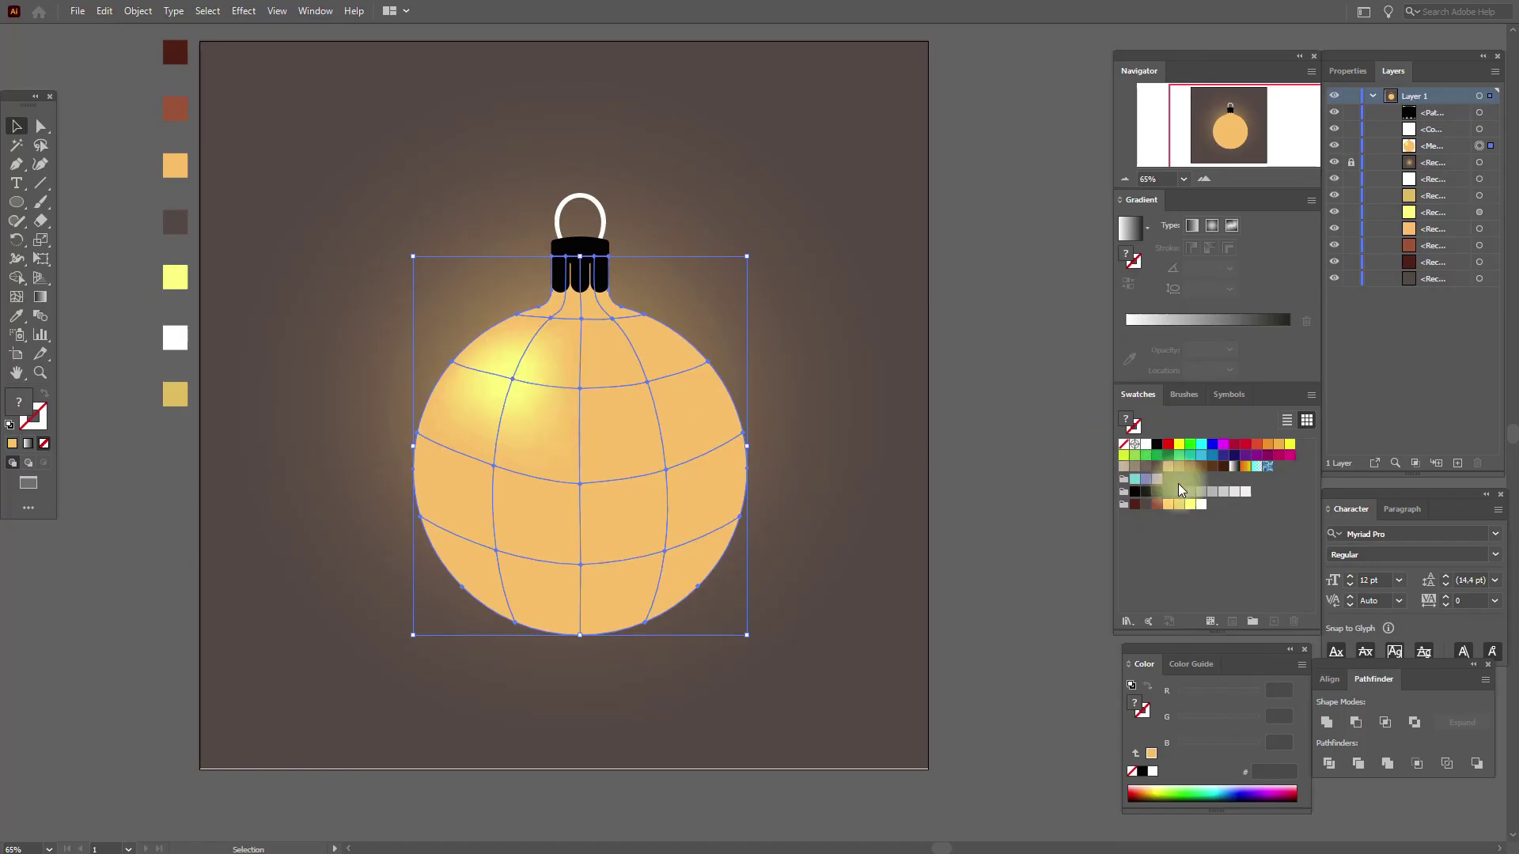
pyautogui.moveTo(1194, 508); pyautogui.dragTo(646, 384)
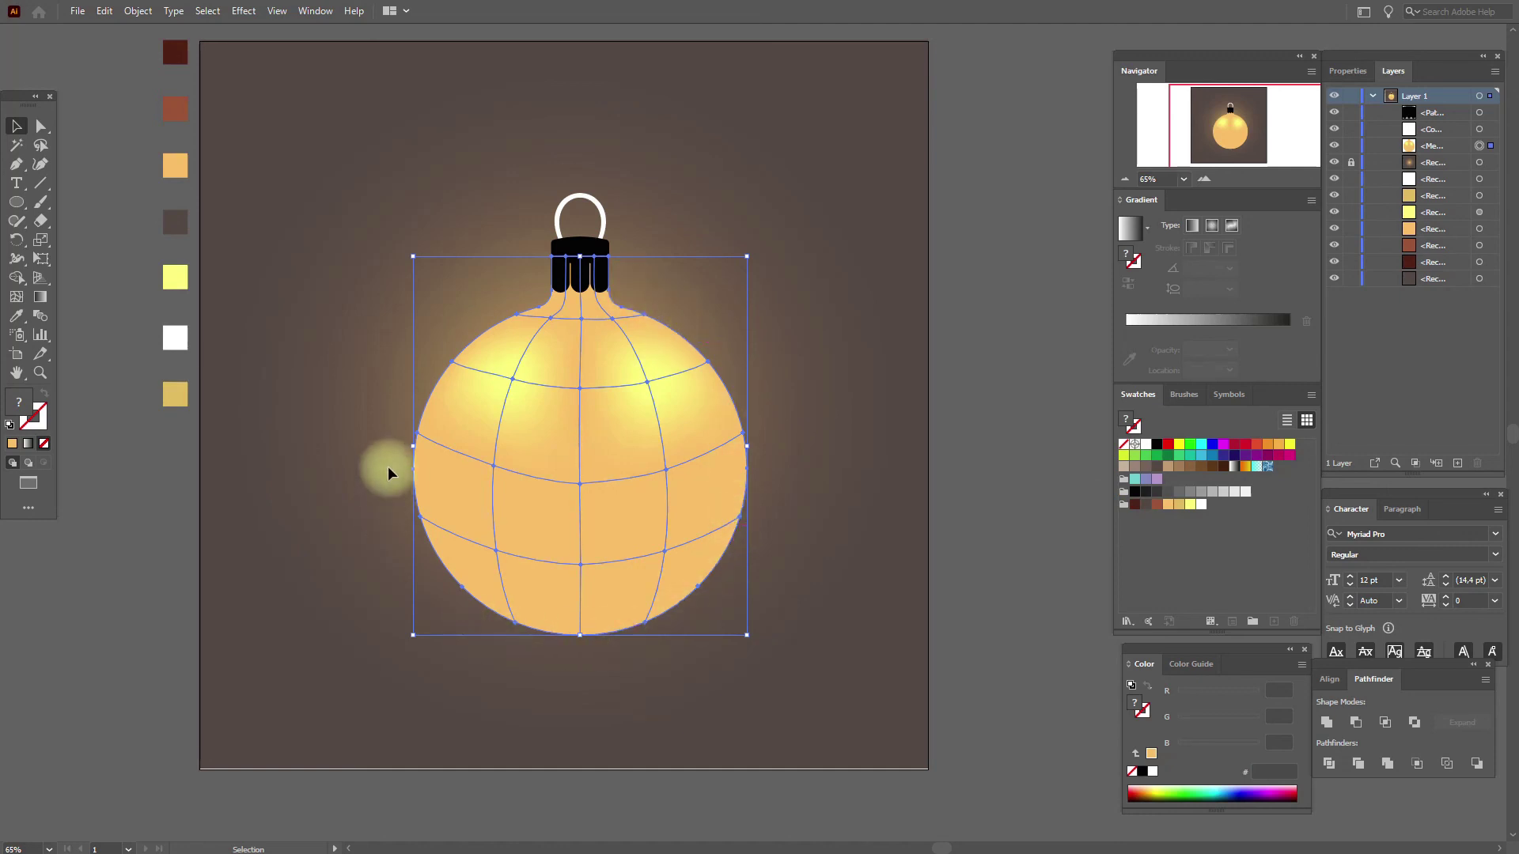
# Step: Shade the ball's rim by applying the dark brown swatch to the mesh points around its outer edge
pyautogui.moveTo(1134, 504); pyautogui.dragTo(644, 316)
pyautogui.moveTo(1136, 510); pyautogui.dragTo(715, 365)
pyautogui.moveTo(1138, 510); pyautogui.dragTo(746, 445)
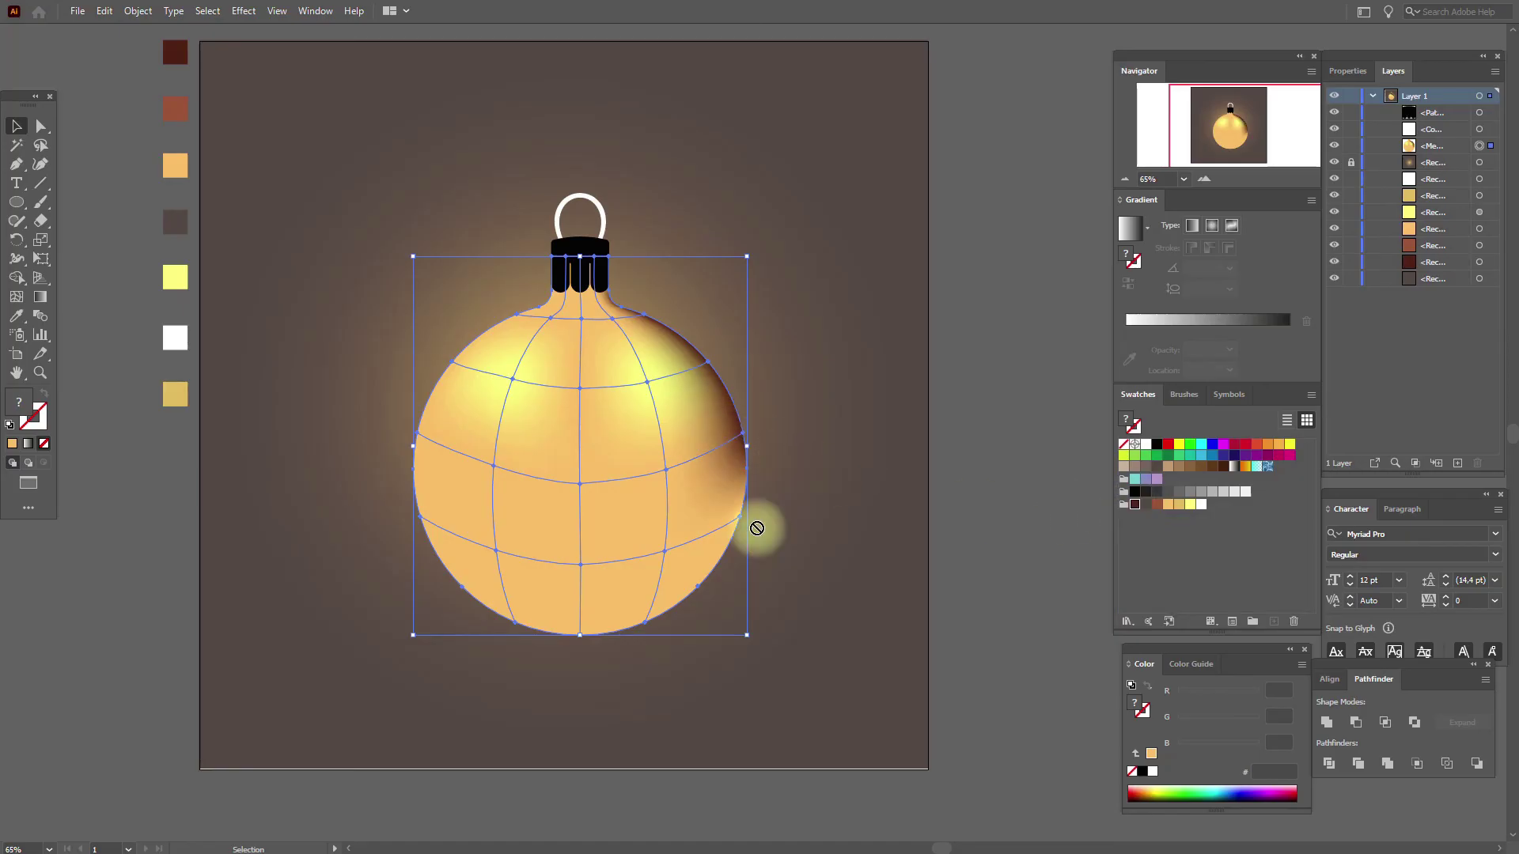
pyautogui.moveTo(605, 642); pyautogui.dragTo(399, 435)
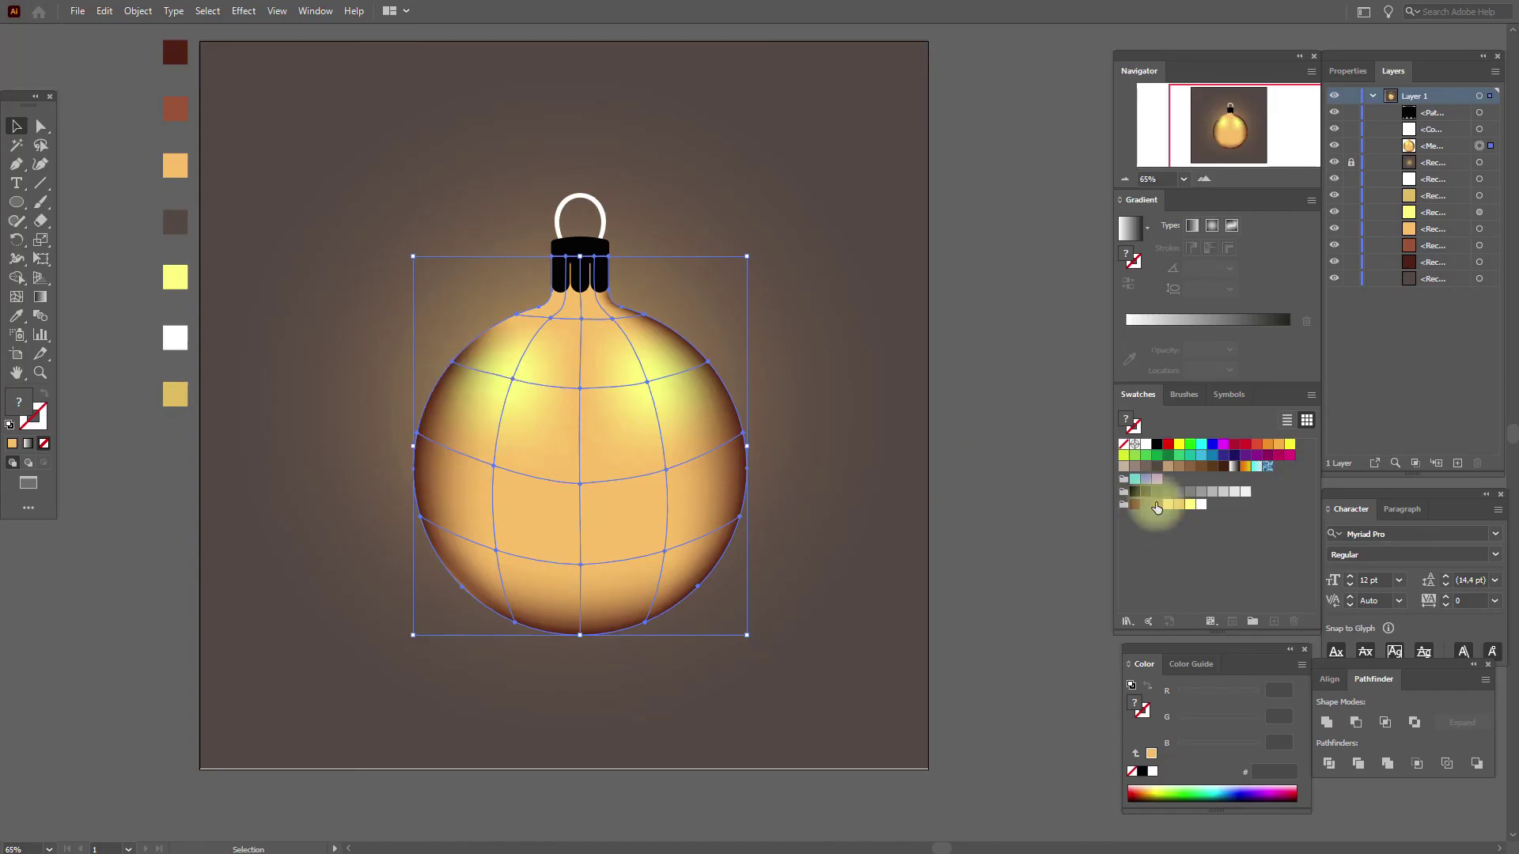
pyautogui.moveTo(1135, 504); pyautogui.dragTo(976, 567)
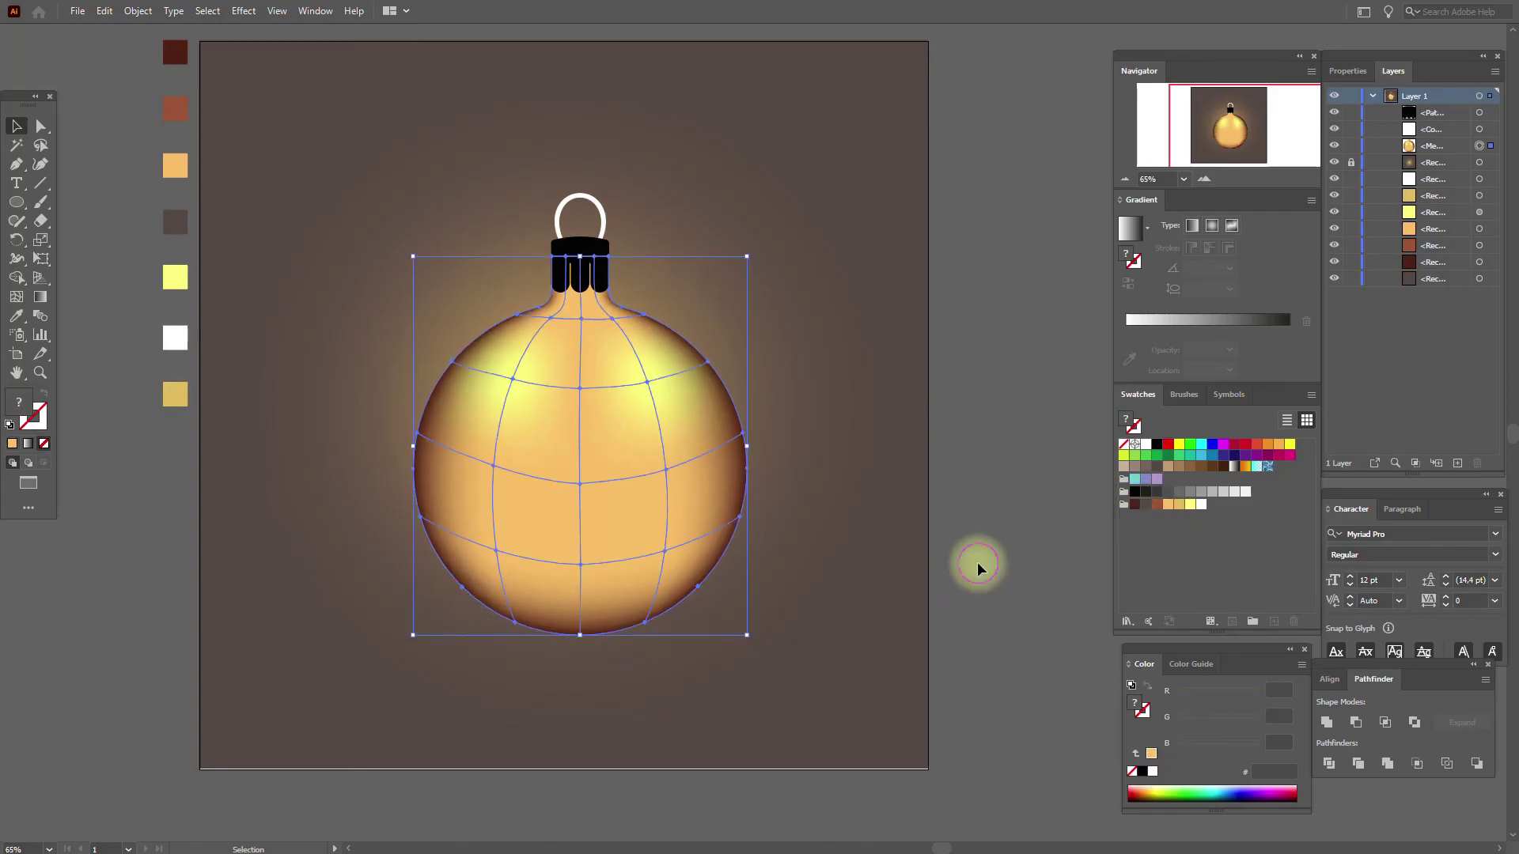
pyautogui.click(976, 567)
pyautogui.click(677, 525)
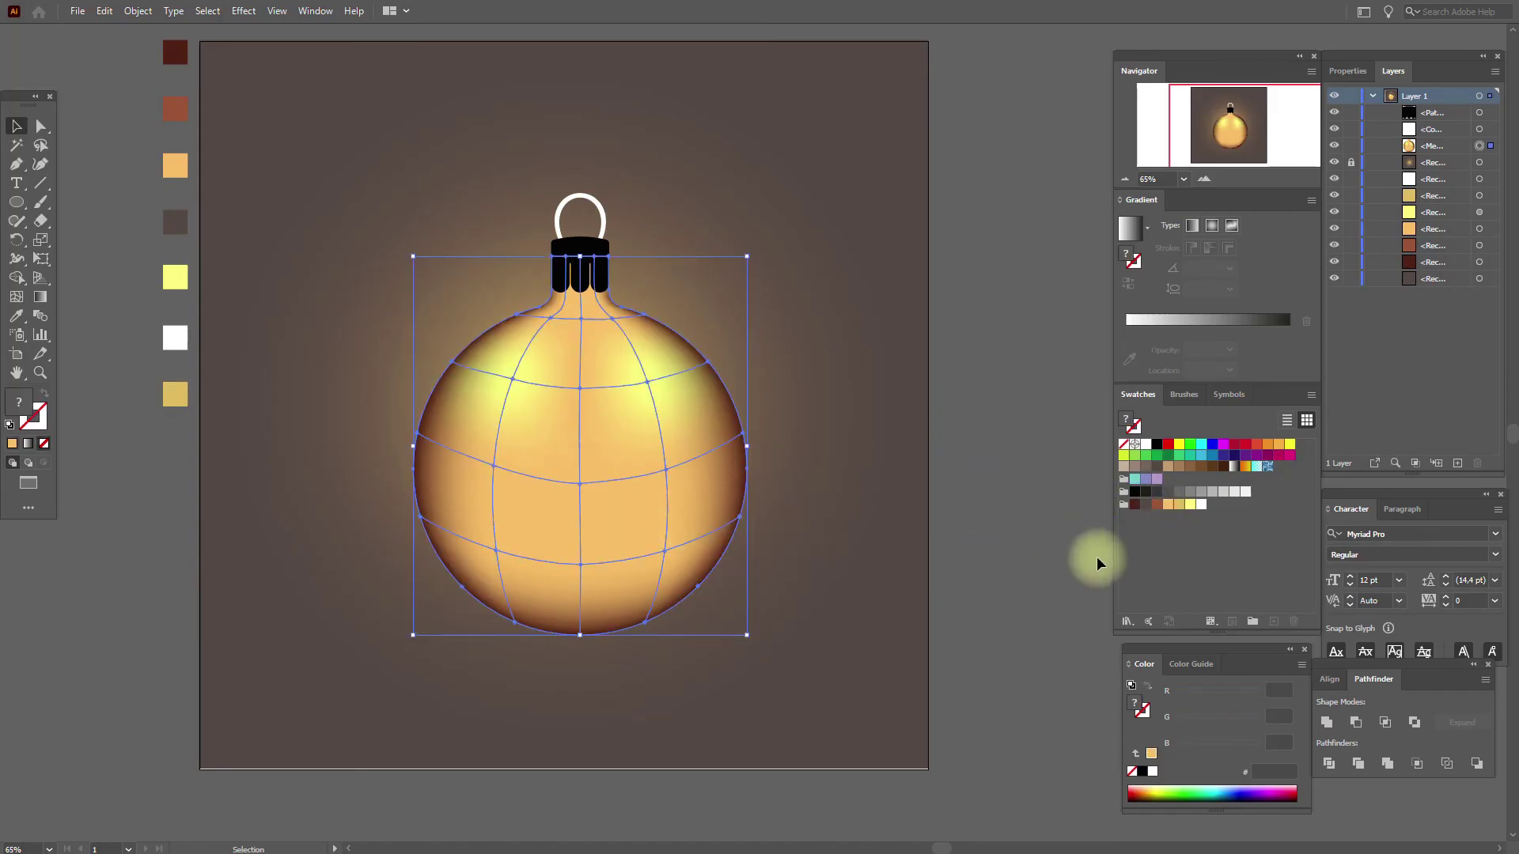
# Step: Apply the reddish-brown swatch to the three lower inner mesh points of the ball to shade its underside
pyautogui.moveTo(1158, 507); pyautogui.dragTo(506, 562)
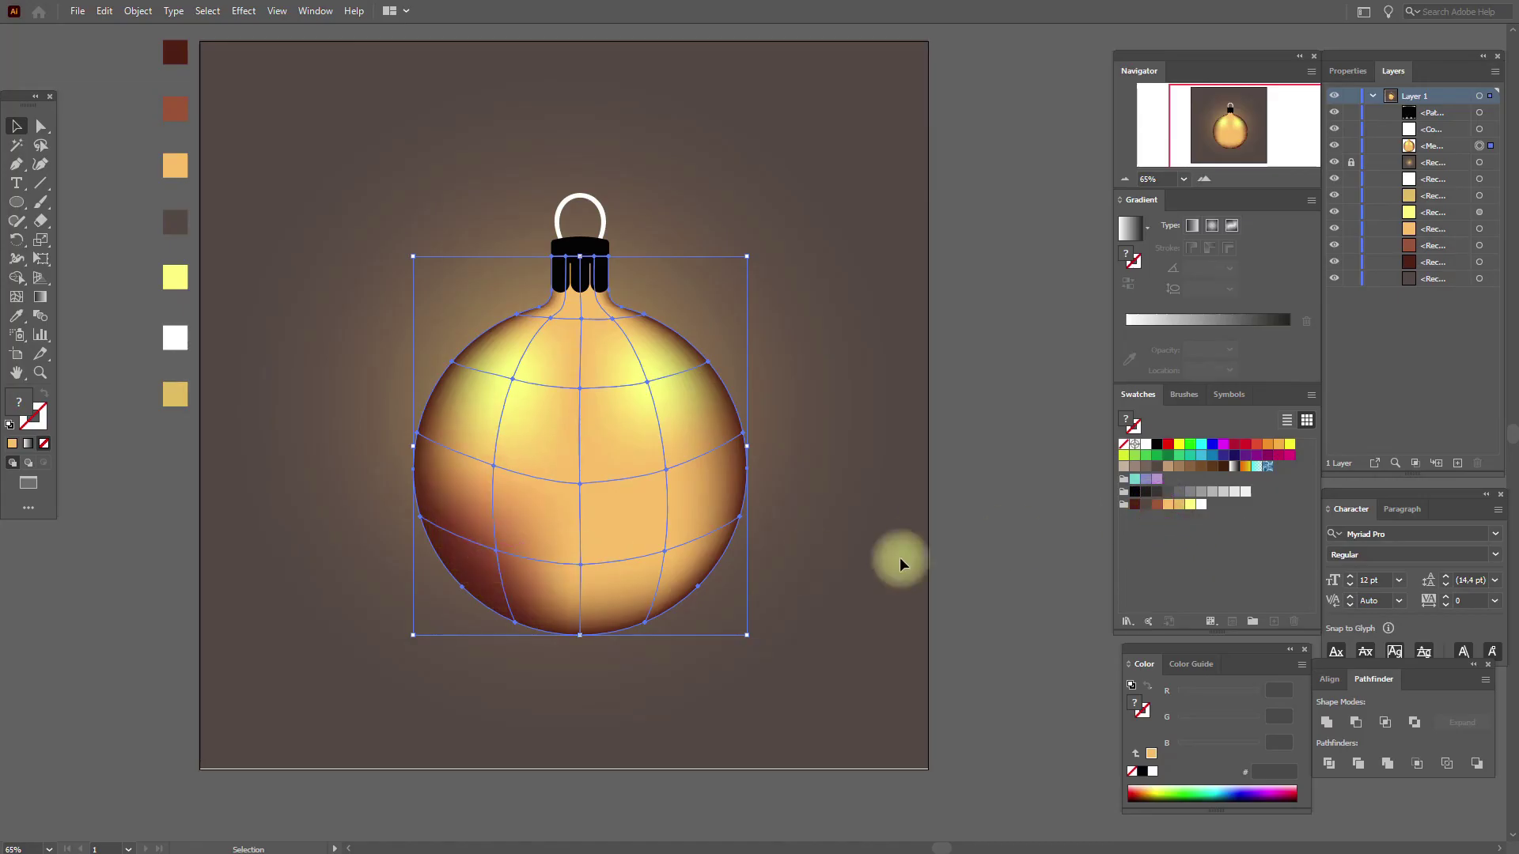
pyautogui.moveTo(1156, 502); pyautogui.dragTo(581, 565)
pyautogui.moveTo(1159, 510); pyautogui.dragTo(665, 558)
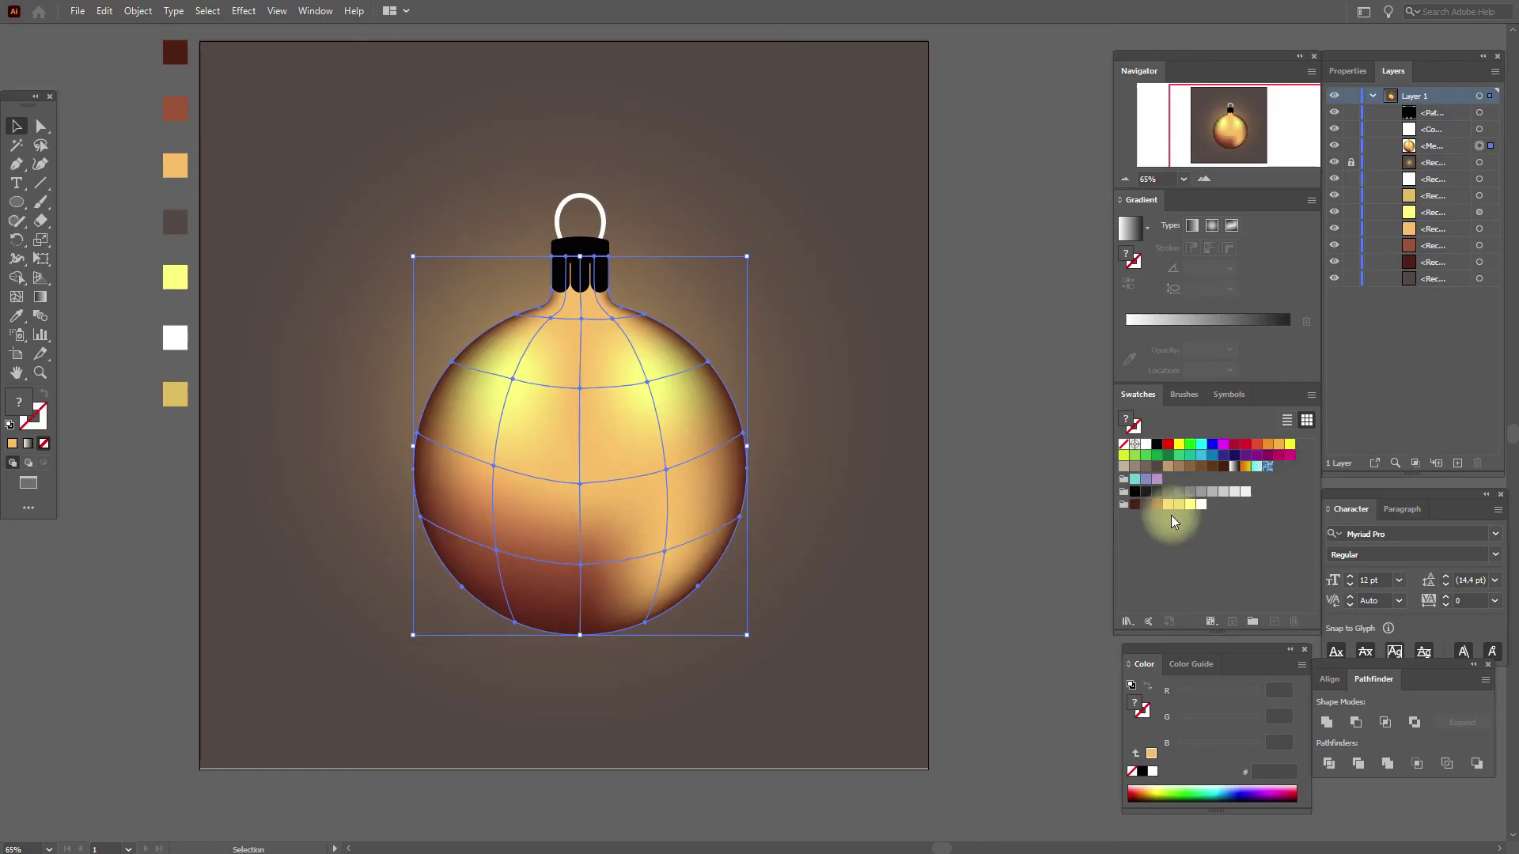
pyautogui.moveTo(1158, 510); pyautogui.dragTo(666, 559)
pyautogui.click(976, 553)
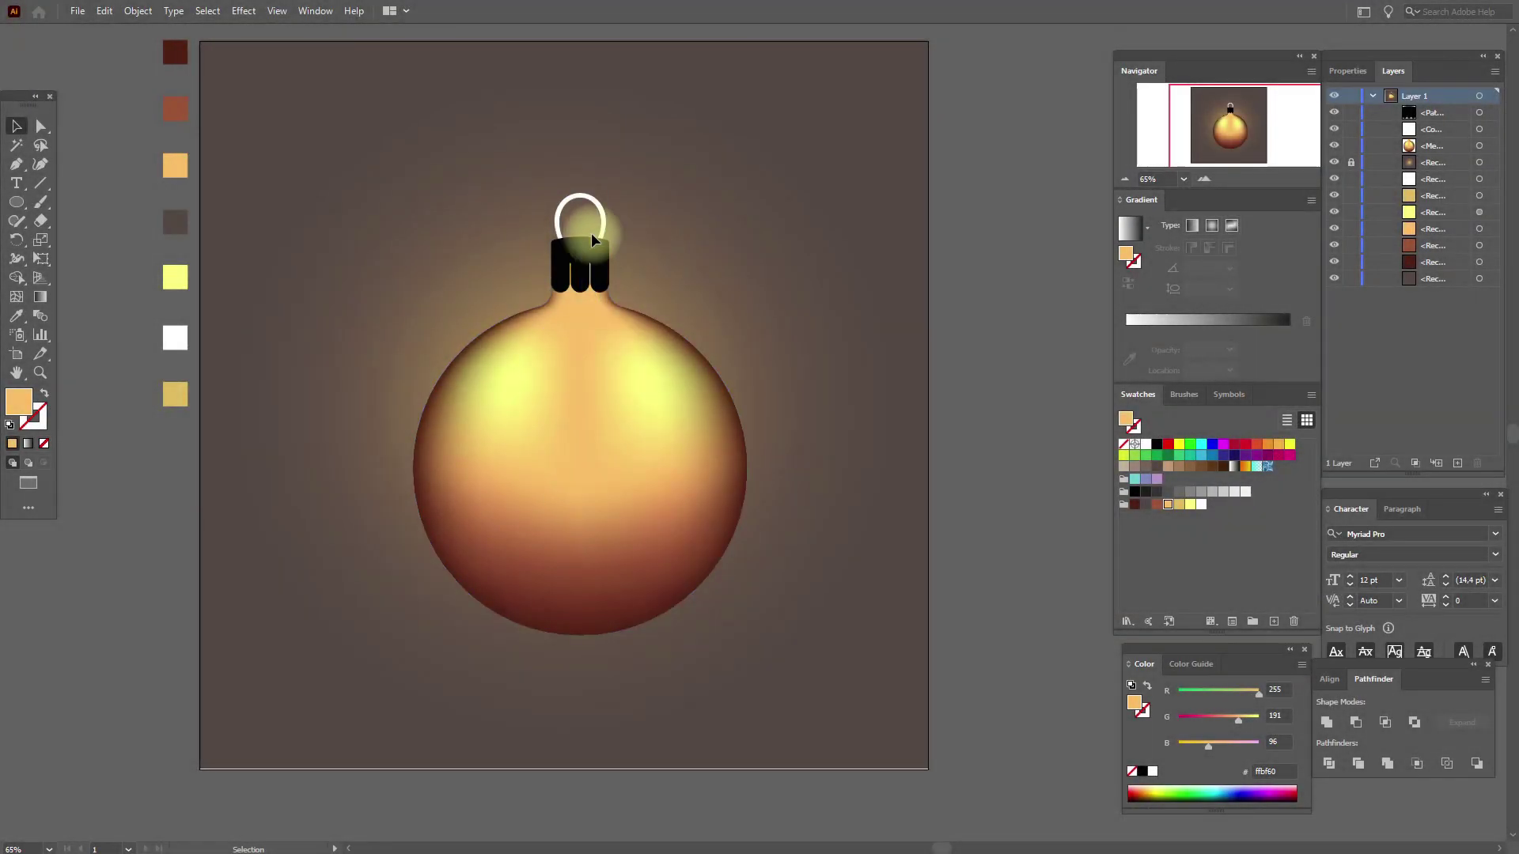
# Step: Fill the cap with a linear gradient running dark brown, reddish-brown, light orange in the middle, reddish-brown and dark brown
pyautogui.click(599, 265)
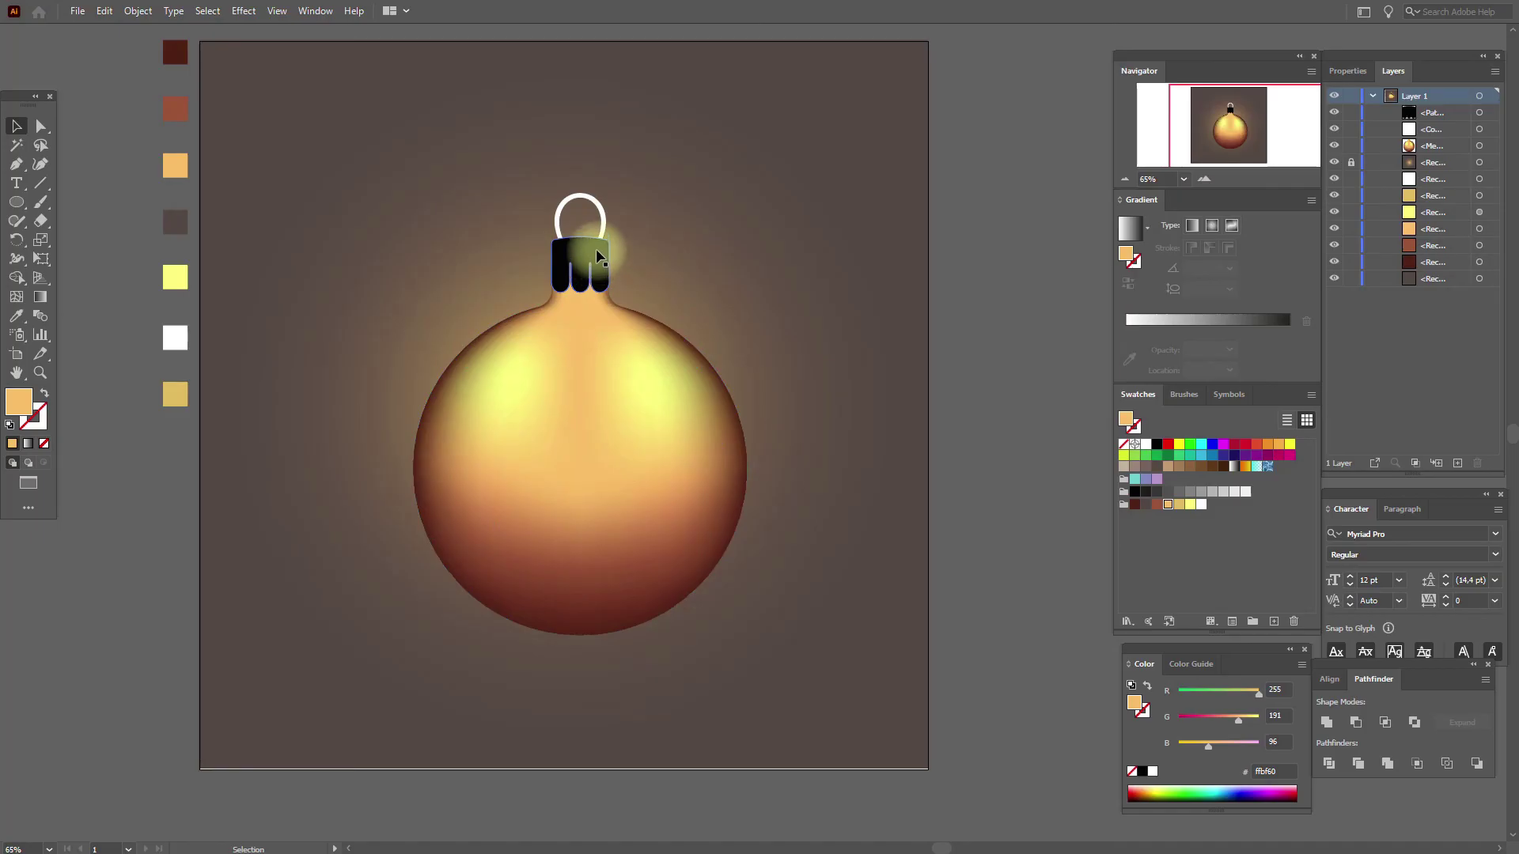
pyautogui.click(1136, 232)
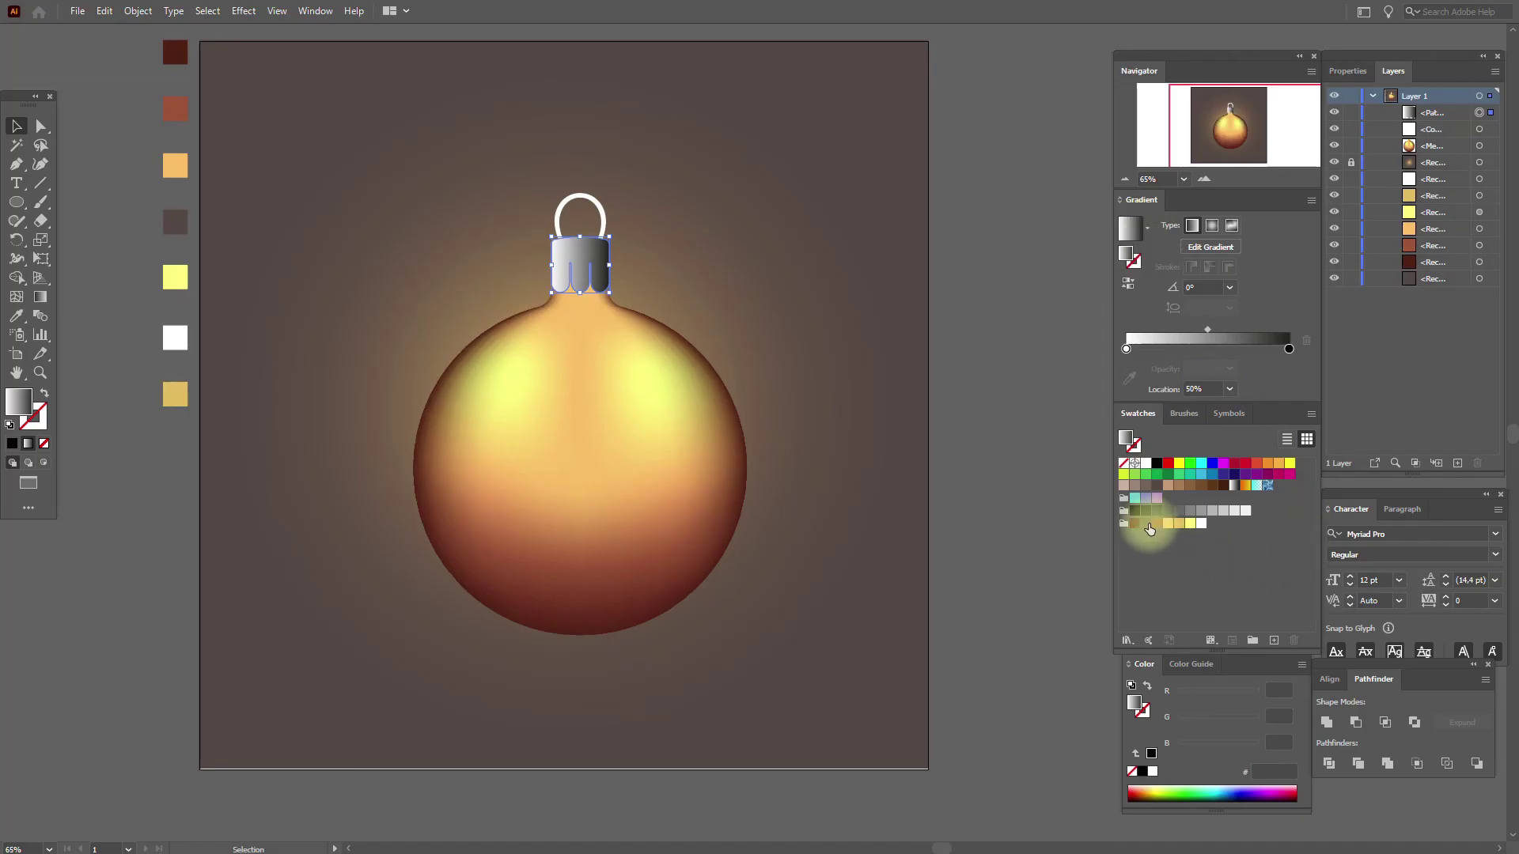
pyautogui.moveTo(1136, 523); pyautogui.dragTo(1126, 349)
pyautogui.moveTo(1160, 526); pyautogui.dragTo(1165, 349)
pyautogui.moveTo(1168, 522); pyautogui.dragTo(1206, 349)
pyautogui.moveTo(1138, 529); pyautogui.dragTo(1290, 349)
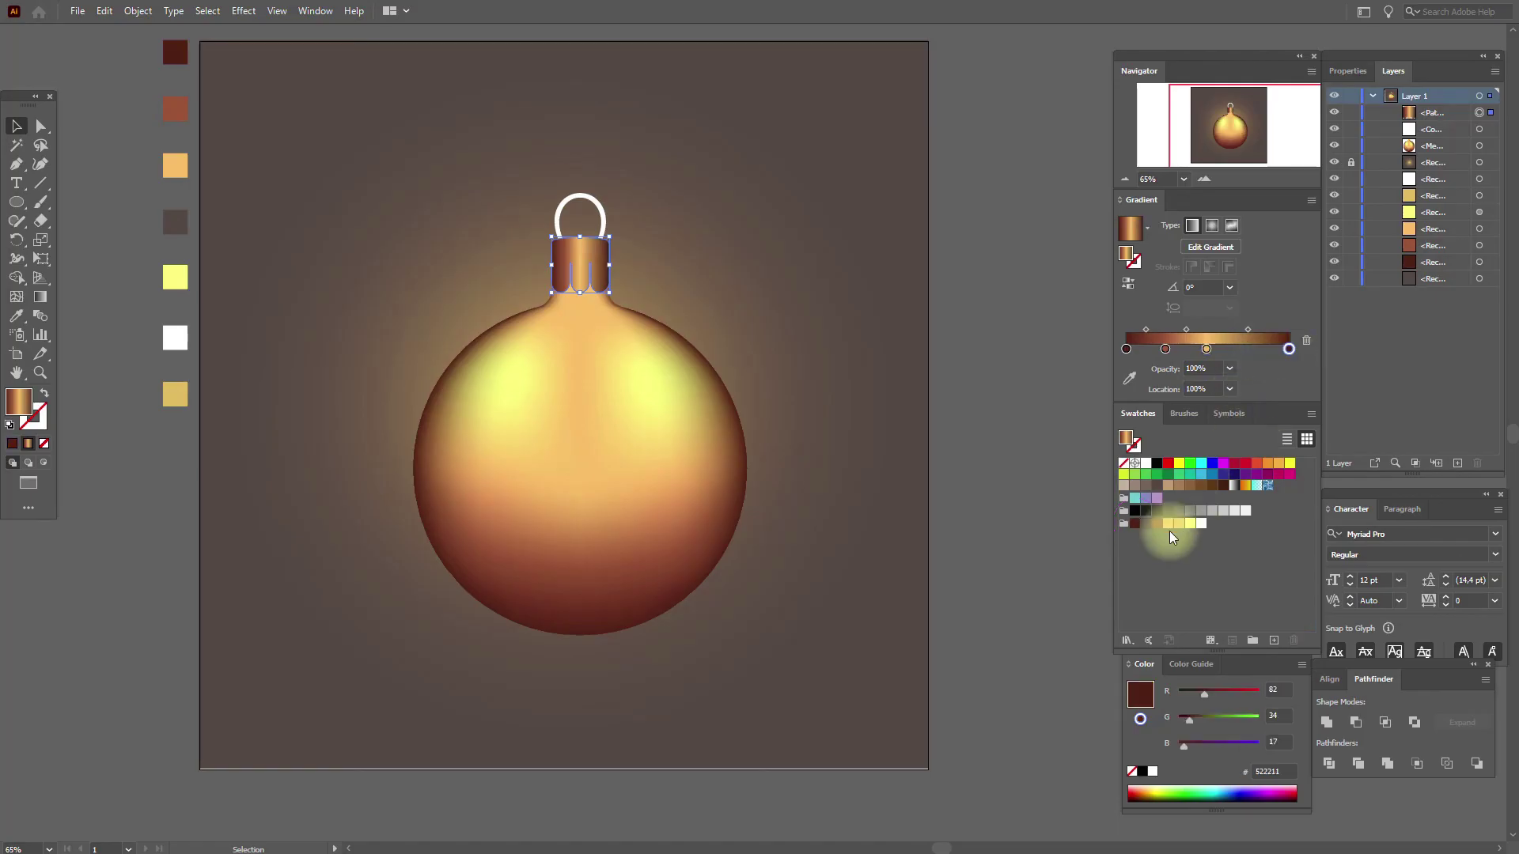
pyautogui.moveTo(1160, 529); pyautogui.dragTo(1183, 331)
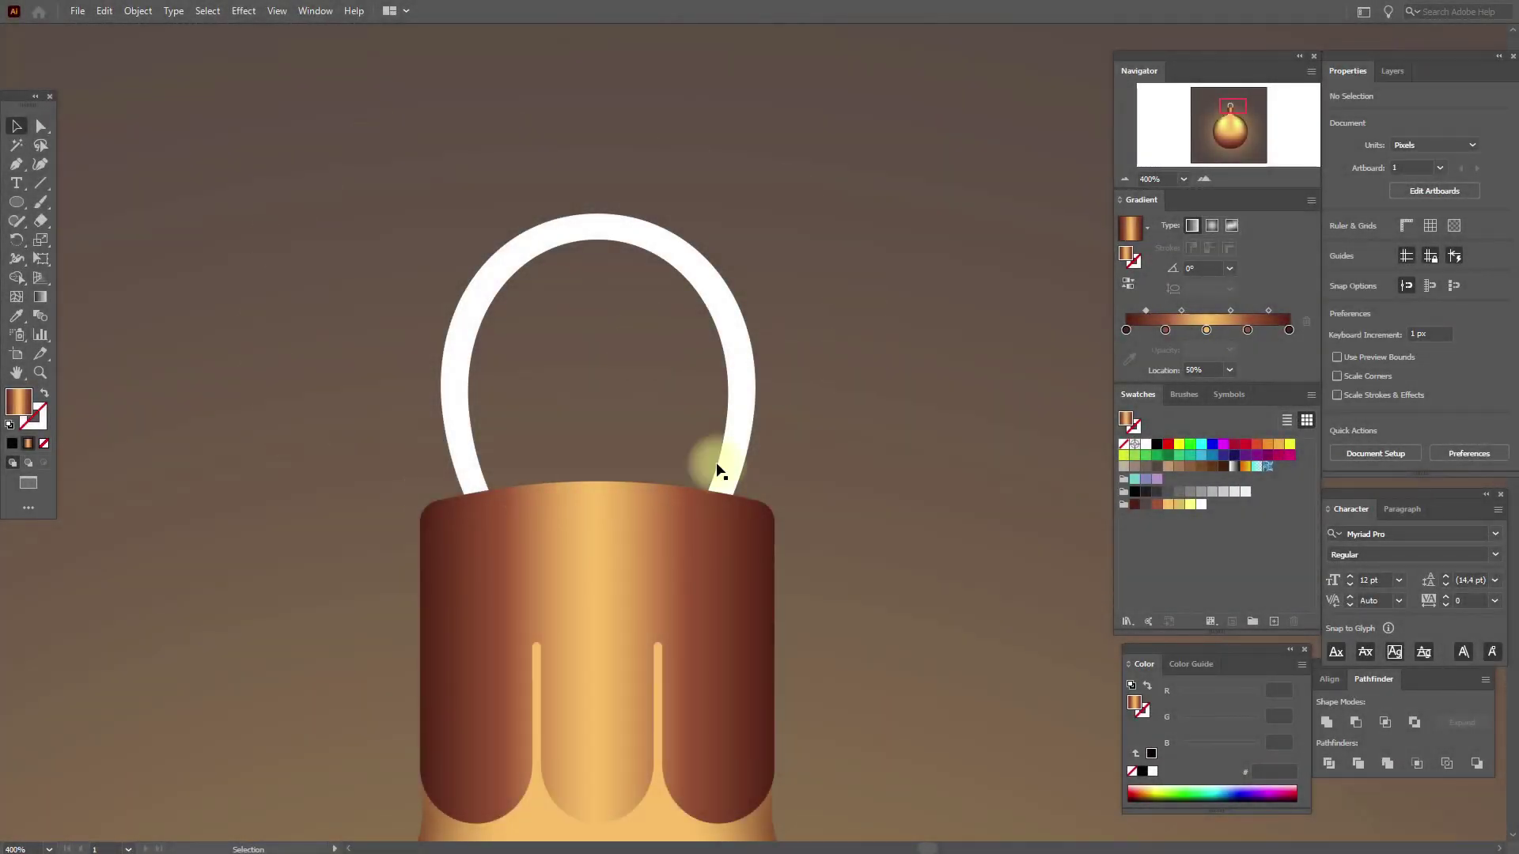
# Step: Fill the hanging ring with a radial gradient from light orange ffbf60 in the centre to reddish-brown outside
pyautogui.click(720, 308)
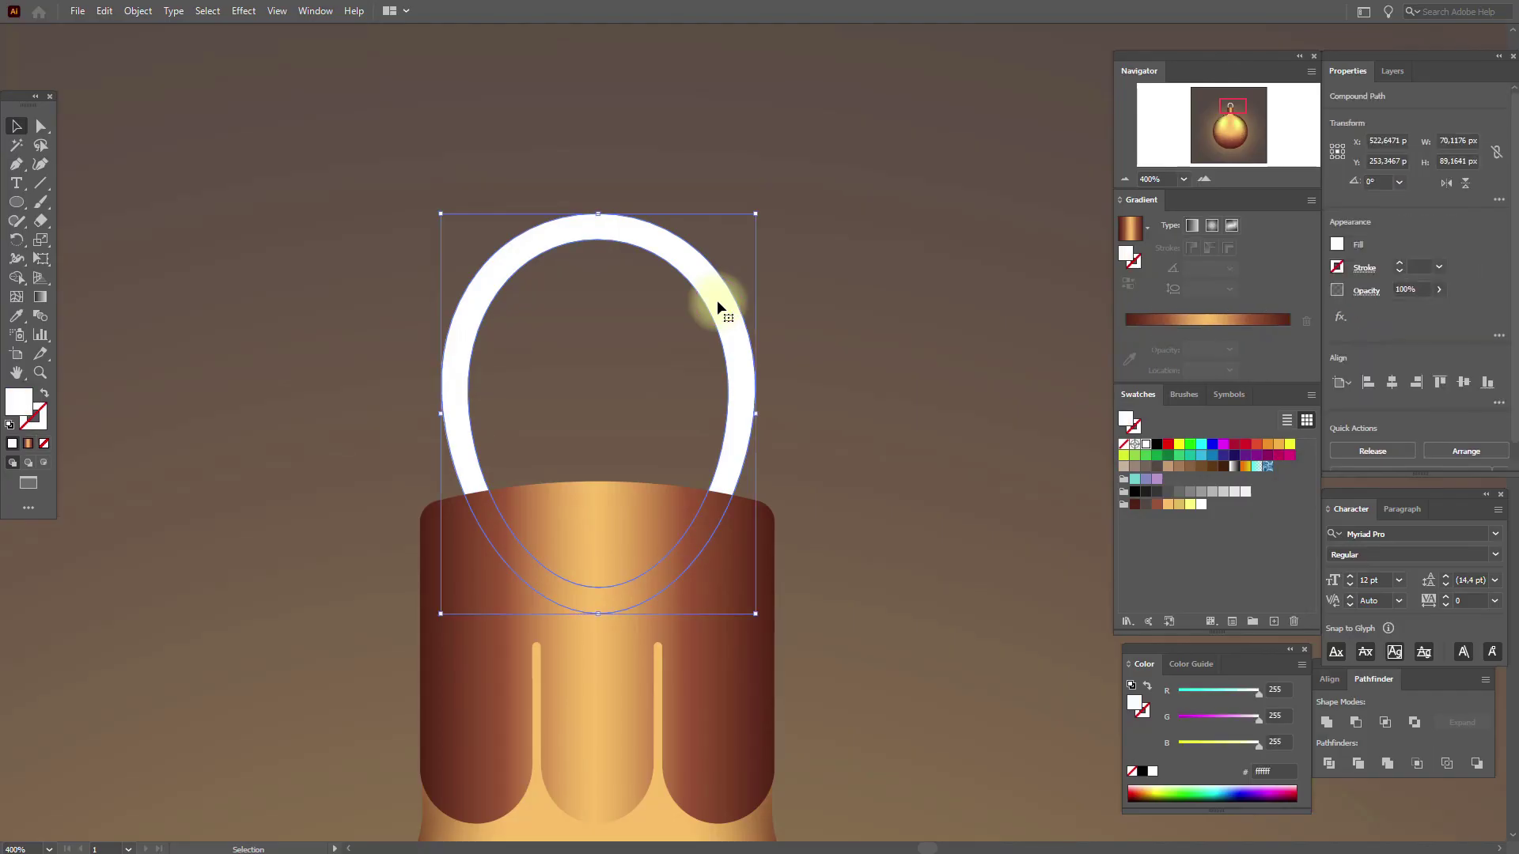
pyautogui.click(1235, 468)
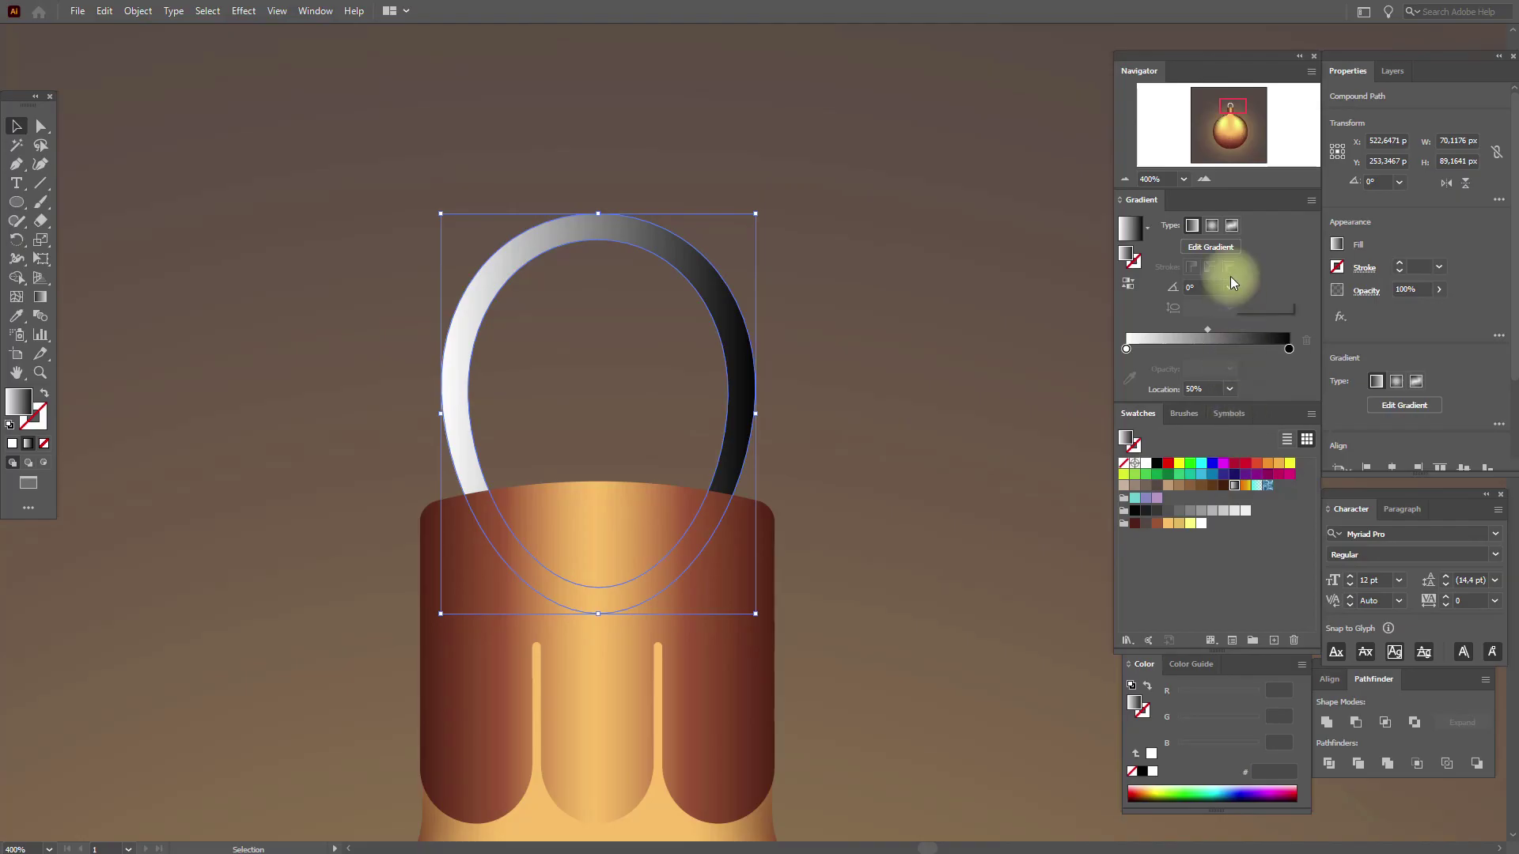
pyautogui.click(1213, 226)
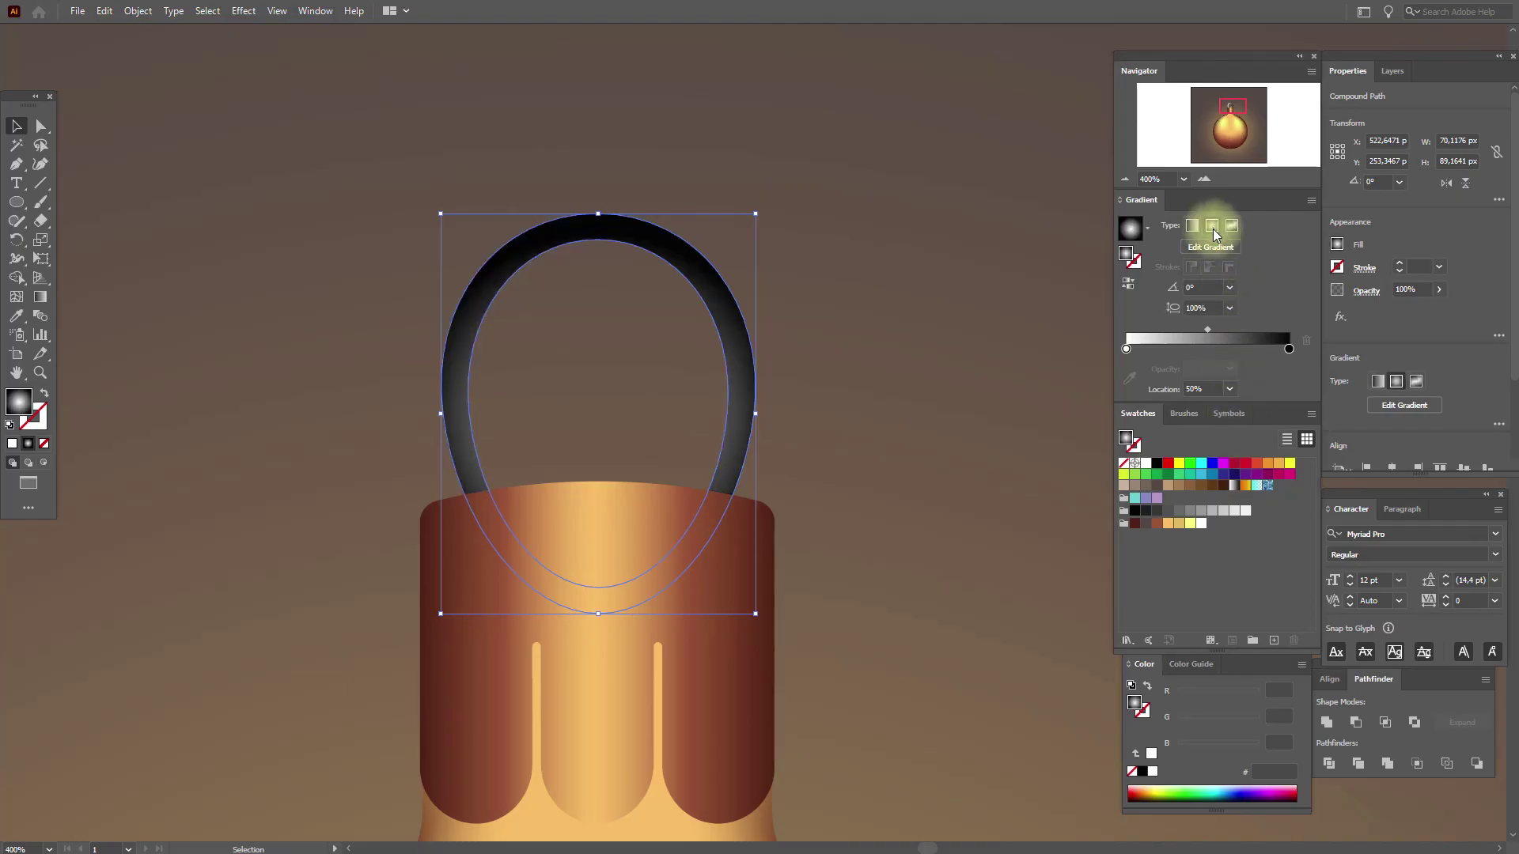
pyautogui.moveTo(1151, 519)
pyautogui.mouseDown()
pyautogui.moveTo(1163, 525)
pyautogui.moveTo(1210, 445)
pyautogui.moveTo(1295, 360)
pyautogui.moveTo(1170, 522)
pyautogui.moveTo(1146, 373)
pyautogui.moveTo(1127, 349)
pyautogui.mouseUp()
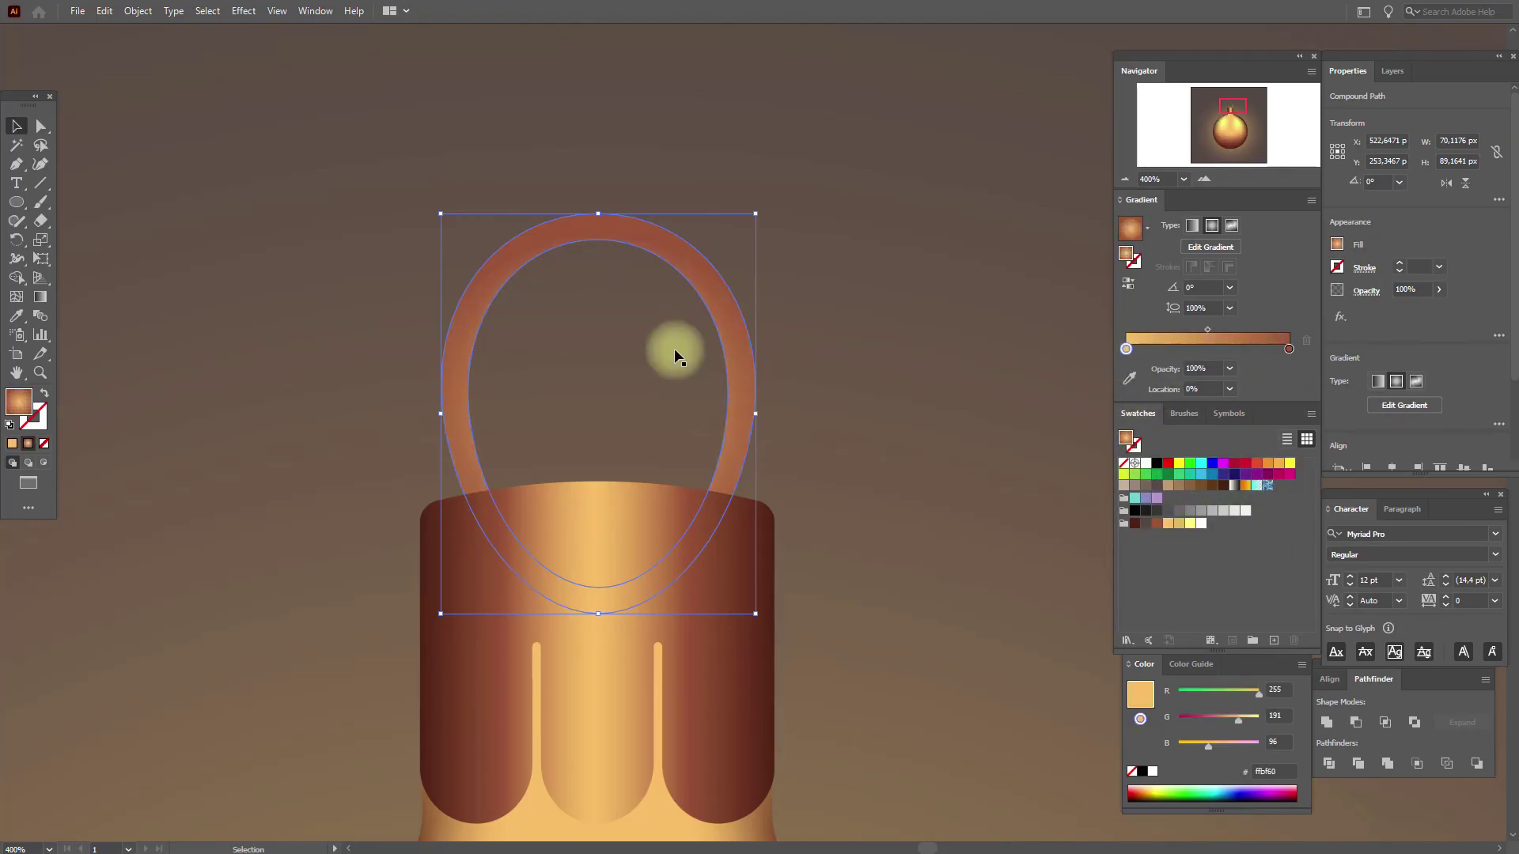
# Step: Fit the radial gradient to the ring's oval with an aspect ratio of about 128% and shift its midpoint outward
pyautogui.click(40, 297)
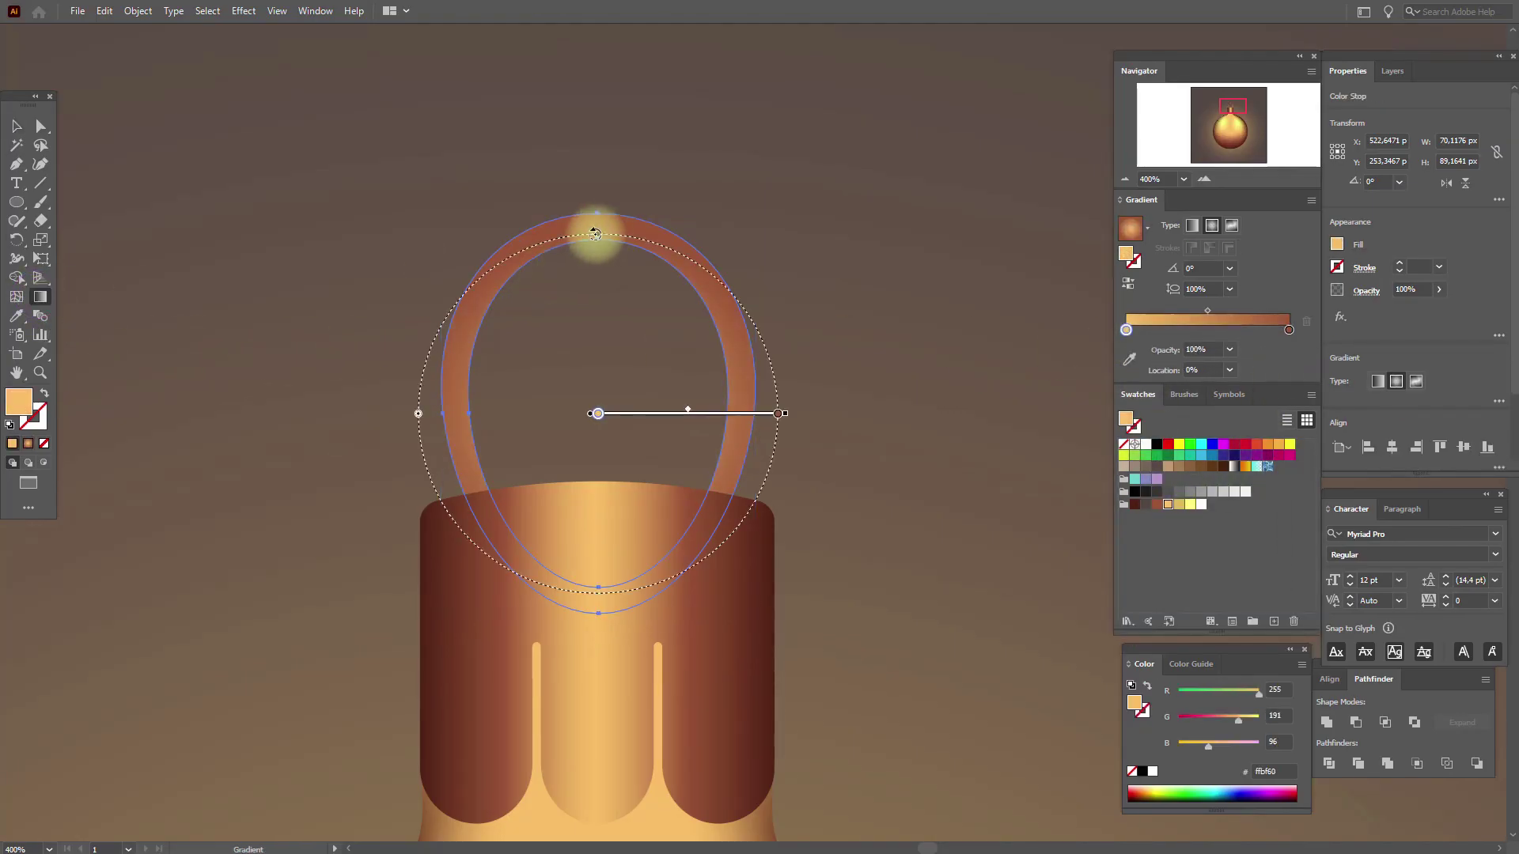
pyautogui.moveTo(599, 235); pyautogui.dragTo(598, 212)
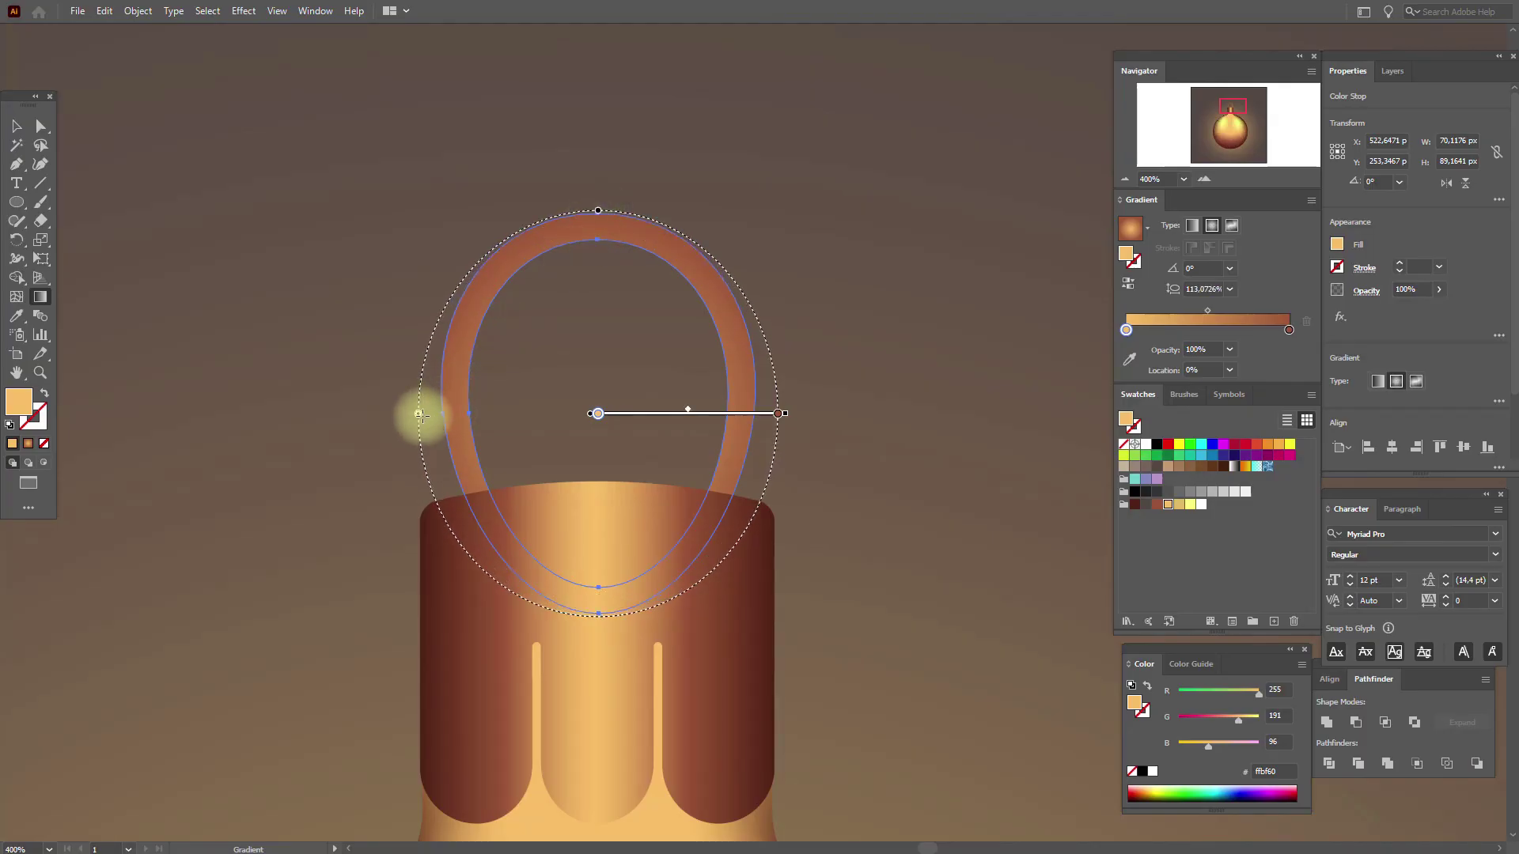
pyautogui.moveTo(418, 413); pyautogui.dragTo(446, 413)
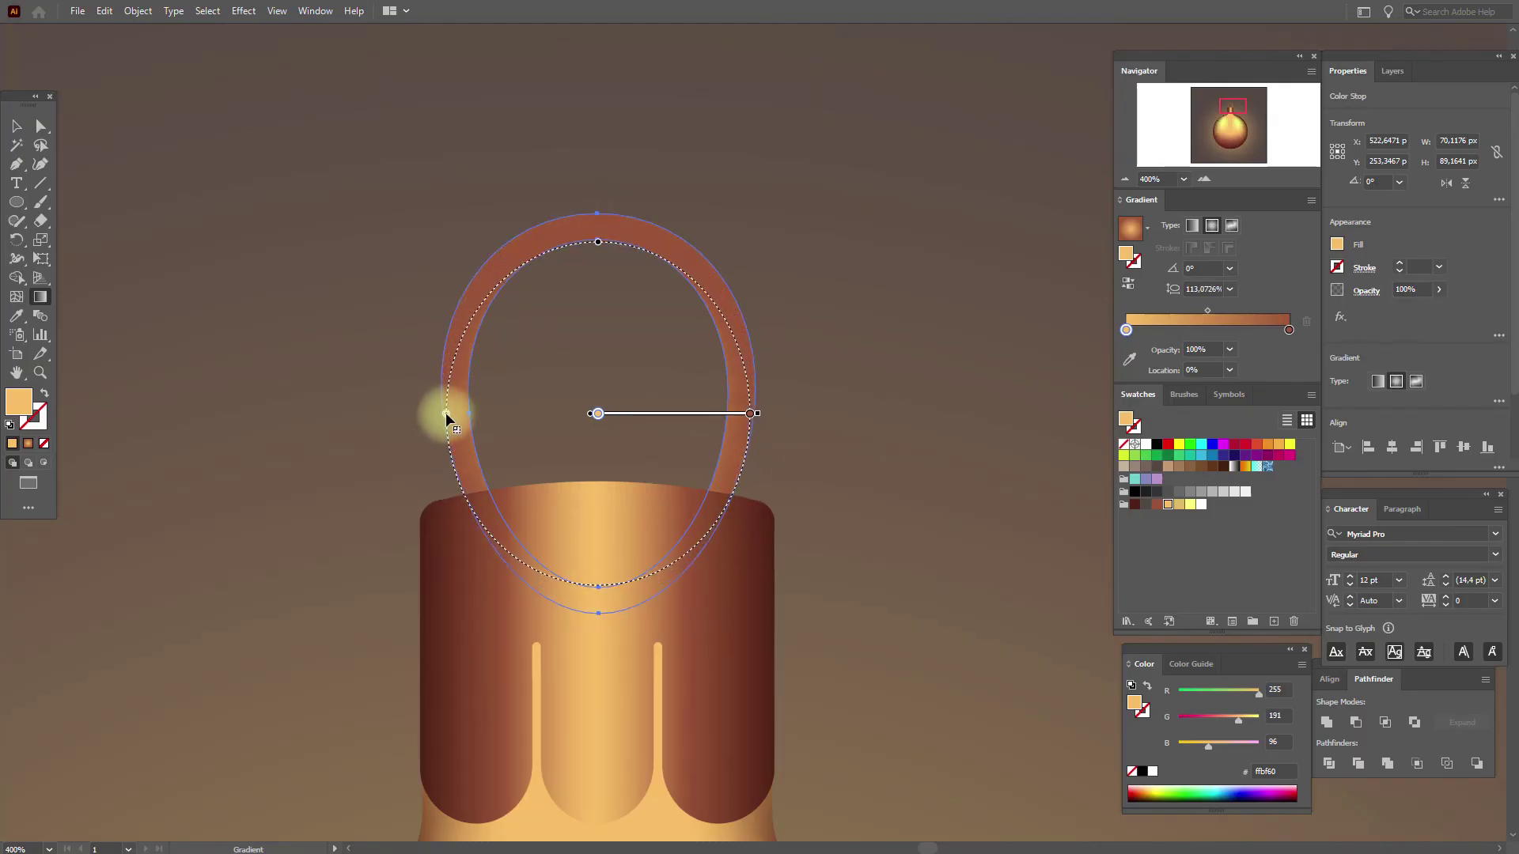
pyautogui.moveTo(674, 413); pyautogui.dragTo(707, 415)
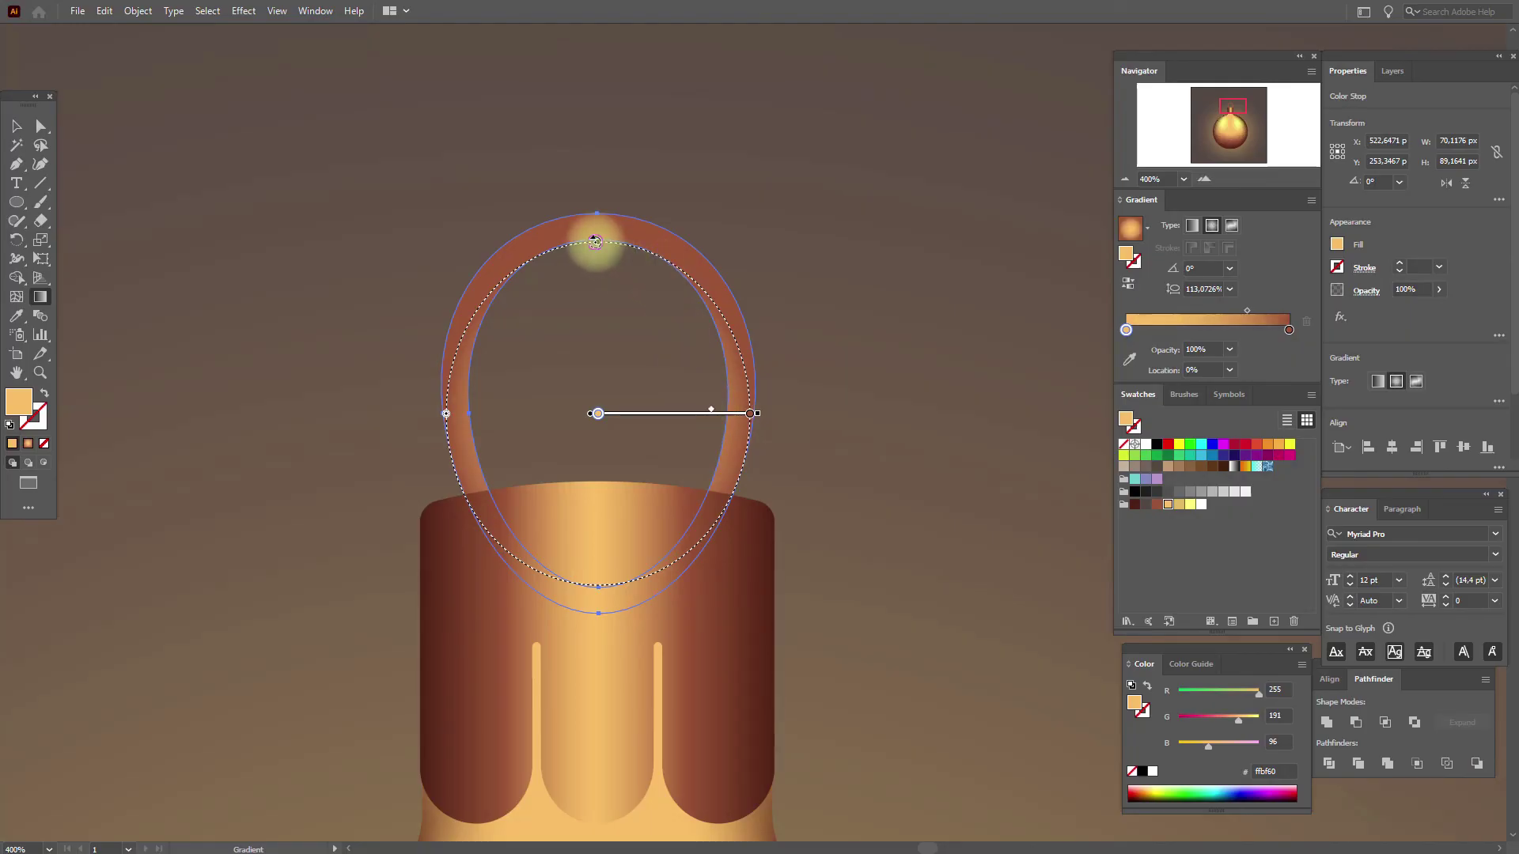
pyautogui.moveTo(600, 244); pyautogui.dragTo(600, 224)
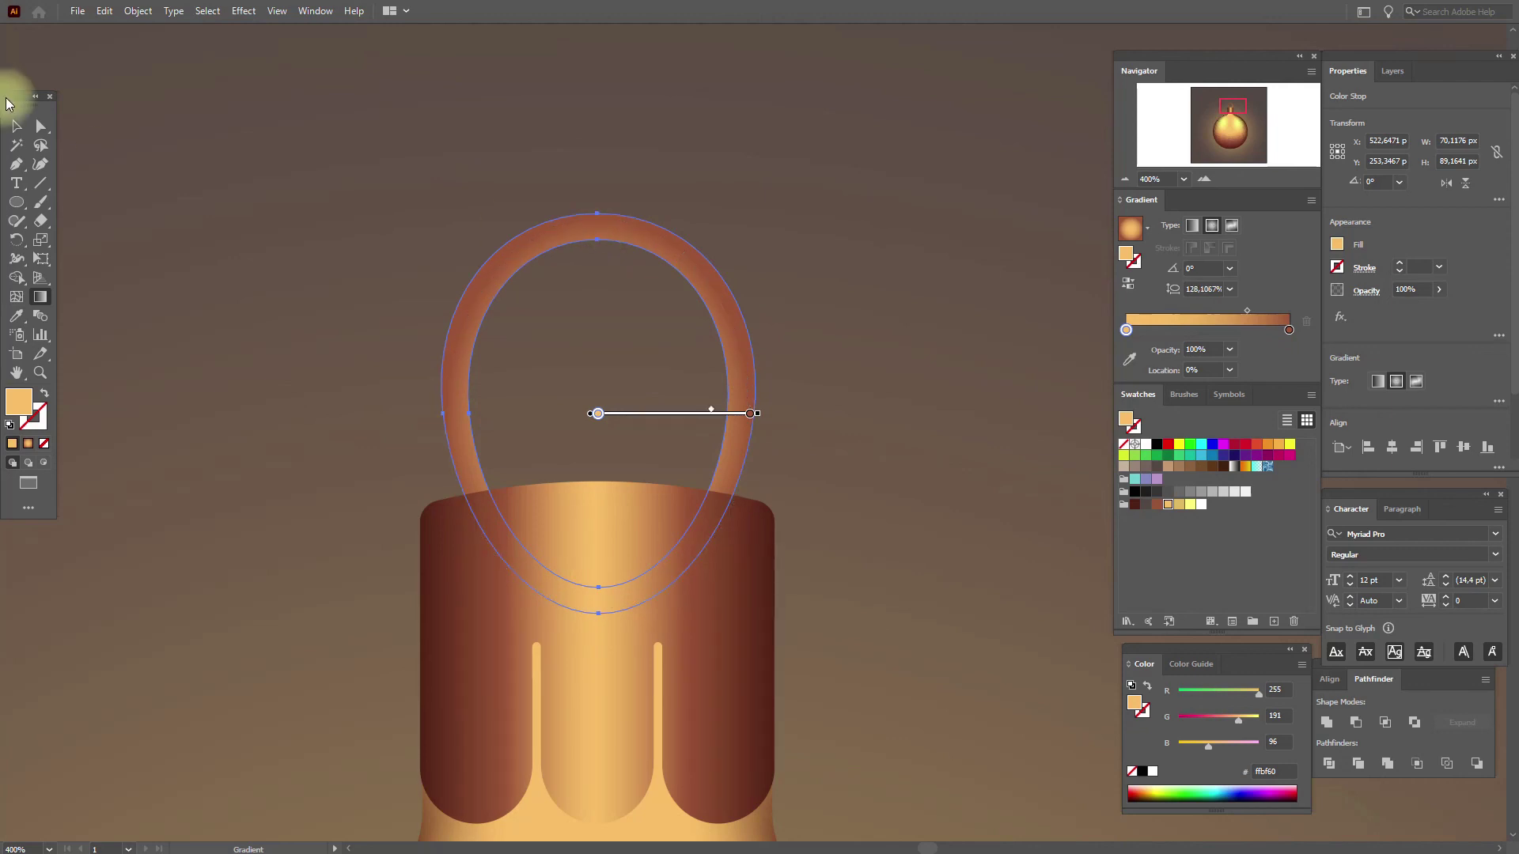
pyautogui.click(16, 126)
pyautogui.click(163, 143)
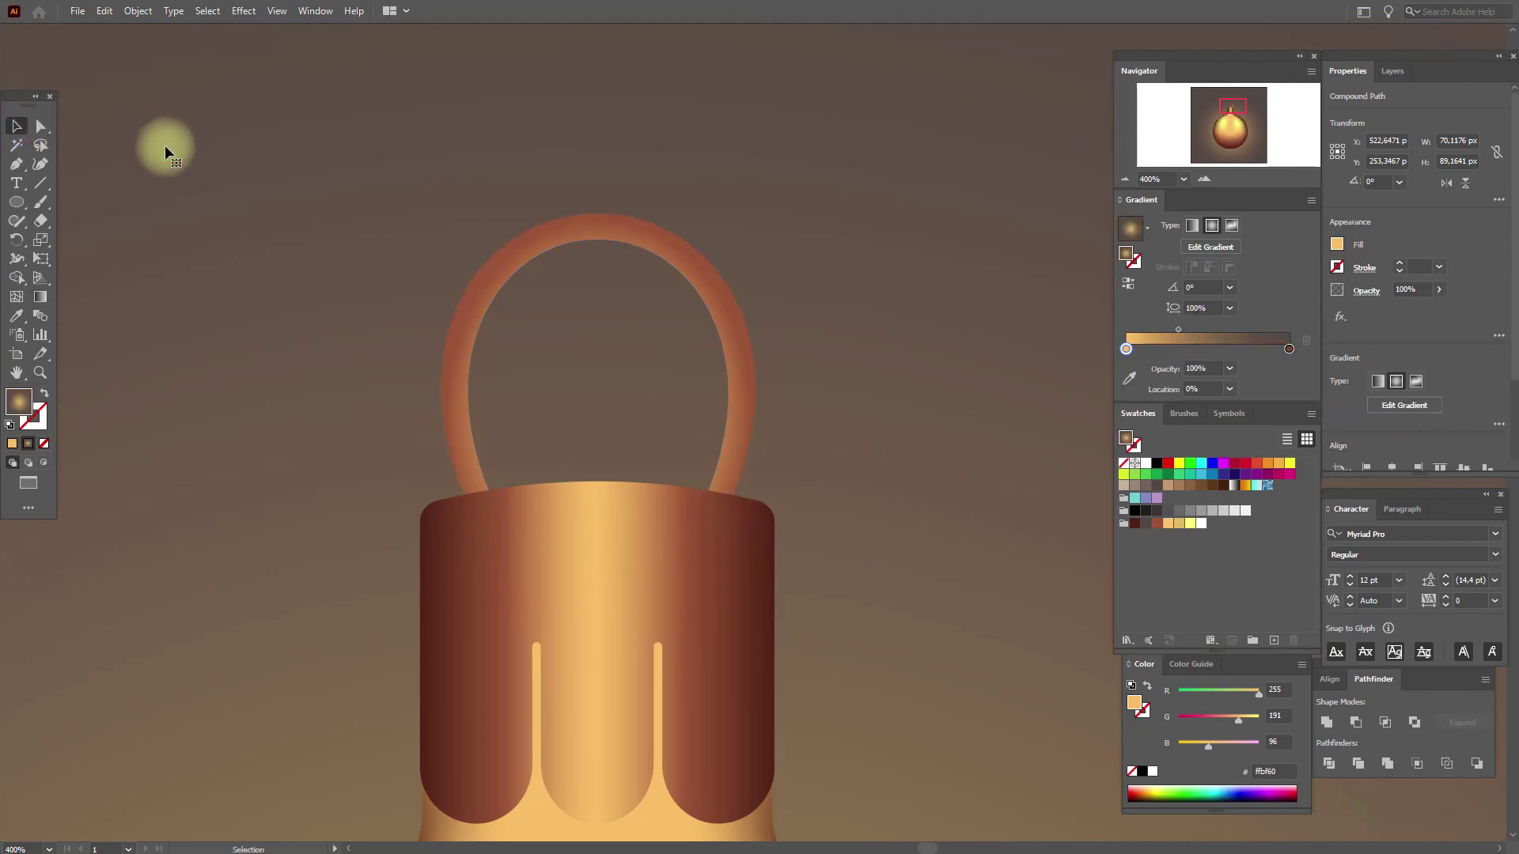
# Step: Duplicate the cap in place, send the copy one level back and nudge it down 1 px
pyautogui.click(17, 372)
pyautogui.moveTo(661, 576); pyautogui.dragTo(630, 383)
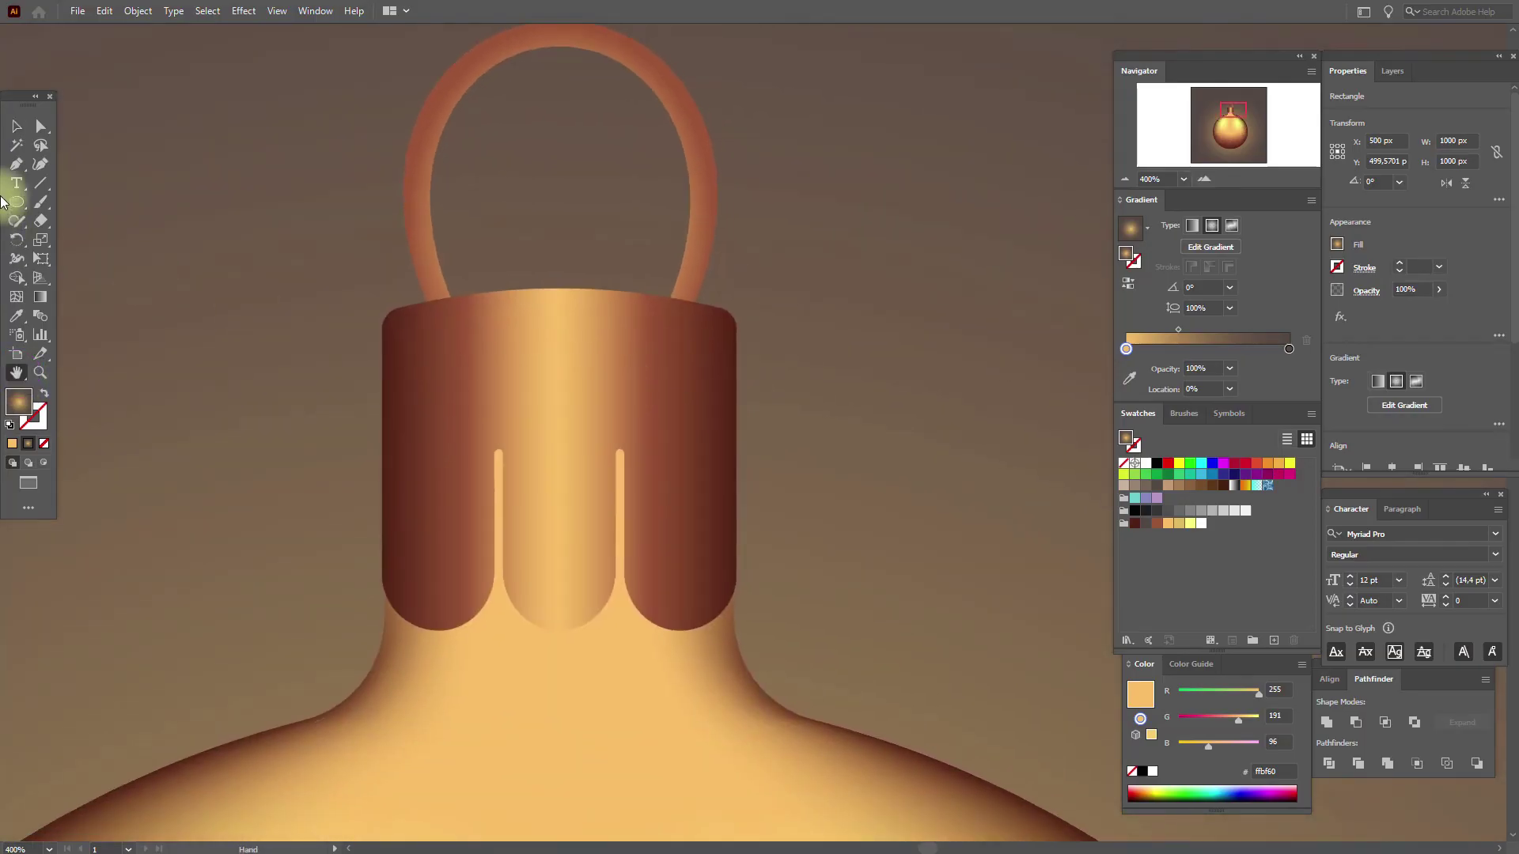
pyautogui.click(23, 133)
pyautogui.click(442, 378)
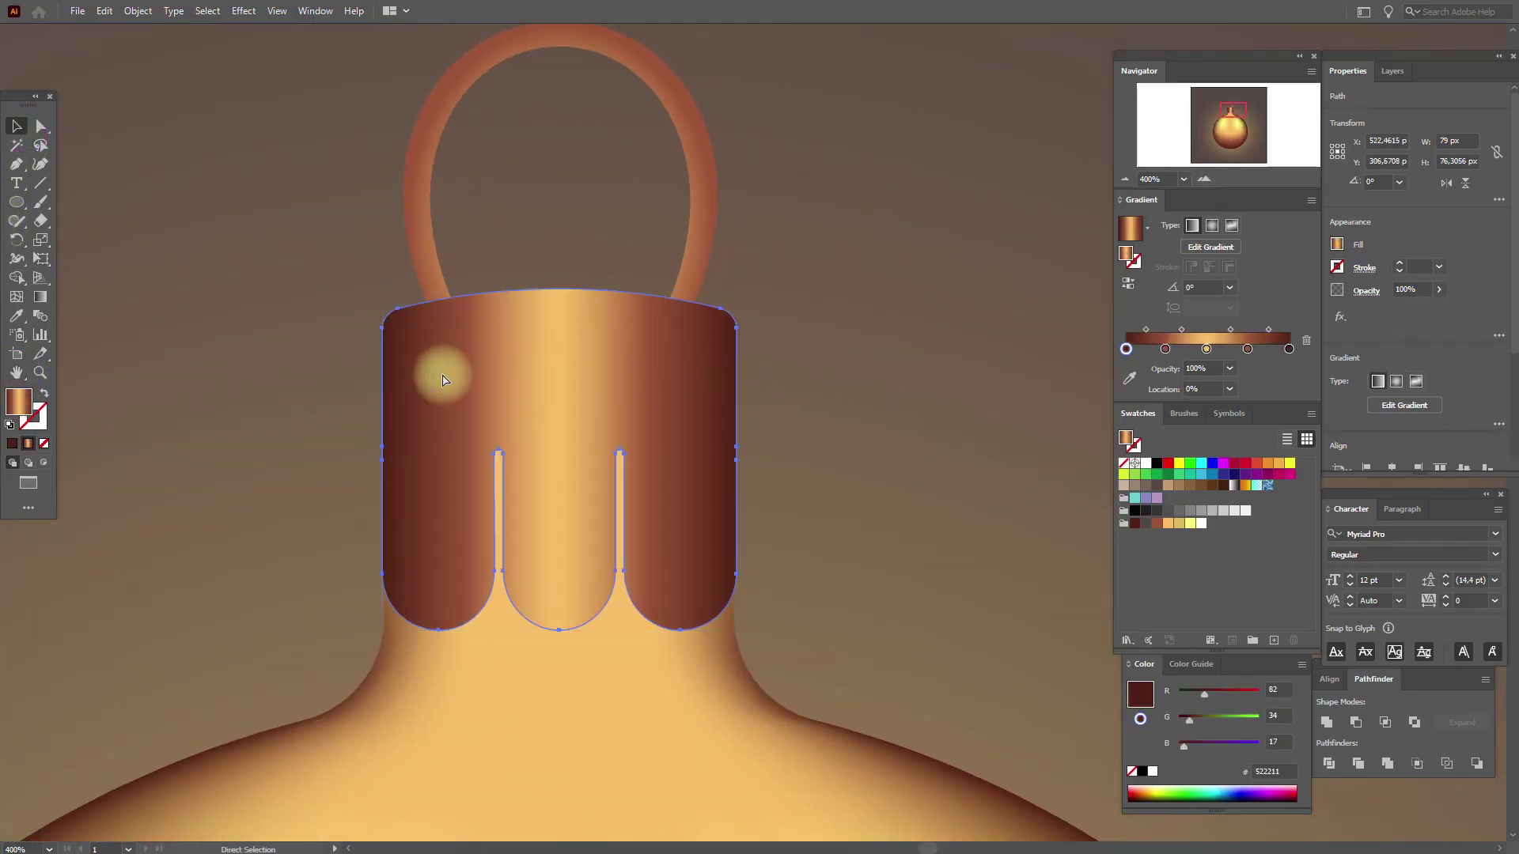
pyautogui.hotkey('ctrl', 'c')
pyautogui.rightClick(442, 378)
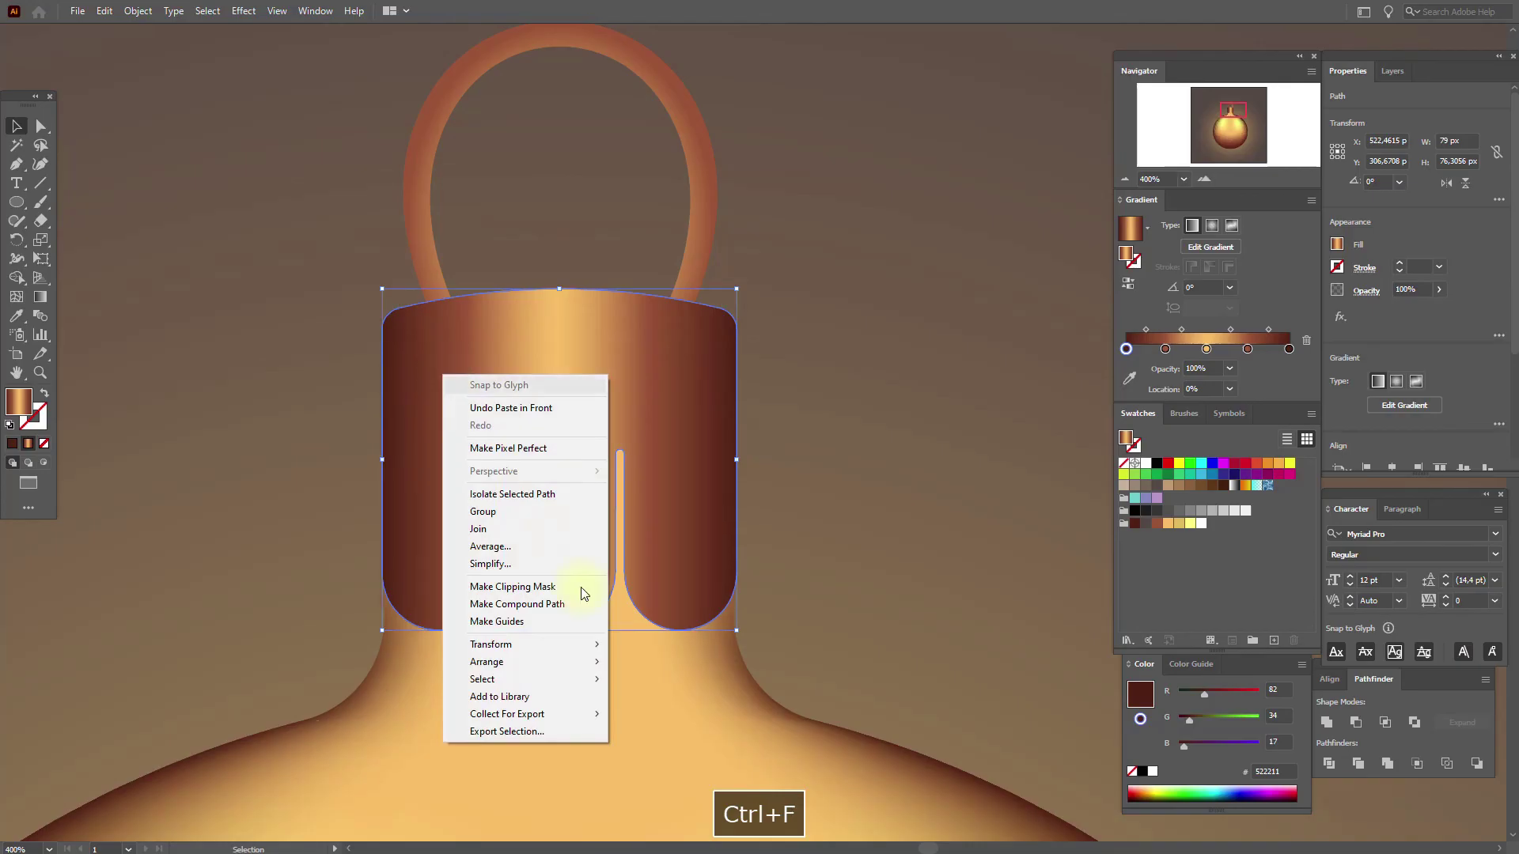
pyautogui.moveTo(572, 665)
pyautogui.click(643, 694)
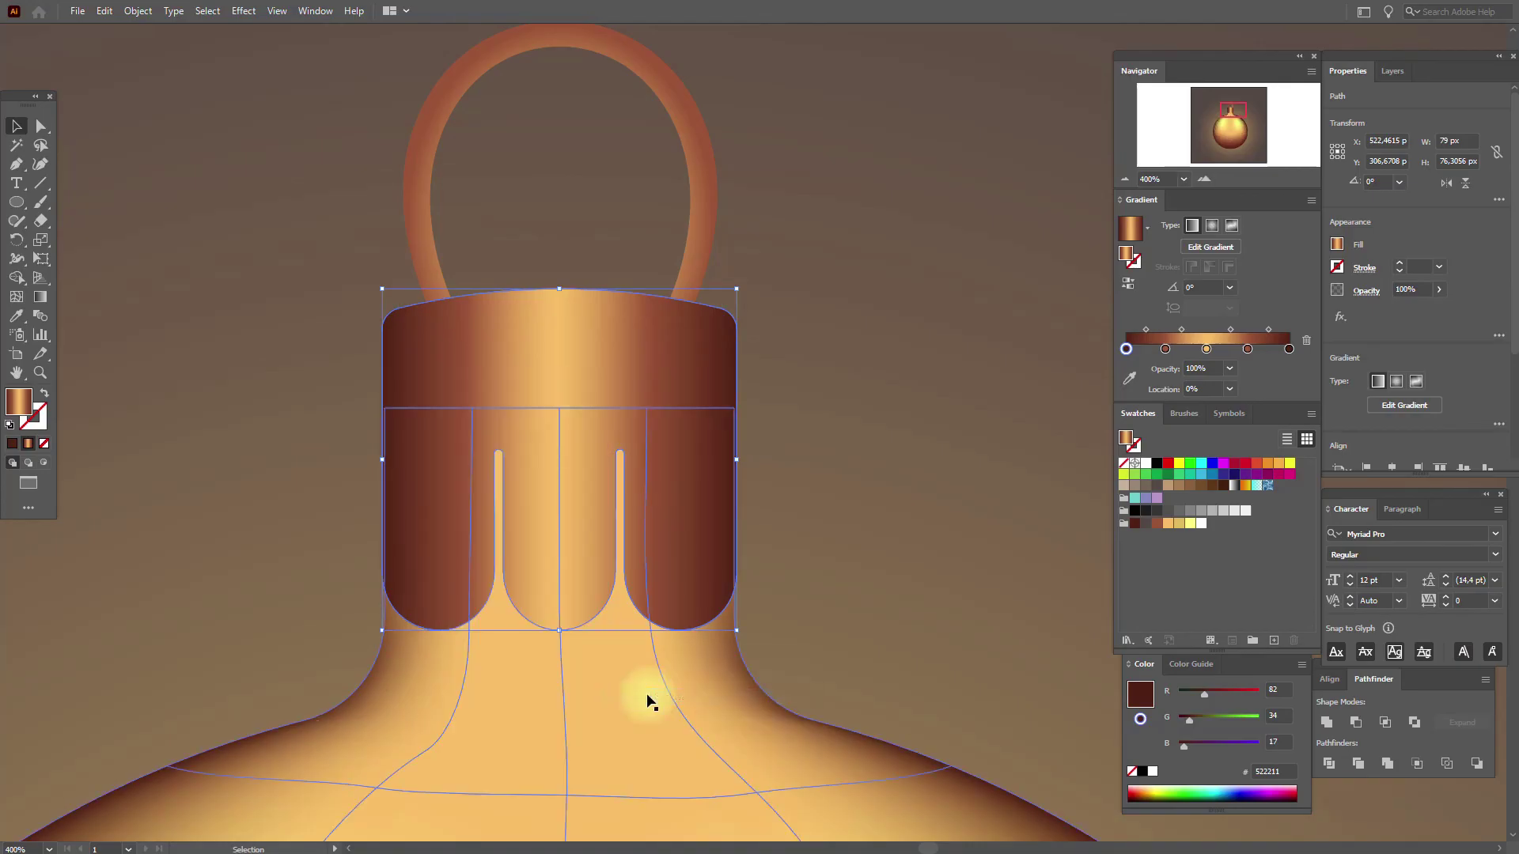
pyautogui.press('Down')
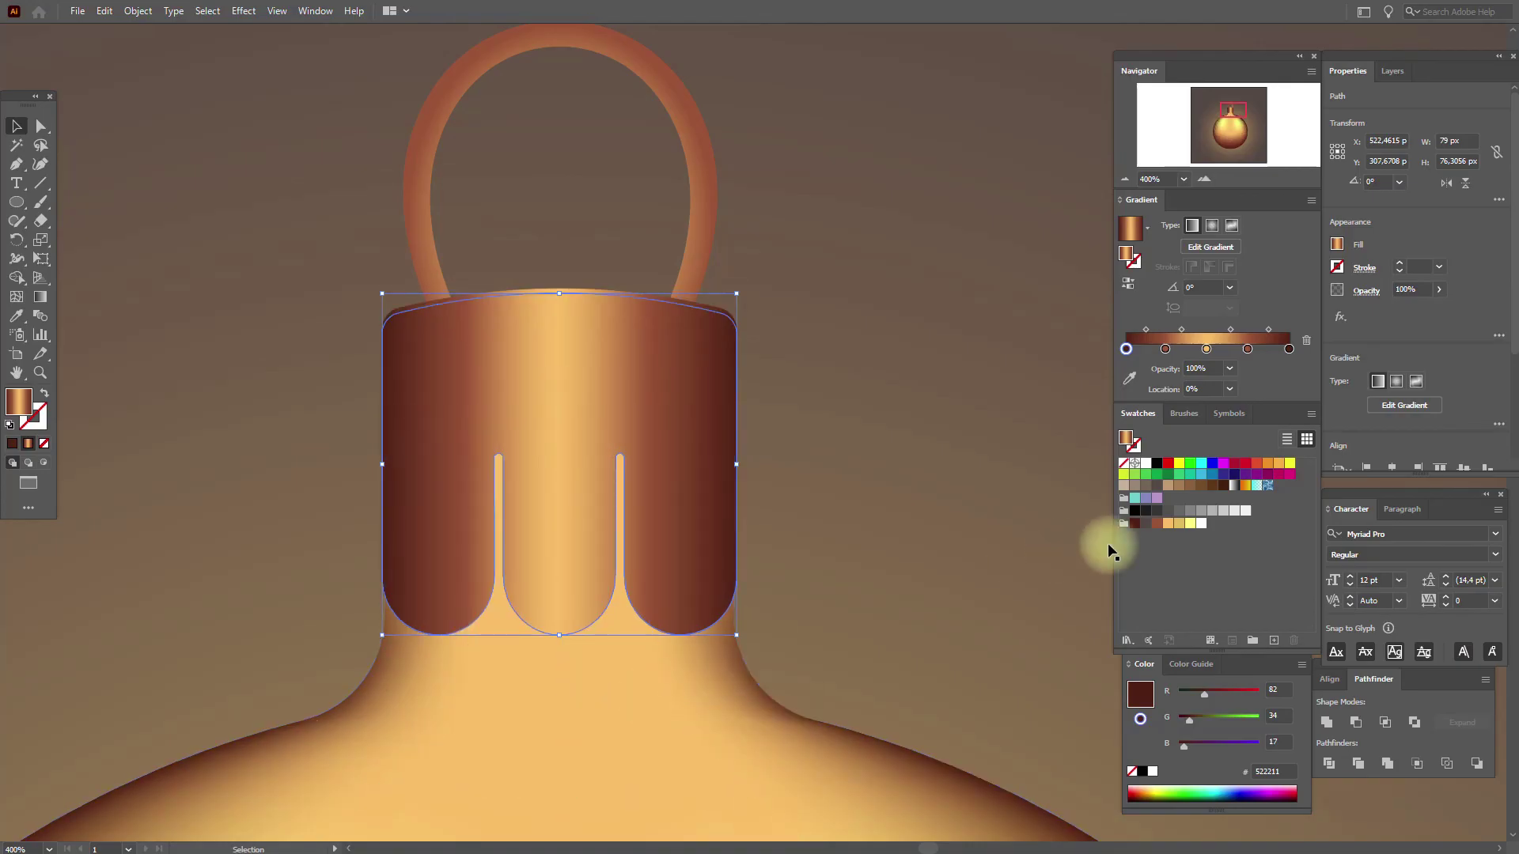
# Step: Fill the cap's copy with the reddish-brown swatch and set its blending mode to Multiply as a shadow
pyautogui.click(1159, 527)
pyautogui.click(1358, 291)
pyautogui.click(1247, 320)
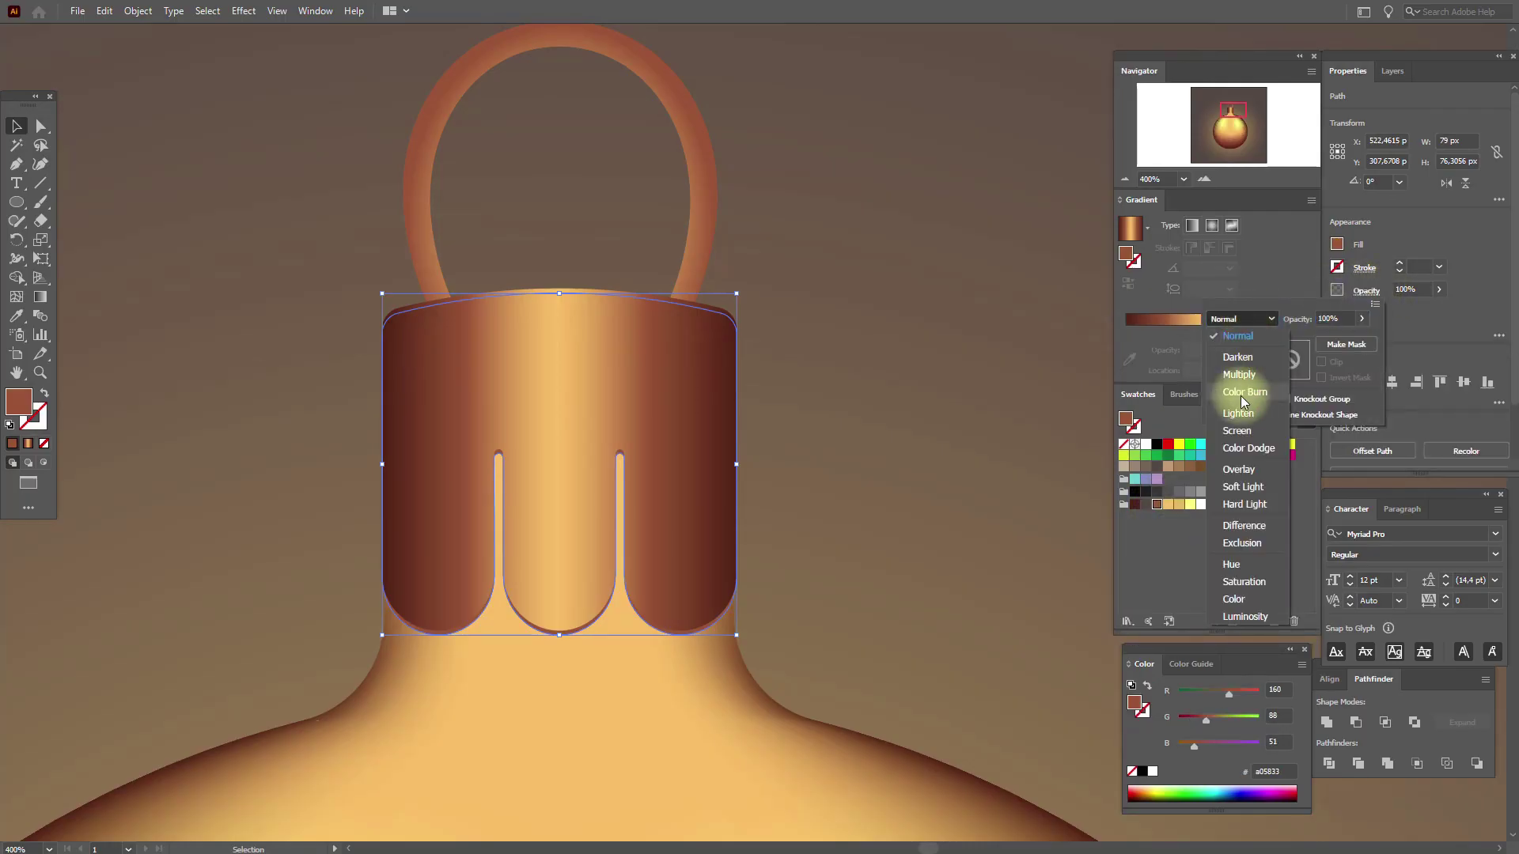
pyautogui.click(1239, 381)
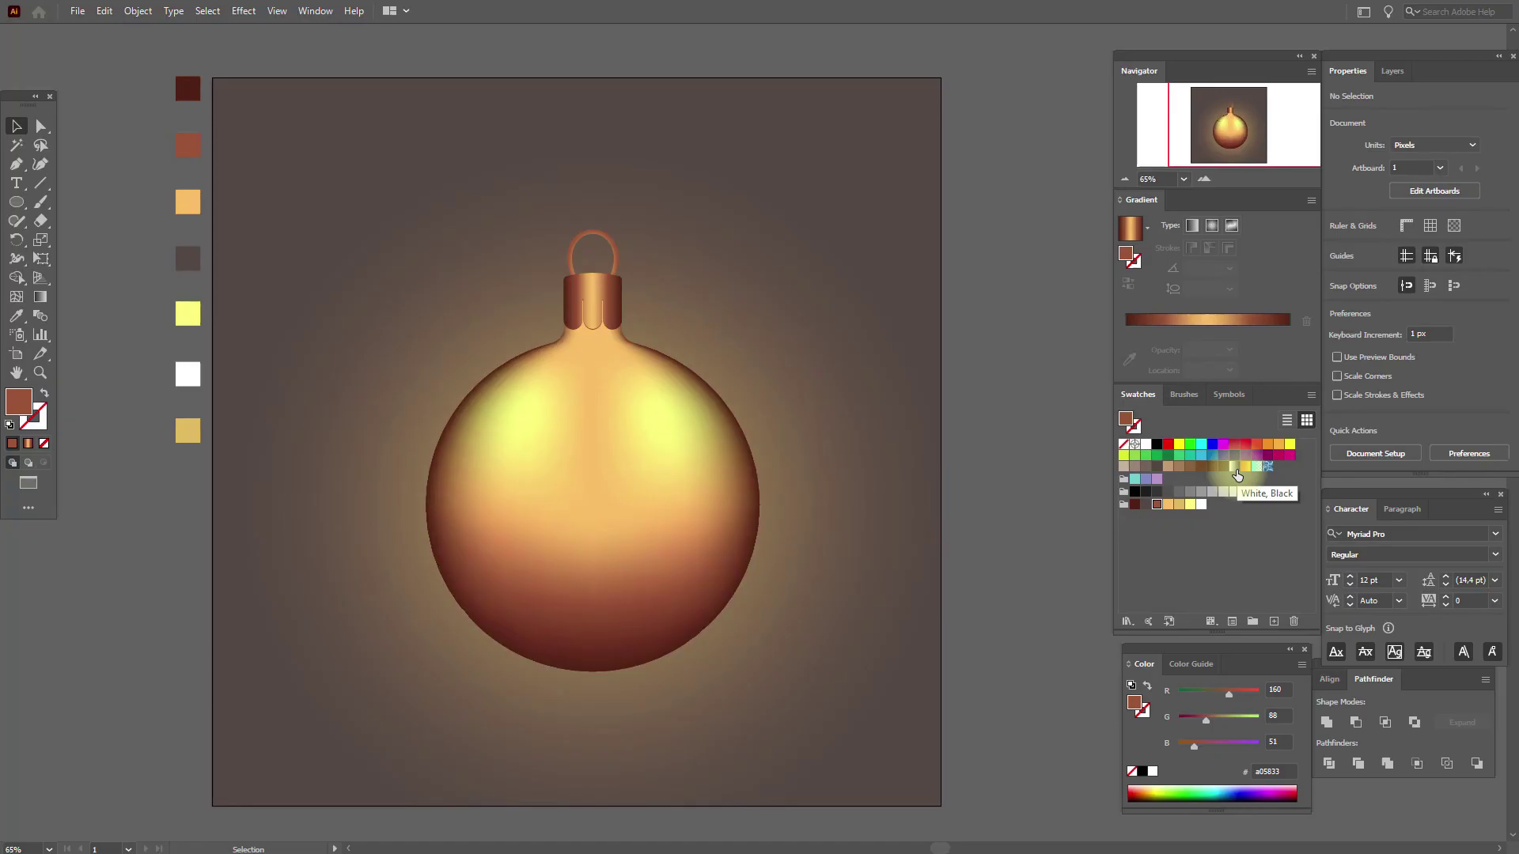
# Step: Draw a circle about 121 px wide beside the ring, filled with the White, Black gradient in radial form
pyautogui.click(1236, 472)
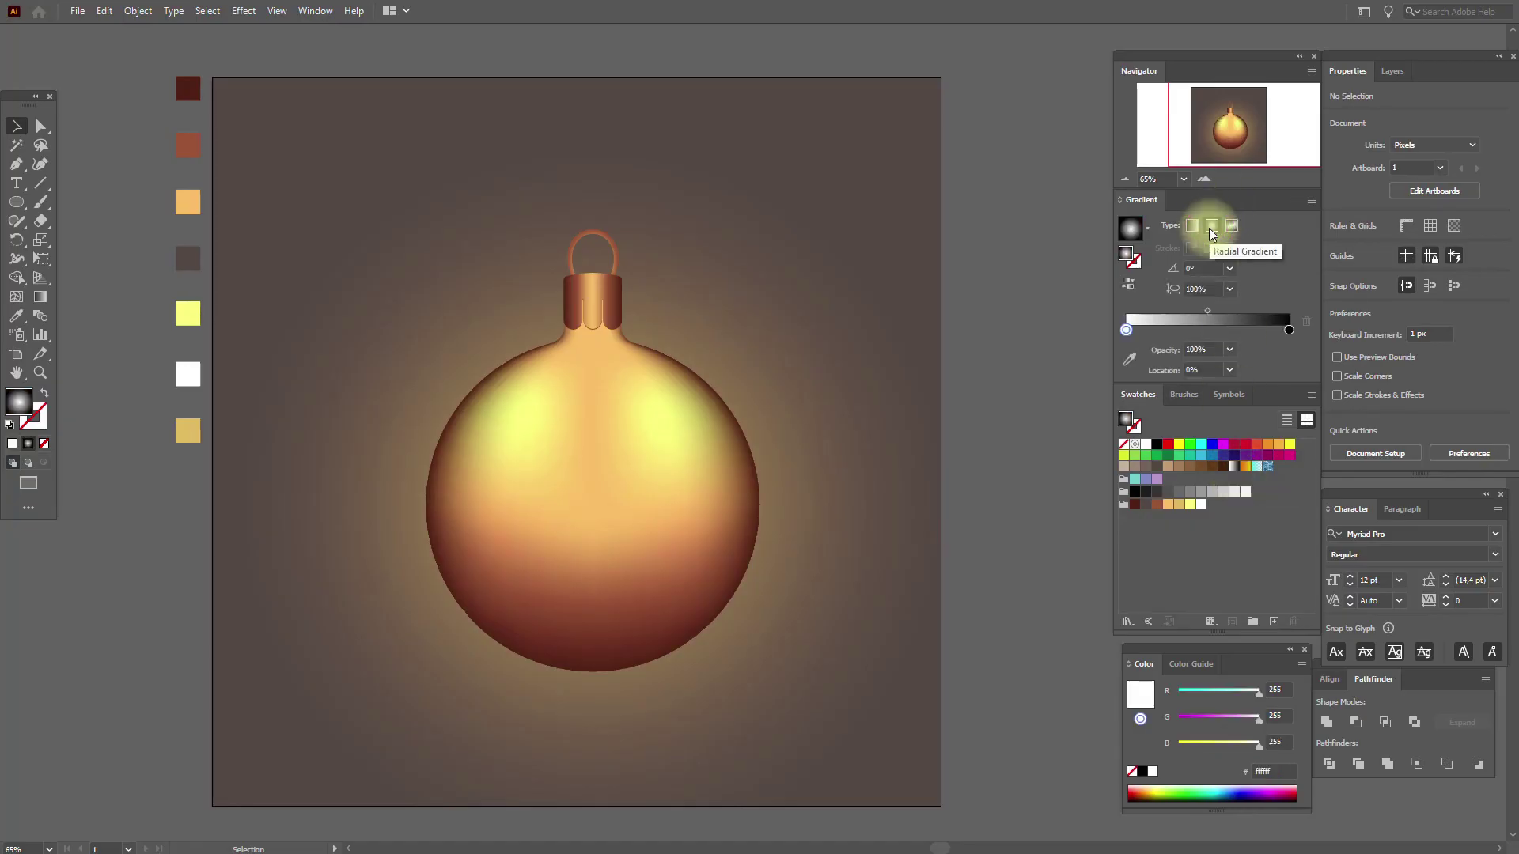
pyautogui.click(16, 201)
pyautogui.moveTo(376, 247); pyautogui.dragTo(420, 334)
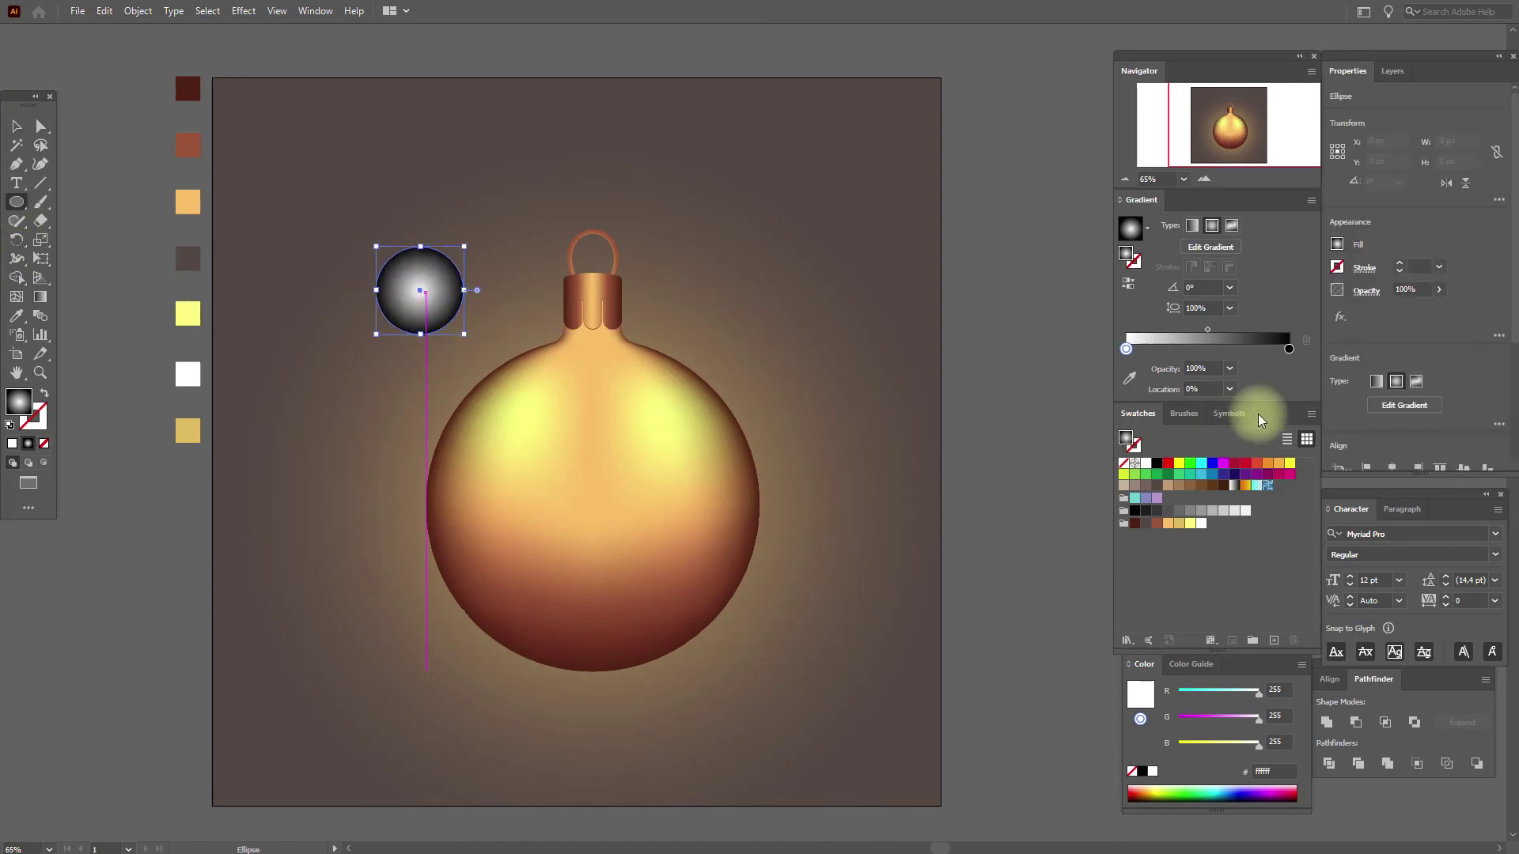
# Step: Set the circle's blending mode to Screen and shift its gradient midpoint to about 35%
pyautogui.click(1366, 291)
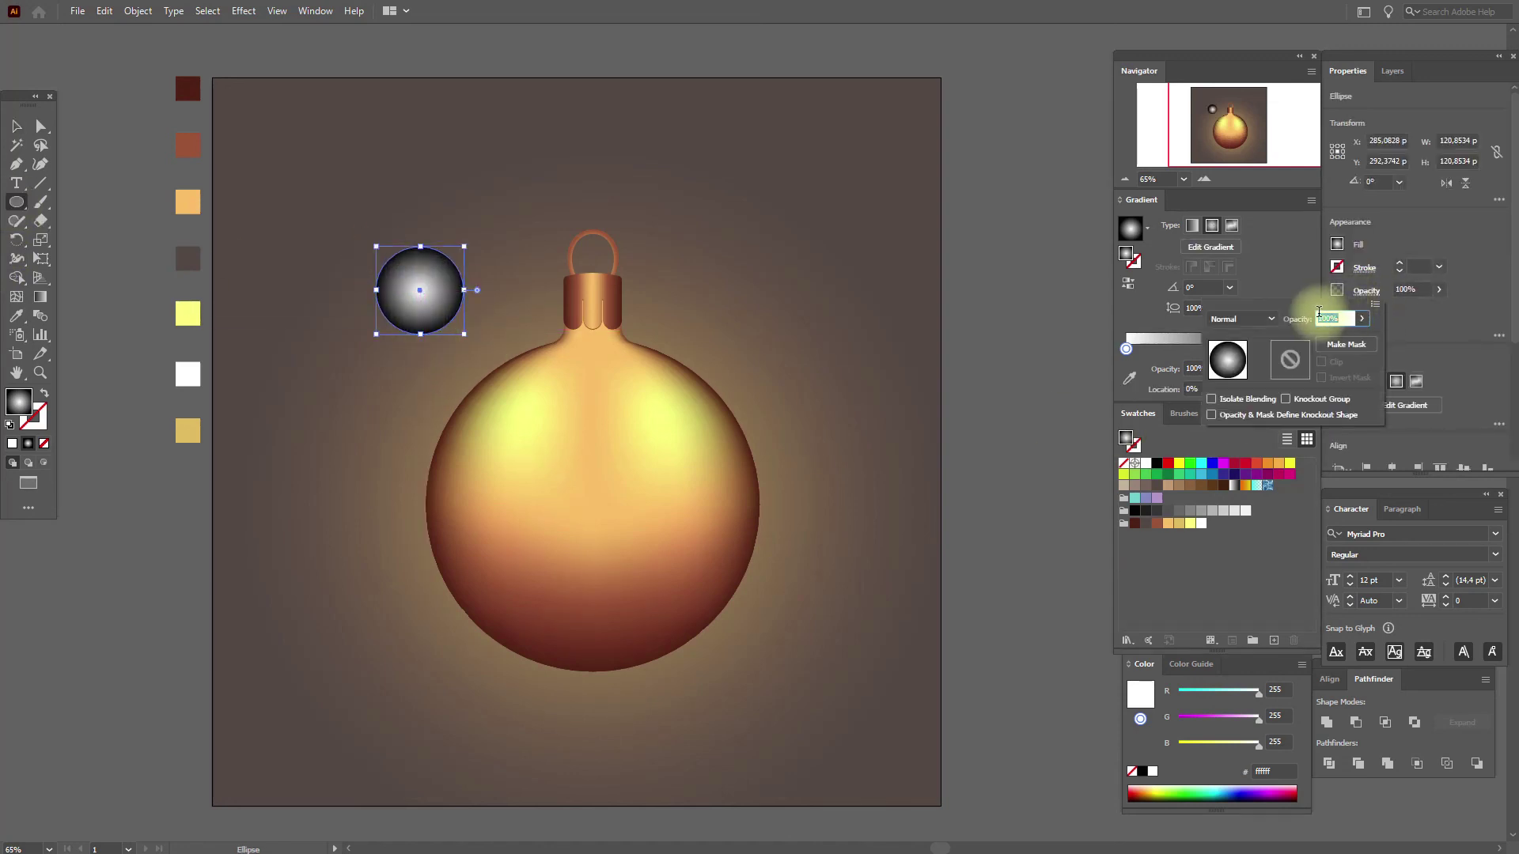
pyautogui.click(1241, 319)
pyautogui.click(1237, 430)
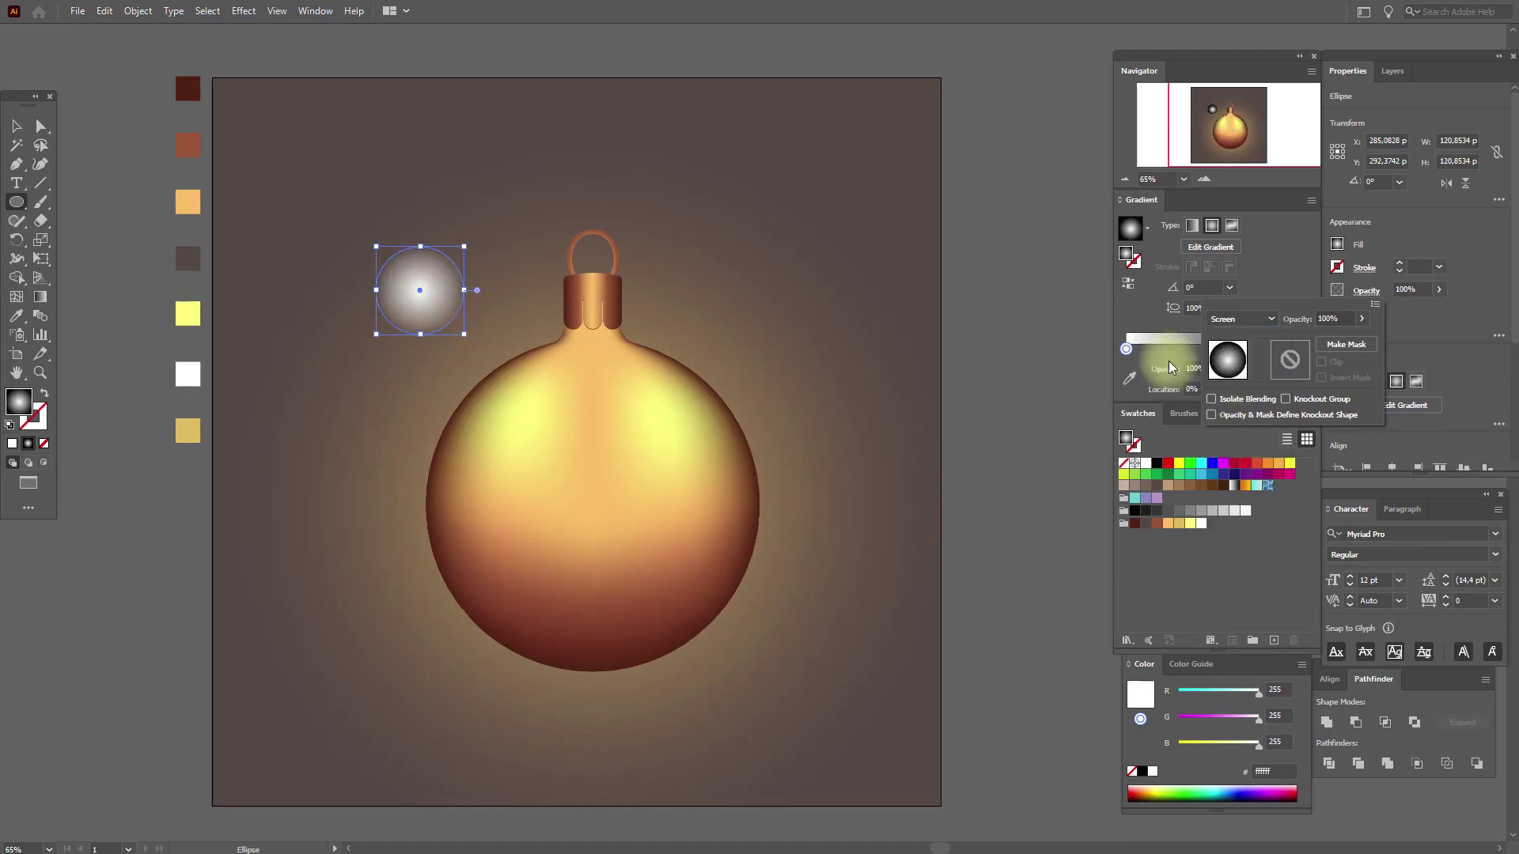
pyautogui.click(1165, 327)
pyautogui.moveTo(1209, 331); pyautogui.dragTo(1193, 340)
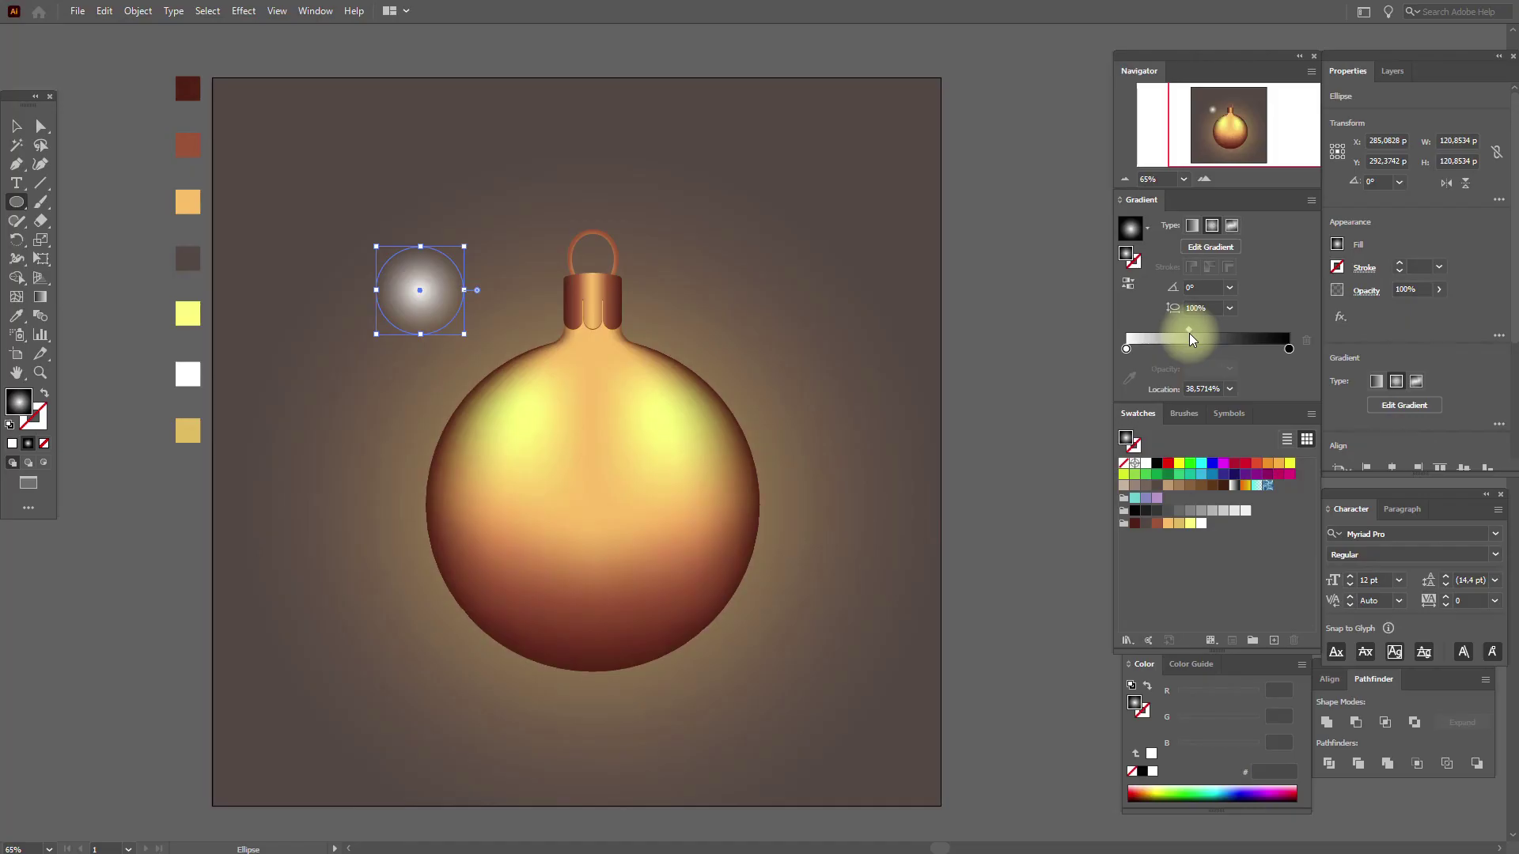
pyautogui.moveTo(1186, 336); pyautogui.dragTo(1184, 336)
# Step: Enlarge and stretch the glow into an oval tilted about 36° and place it on the ball's upper-left highlight
pyautogui.click(15, 126)
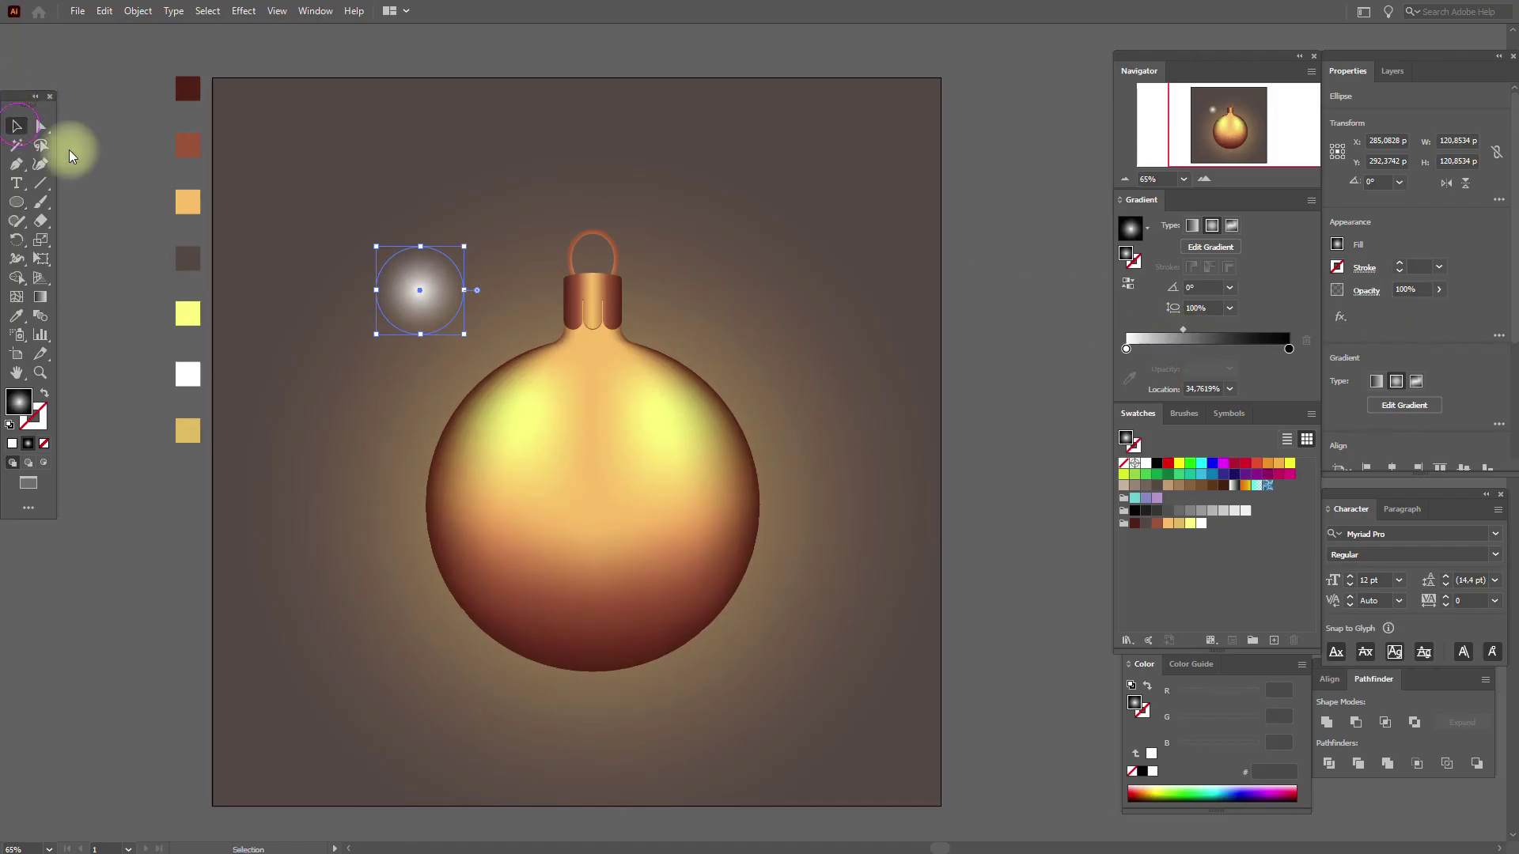
pyautogui.moveTo(462, 290); pyautogui.dragTo(529, 431)
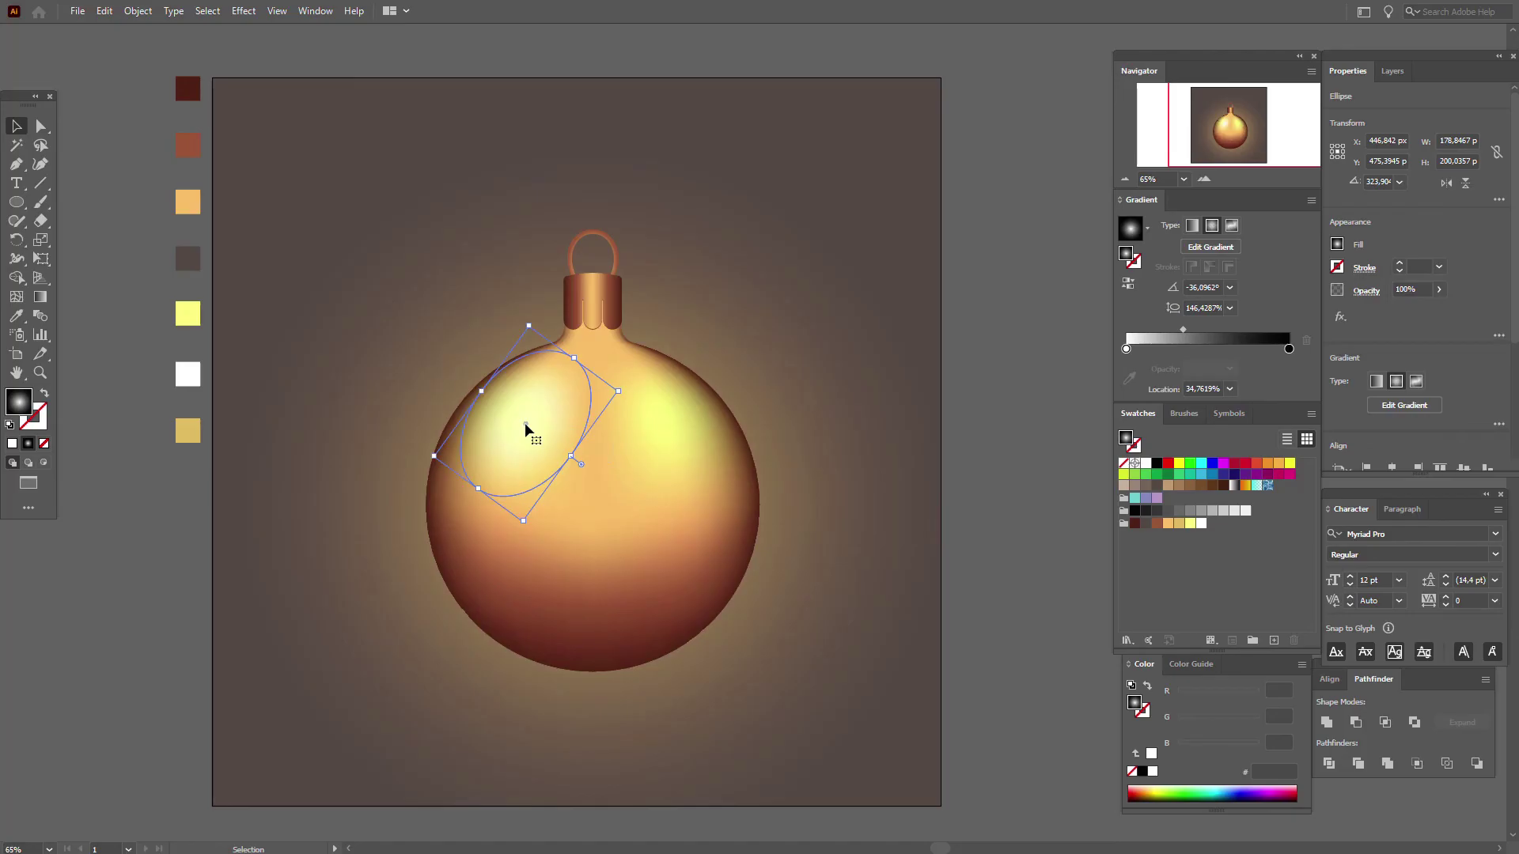
pyautogui.click(966, 425)
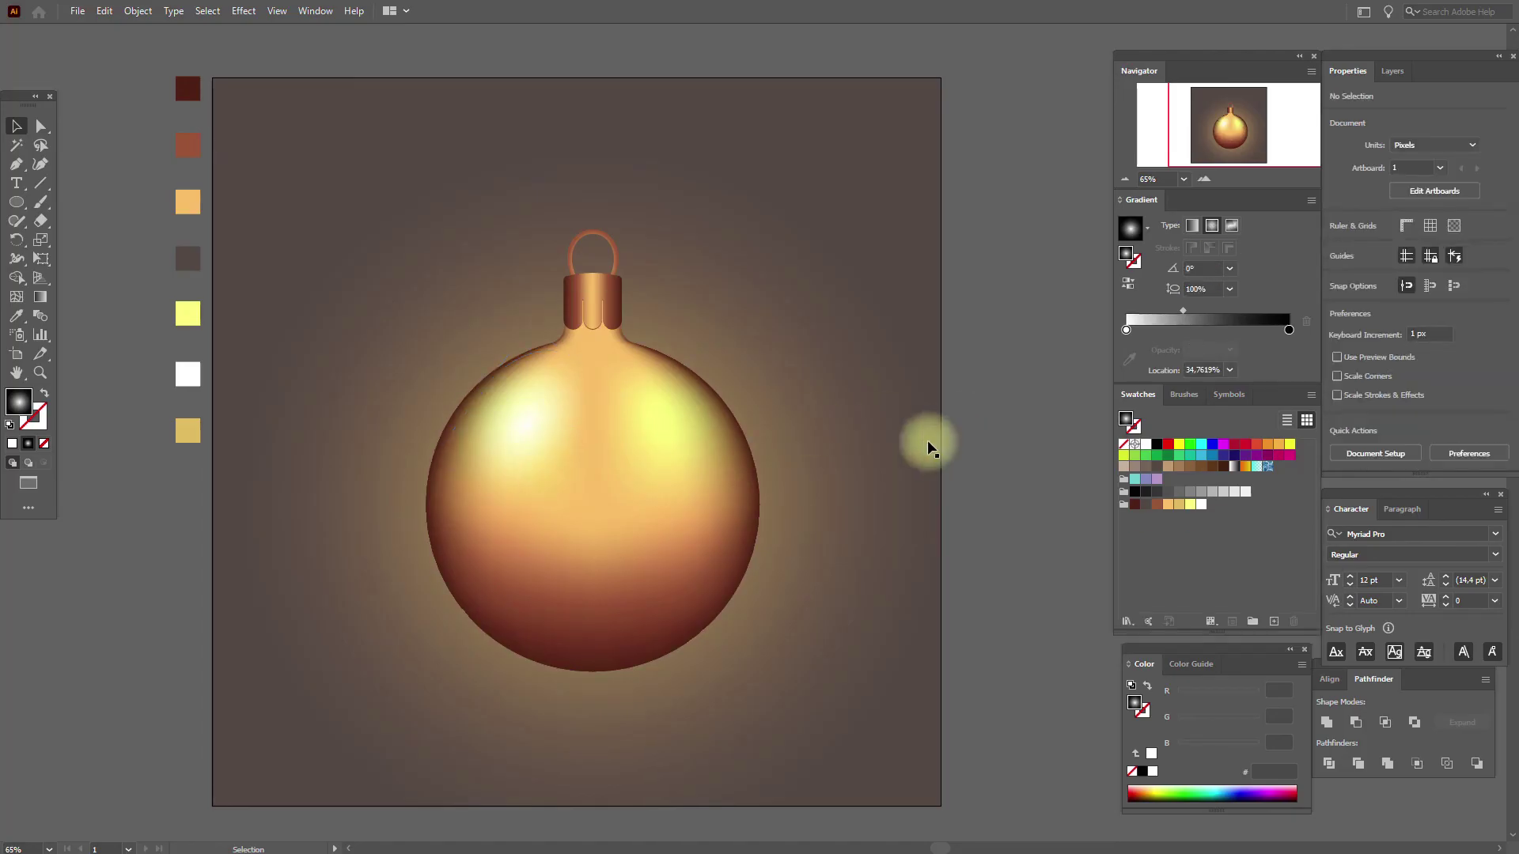
# Step: Duplicate the oval glow and shrink the copy into a small round glint on the ball's upper-right highlight
pyautogui.click(536, 438)
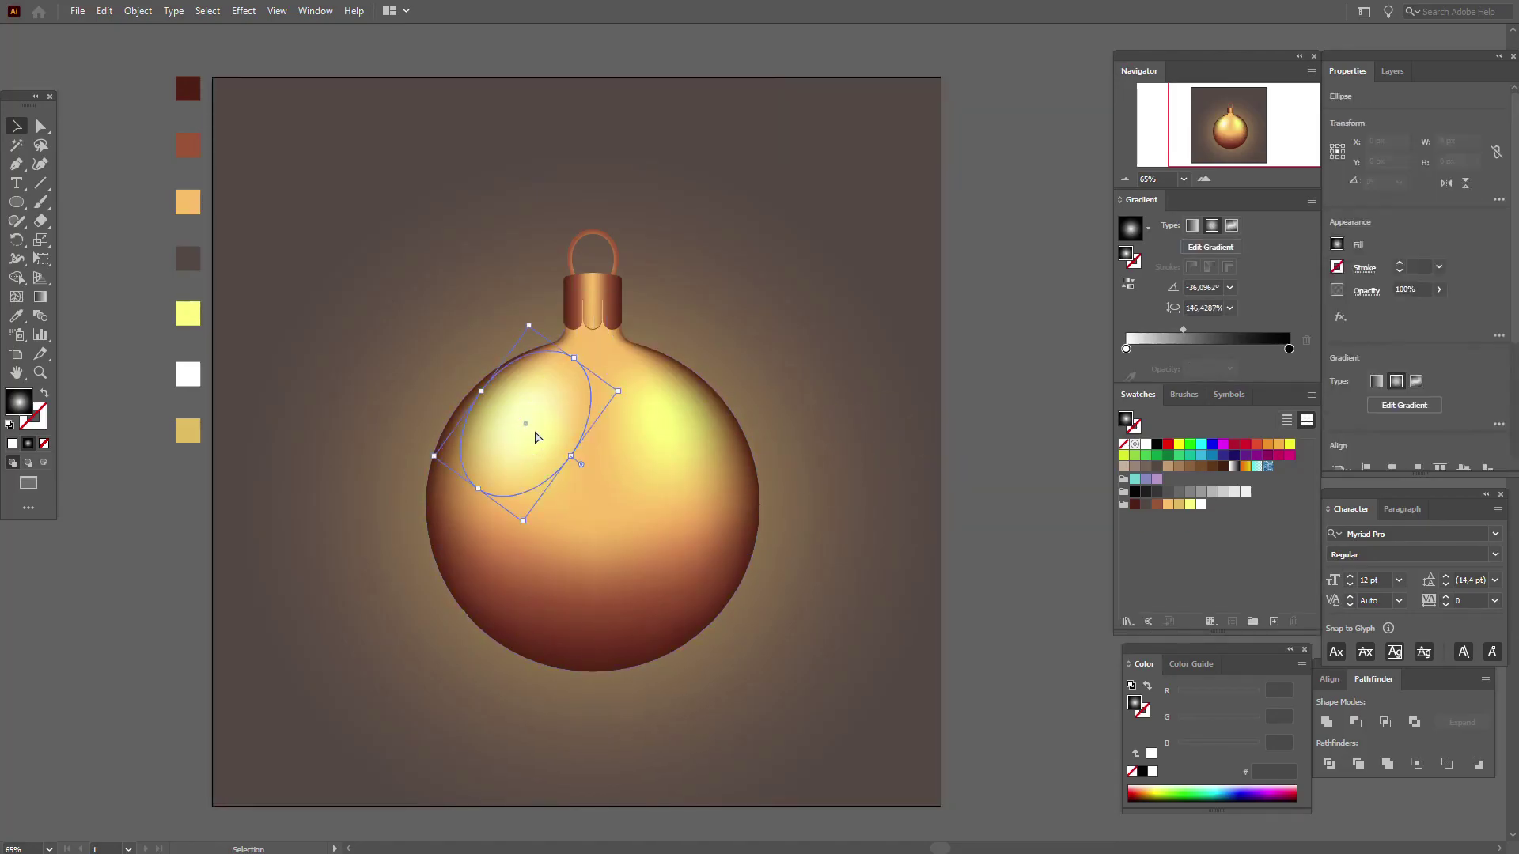
pyautogui.hotkey('ctrl', 'c')
pyautogui.hotkey('ctrl', 'v')
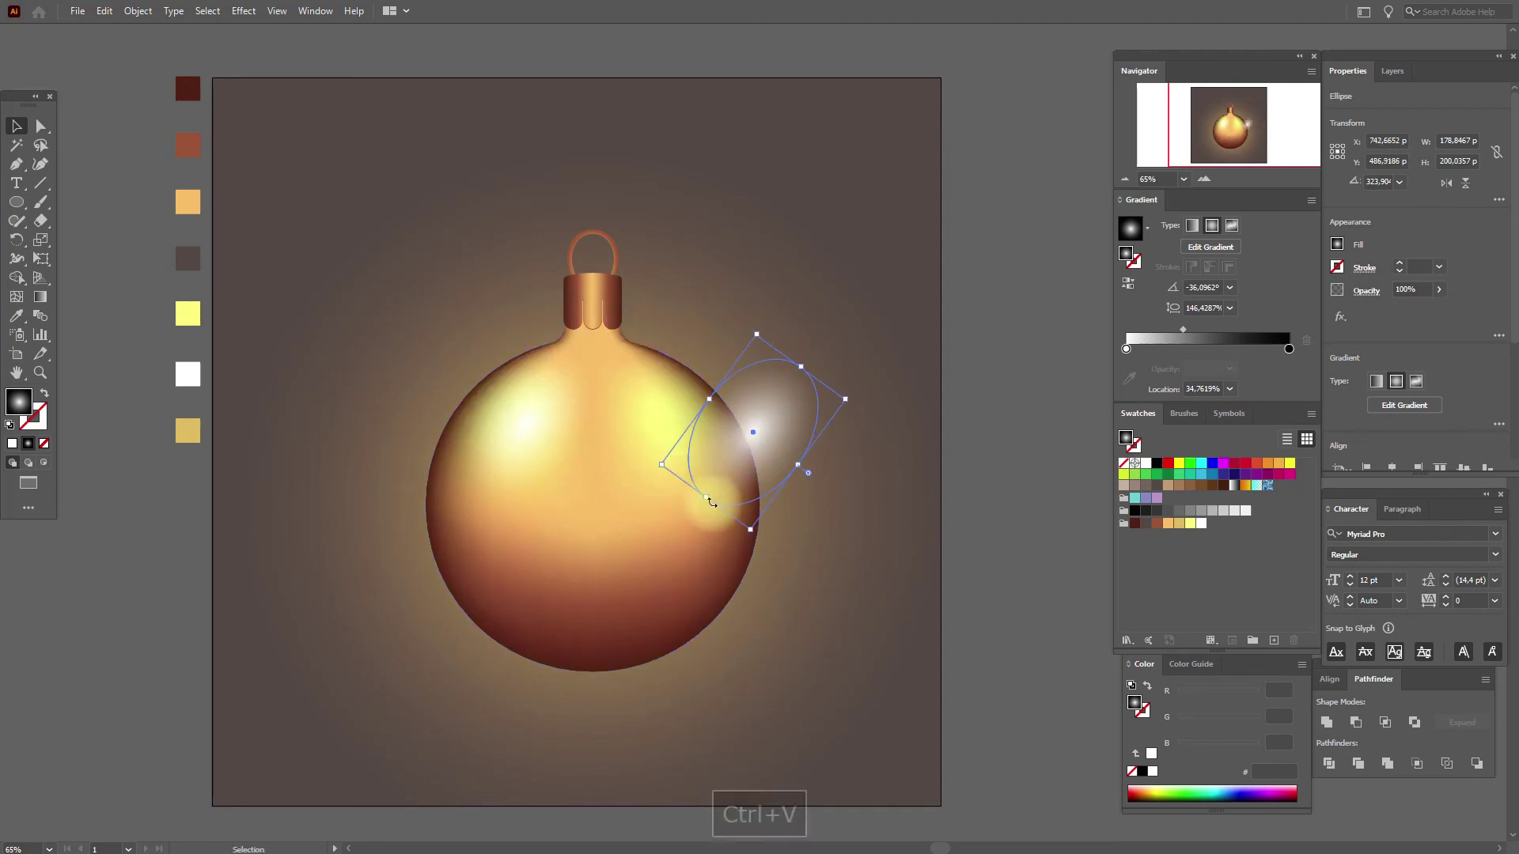
pyautogui.hotkey('ctrl', 'shift', 'a')
pyautogui.click(765, 440)
pyautogui.moveTo(712, 508); pyautogui.dragTo(640, 399)
# Step: Add two more glints to the upper-right highlight by duplicating the small glow, one about 37 px and one about 22 px
pyautogui.hotkey('ctrl', 'c')
pyautogui.hotkey('ctrl', 'v')
pyautogui.moveTo(793, 464); pyautogui.dragTo(668, 409)
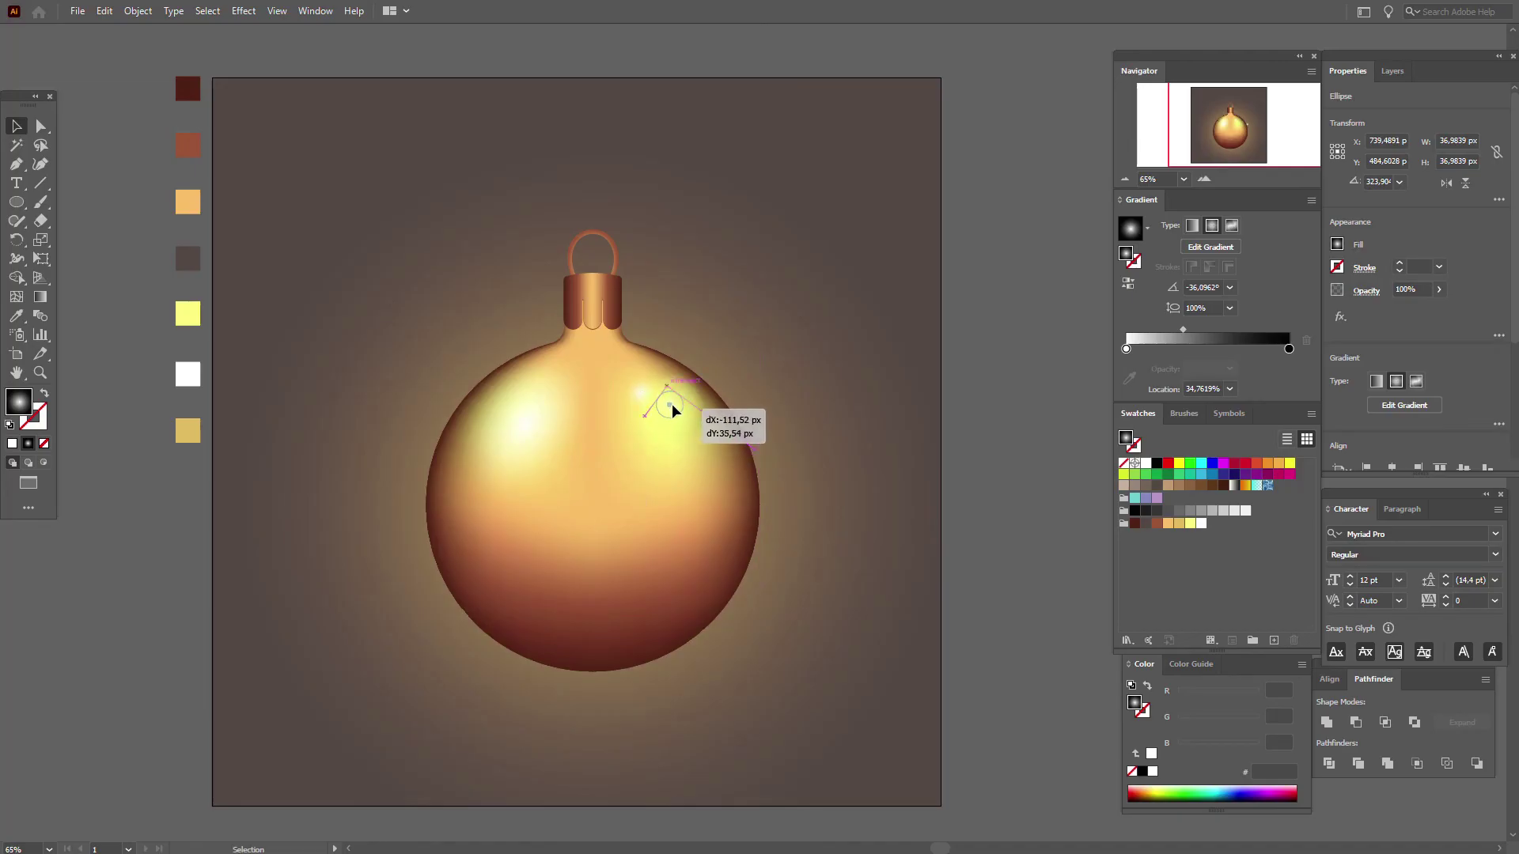
pyautogui.hotkey('ctrl', 'c')
pyautogui.hotkey('ctrl', 'v')
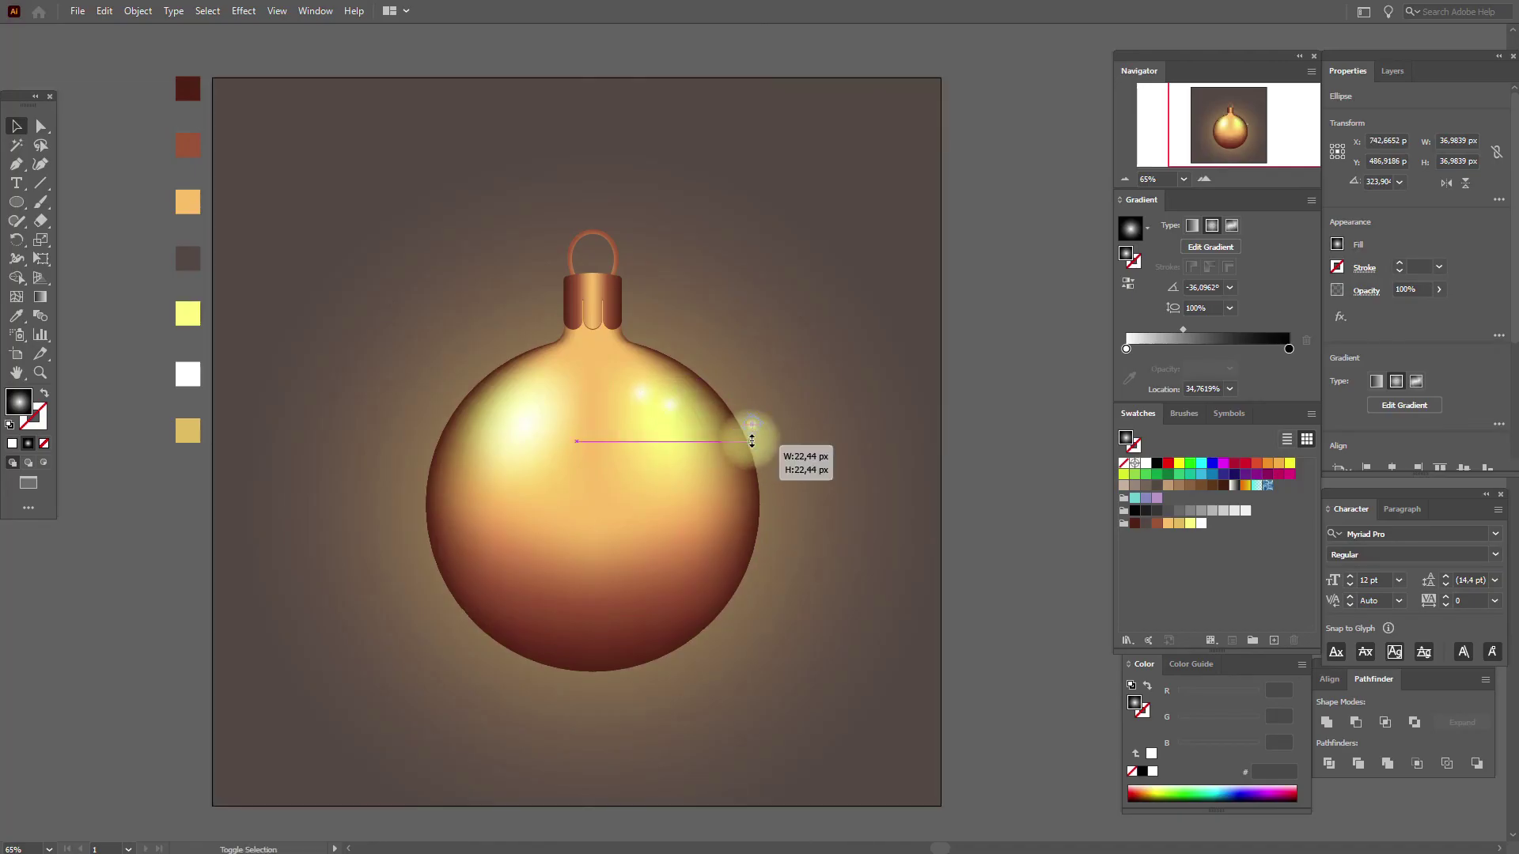
pyautogui.click(757, 427)
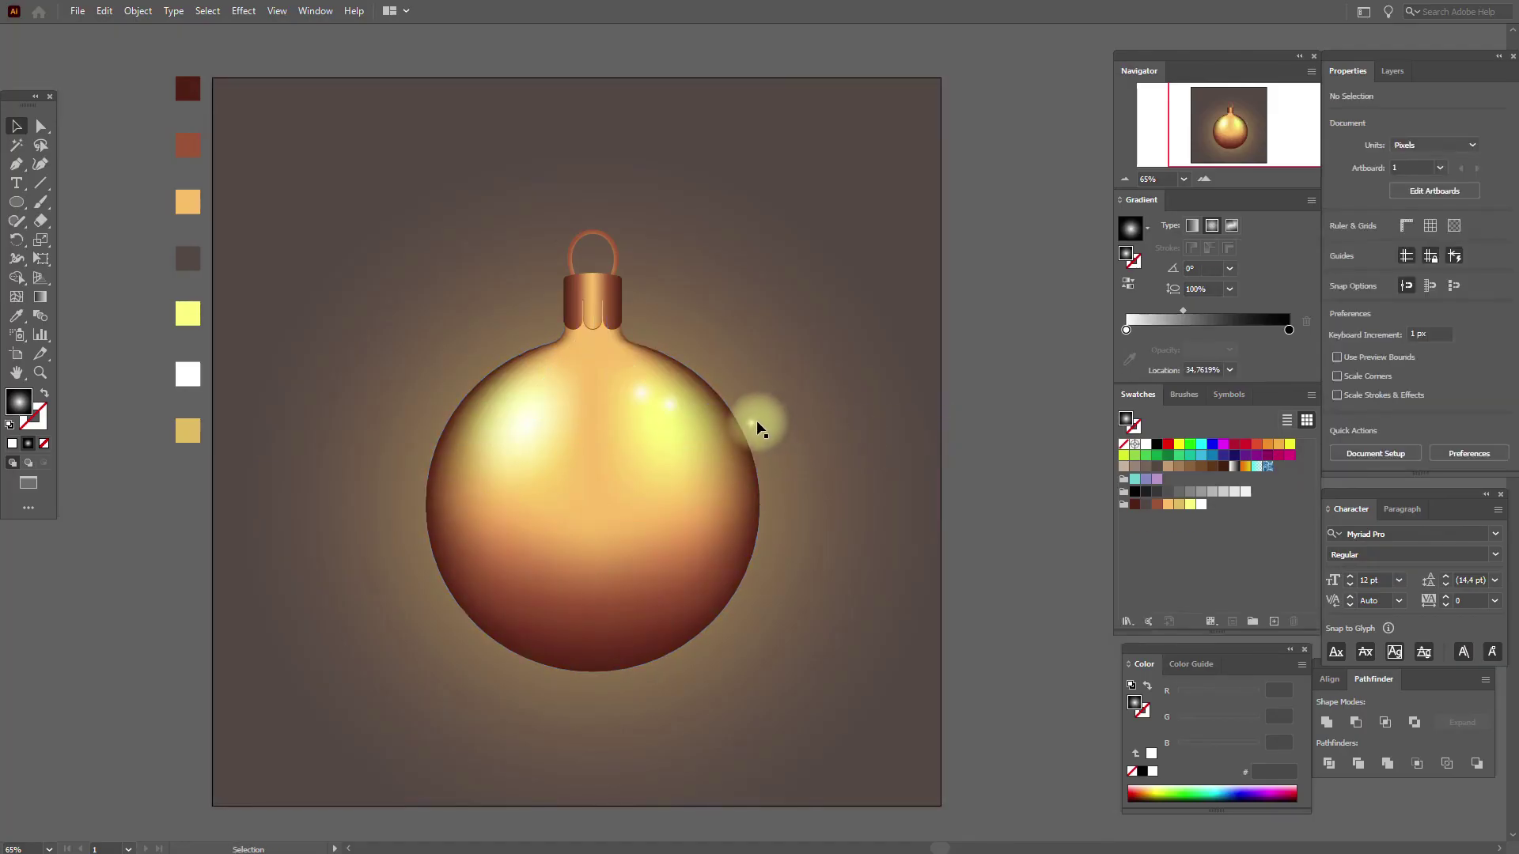
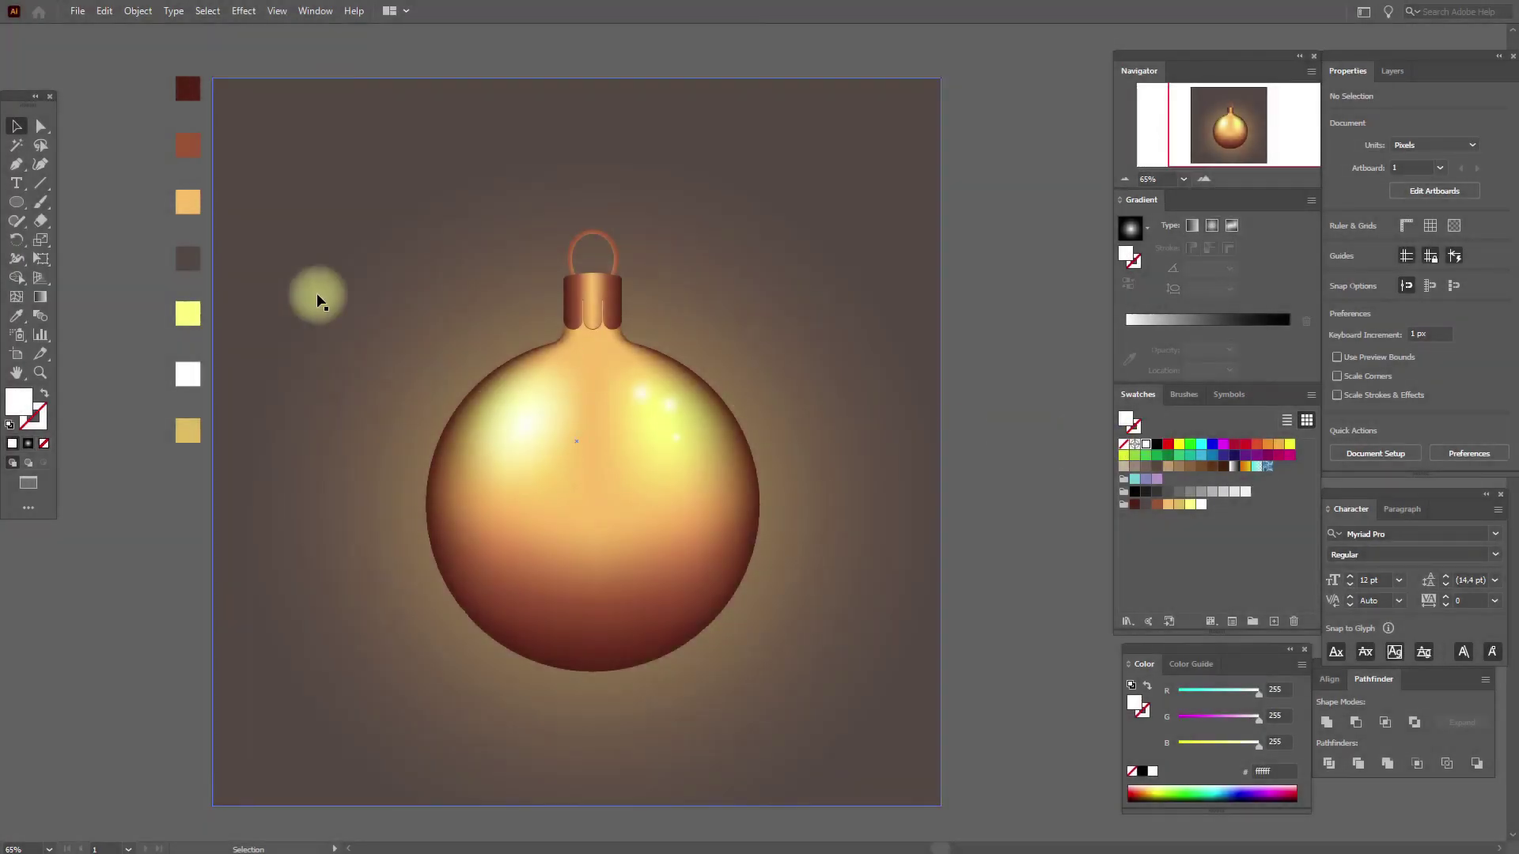
# Step: Create a white five-pointed star with Radius 1 of 53 px and Radius 2 of 27 px beside the artboard
pyautogui.click(12, 208)
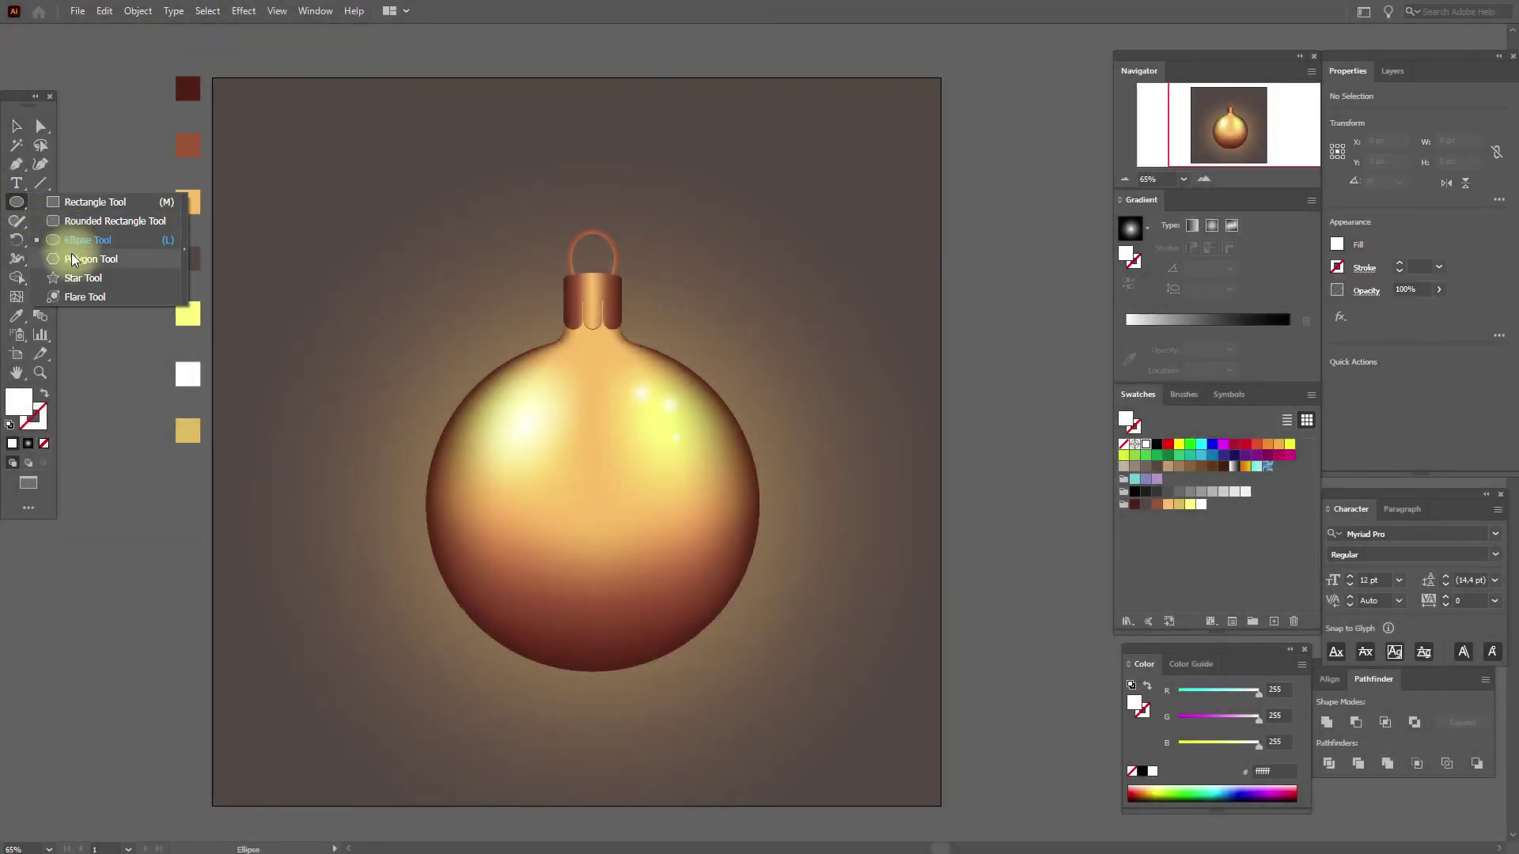
pyautogui.click(83, 277)
pyautogui.click(130, 303)
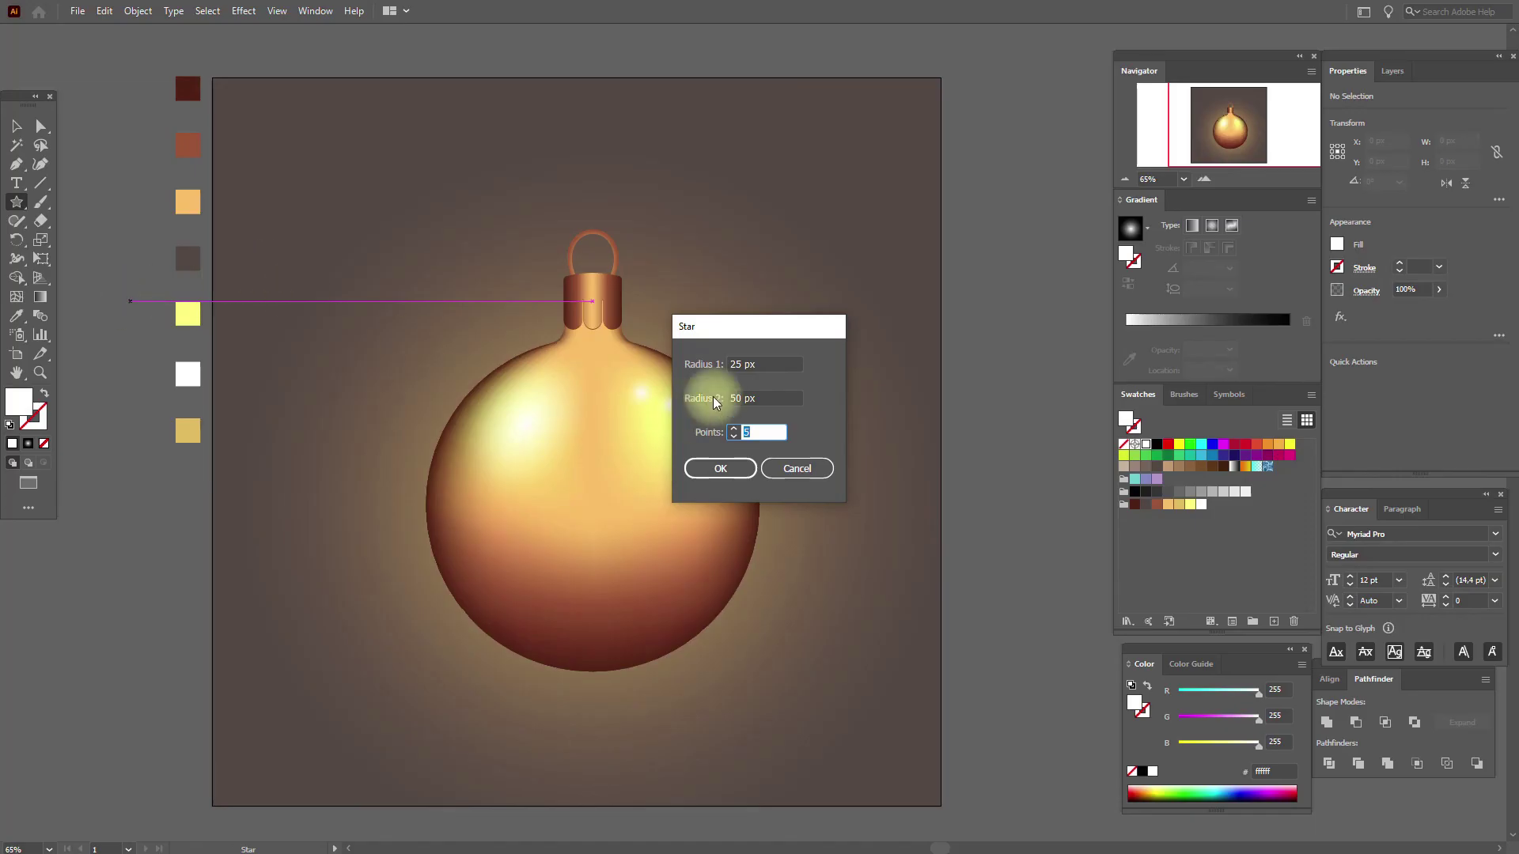
pyautogui.click(761, 365)
pyautogui.write('53')
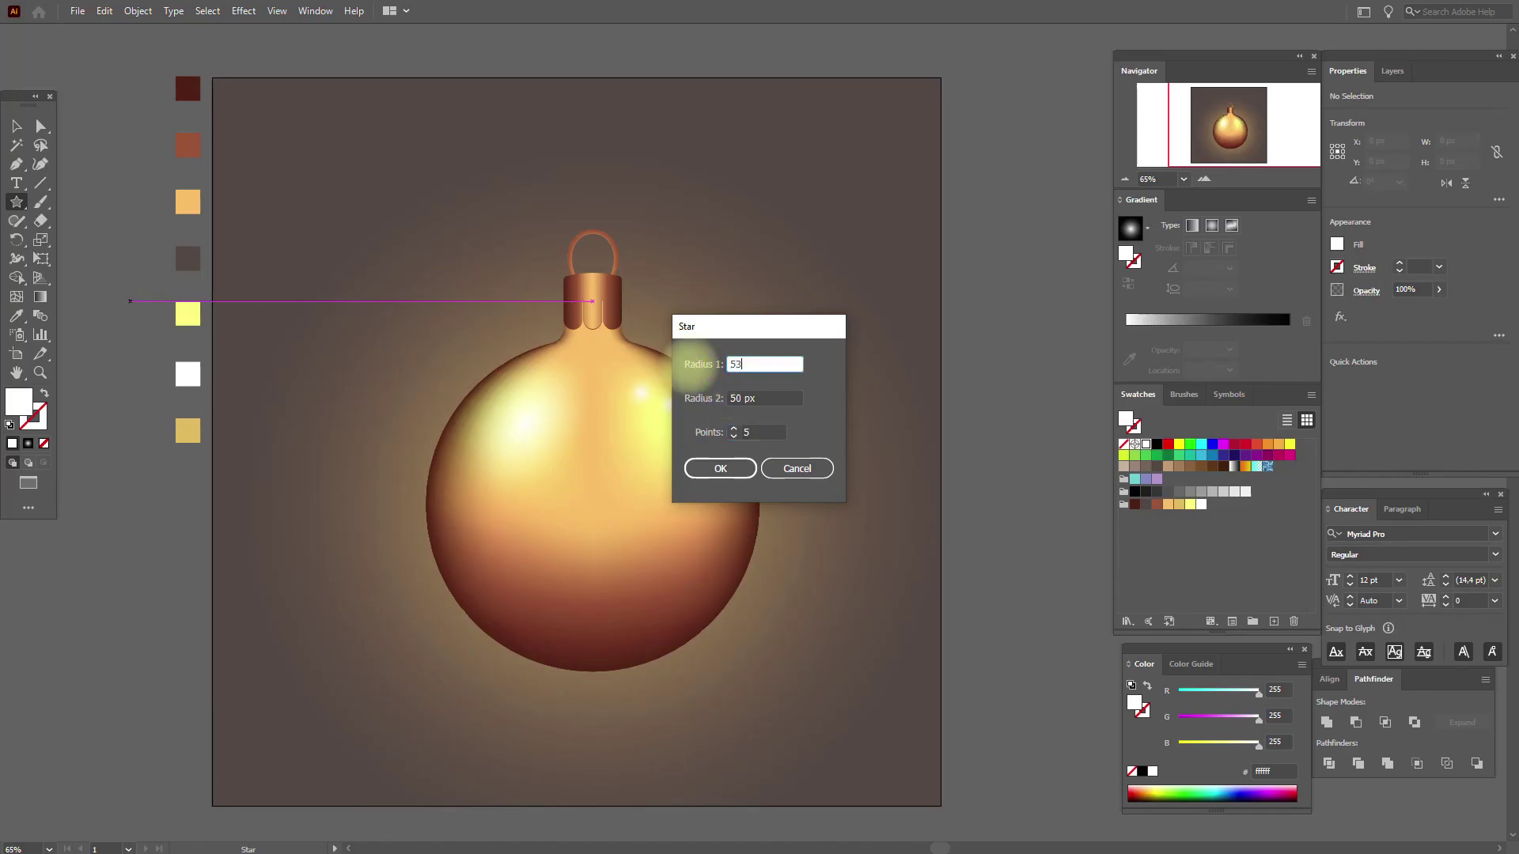
pyautogui.click(781, 398)
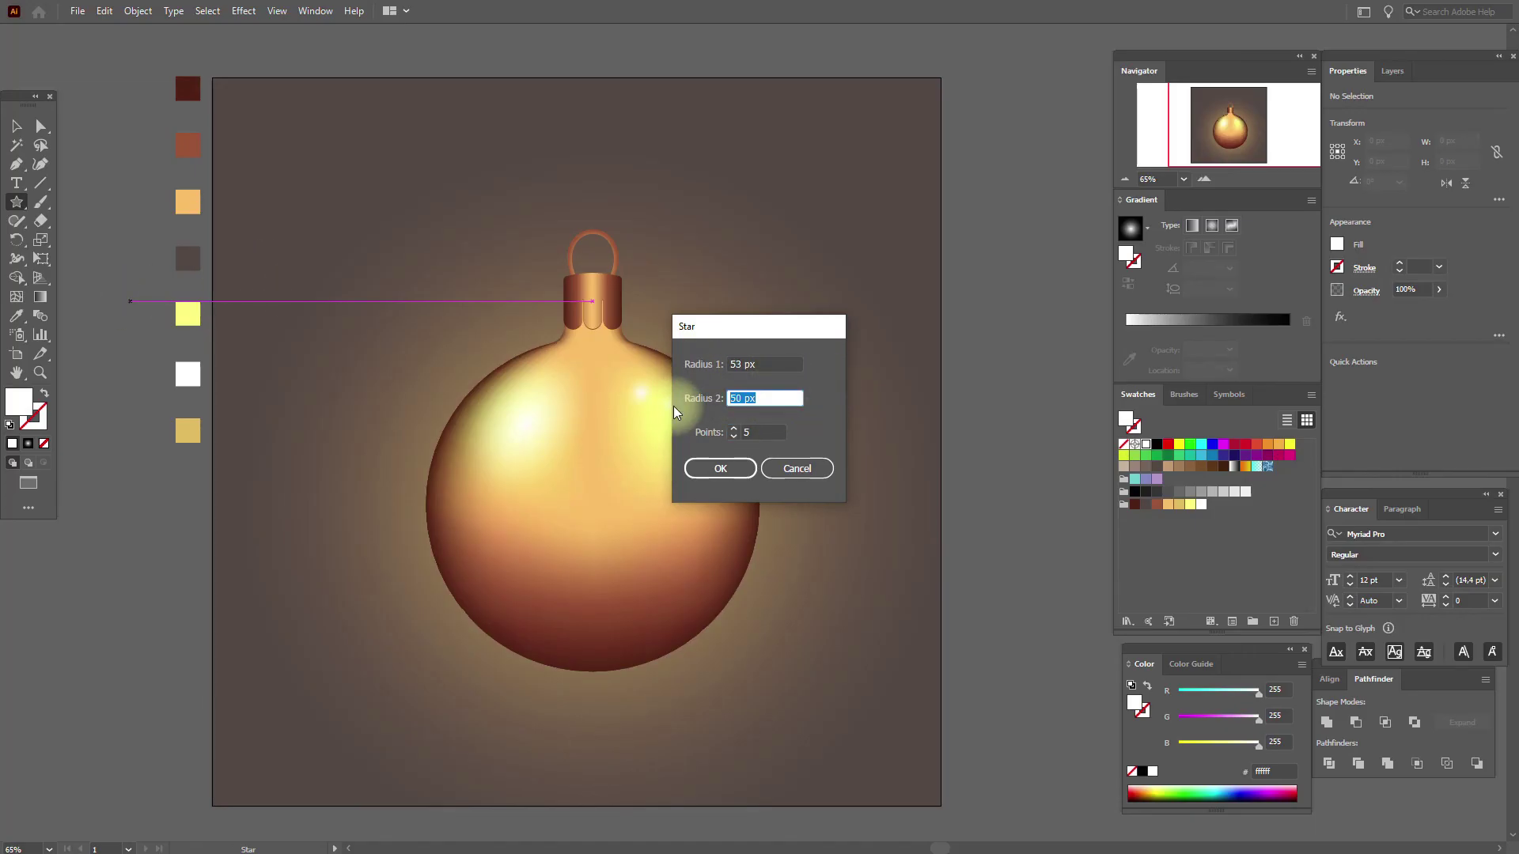
pyautogui.write('27')
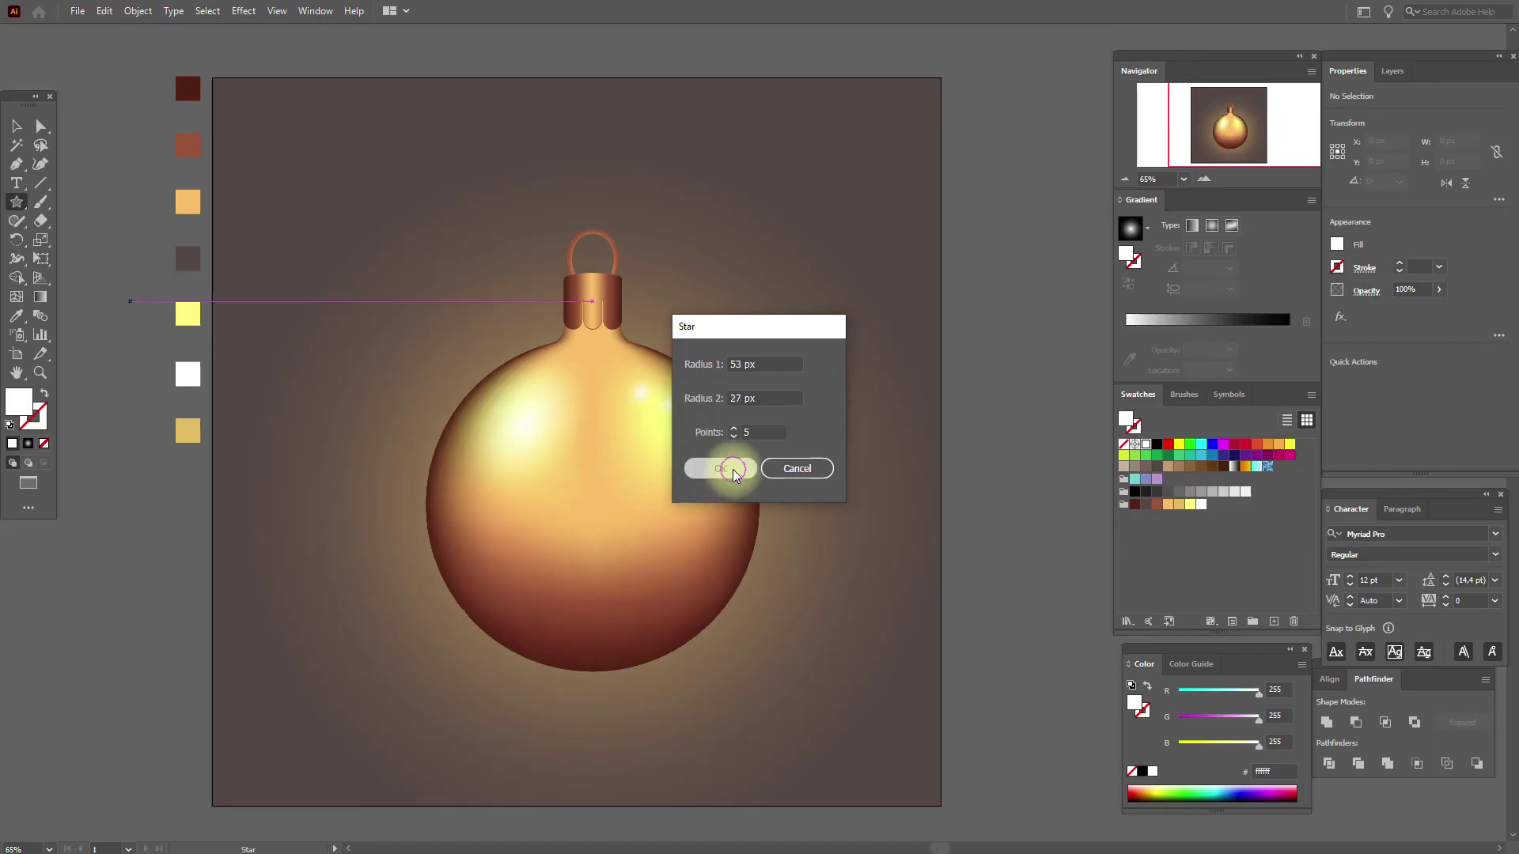
pyautogui.click(720, 468)
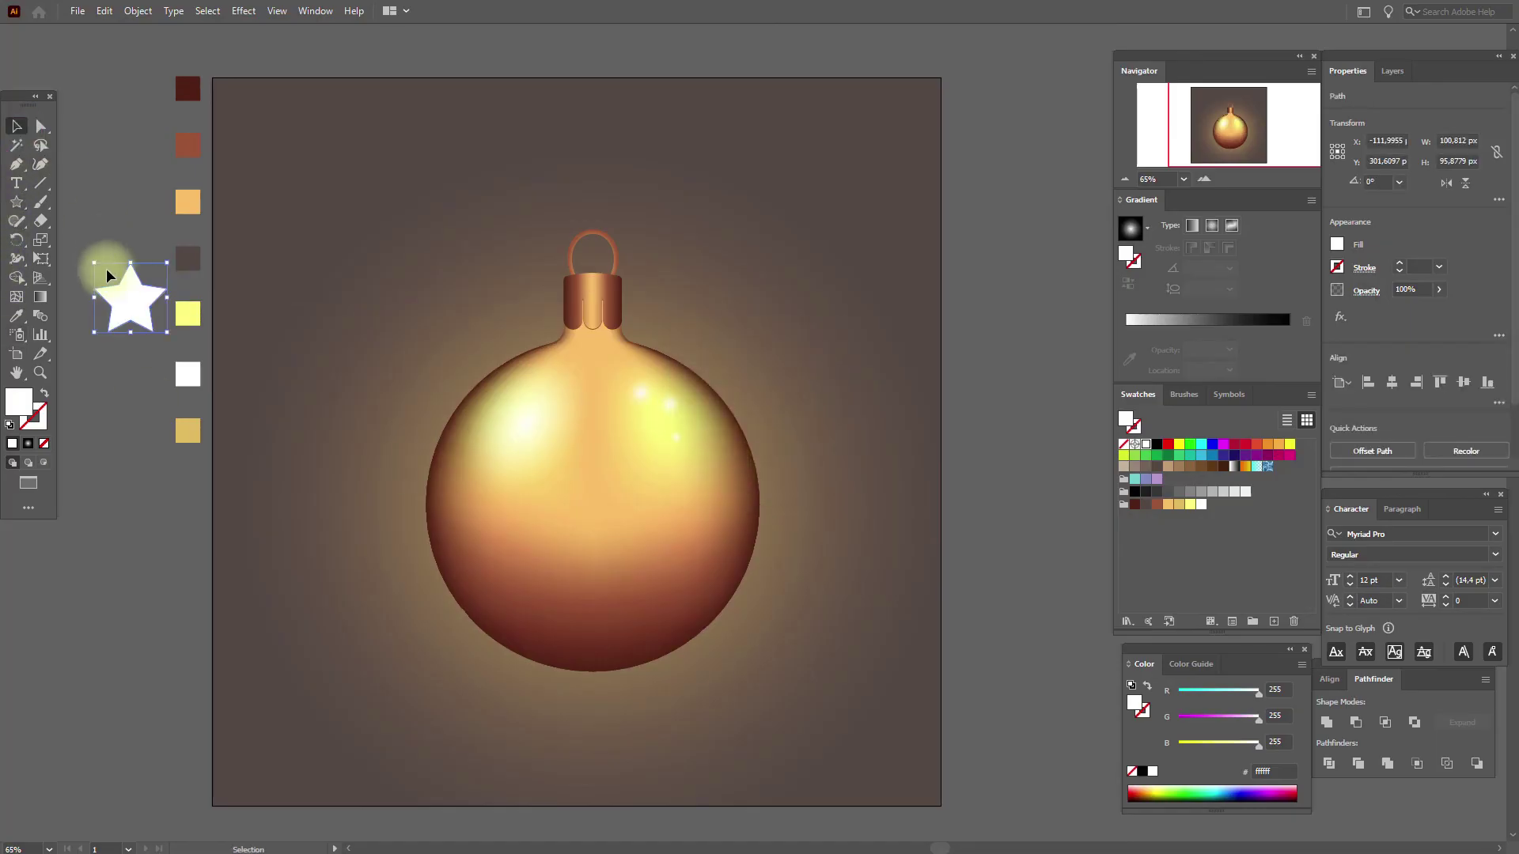
# Step: Move the star to the ball's upper-left side and apply a Transform effect with a 150 px horizontal move and four copies
pyautogui.moveTo(129, 296); pyautogui.dragTo(408, 372)
pyautogui.click(244, 11)
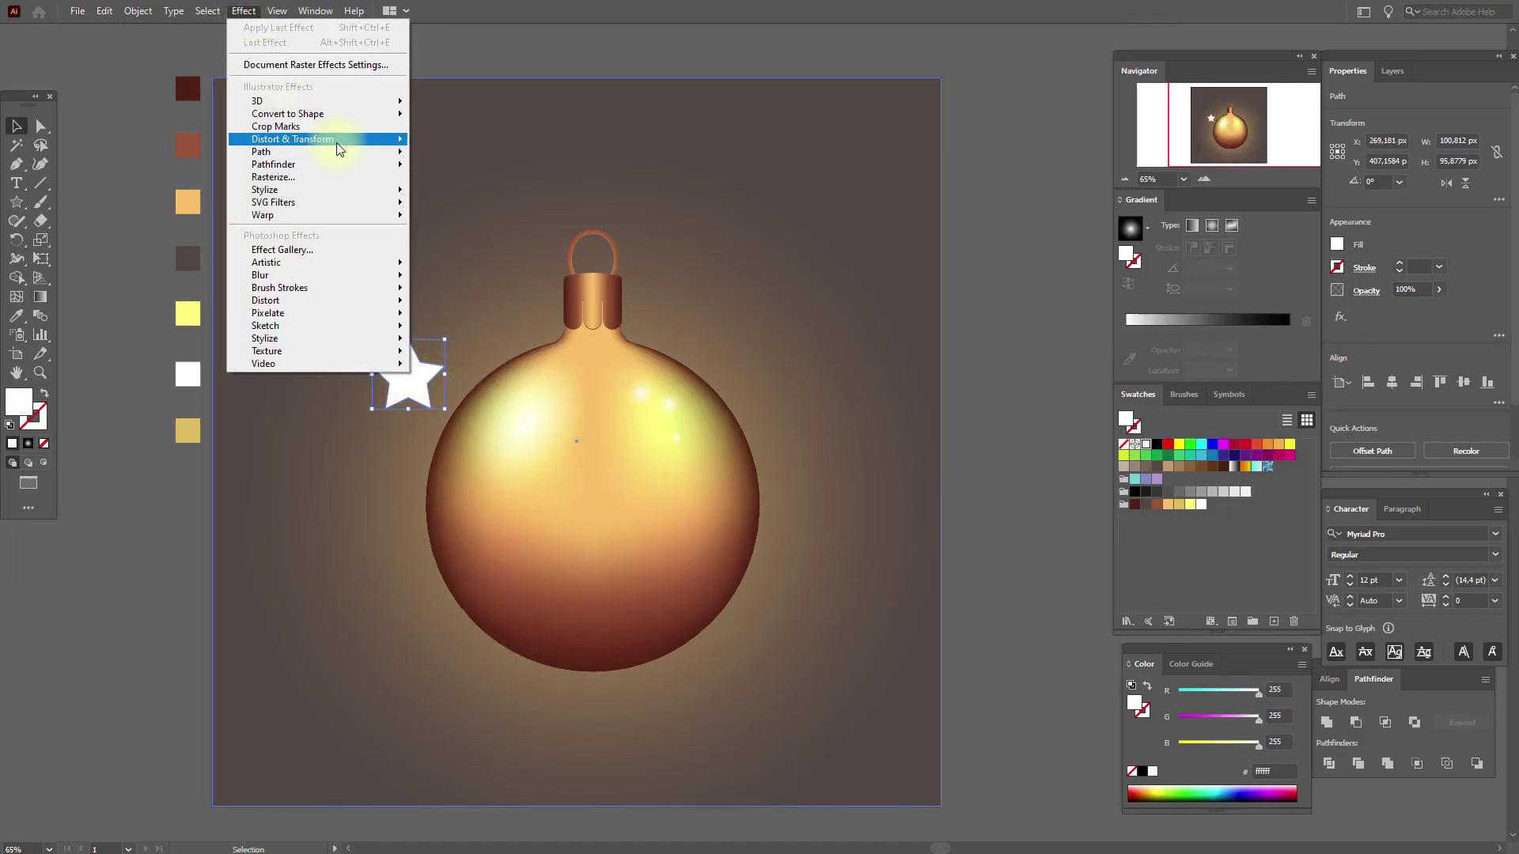
pyautogui.click(475, 194)
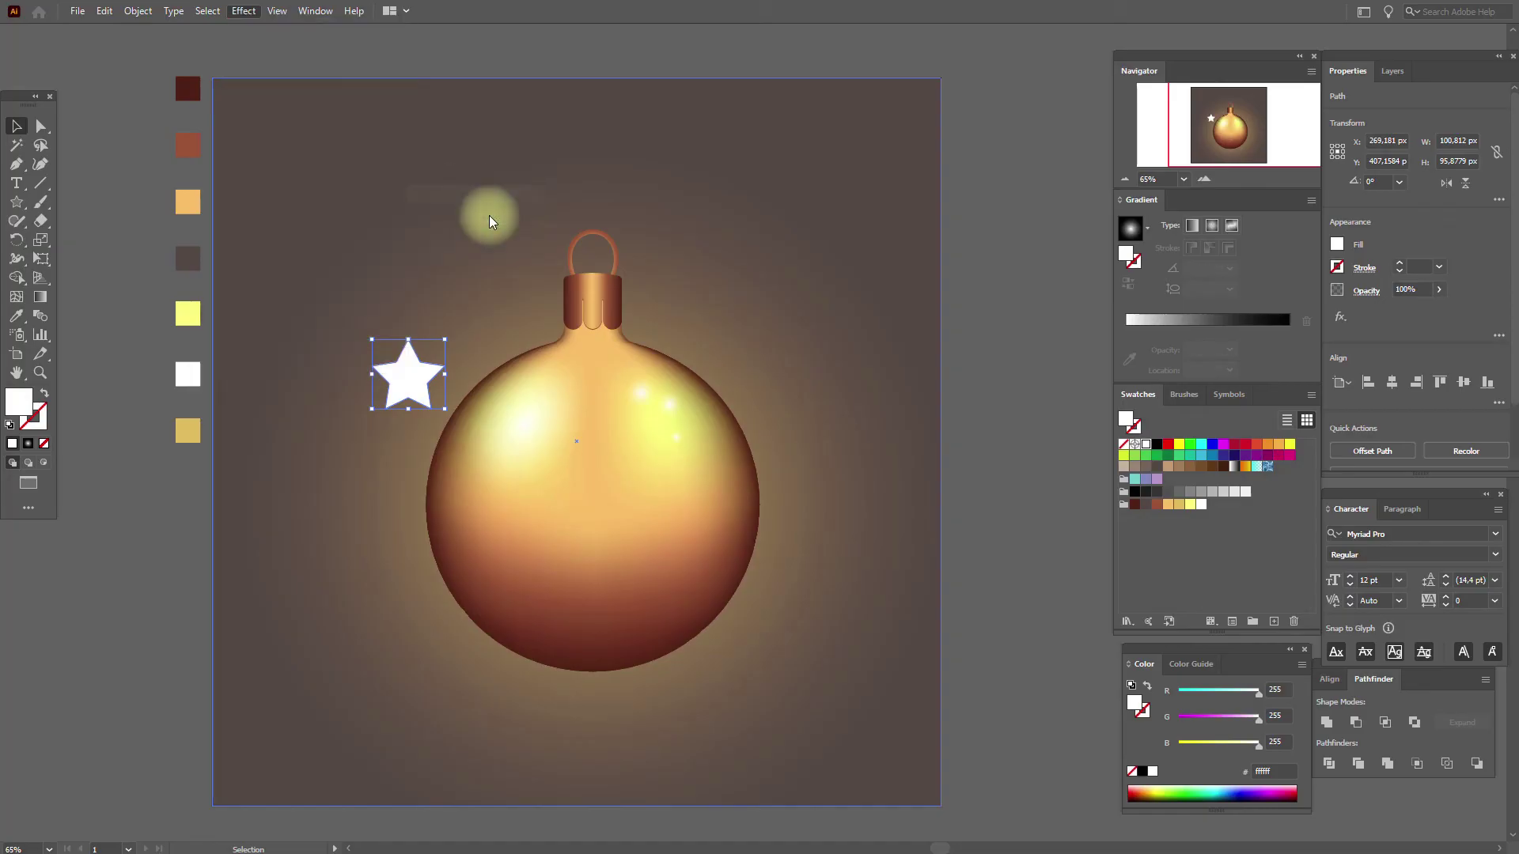
pyautogui.click(1060, 540)
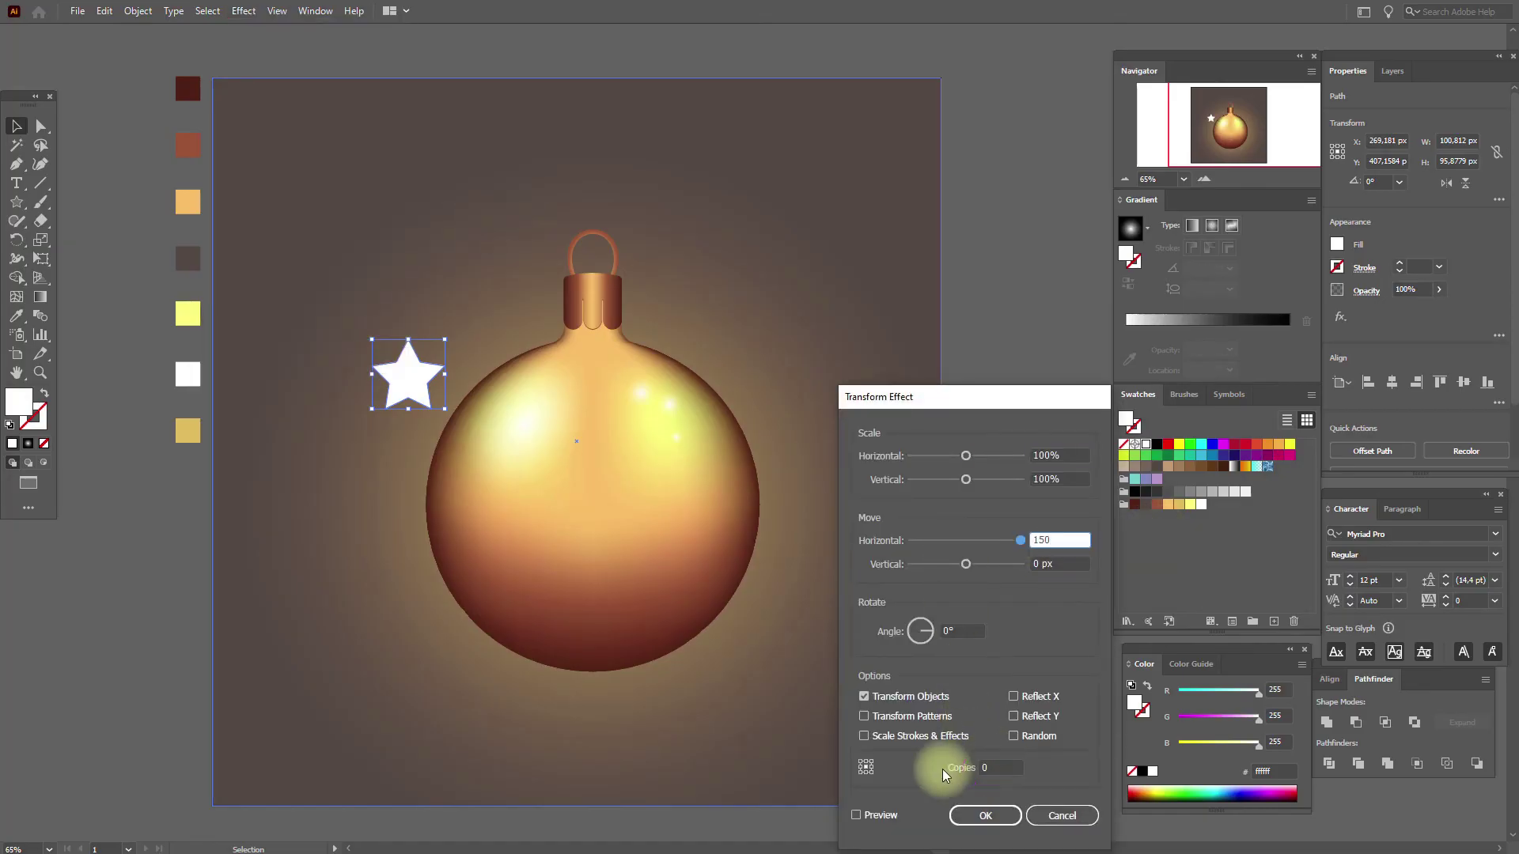
pyautogui.click(985, 767)
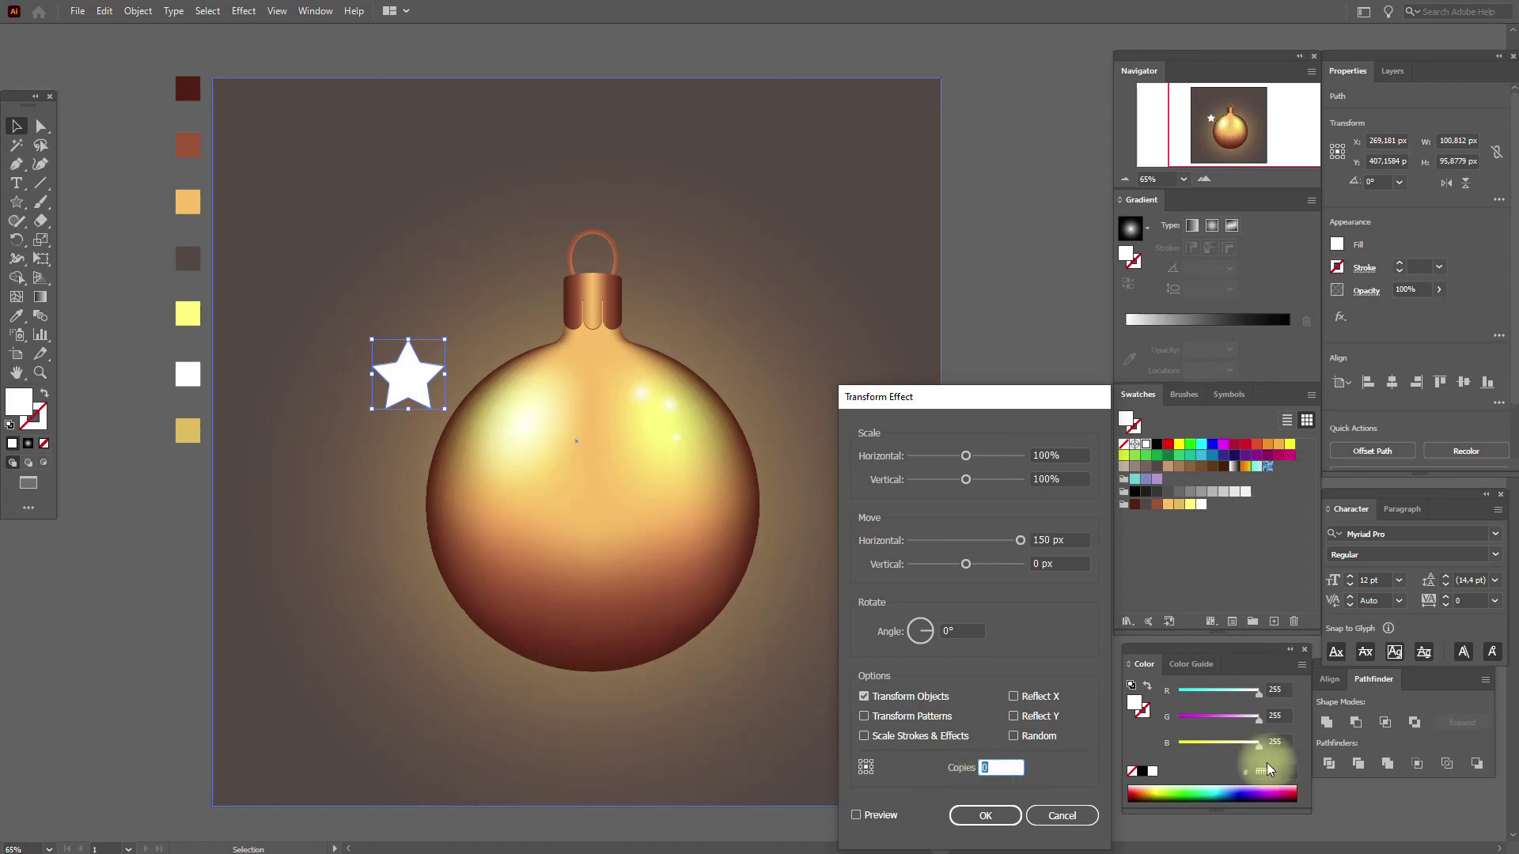
pyautogui.click(993, 814)
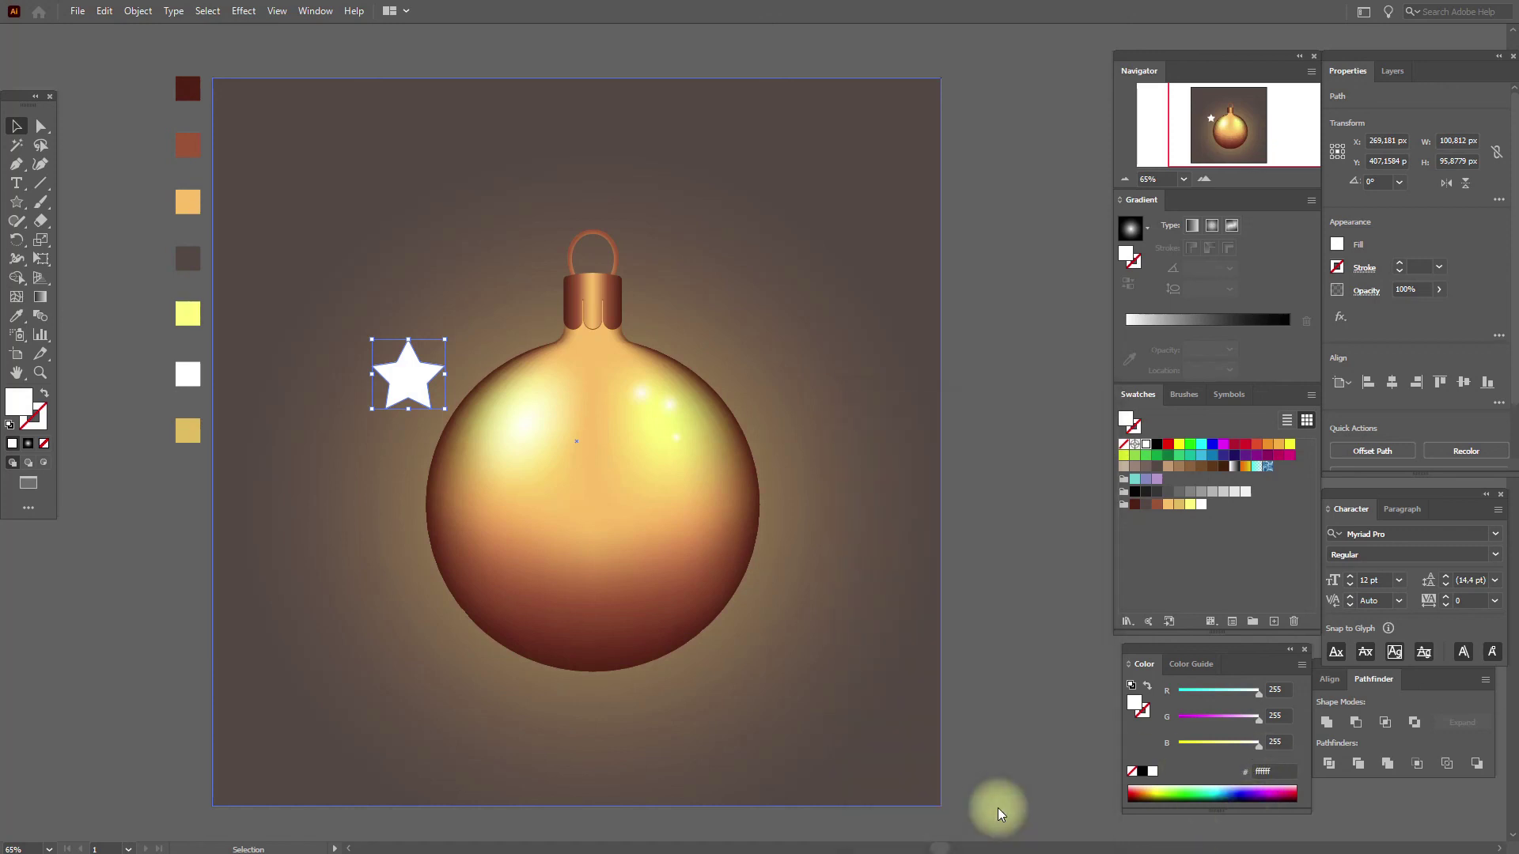
# Step: Apply a second Transform effect to the star row with a 150 px vertical move and four copies
pyautogui.click(244, 11)
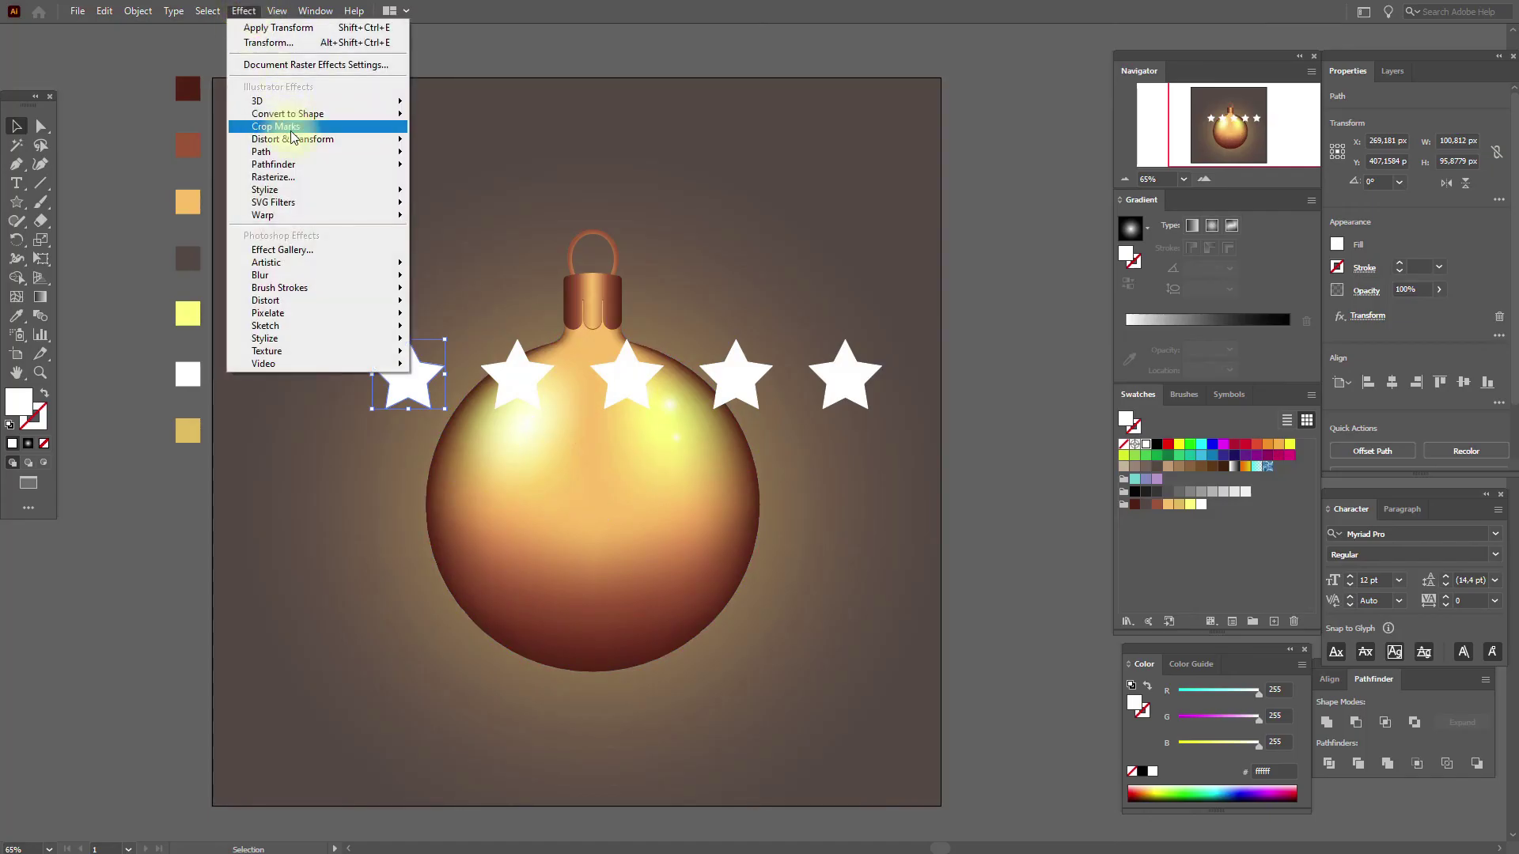
pyautogui.moveTo(298, 139)
pyautogui.click(493, 199)
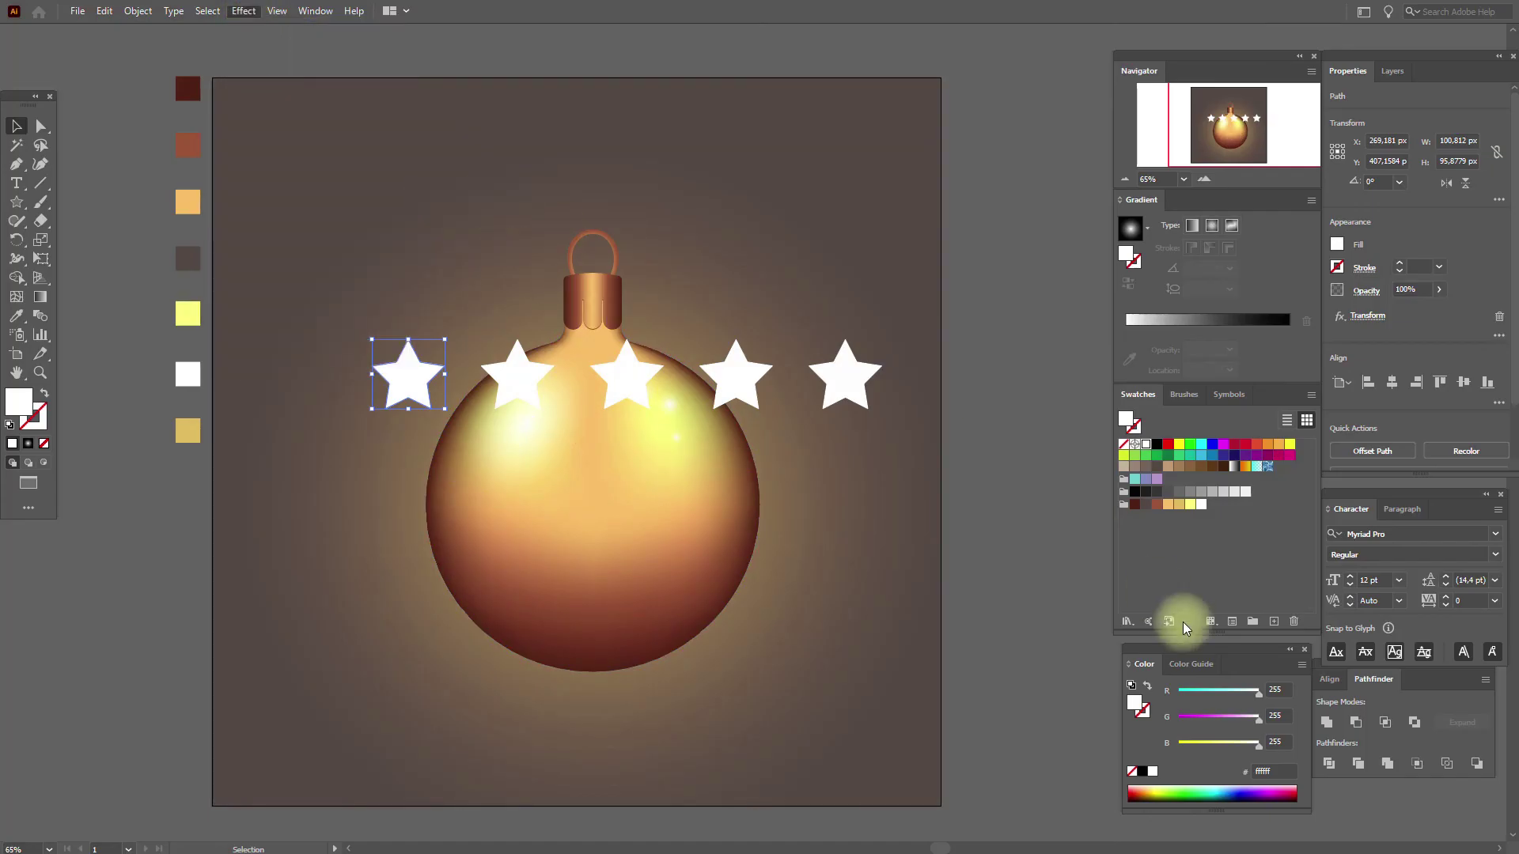
pyautogui.click(1074, 565)
pyautogui.write('150')
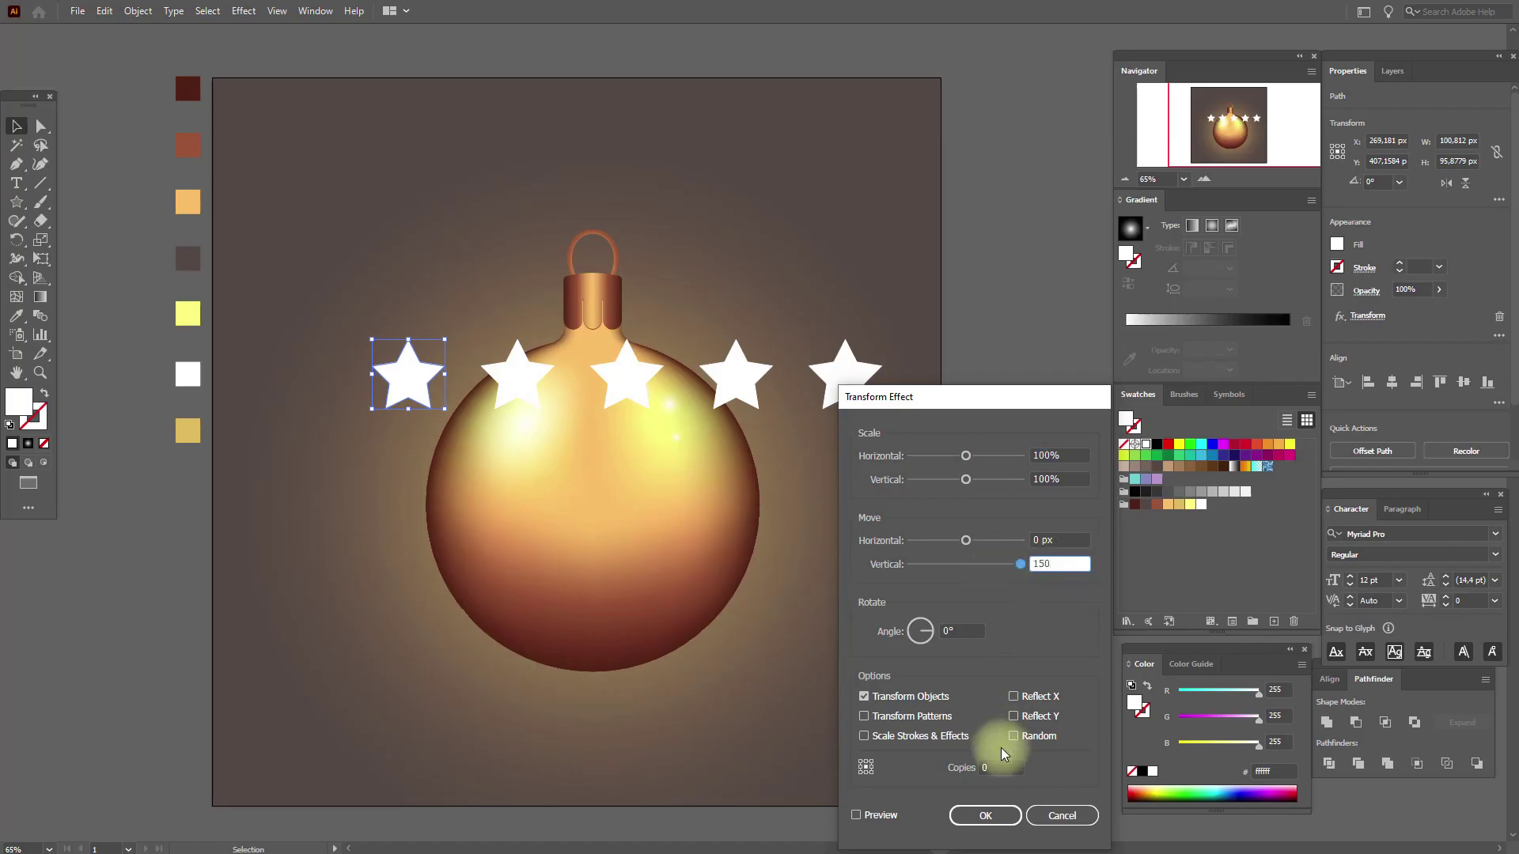
pyautogui.click(998, 768)
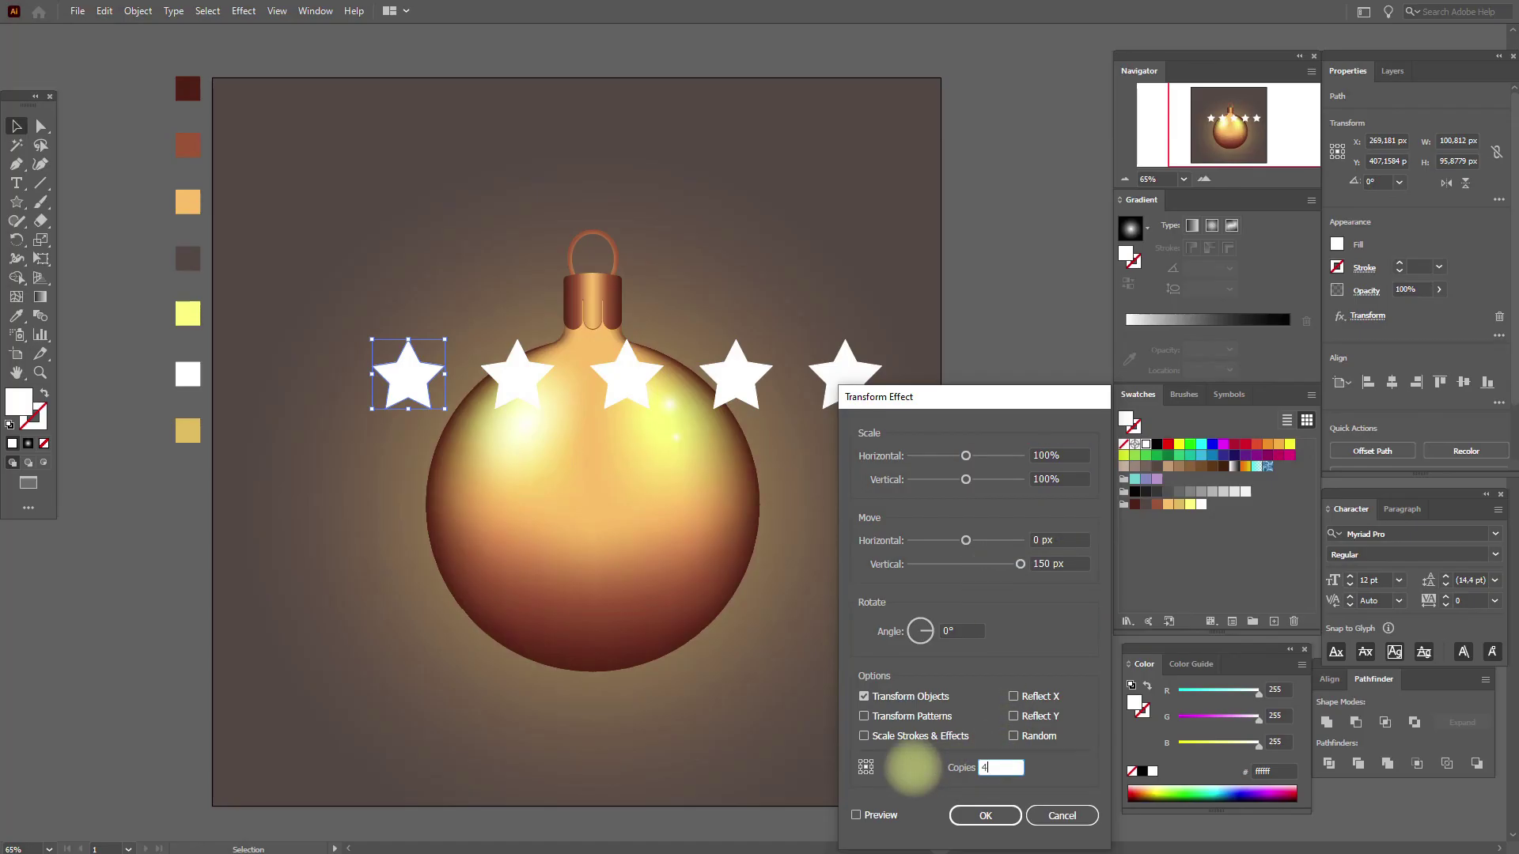
pyautogui.write('4')
pyautogui.click(960, 822)
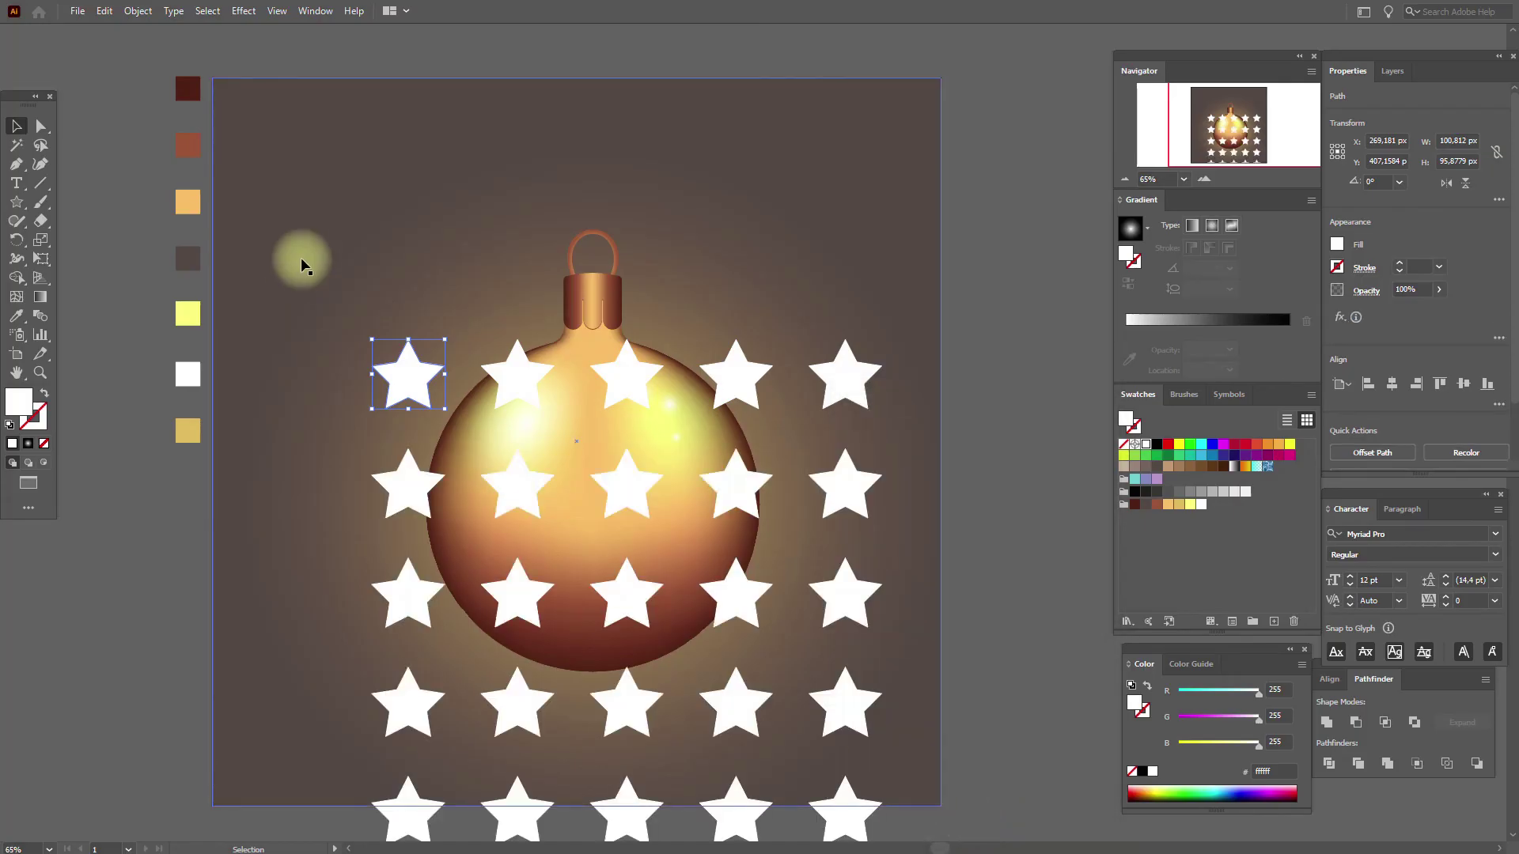
# Step: Move the star grid up so it is centred over the ornament and expand its appearance
pyautogui.click(12, 127)
pyautogui.moveTo(739, 366); pyautogui.dragTo(713, 268)
pyautogui.click(138, 11)
pyautogui.click(222, 213)
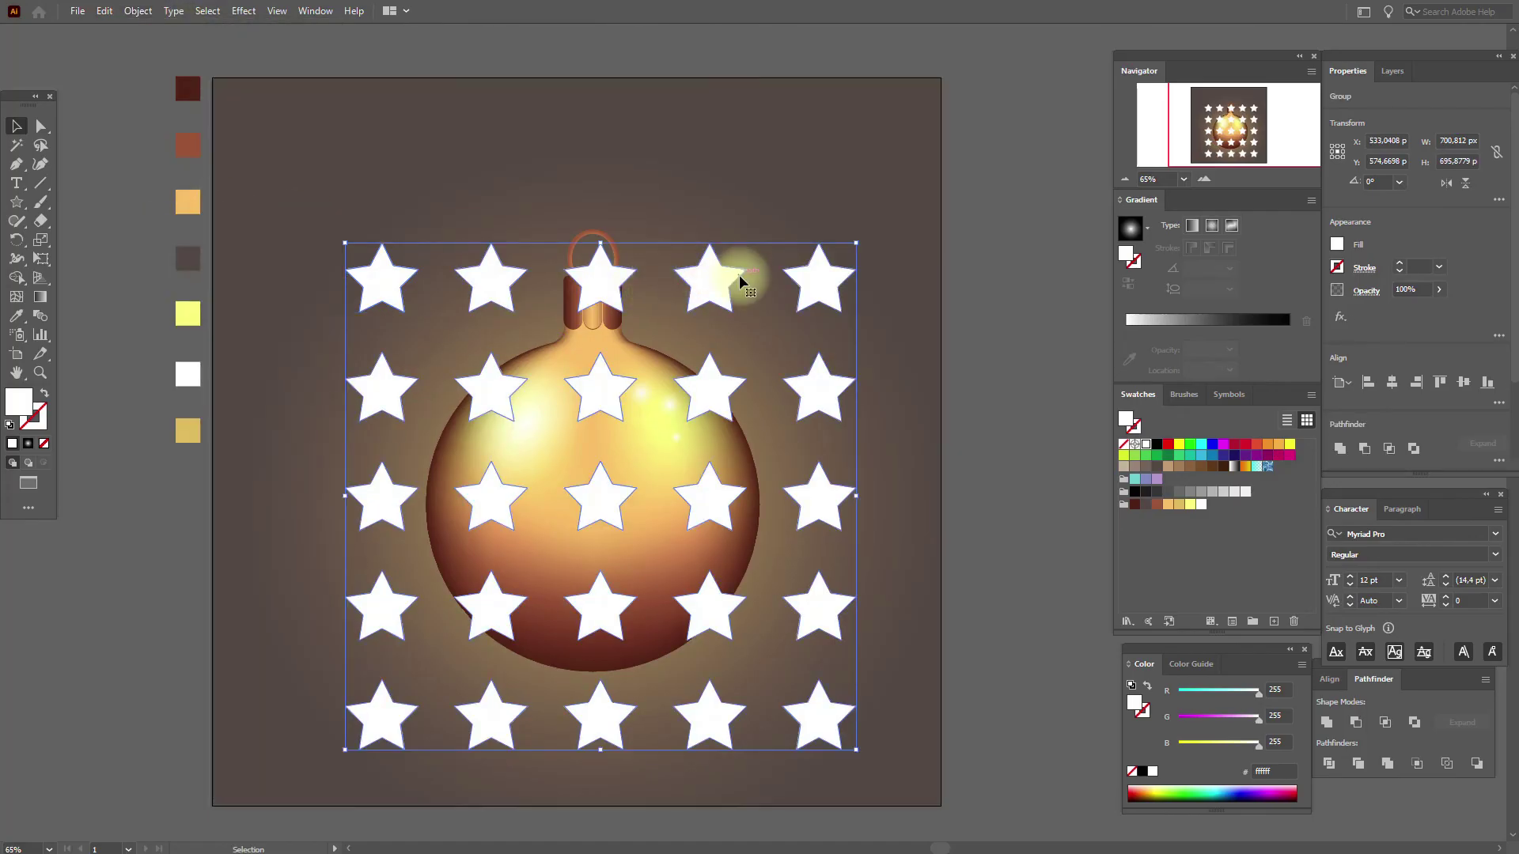
# Step: Warp the star grid with the Fisheye effect at 50% bend and expand its appearance
pyautogui.click(244, 11)
pyautogui.moveTo(335, 219)
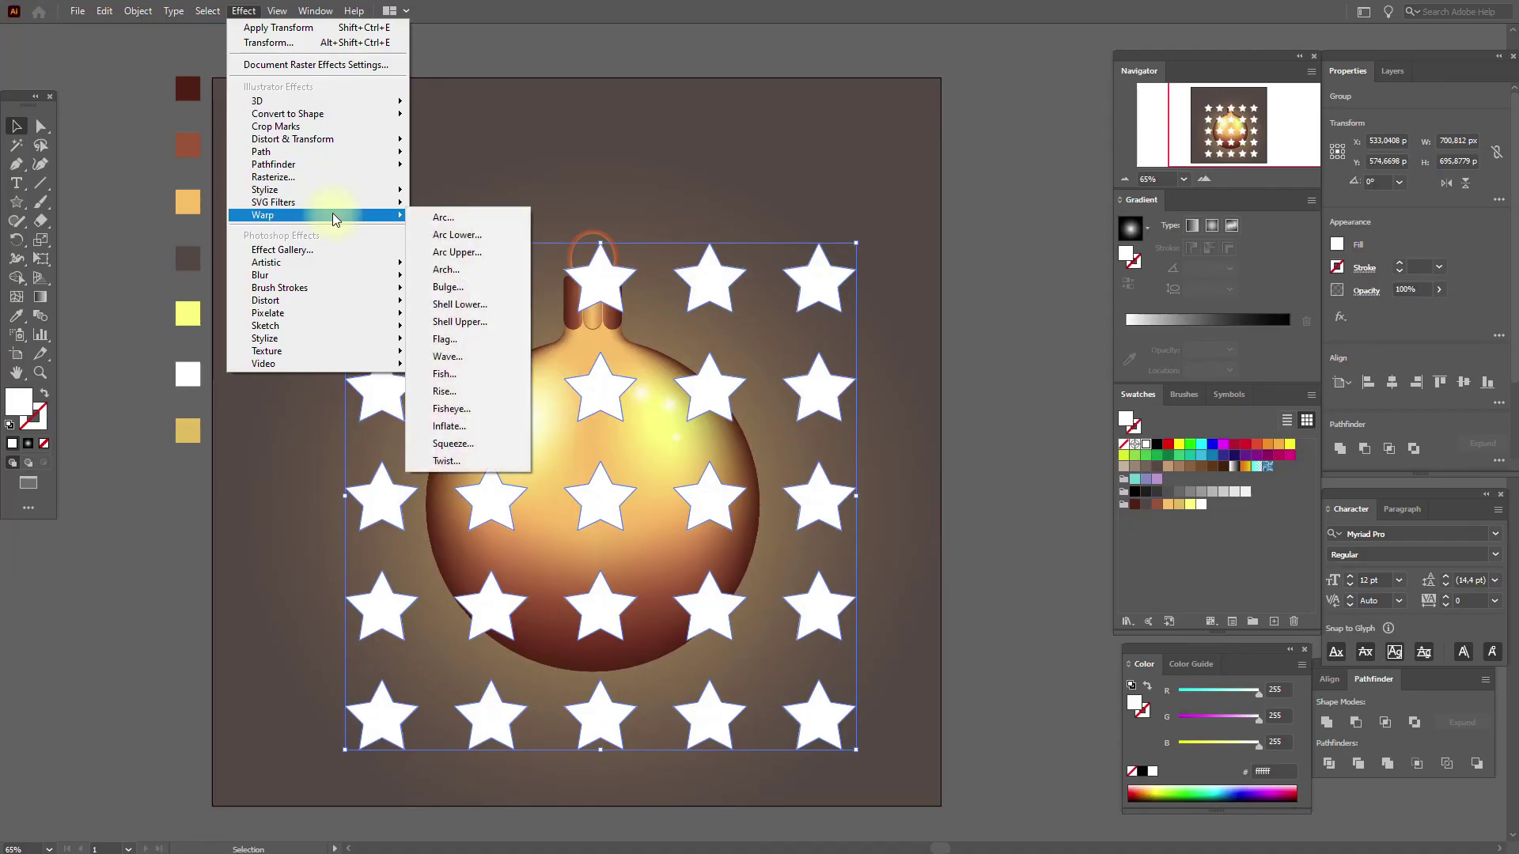
pyautogui.click(479, 410)
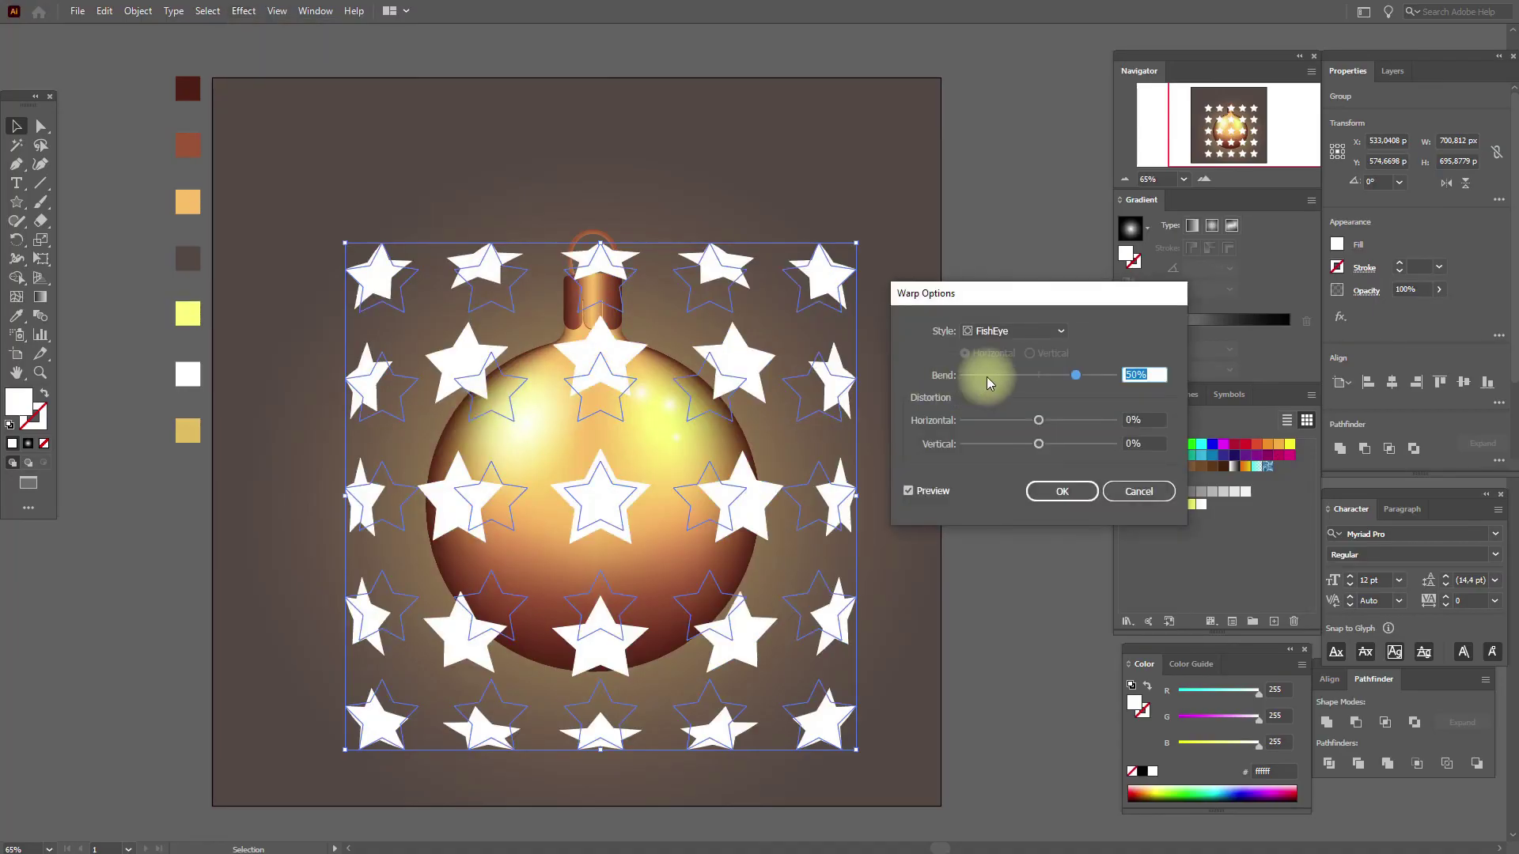
pyautogui.click(1061, 491)
pyautogui.click(137, 10)
pyautogui.click(271, 214)
# Step: Scale and position the warped star grid so that it just covers the ball, about 465 px wide and 467 px high
pyautogui.moveTo(602, 248); pyautogui.dragTo(603, 322)
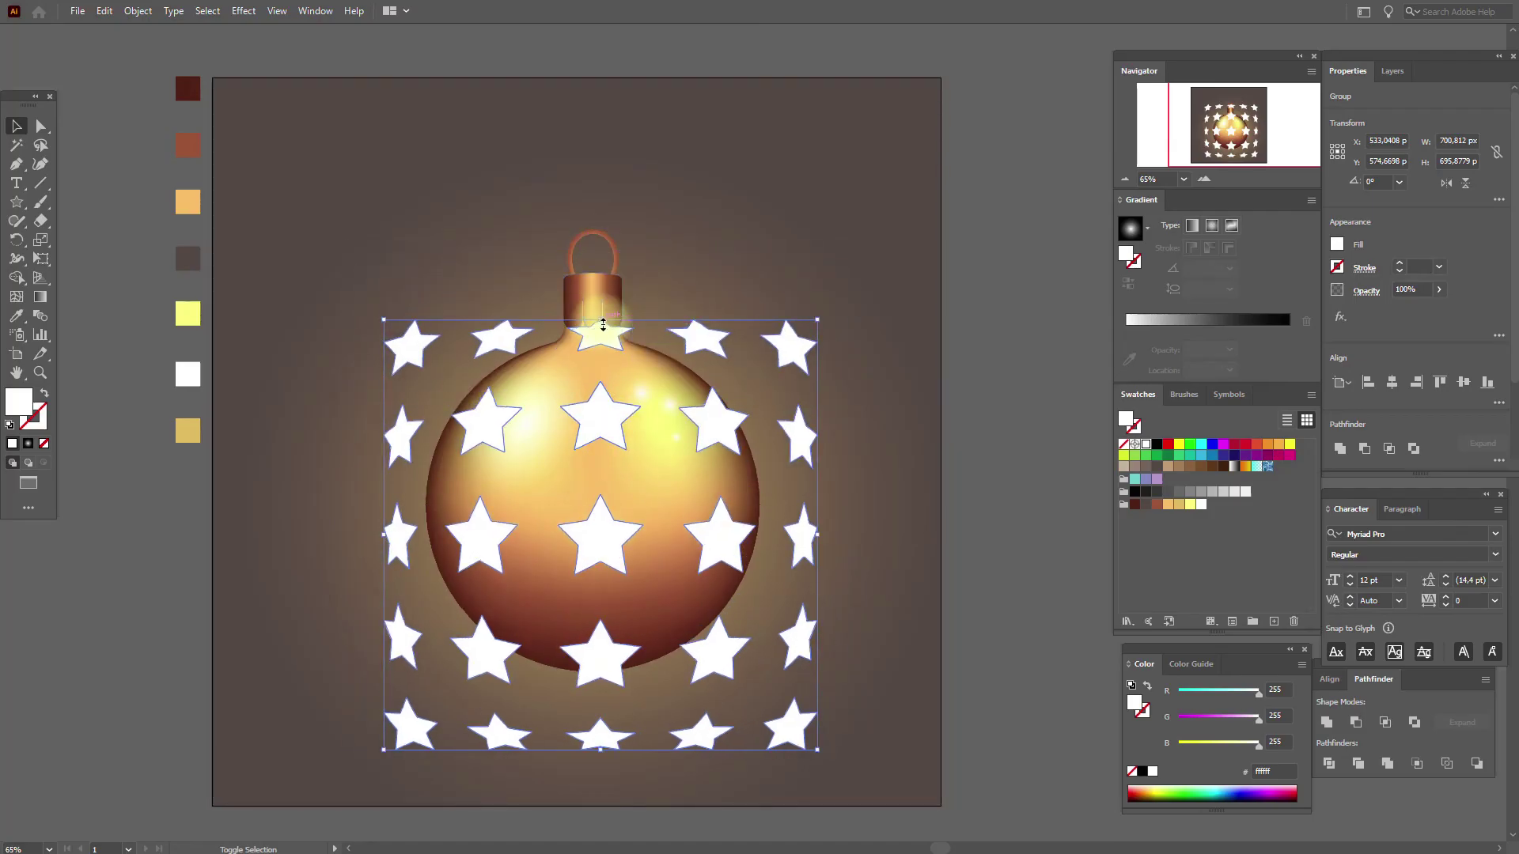
pyautogui.moveTo(600, 750); pyautogui.dragTo(598, 670)
pyautogui.moveTo(780, 502); pyautogui.dragTo(765, 499)
pyautogui.moveTo(598, 595); pyautogui.dragTo(600, 611)
pyautogui.click(957, 582)
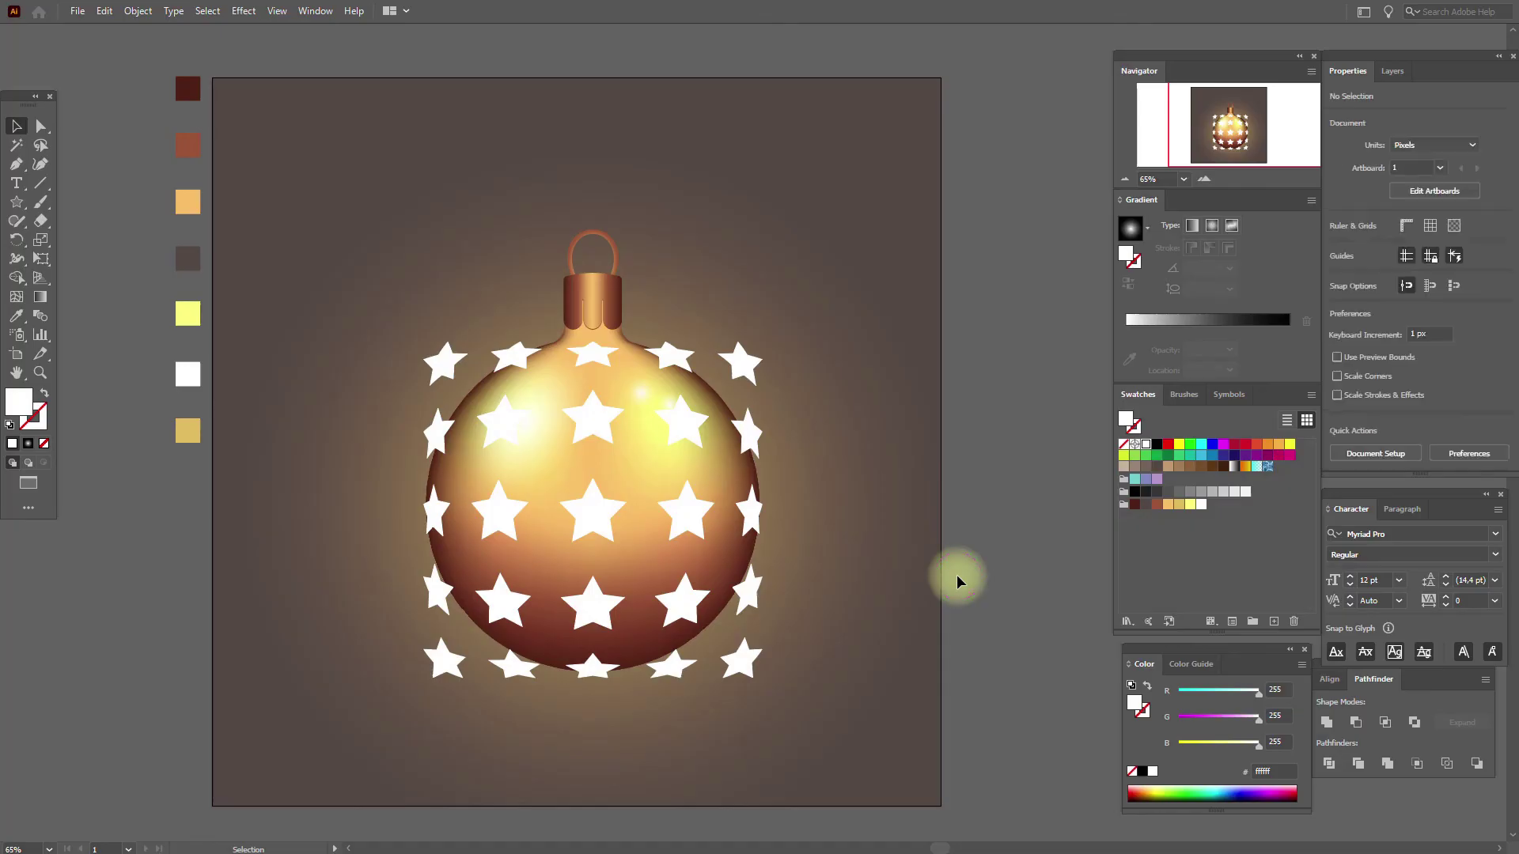
# Step: Create a 458 × 458 px white circle and align it exactly over the ornament's ball
pyautogui.moveTo(17, 203); pyautogui.dragTo(87, 240)
pyautogui.click(352, 267)
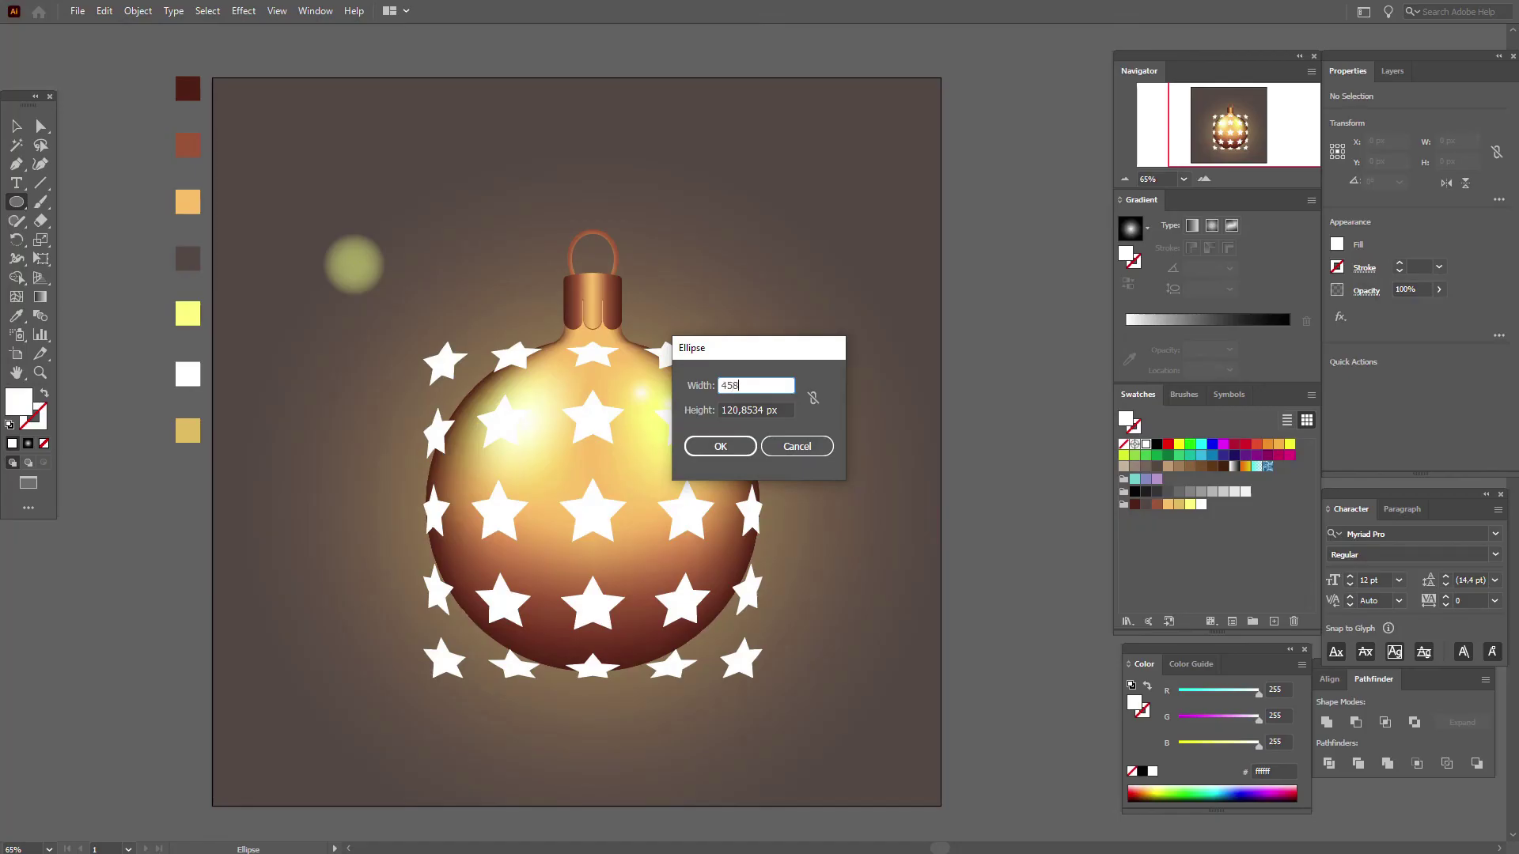
pyautogui.press('Tab')
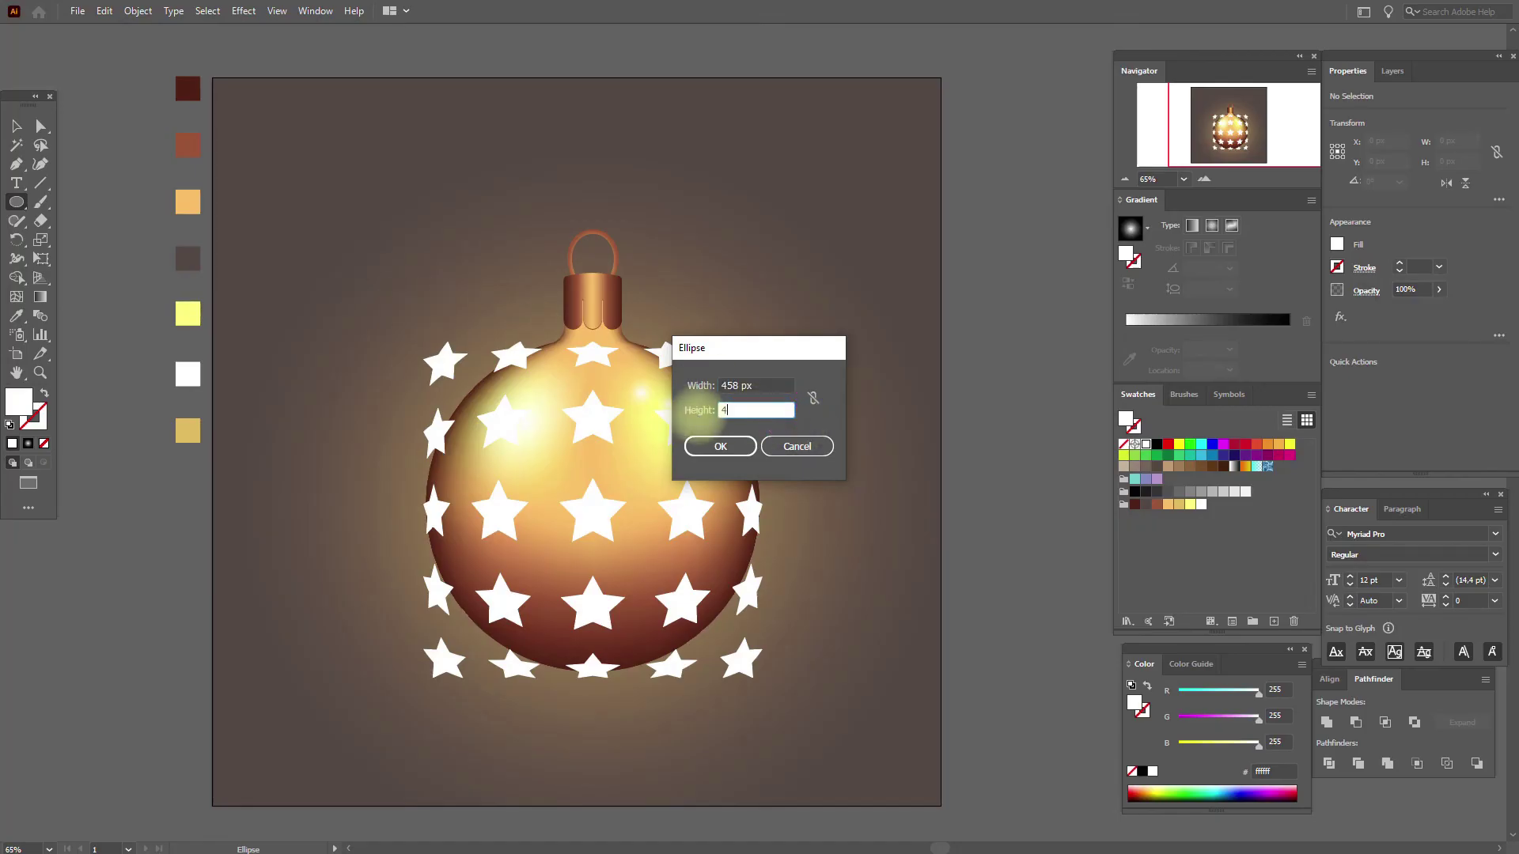
pyautogui.write('458')
pyautogui.click(720, 446)
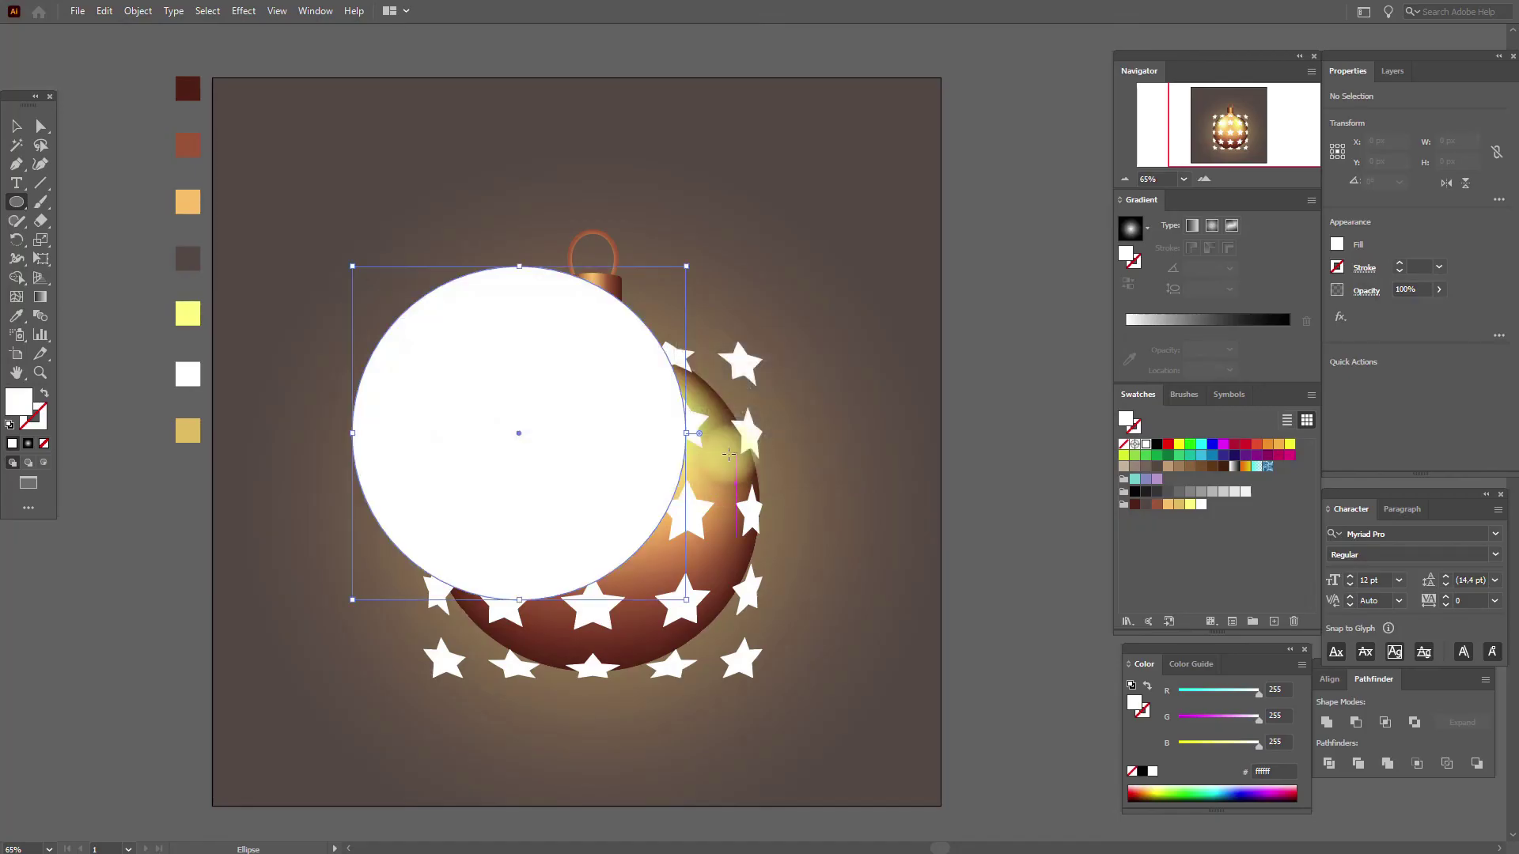
pyautogui.click(17, 126)
pyautogui.moveTo(543, 384); pyautogui.dragTo(616, 456)
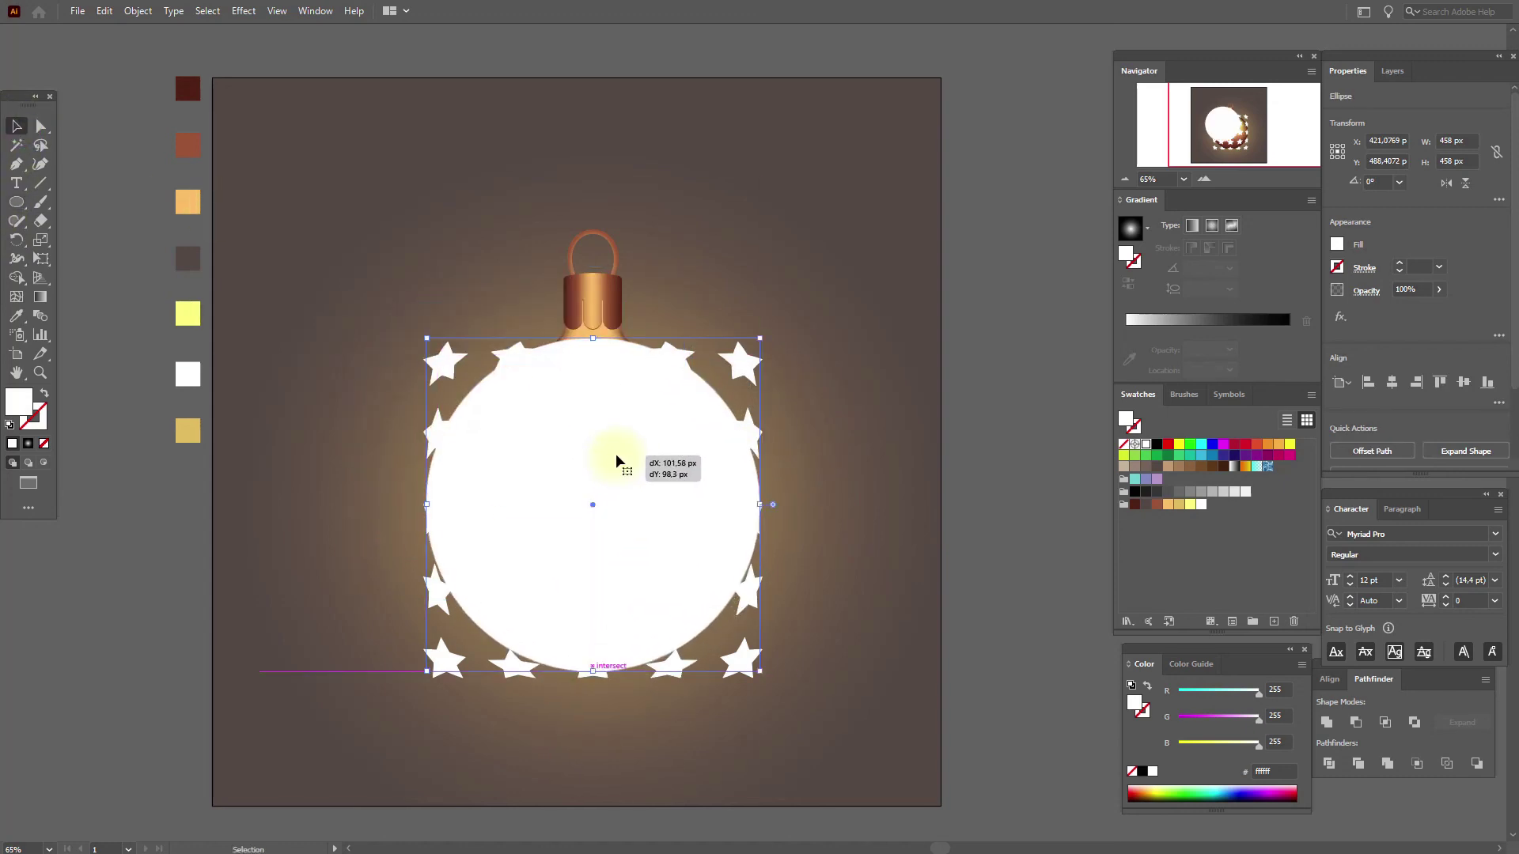
pyautogui.click(1013, 483)
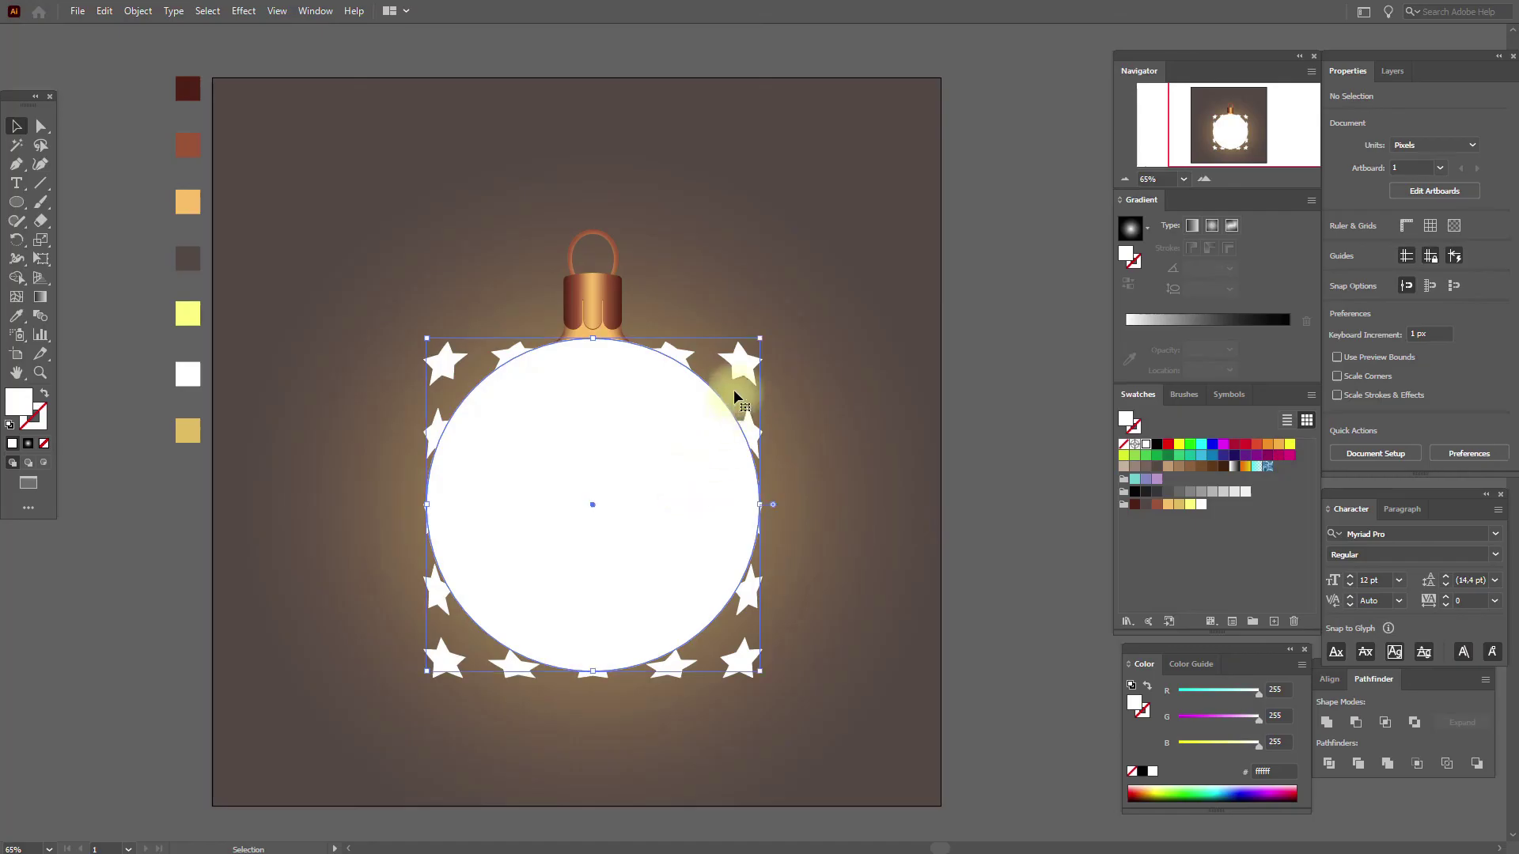
# Step: Clip the star grid to the ball's shape with a clipping mask made from the white circle
pyautogui.keyDown('shift'); pyautogui.click(739, 354); pyautogui.keyUp('shift')
pyautogui.rightClick(739, 369)
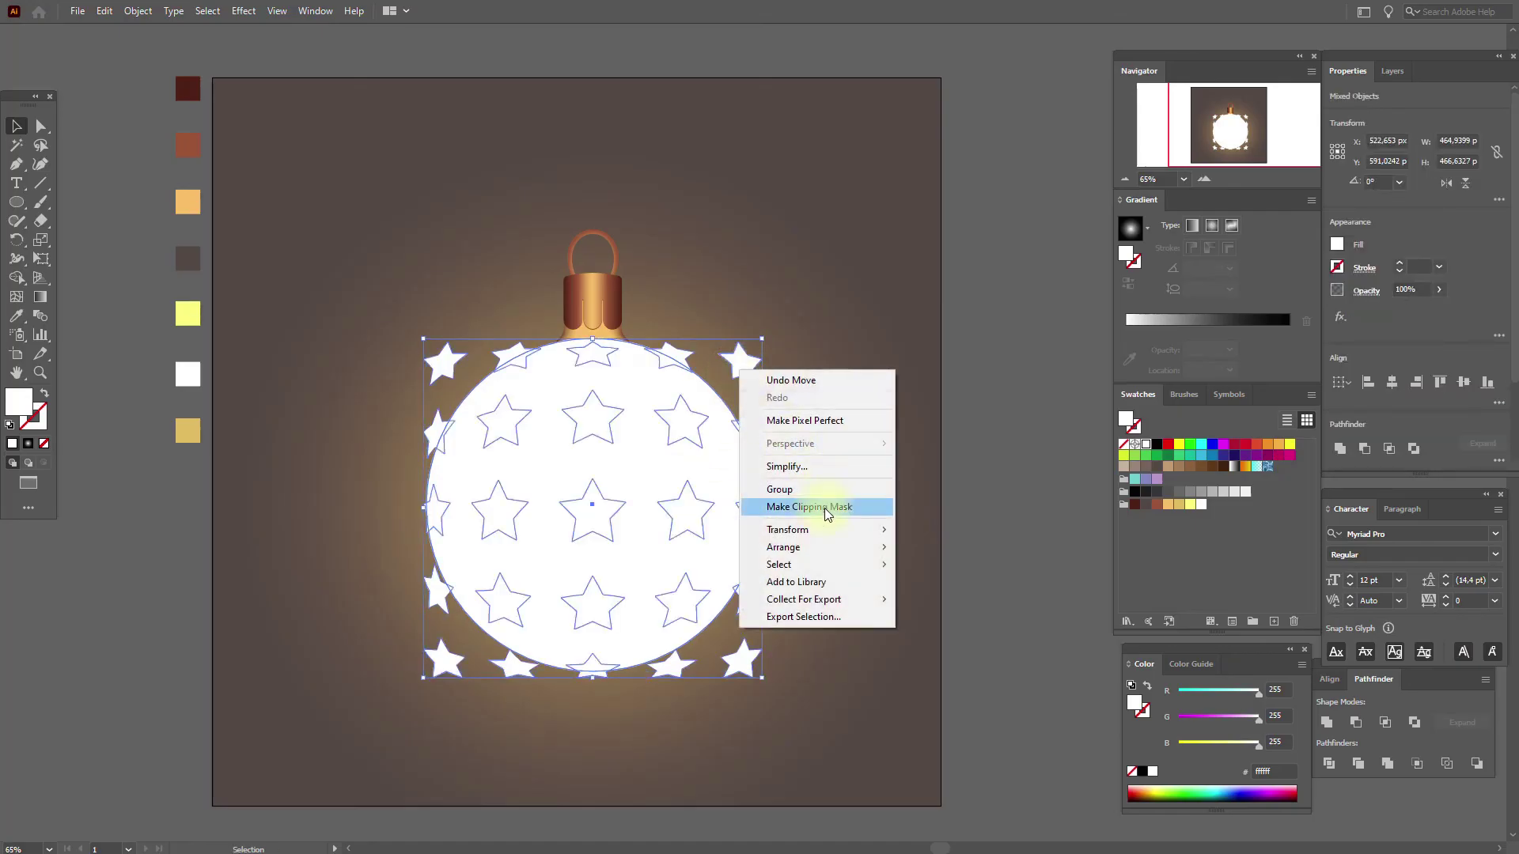
pyautogui.click(826, 509)
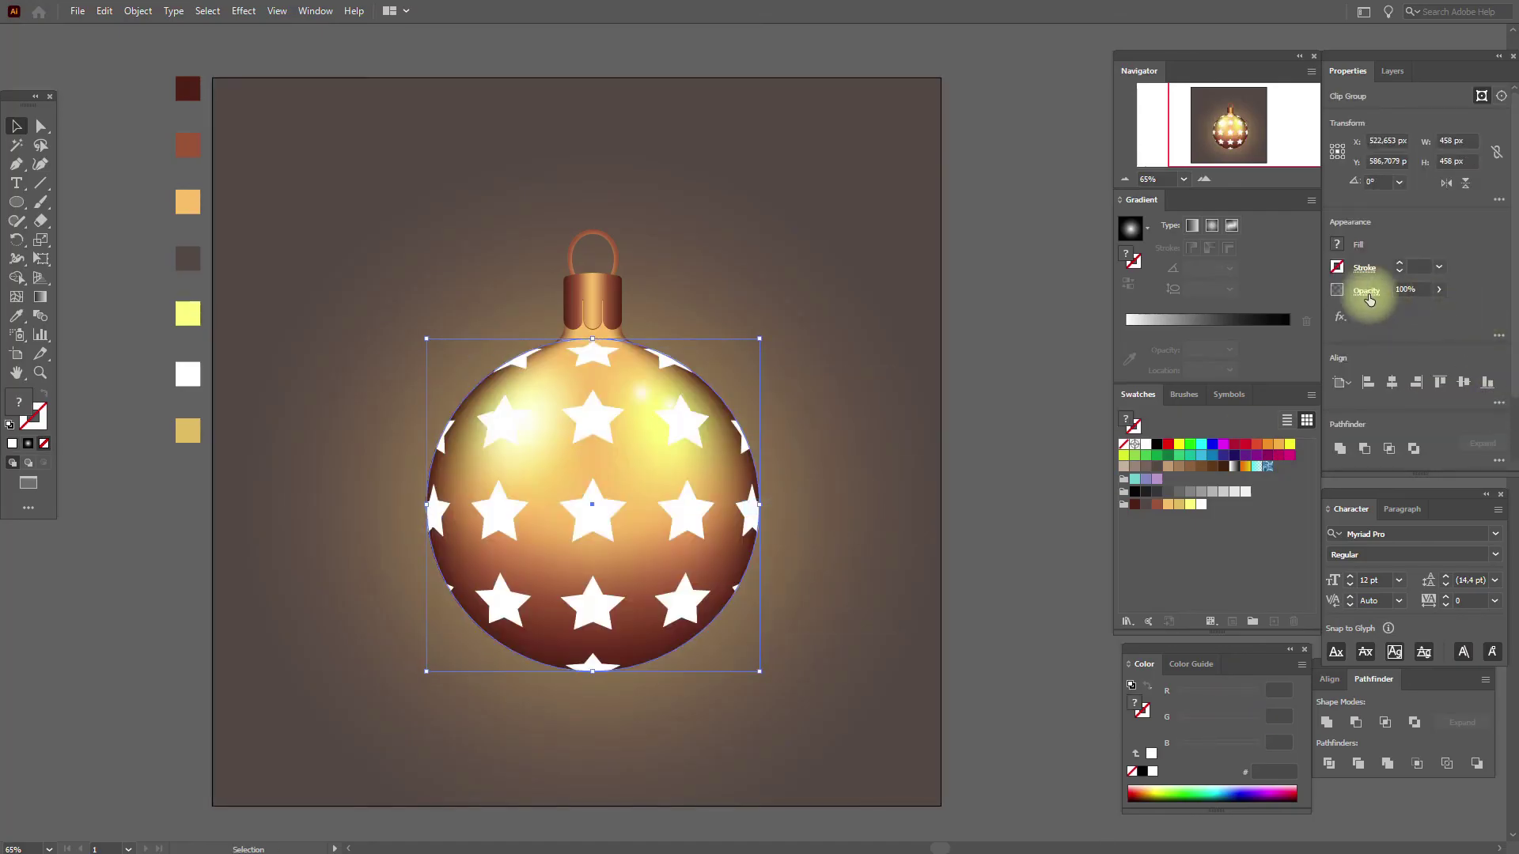
# Step: Set the clipped star pattern's blending mode to Overlay
pyautogui.click(1366, 291)
pyautogui.click(1266, 319)
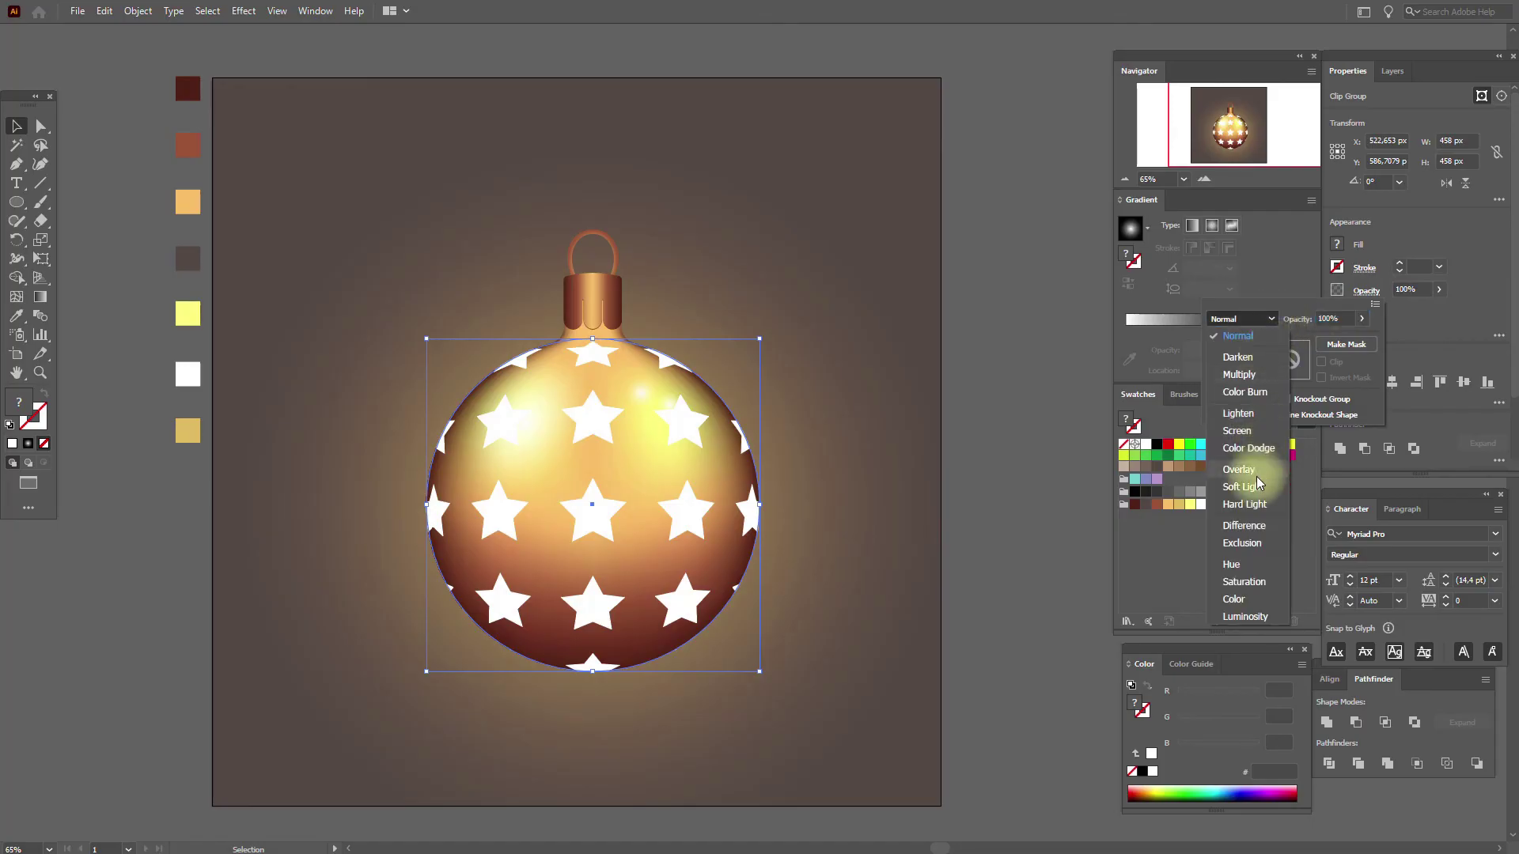
pyautogui.press('Escape')
pyautogui.press('Down')
pyautogui.press('Down')
pyautogui.press('Down')
pyautogui.press('Down')
pyautogui.press('Down')
pyautogui.press('Down')
pyautogui.press('Down')
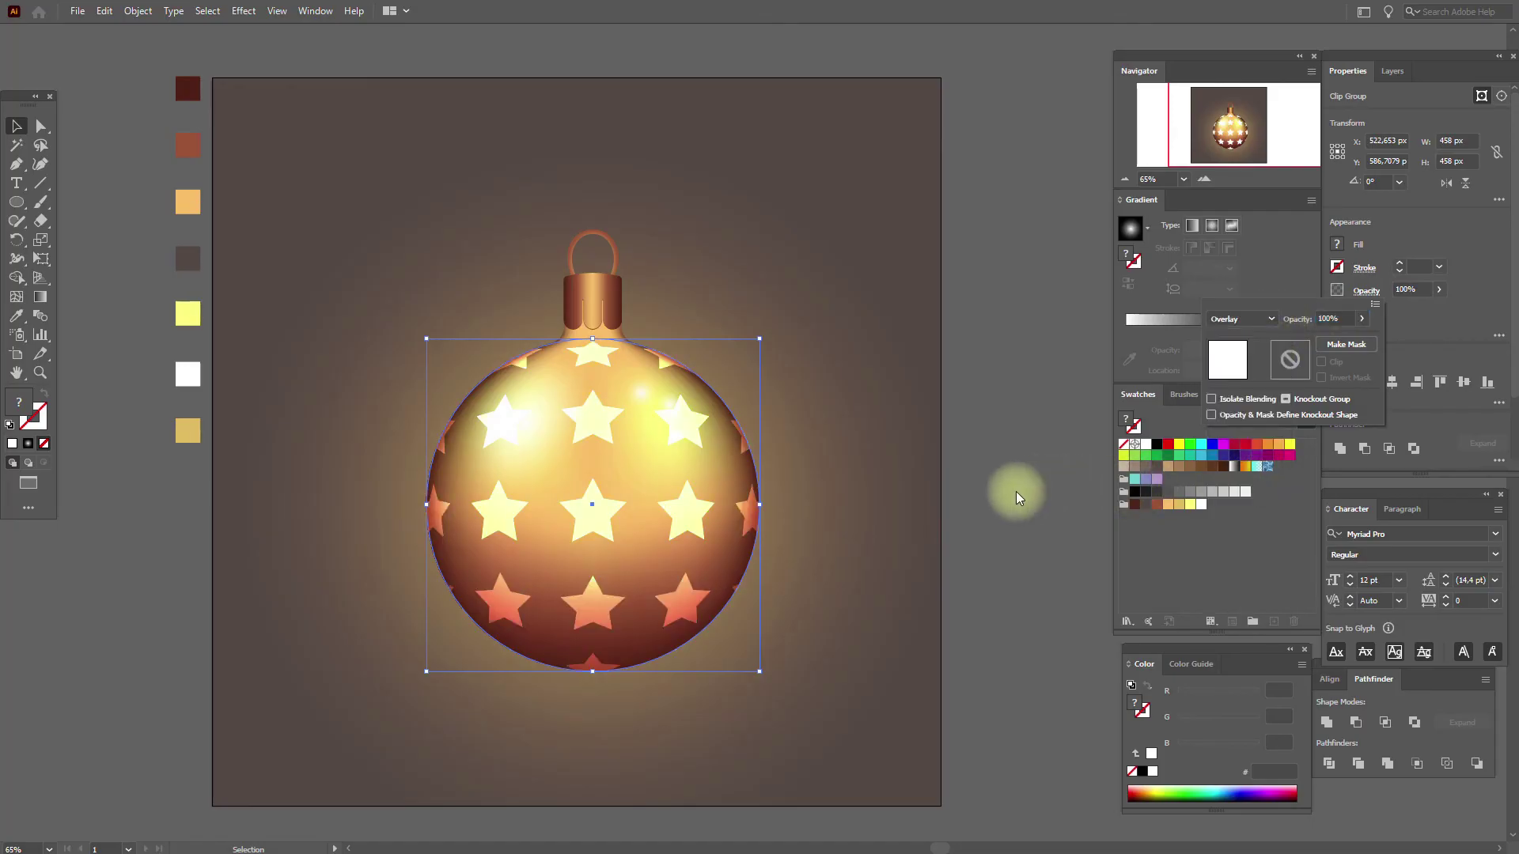
pyautogui.press('Escape')
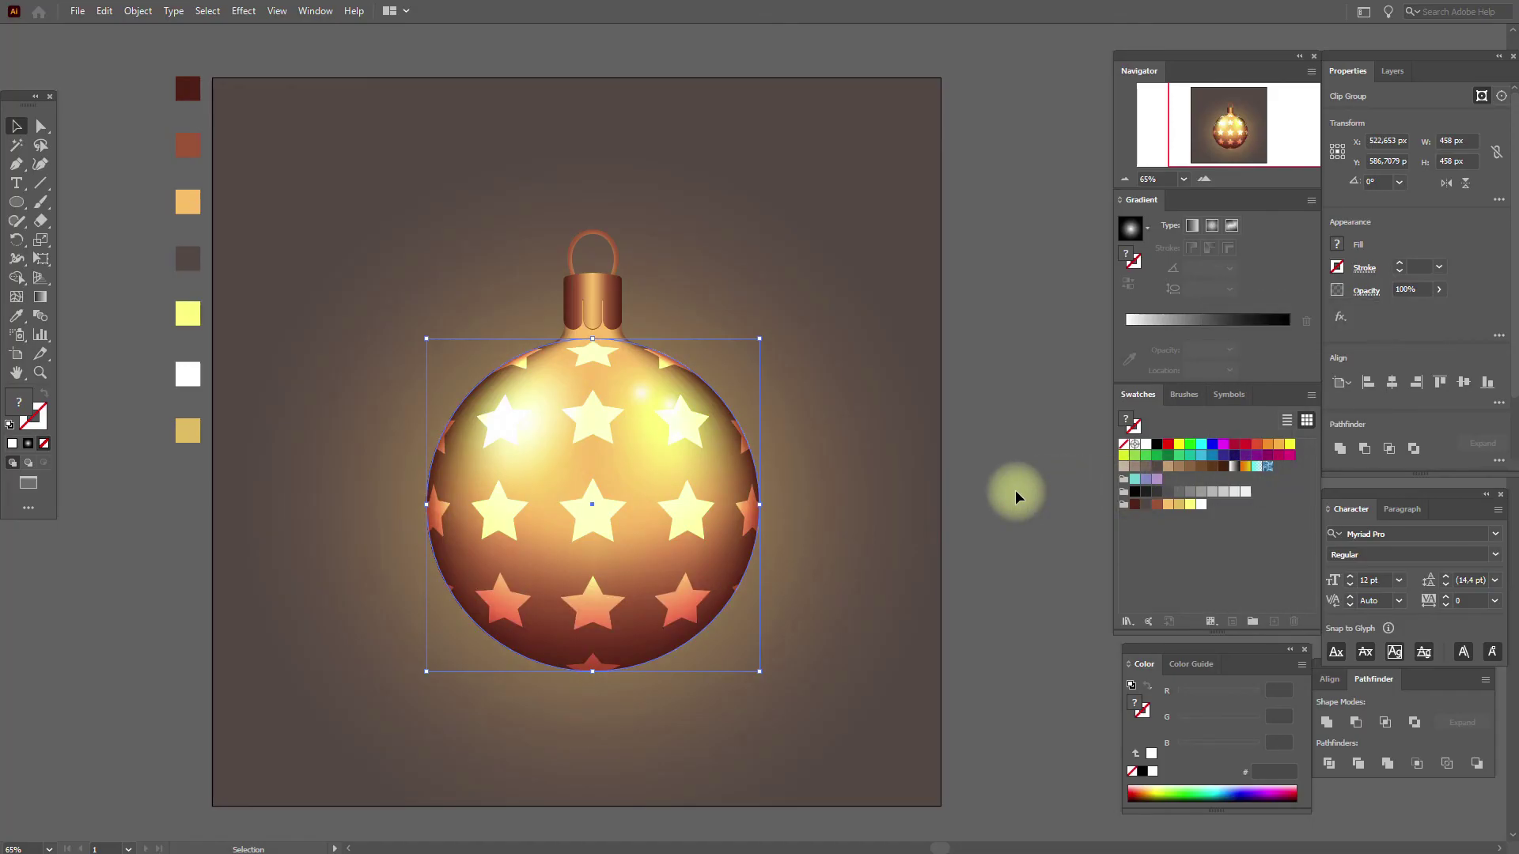
pyautogui.click(1015, 491)
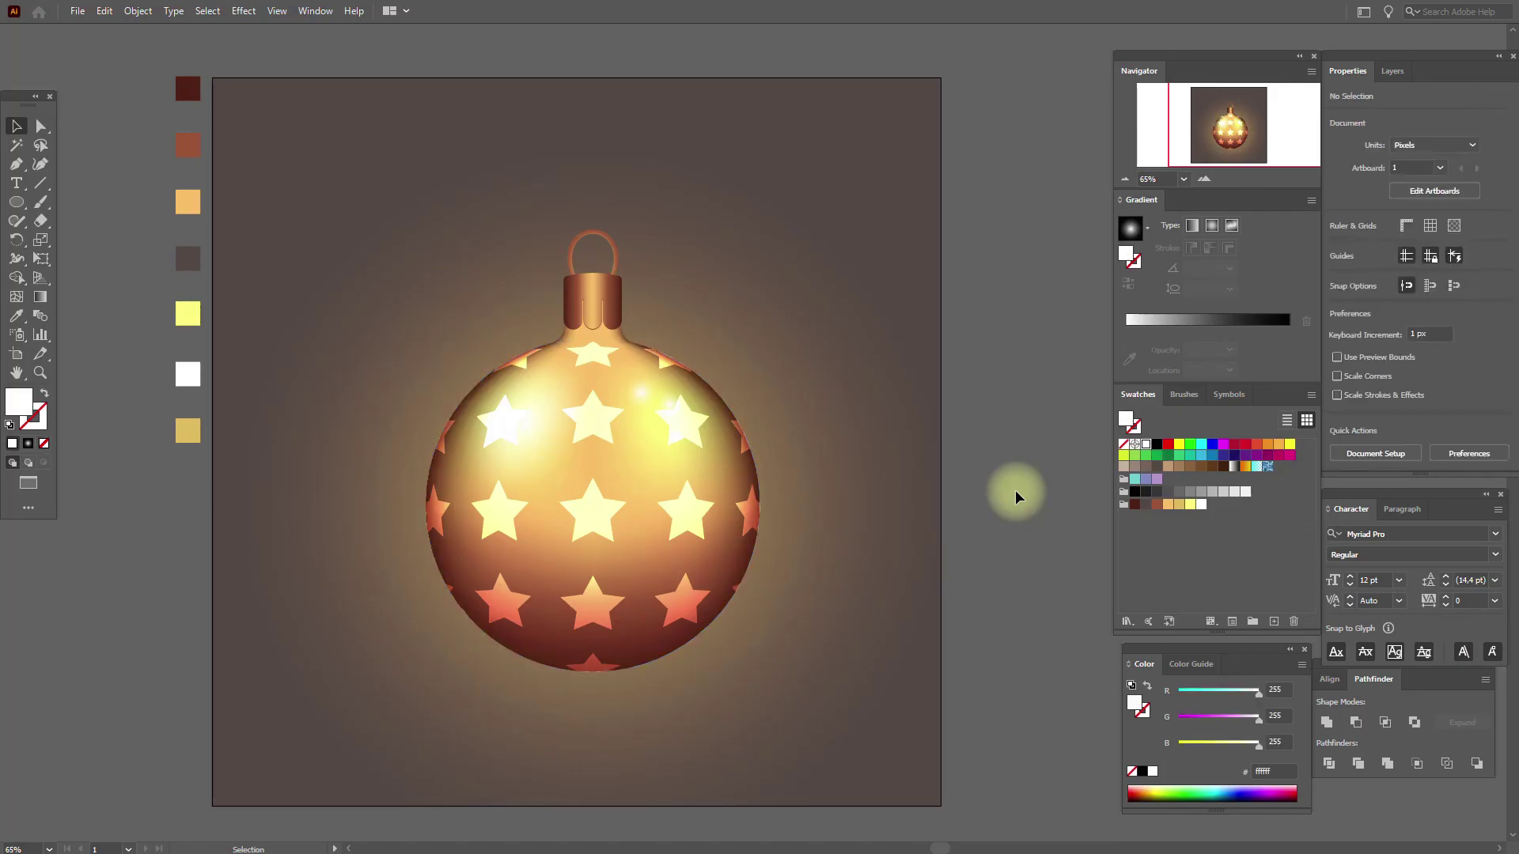
# Step: Create another 458 × 458 px white circle and place it offset to the ball's lower right
pyautogui.click(26, 208)
pyautogui.click(454, 261)
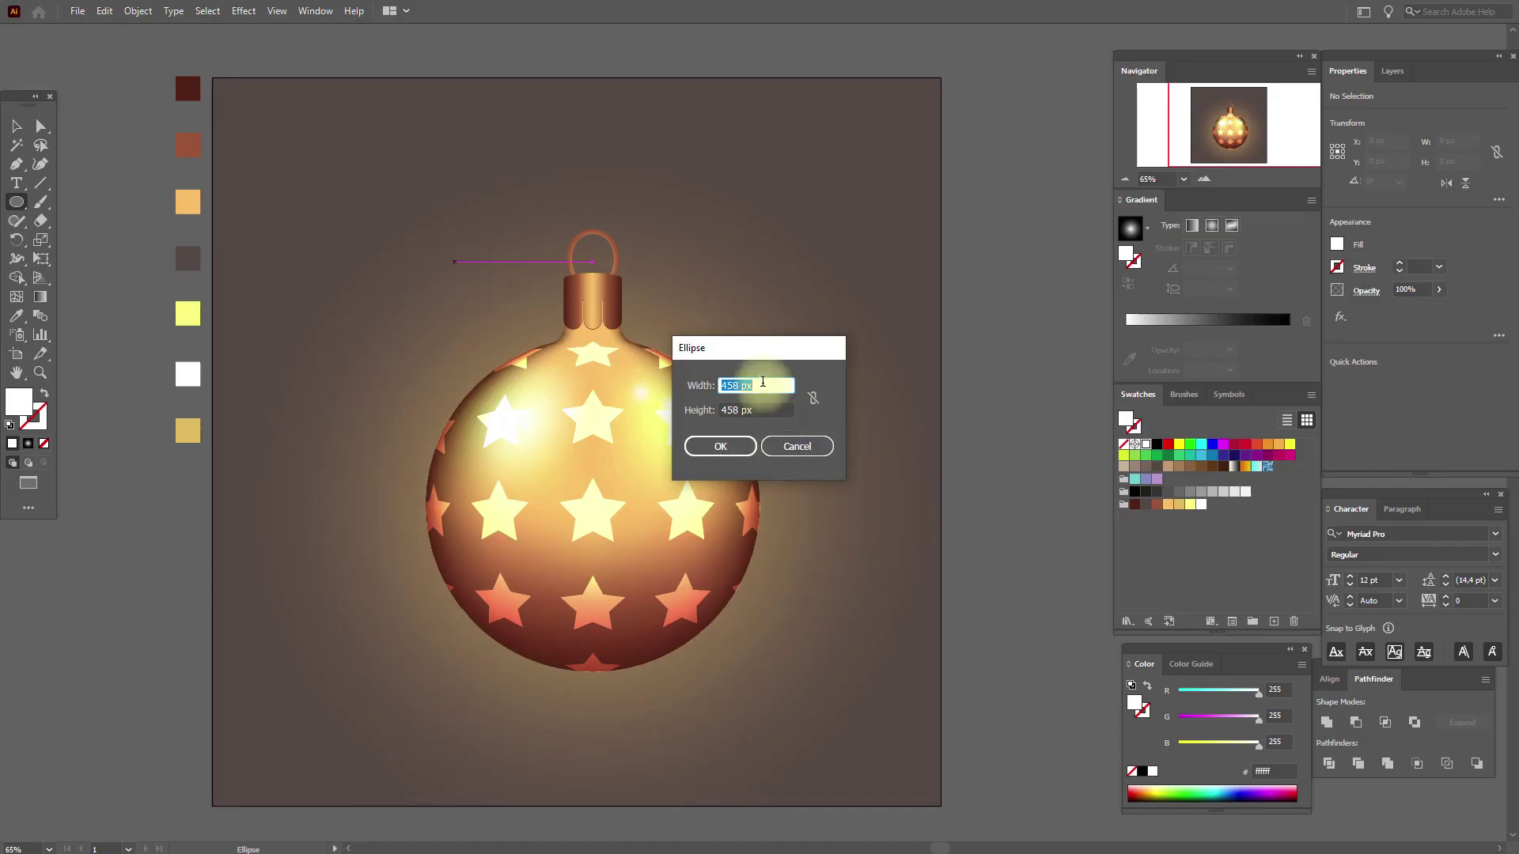
pyautogui.click(720, 446)
pyautogui.click(16, 127)
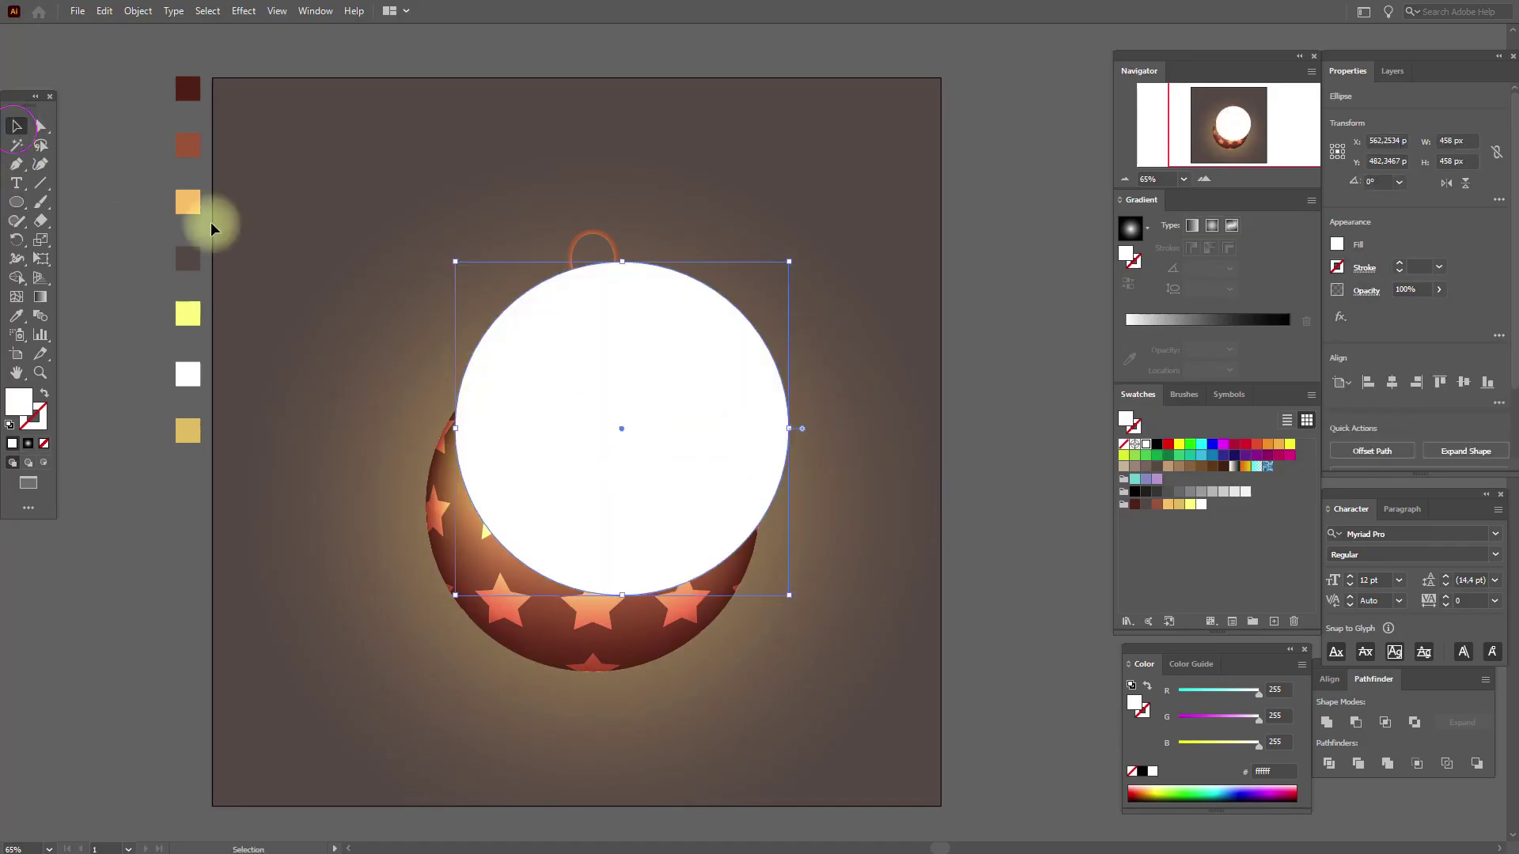
pyautogui.moveTo(688, 407); pyautogui.dragTo(705, 515)
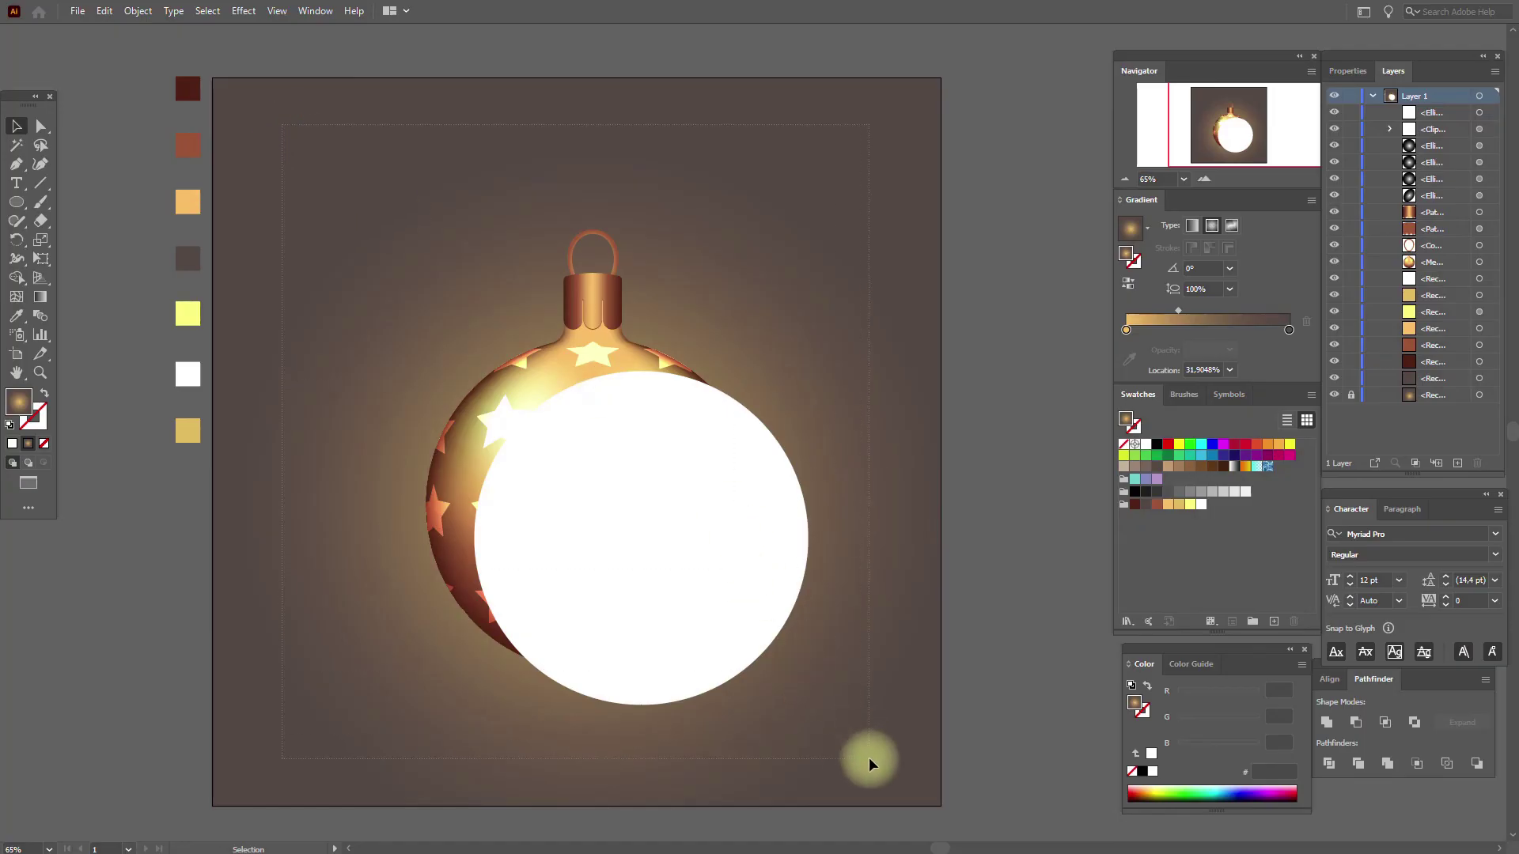
# Step: Bring all ornament parts in front of the new white circle and shift the circle slightly down and to the left
pyautogui.hotkey('ctrl', 'a')
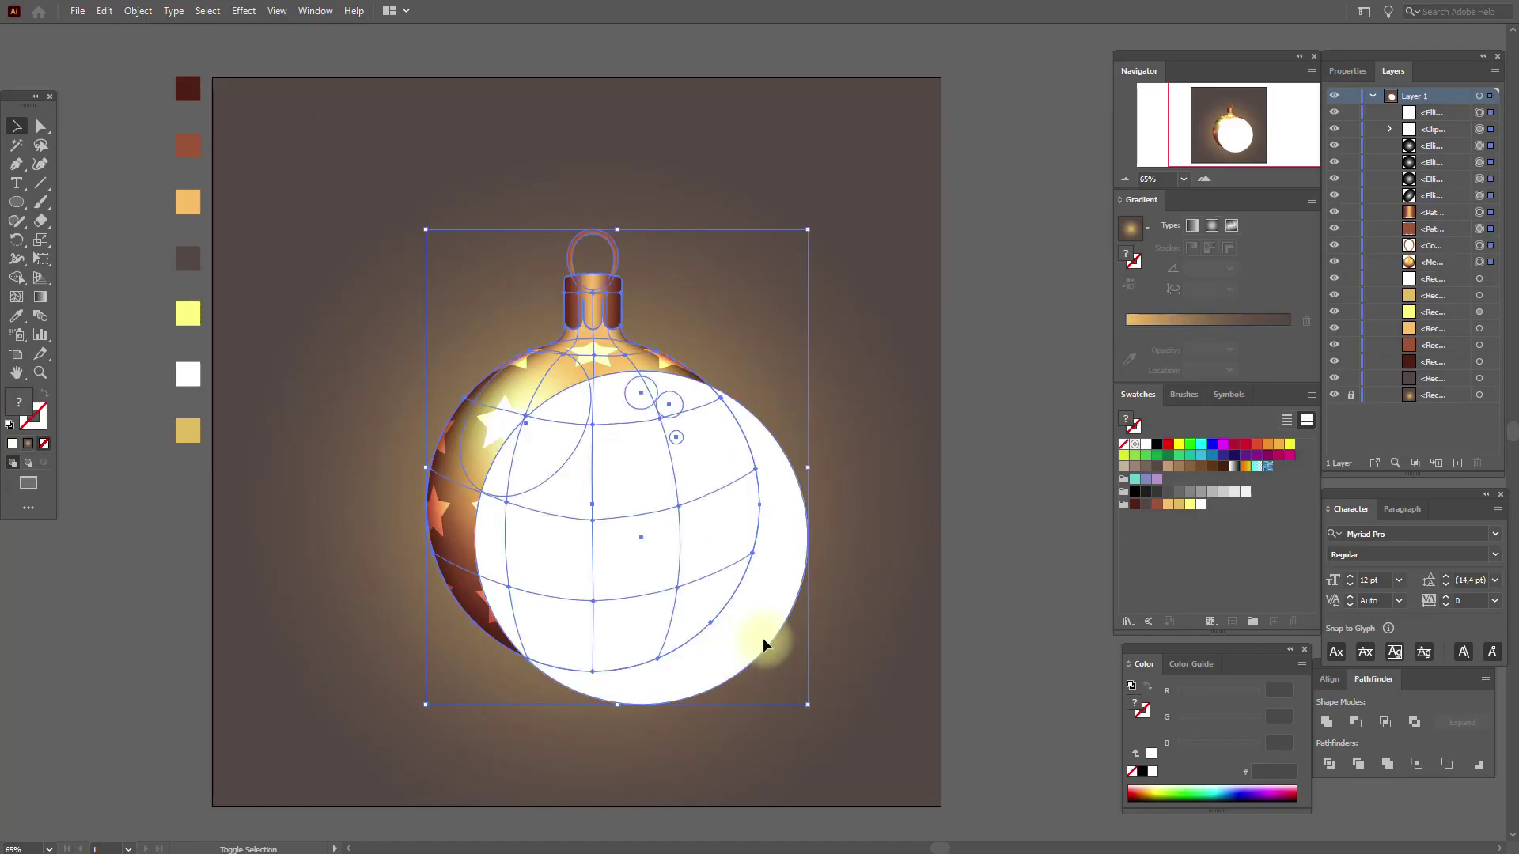
pyautogui.keyDown('shift'); pyautogui.click(764, 639); pyautogui.keyUp('shift')
pyautogui.rightClick(761, 637)
pyautogui.moveTo(905, 548)
pyautogui.click(981, 539)
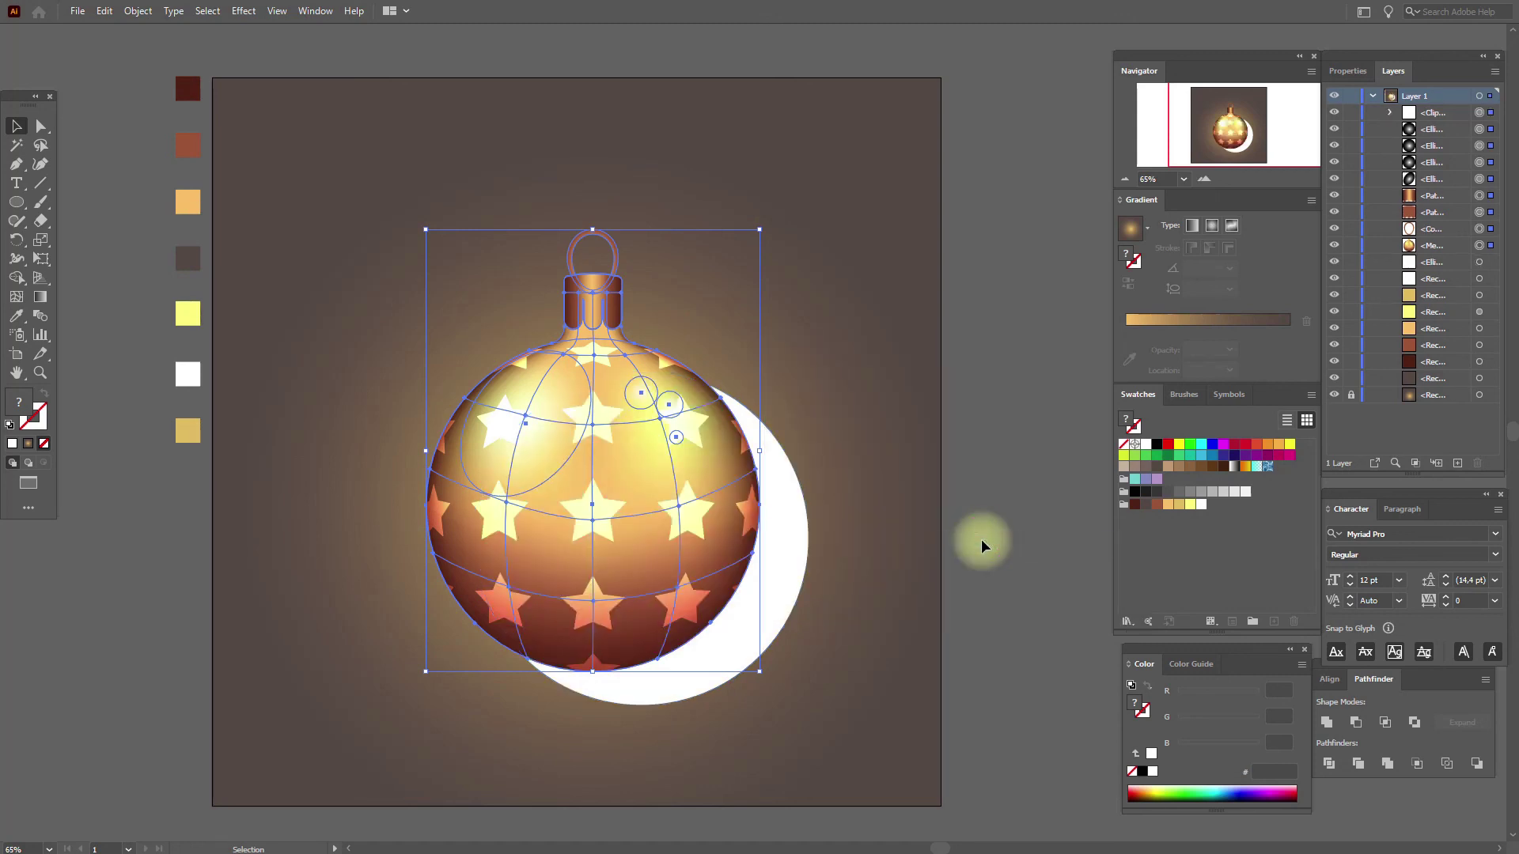
pyautogui.click(981, 539)
pyautogui.moveTo(756, 645); pyautogui.dragTo(739, 653)
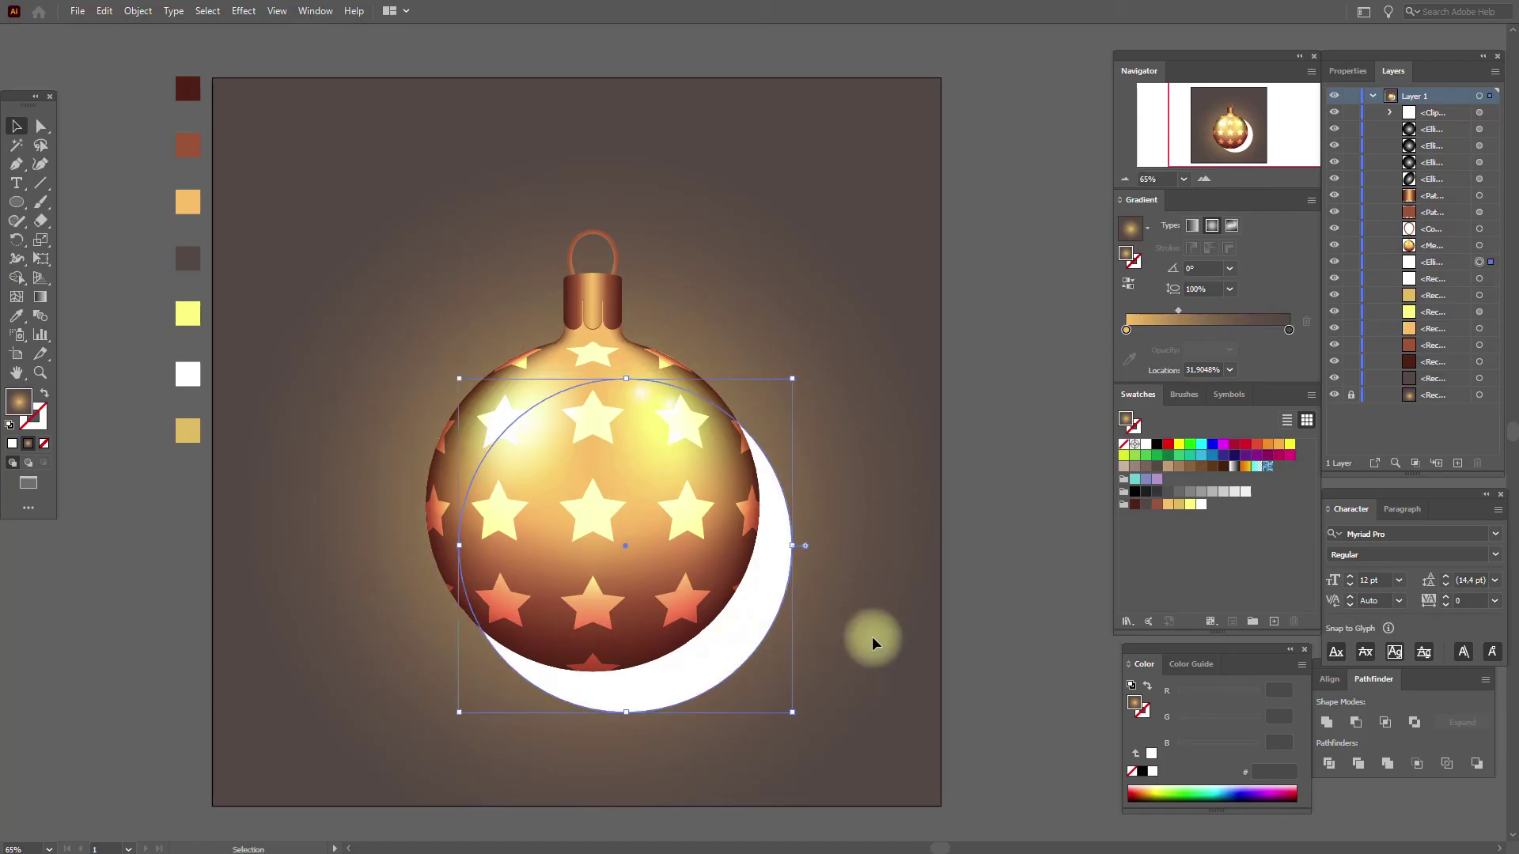
# Step: Fill the offset circle with a radial gradient running from brown 534741 at the centre to white at the edge
pyautogui.click(1233, 466)
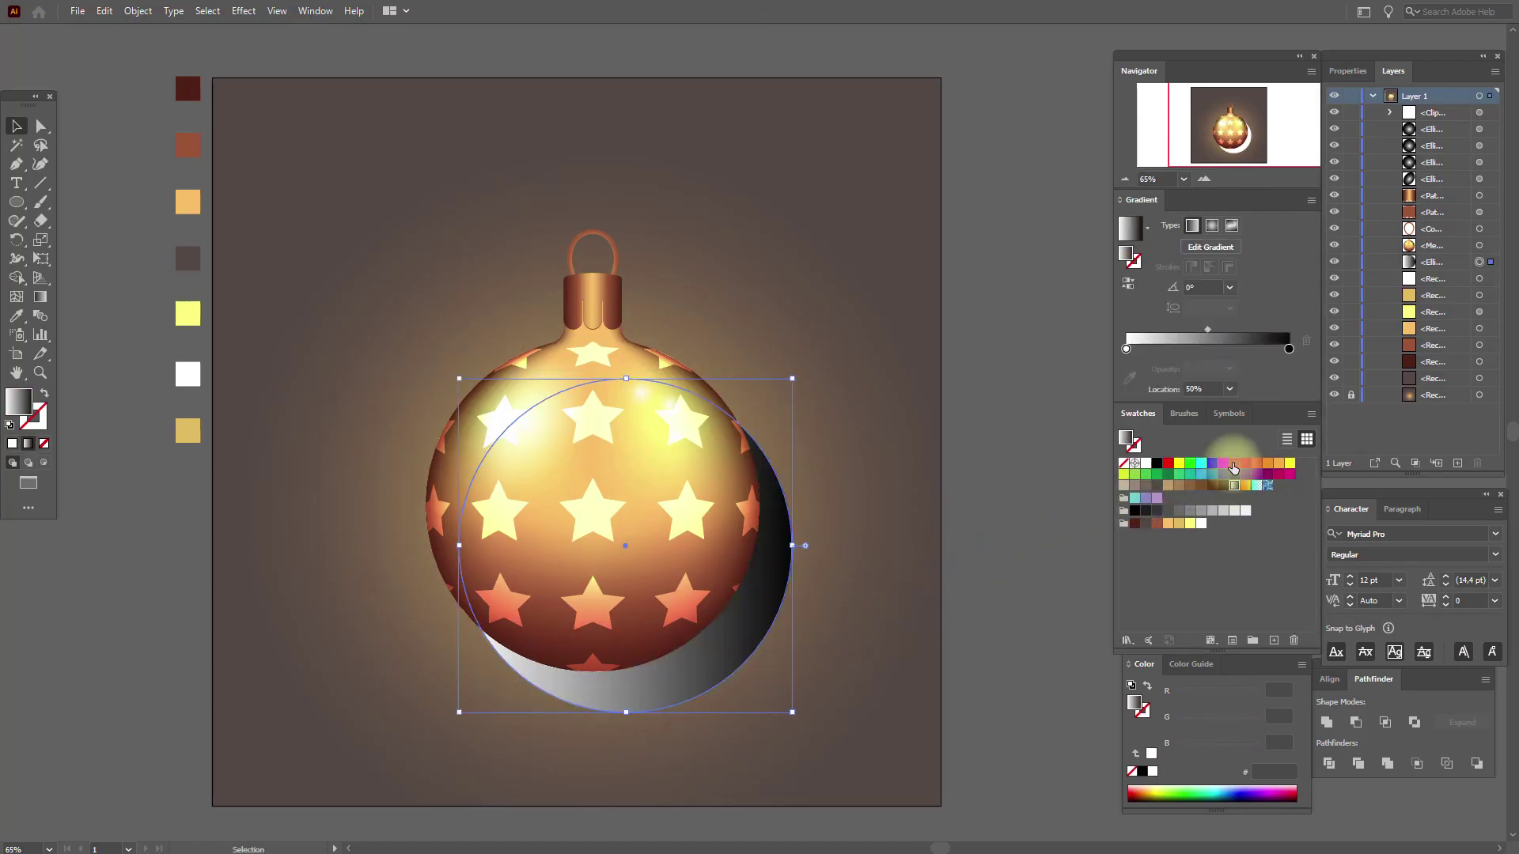
pyautogui.moveTo(1147, 526); pyautogui.dragTo(1291, 348)
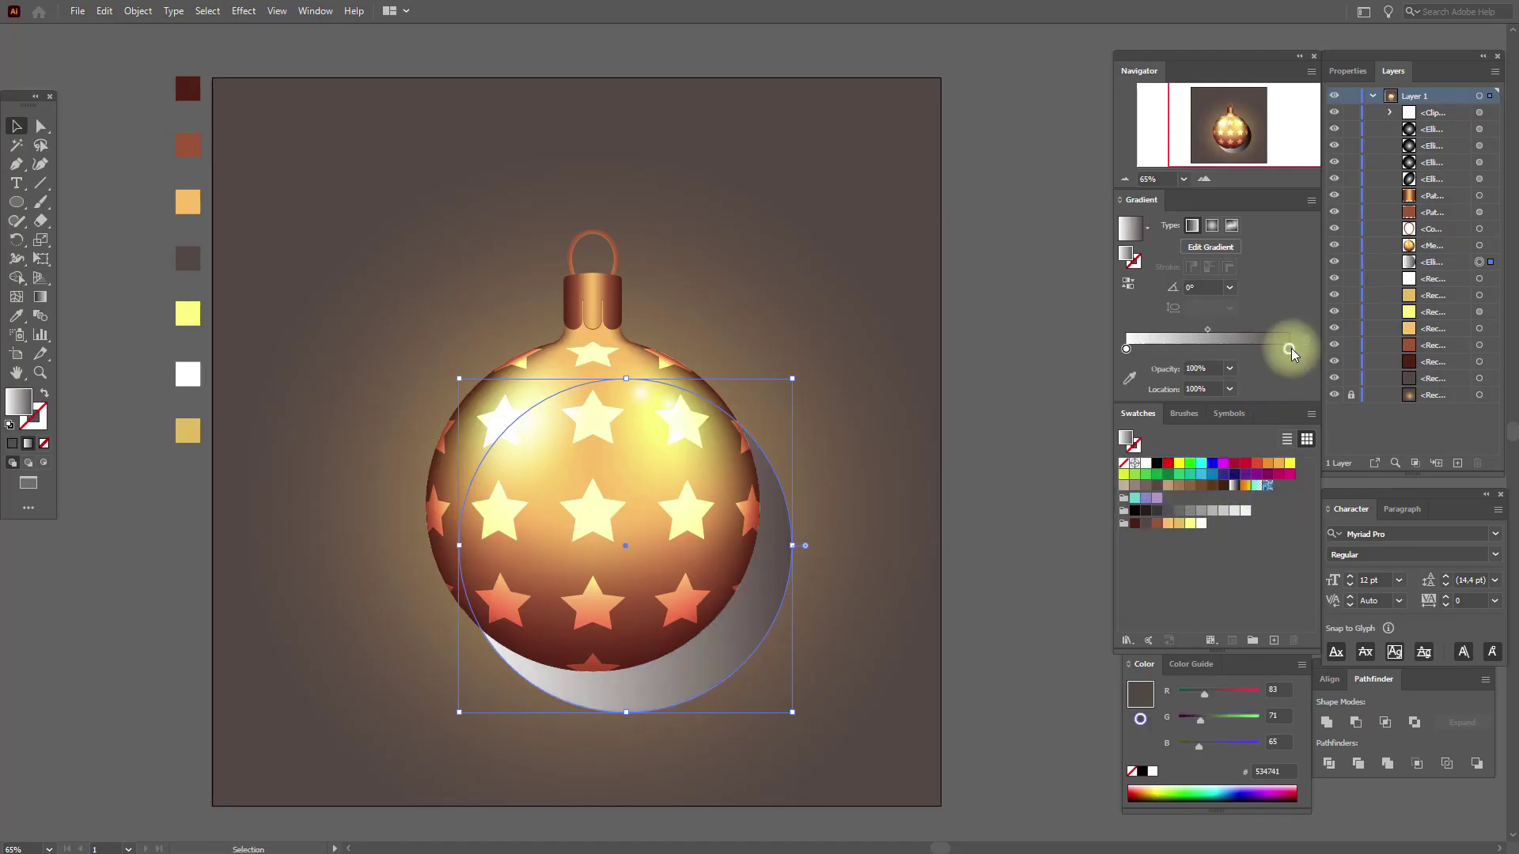
pyautogui.click(1129, 285)
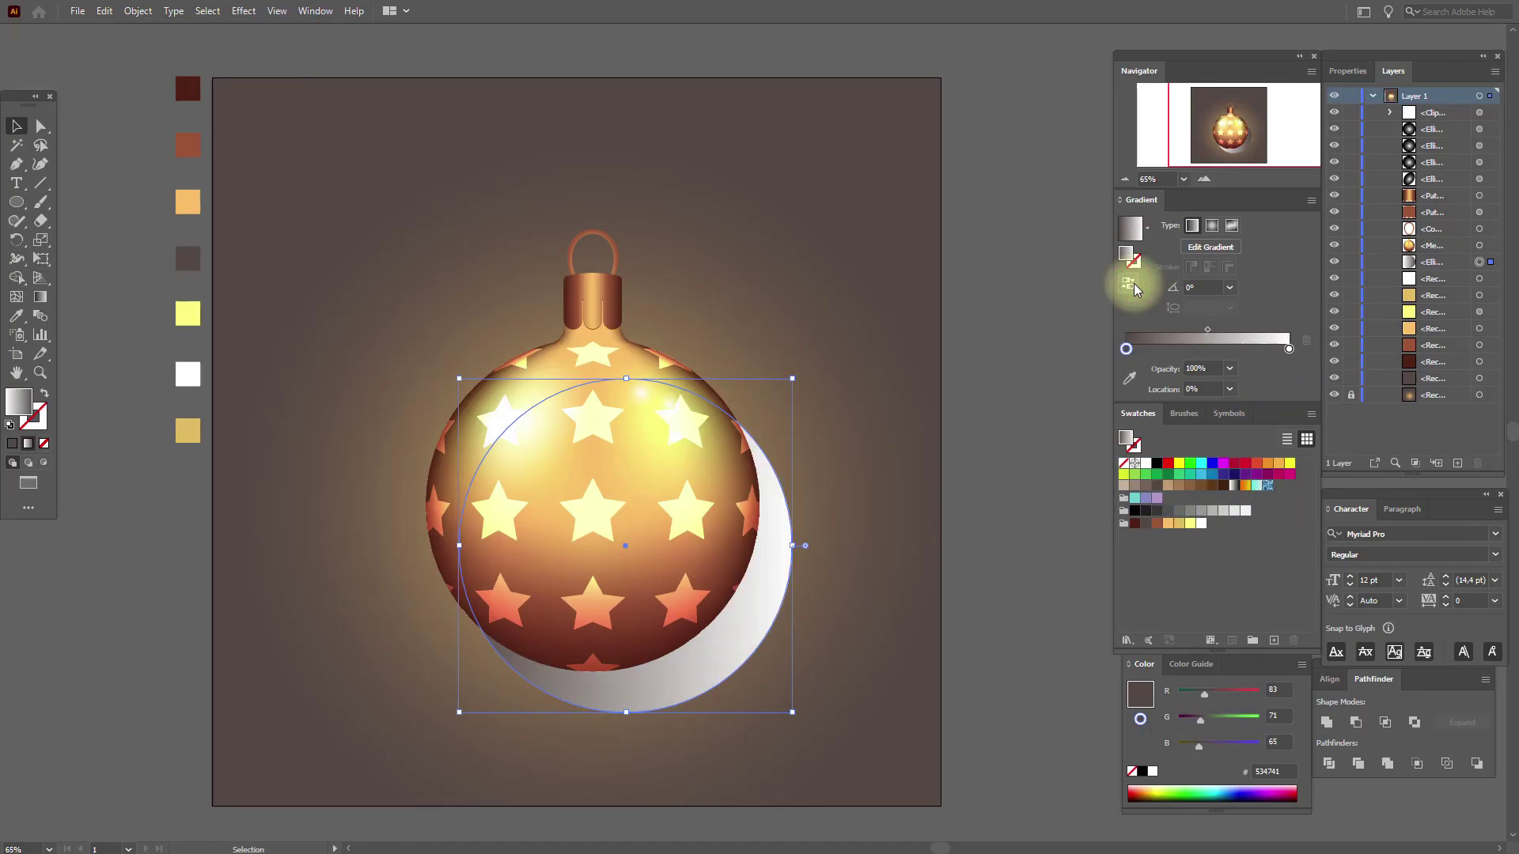
pyautogui.click(1212, 225)
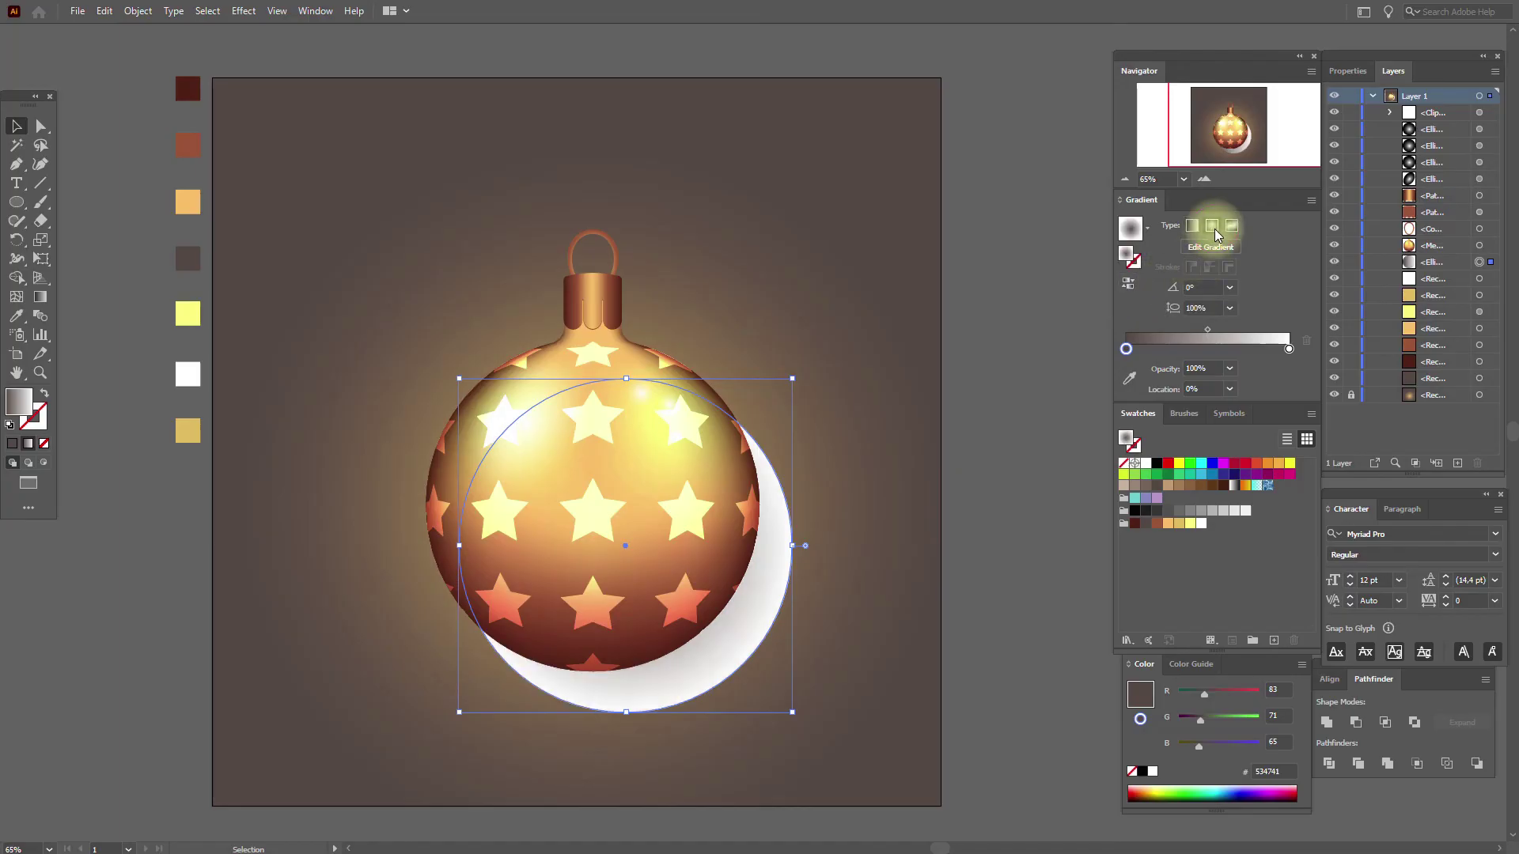
# Step: Set the offset gradient circle's blending mode to Multiply so it acts as the ornament's shadow
pyautogui.click(1355, 76)
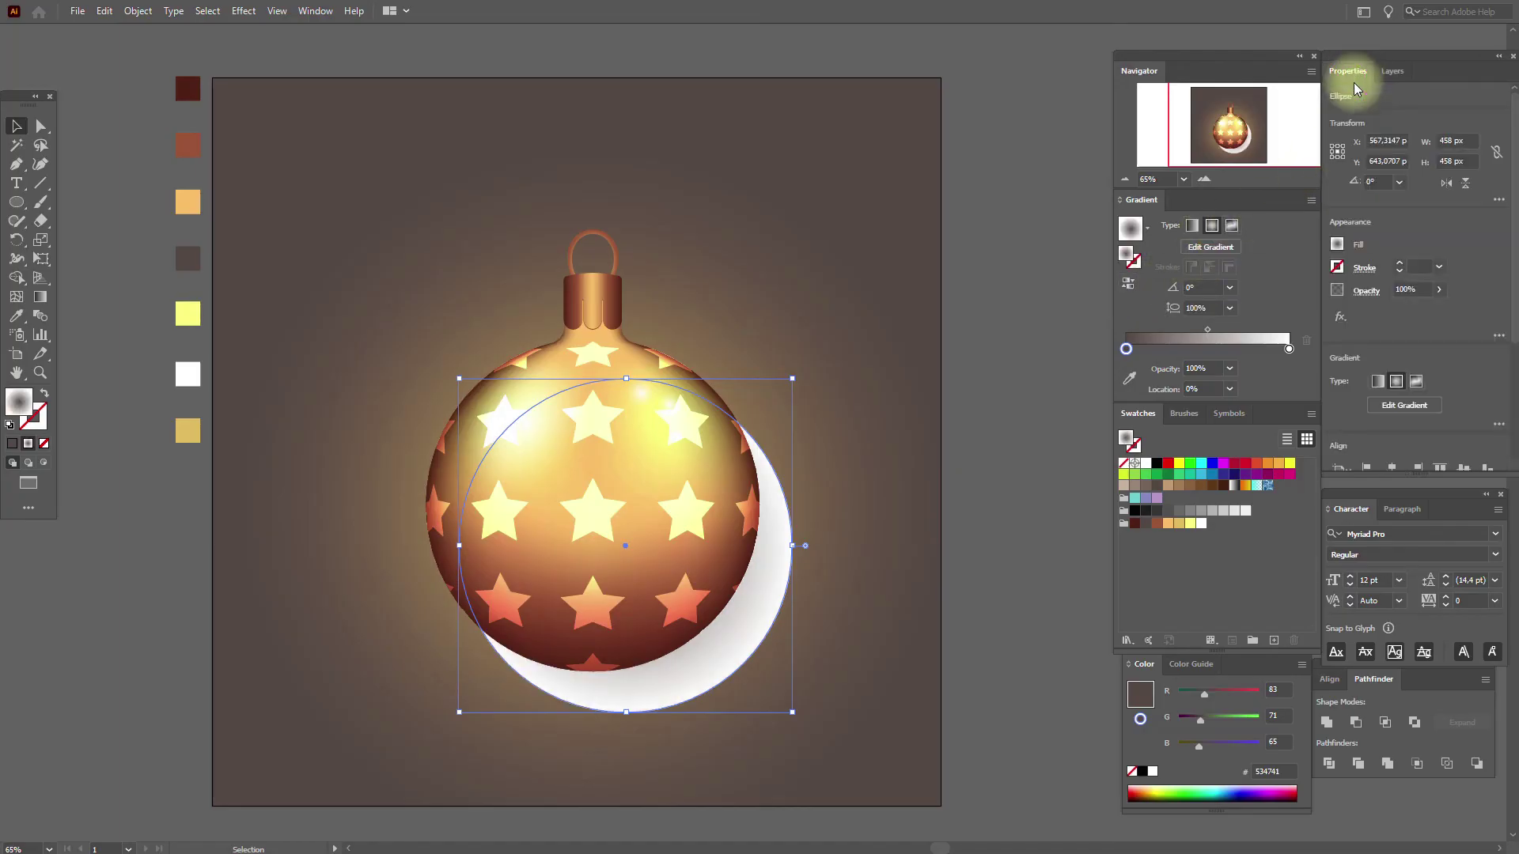
pyautogui.click(1360, 294)
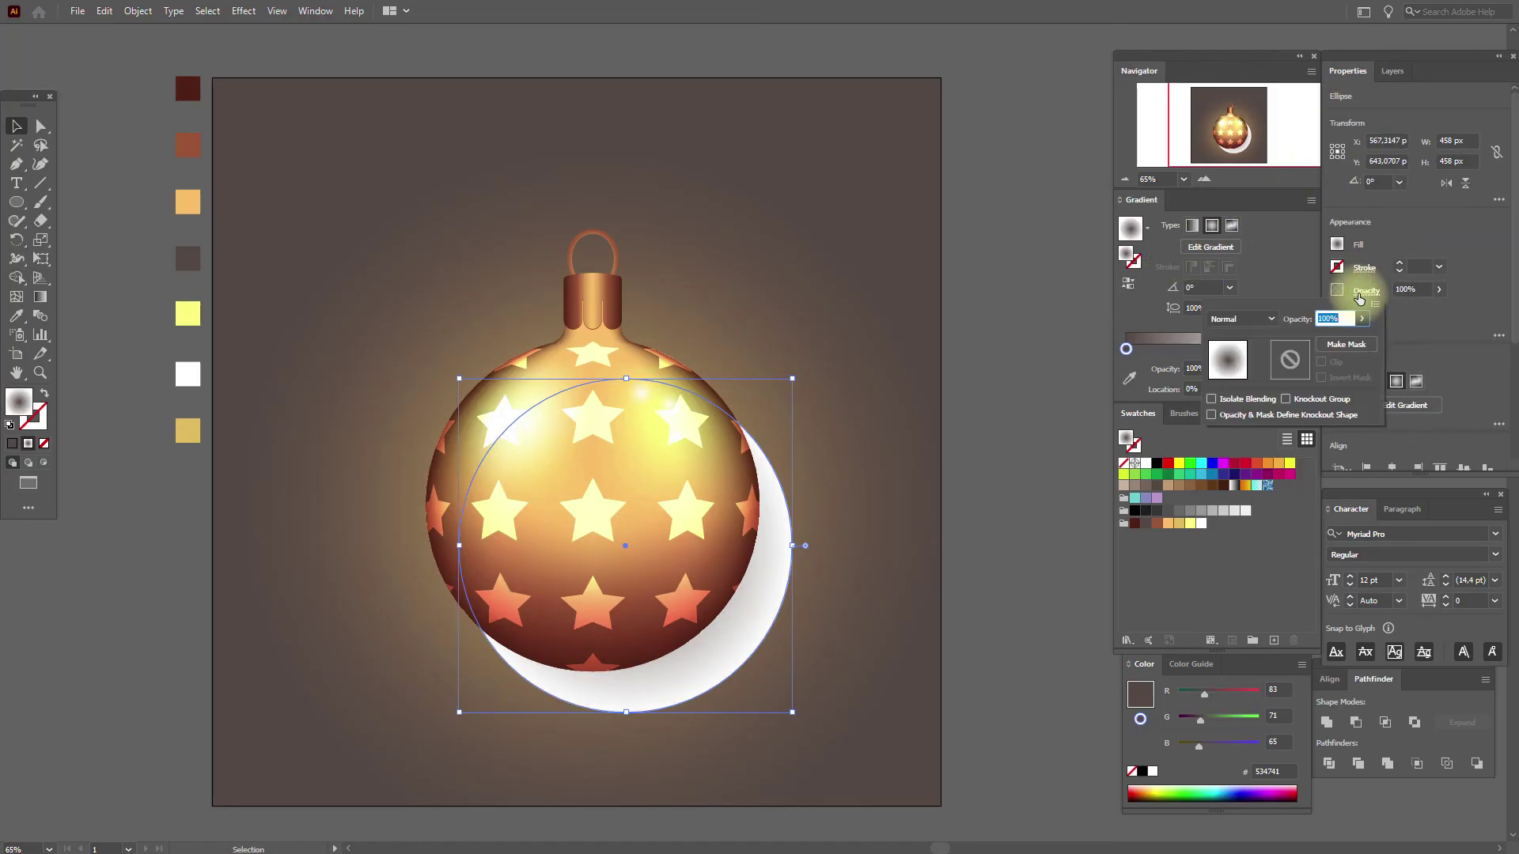
pyautogui.click(1264, 318)
pyautogui.click(1239, 431)
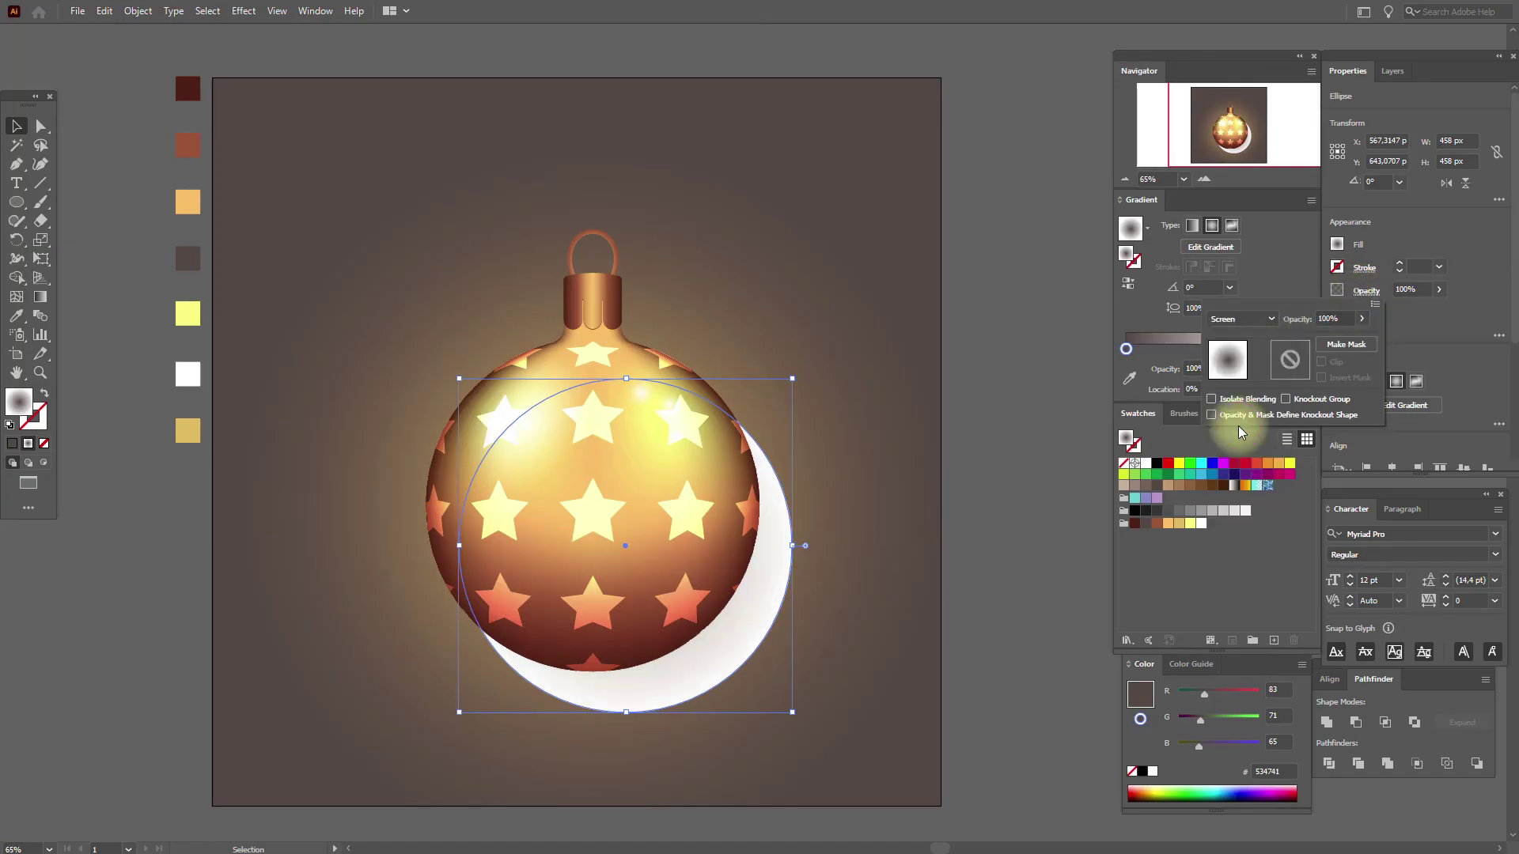
pyautogui.click(1249, 319)
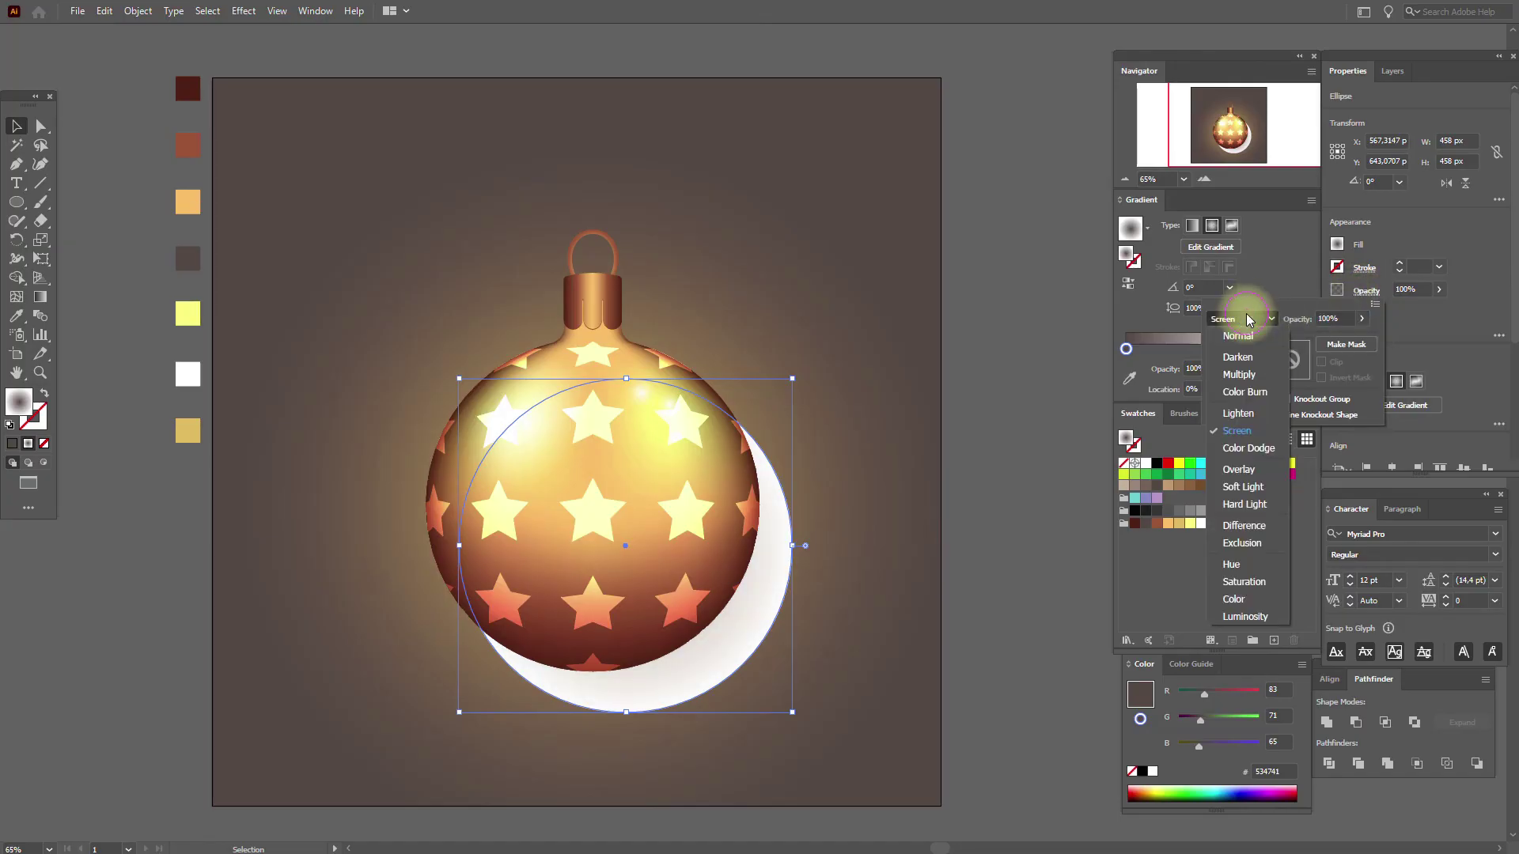
pyautogui.click(1266, 375)
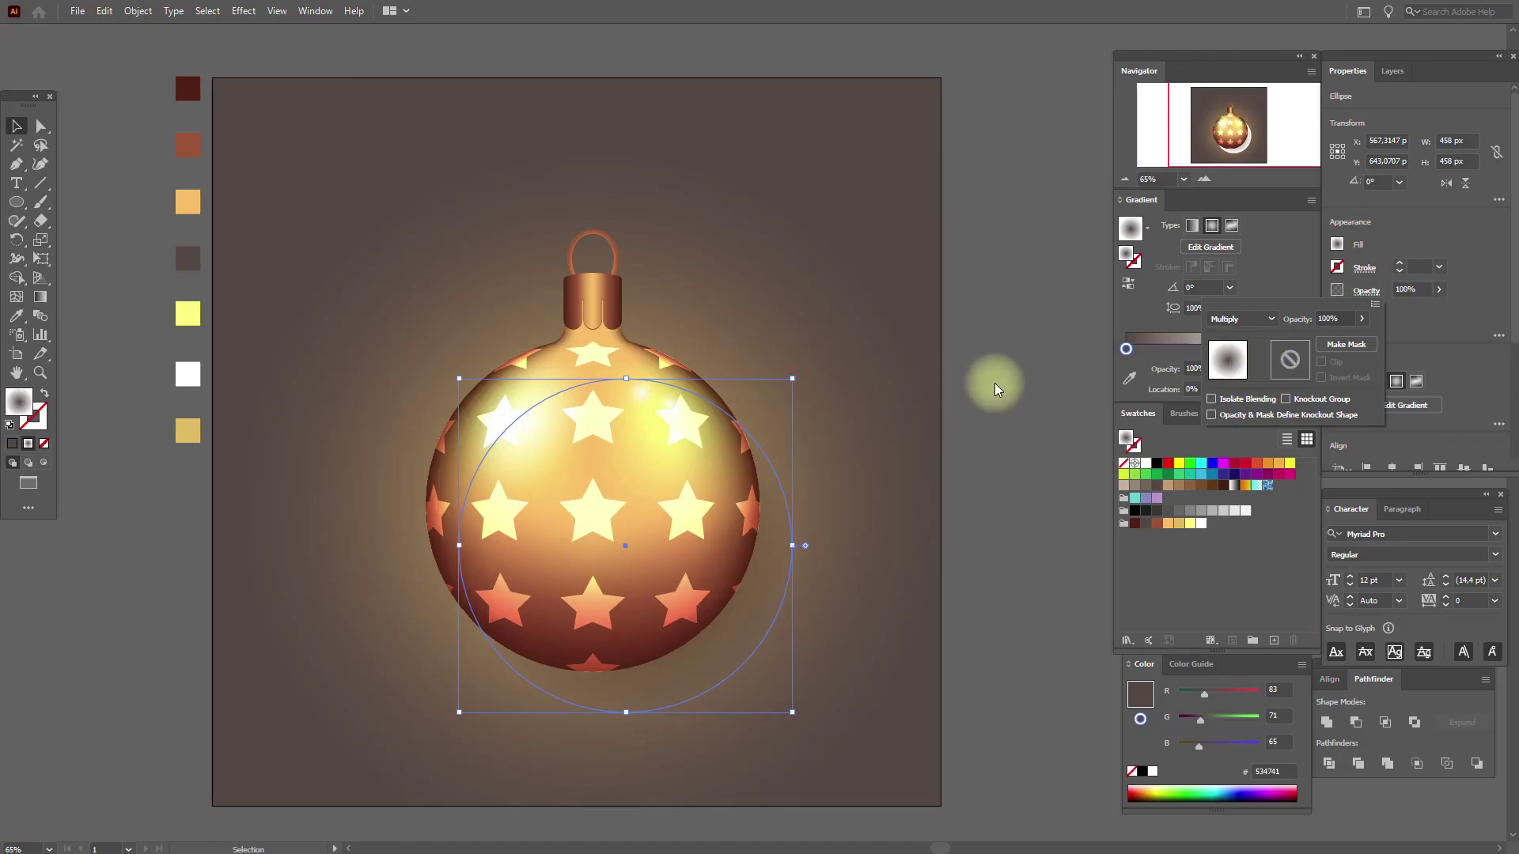
pyautogui.click(980, 312)
pyautogui.click(979, 314)
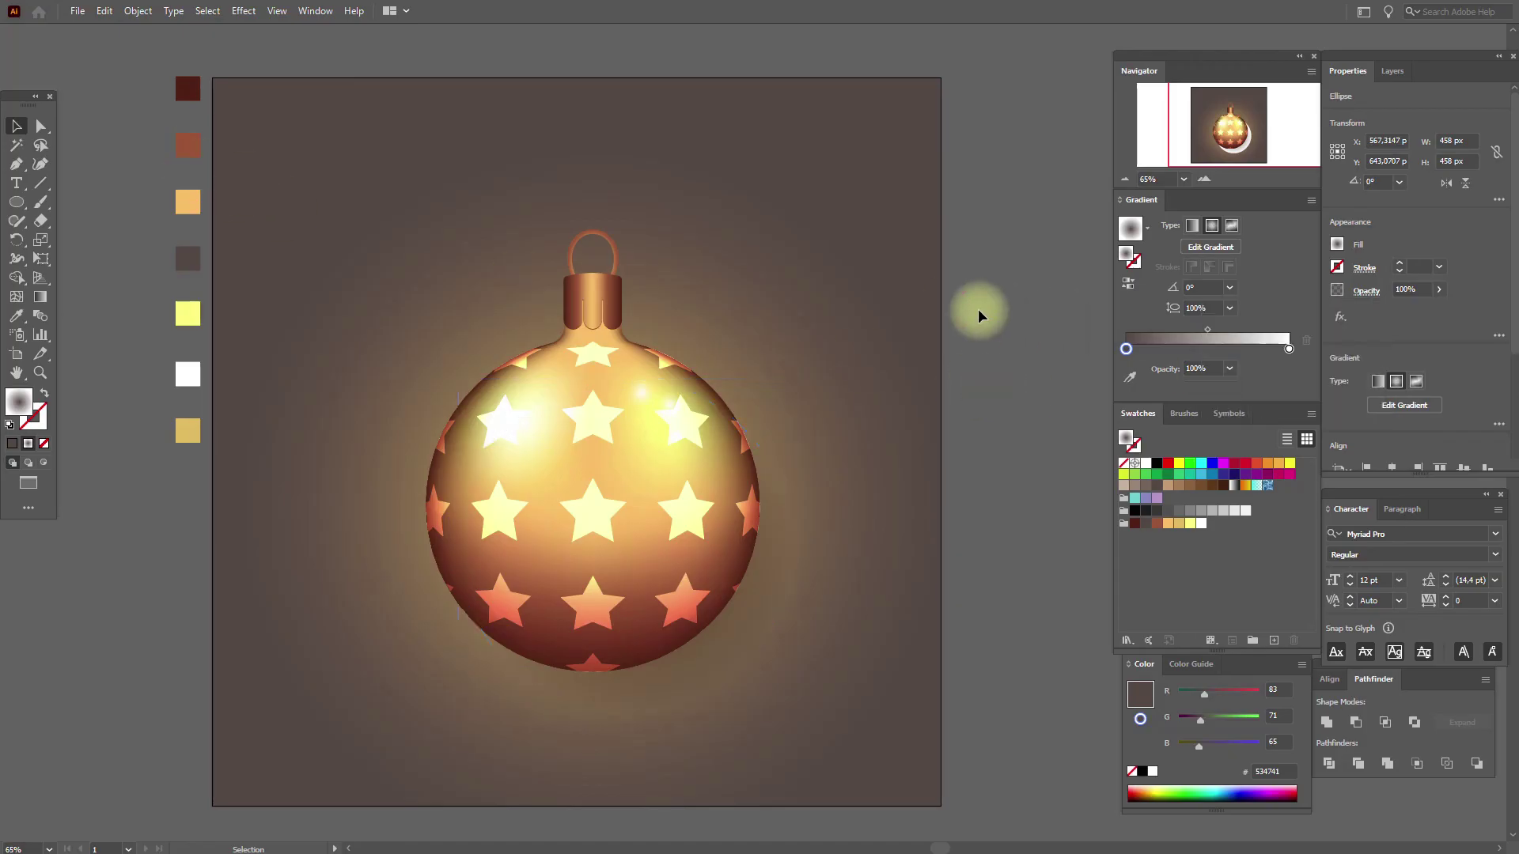
# Step: Move the shadow circle's gradient midpoint to about 67% and enlarge the circle slightly around its centre
pyautogui.click(732, 625)
pyautogui.moveTo(1207, 329); pyautogui.dragTo(1236, 331)
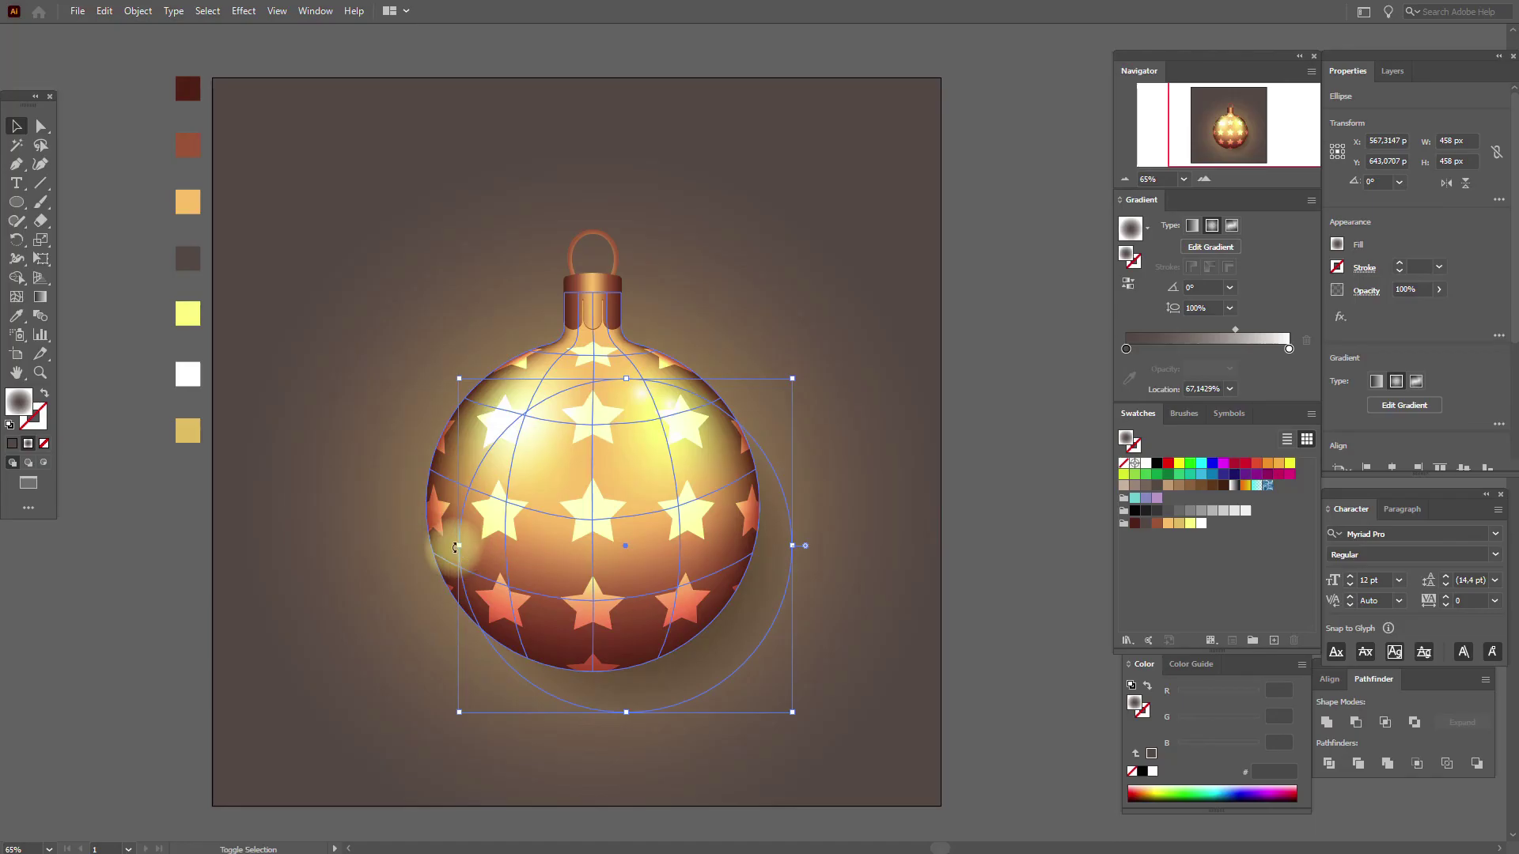
pyautogui.moveTo(461, 546); pyautogui.dragTo(431, 546)
pyautogui.click(971, 522)
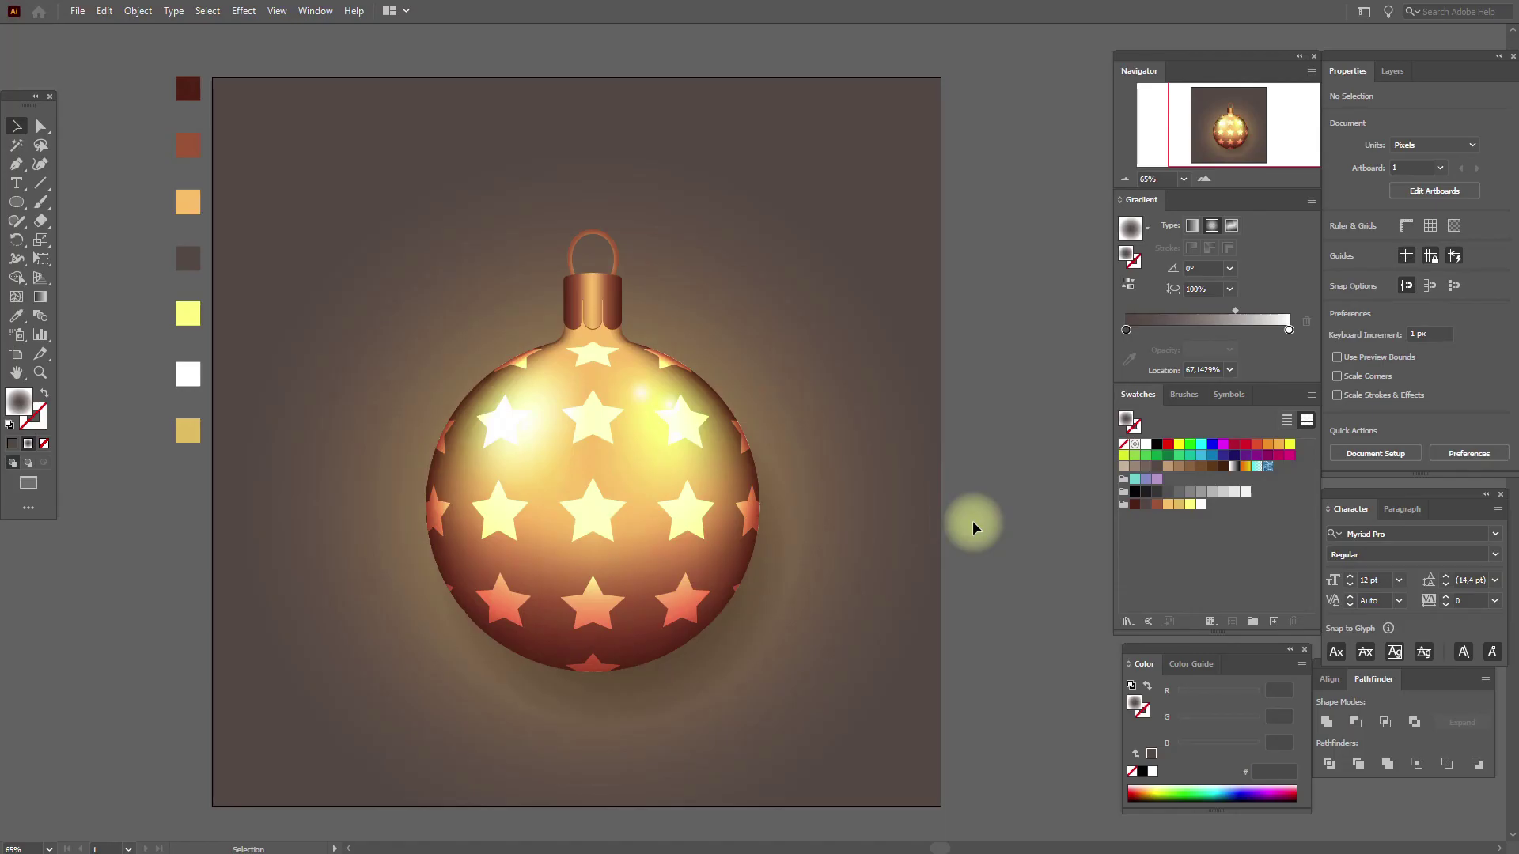
# Step: Duplicate the ball's left highlight ellipse and enlarge the copy to about 251 × 281 px
pyautogui.click(525, 391)
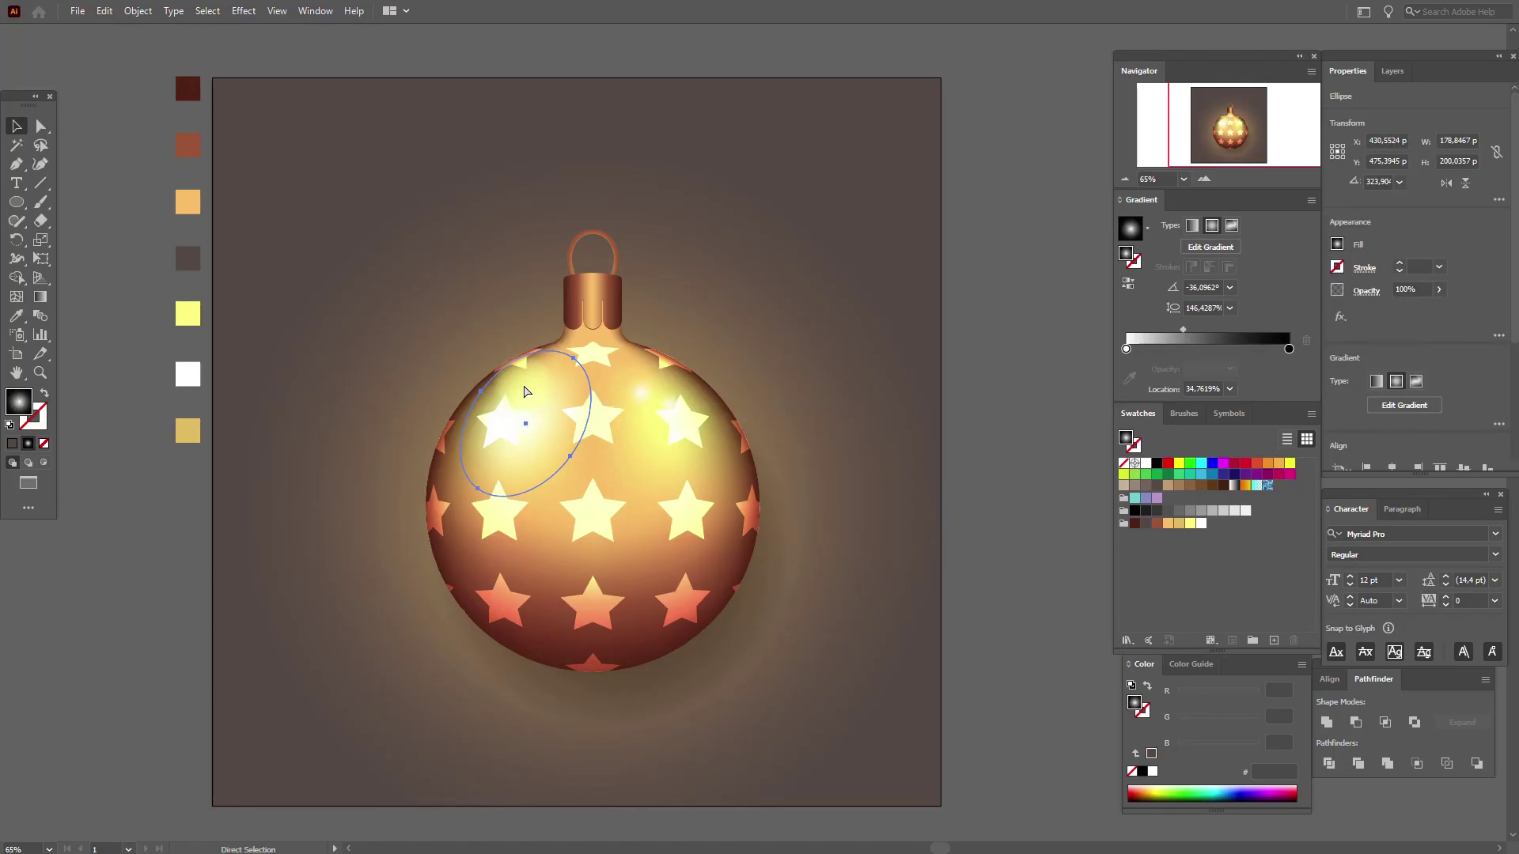
pyautogui.hotkey('ctrl', 'c')
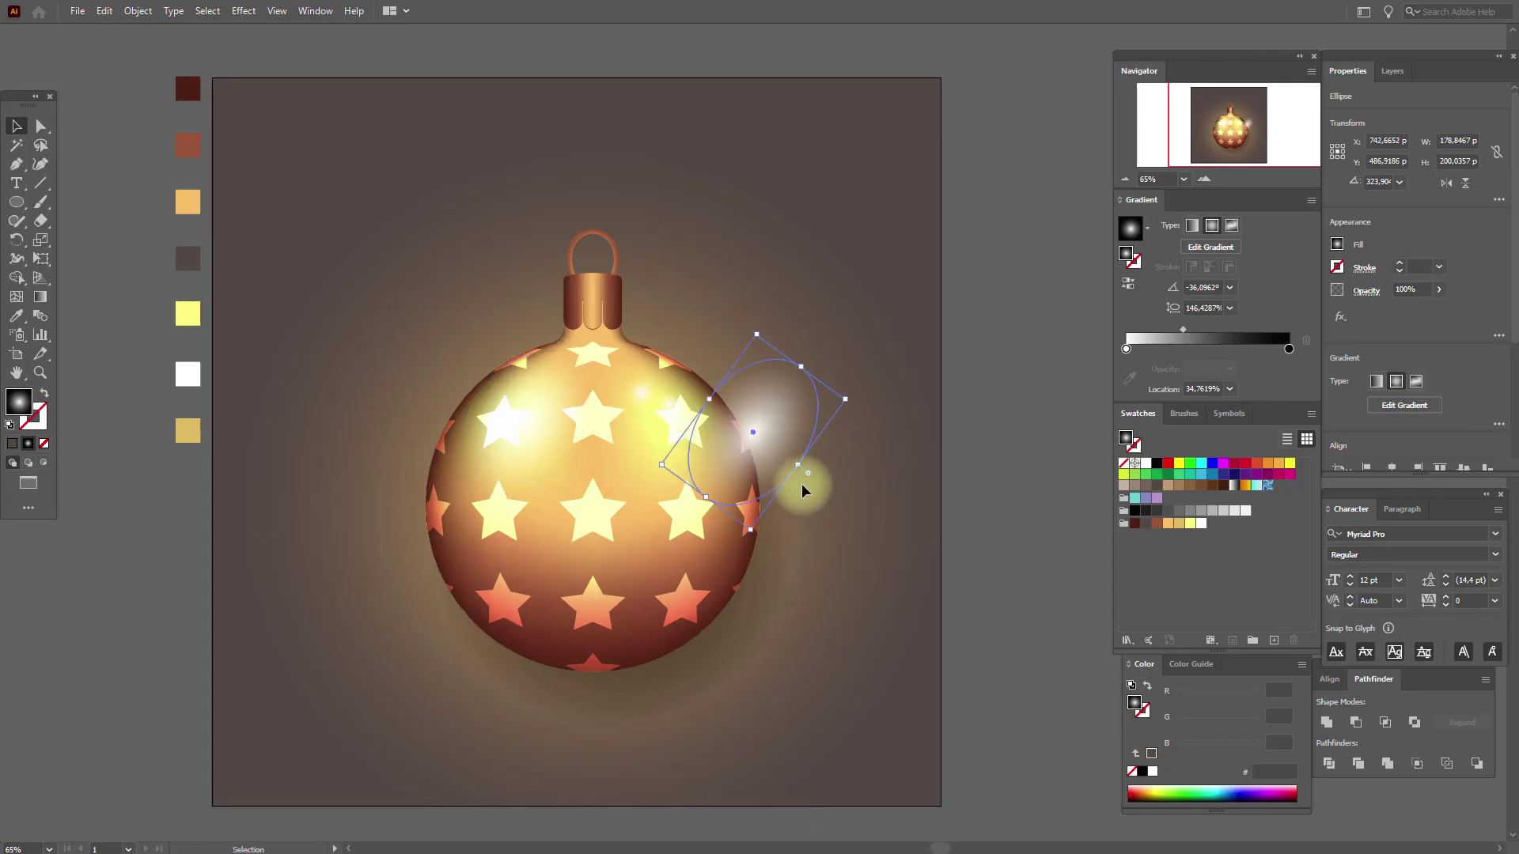
pyautogui.moveTo(797, 470); pyautogui.dragTo(833, 493)
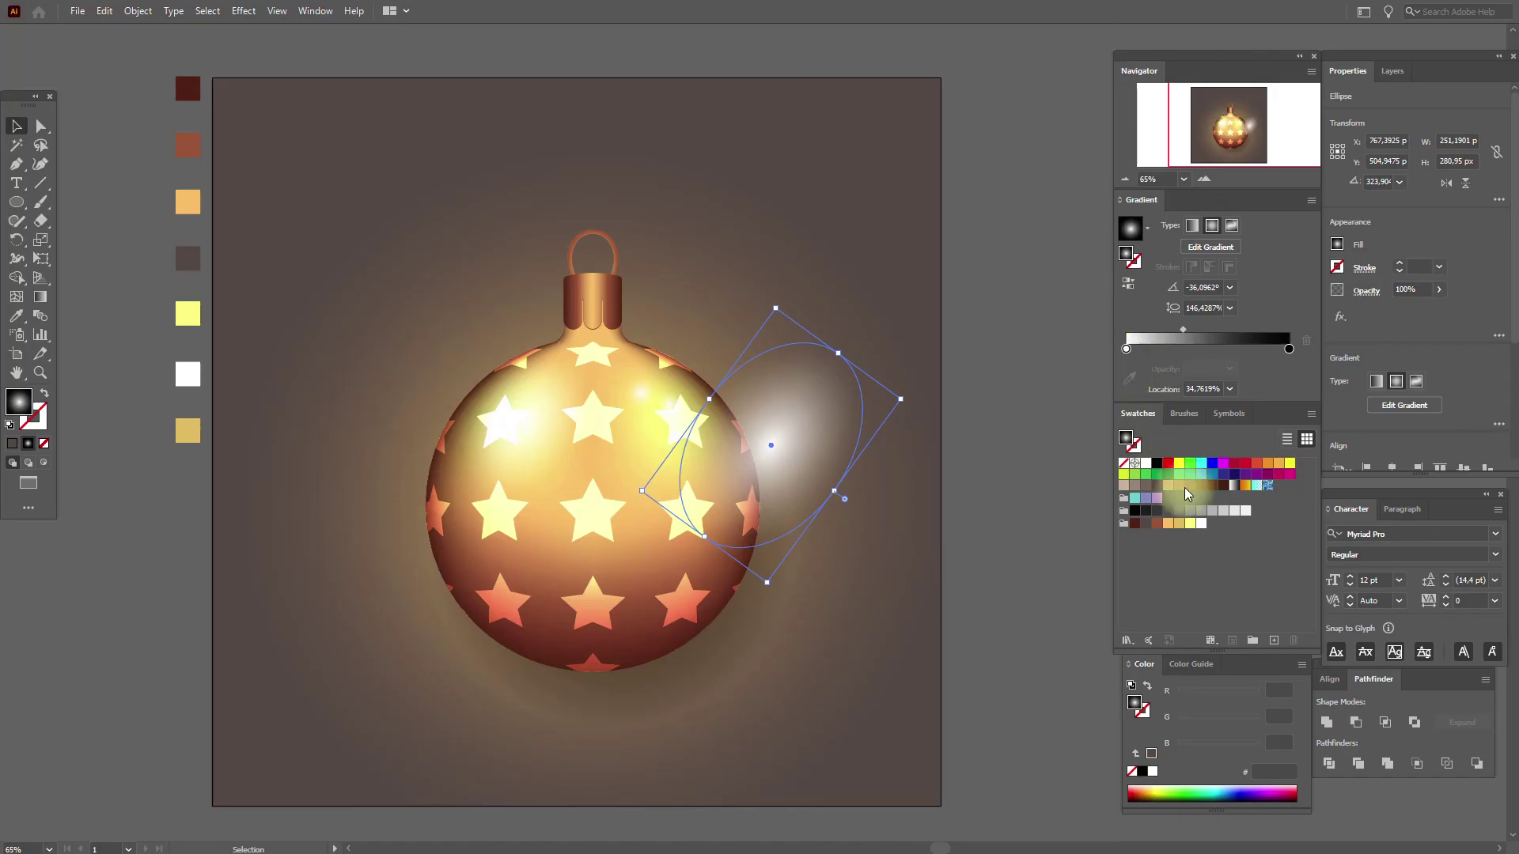
# Step: Change the enlarged highlight's white gradient stop to orange FFBF60 and place the ellipse over the ball's upper-left edge
pyautogui.moveTo(1168, 530); pyautogui.dragTo(1132, 358)
pyautogui.moveTo(871, 441); pyautogui.dragTo(681, 380)
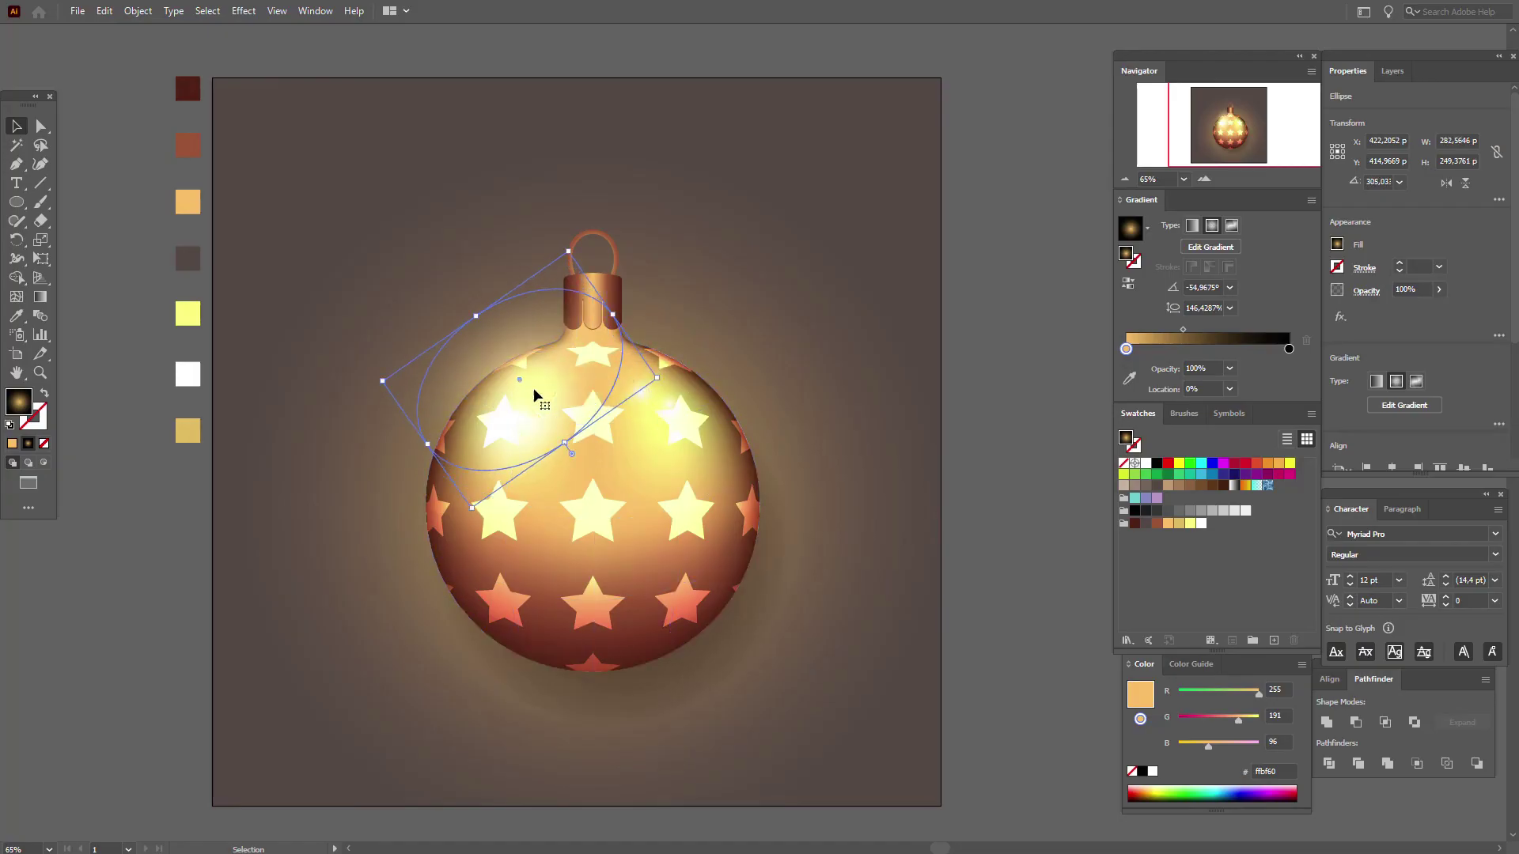
pyautogui.moveTo(519, 378); pyautogui.dragTo(500, 371)
pyautogui.click(1032, 439)
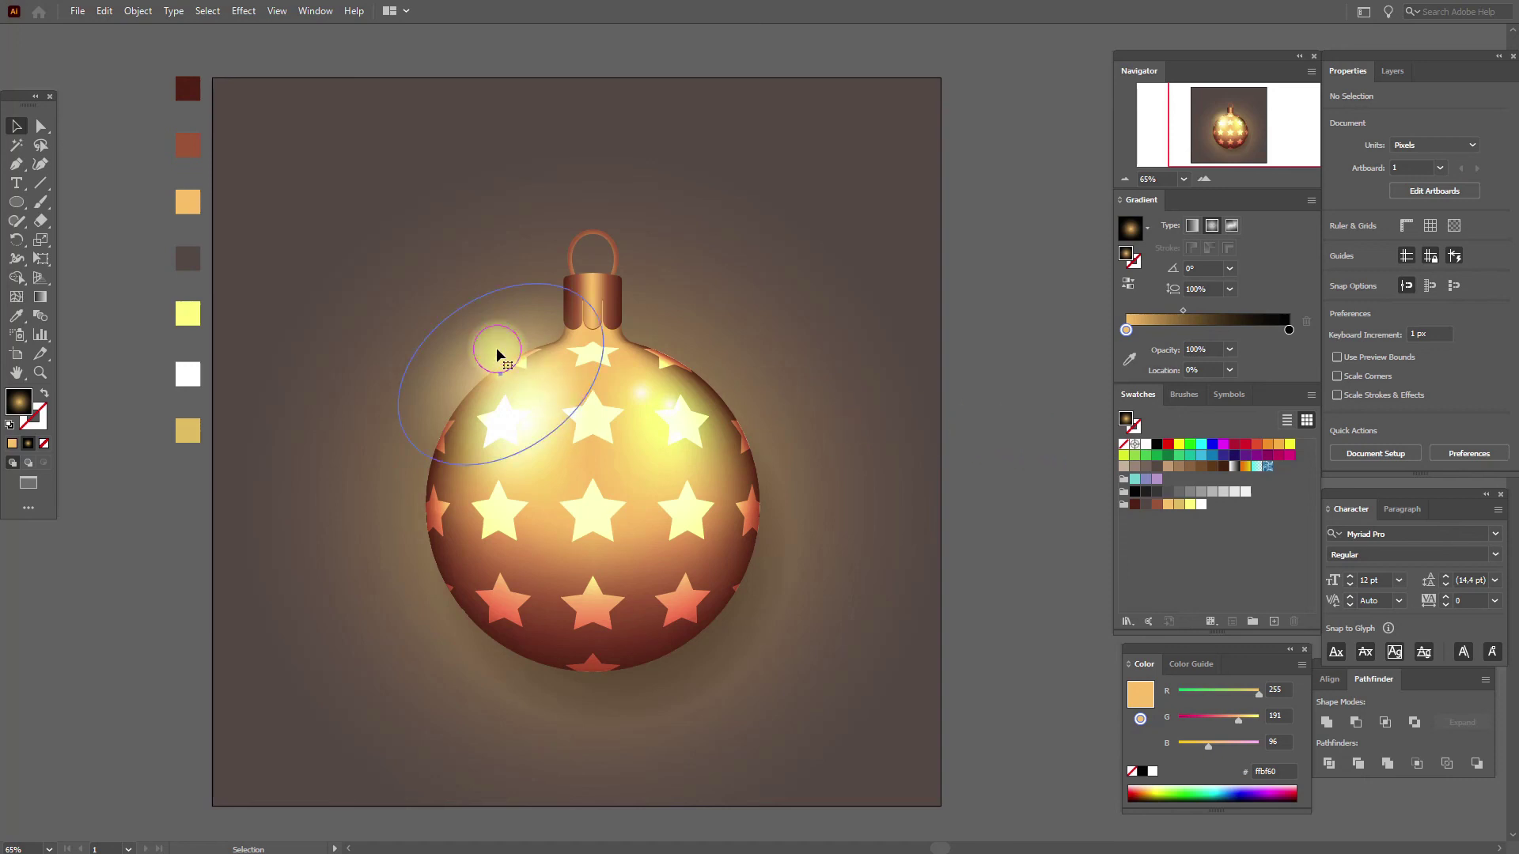
# Step: Duplicate the orange glow, squash the copy into a thin diagonal streak and recolour its orange gradient stop to yellow FEFB76
pyautogui.click(499, 355)
pyautogui.hotkey('ctrl', 'c')
pyautogui.hotkey('ctrl', 'v')
pyautogui.moveTo(736, 411); pyautogui.dragTo(762, 505)
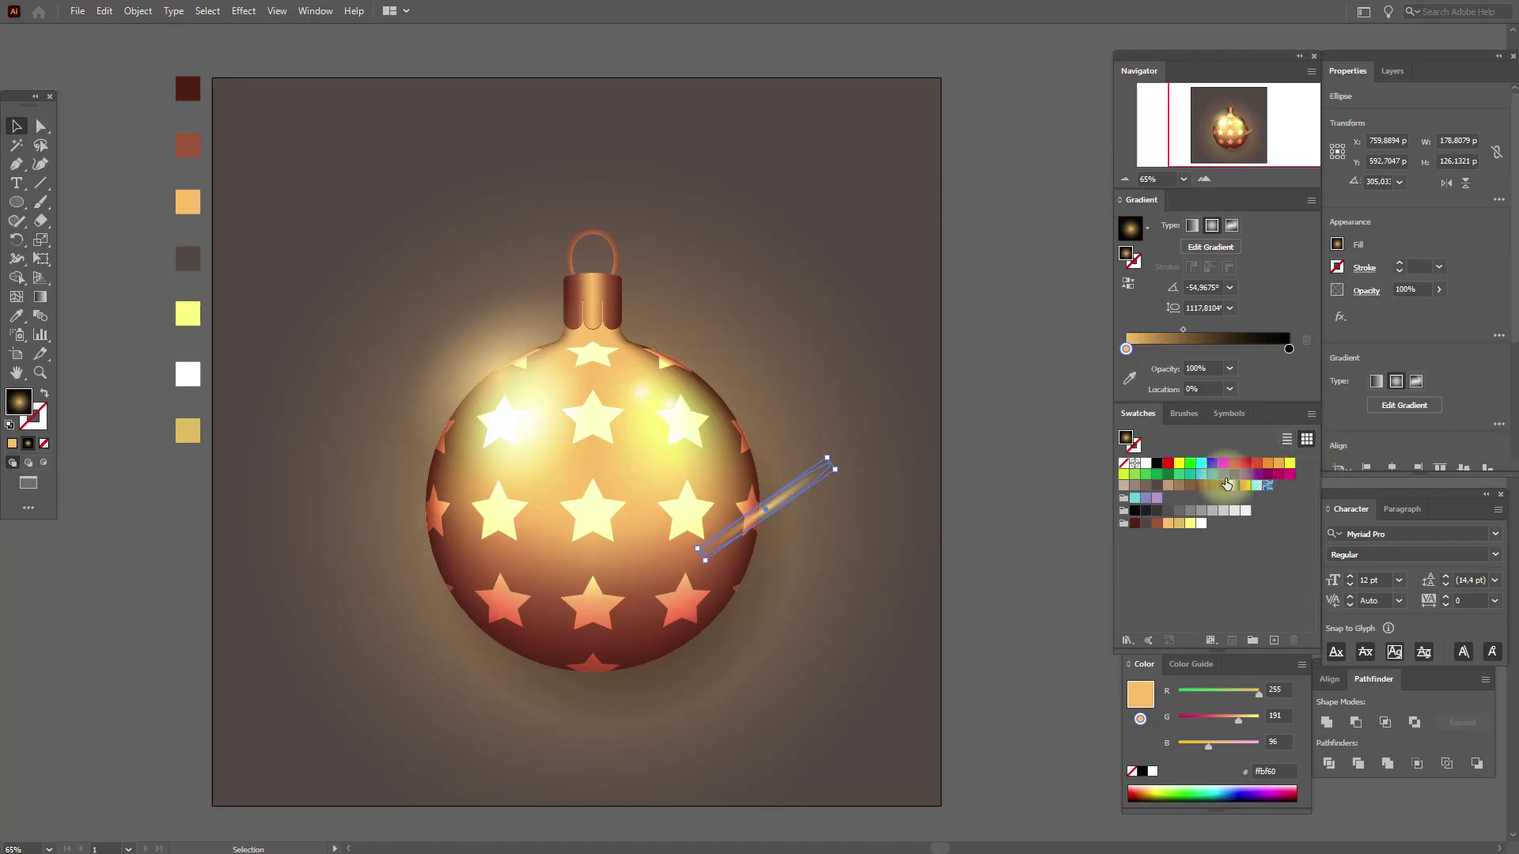
pyautogui.moveTo(1192, 526); pyautogui.dragTo(1134, 369)
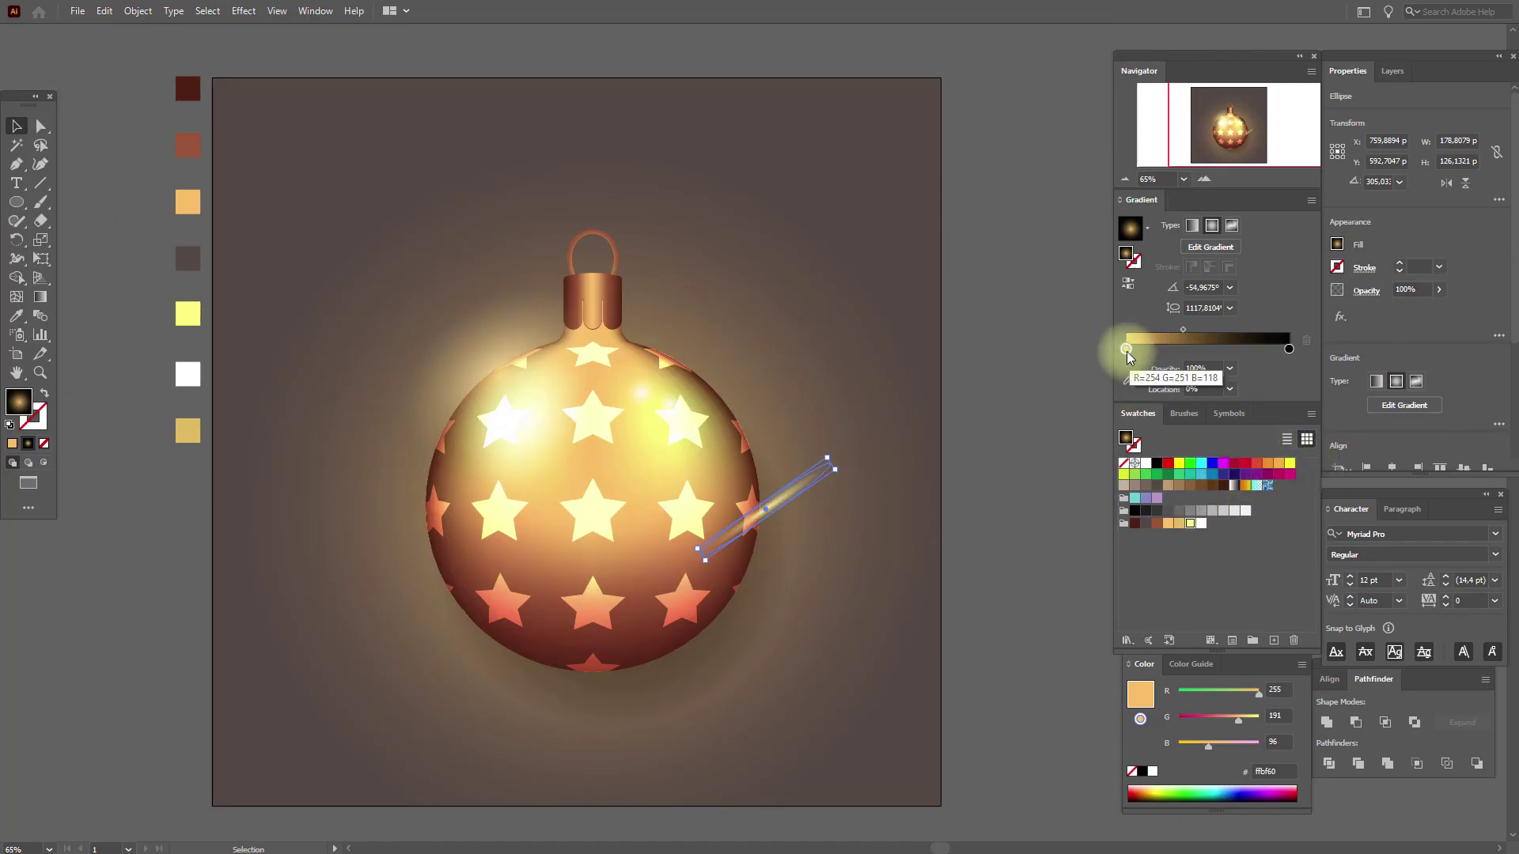
pyautogui.click(1126, 349)
# Step: Paste a copy of the streak in front and reflect it across the vertical axis to form a crossed sparkle
pyautogui.hotkey('ctrl', 'c')
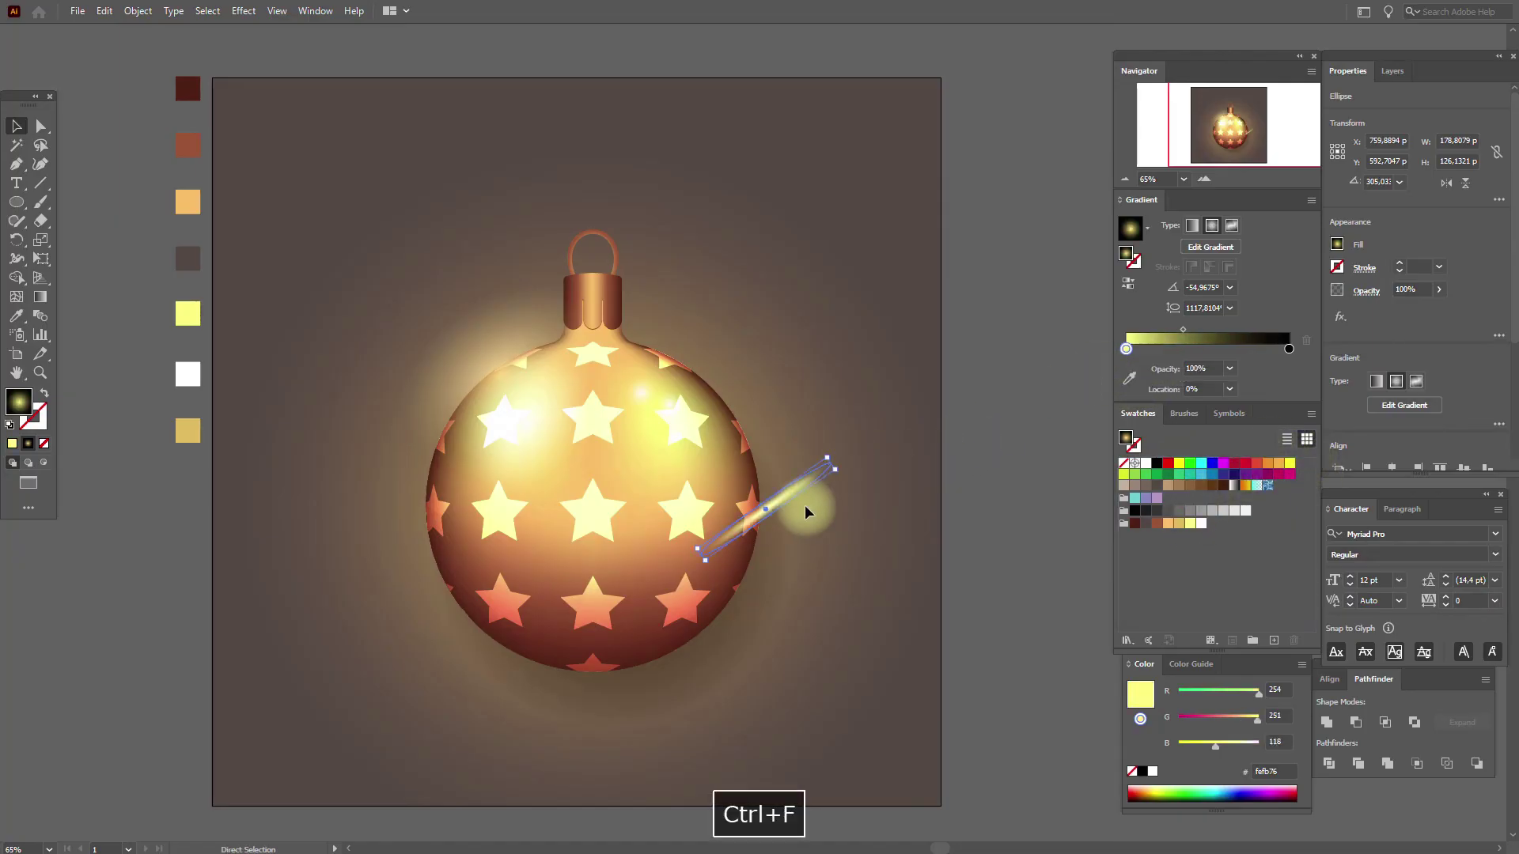
pyautogui.rightClick(807, 512)
pyautogui.moveTo(954, 408)
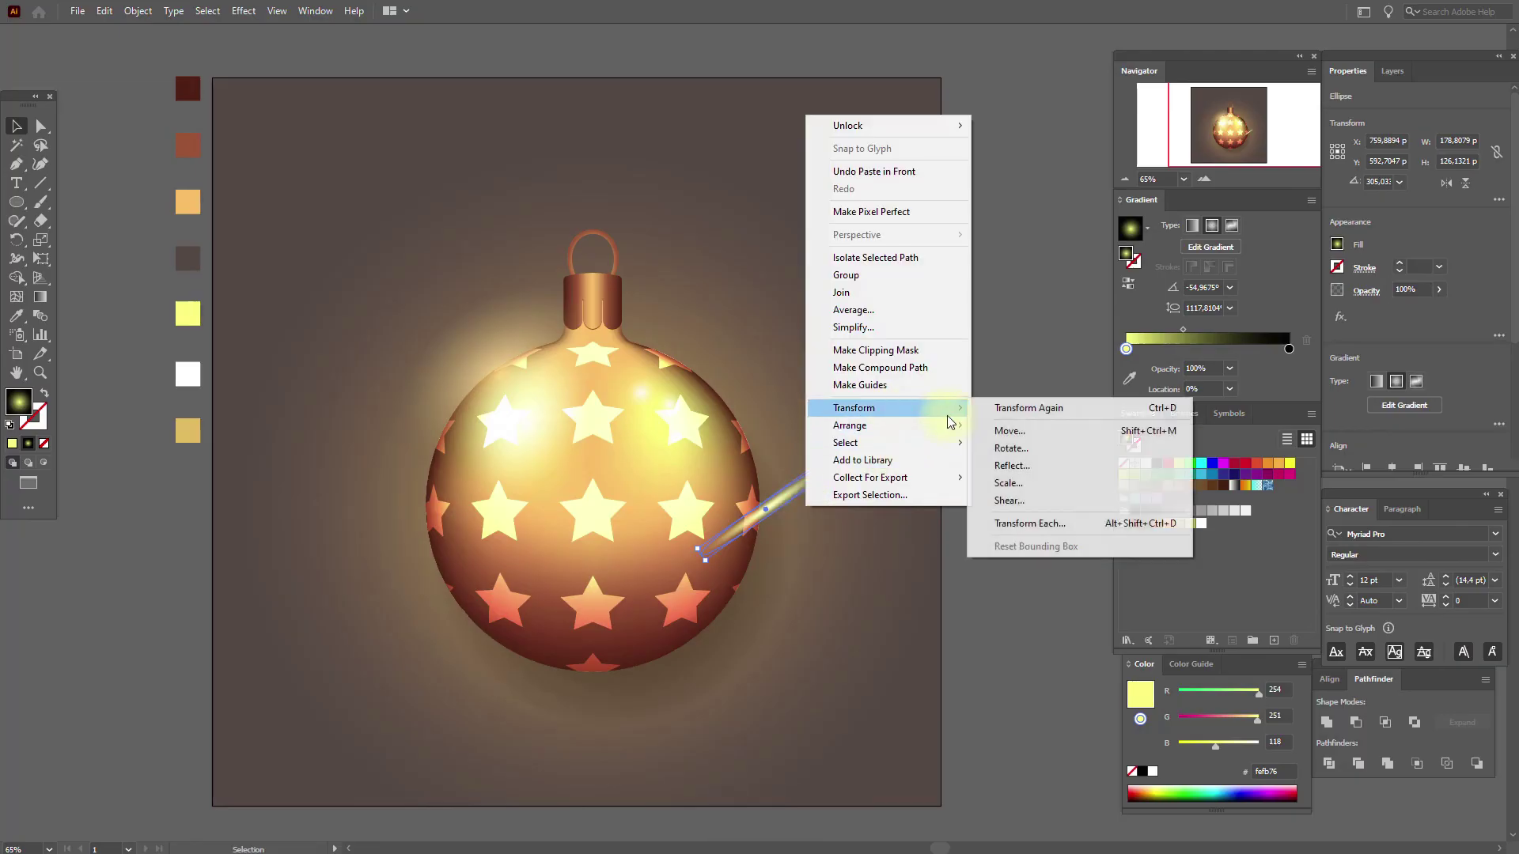
pyautogui.click(1040, 467)
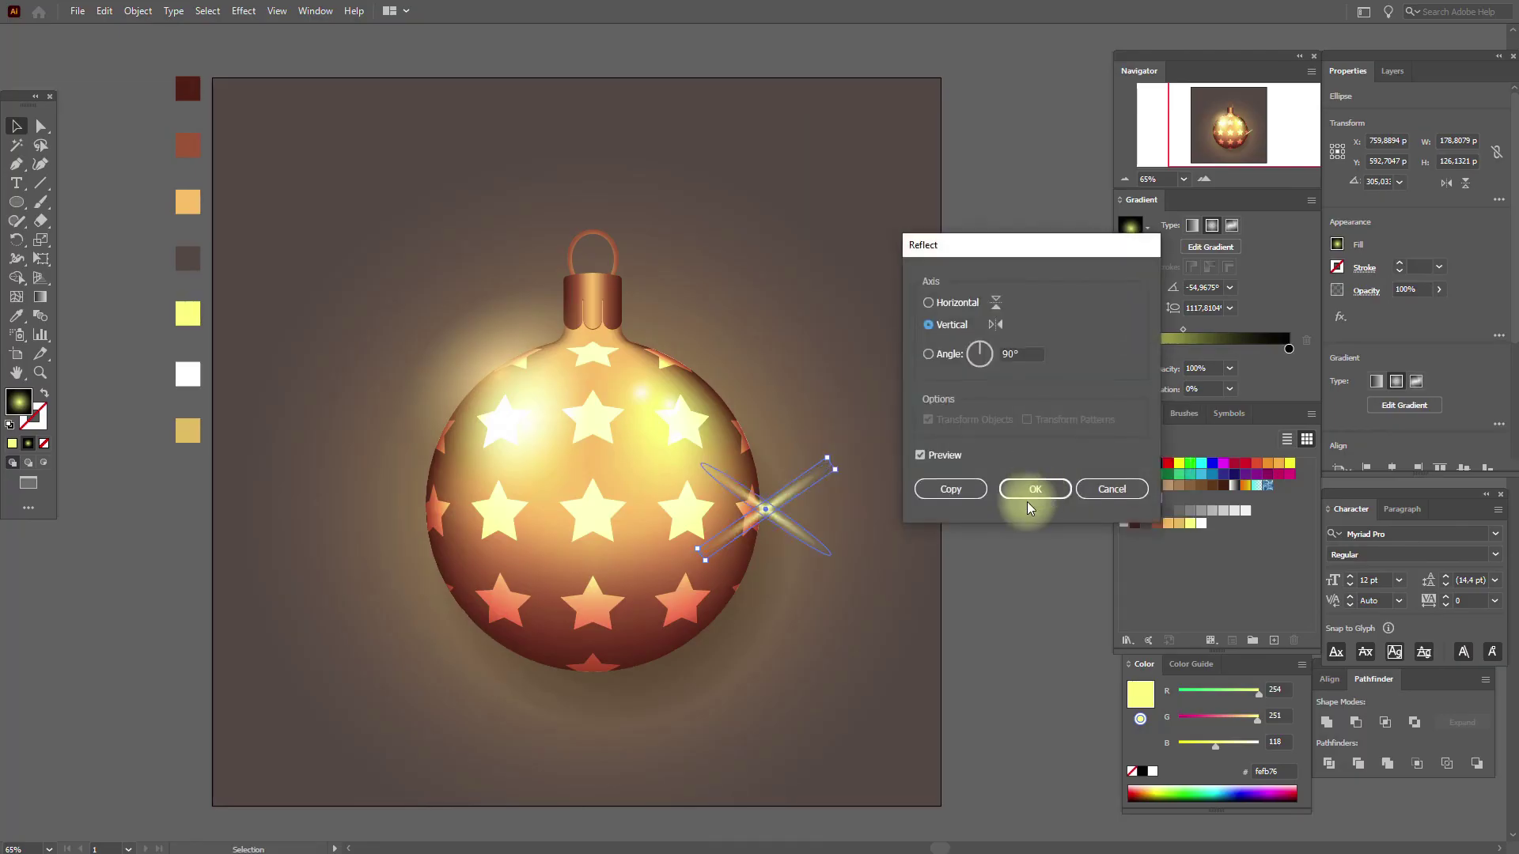
pyautogui.click(1033, 490)
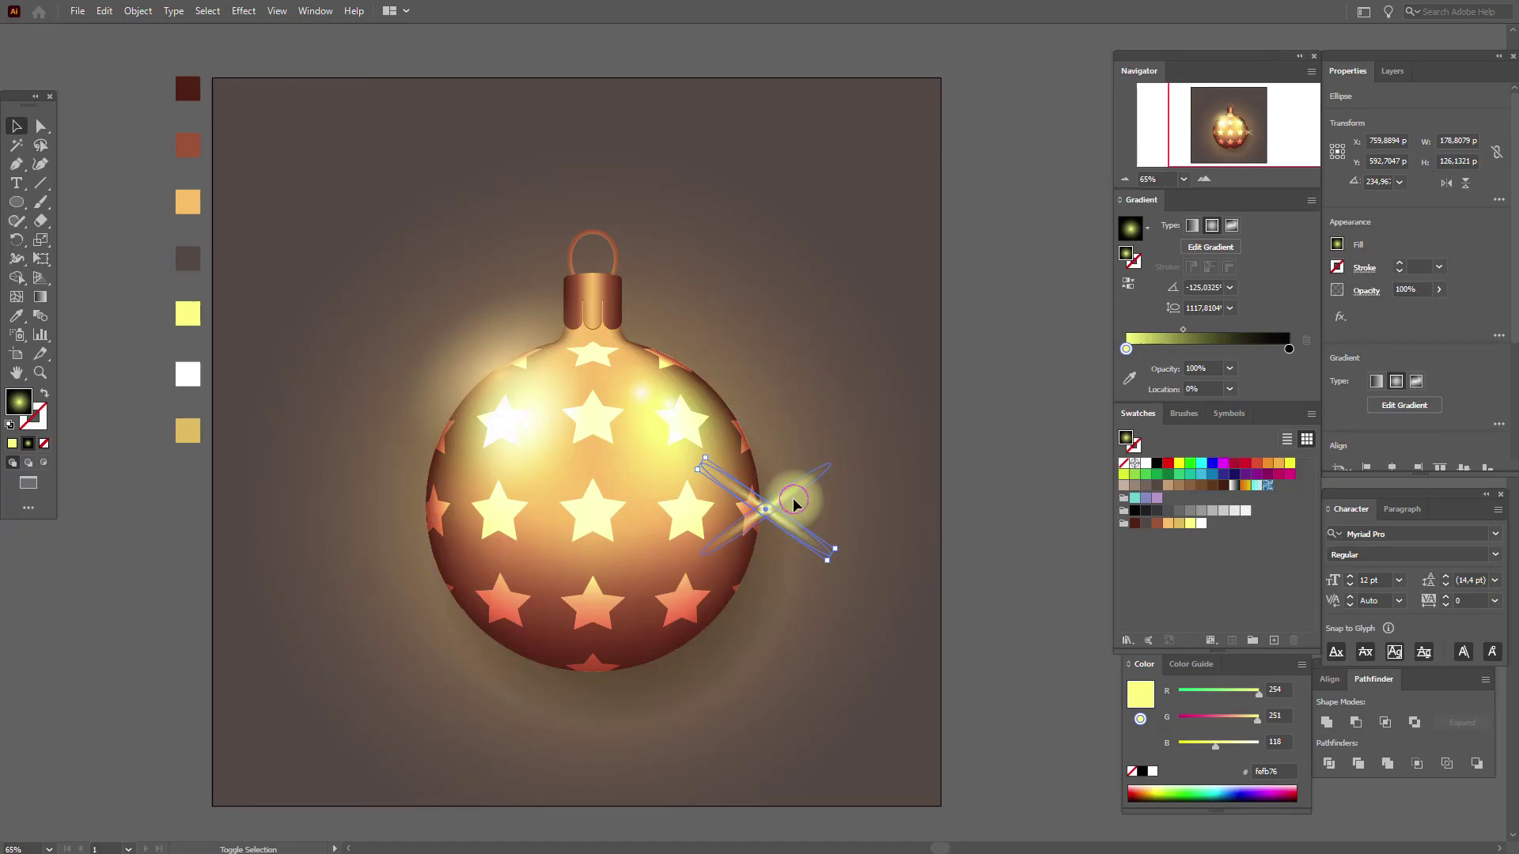
# Step: Scale both crossed streaks down to about 89 × 63 px and group them
pyautogui.press('v')
pyautogui.moveTo(770, 468); pyautogui.dragTo(771, 509)
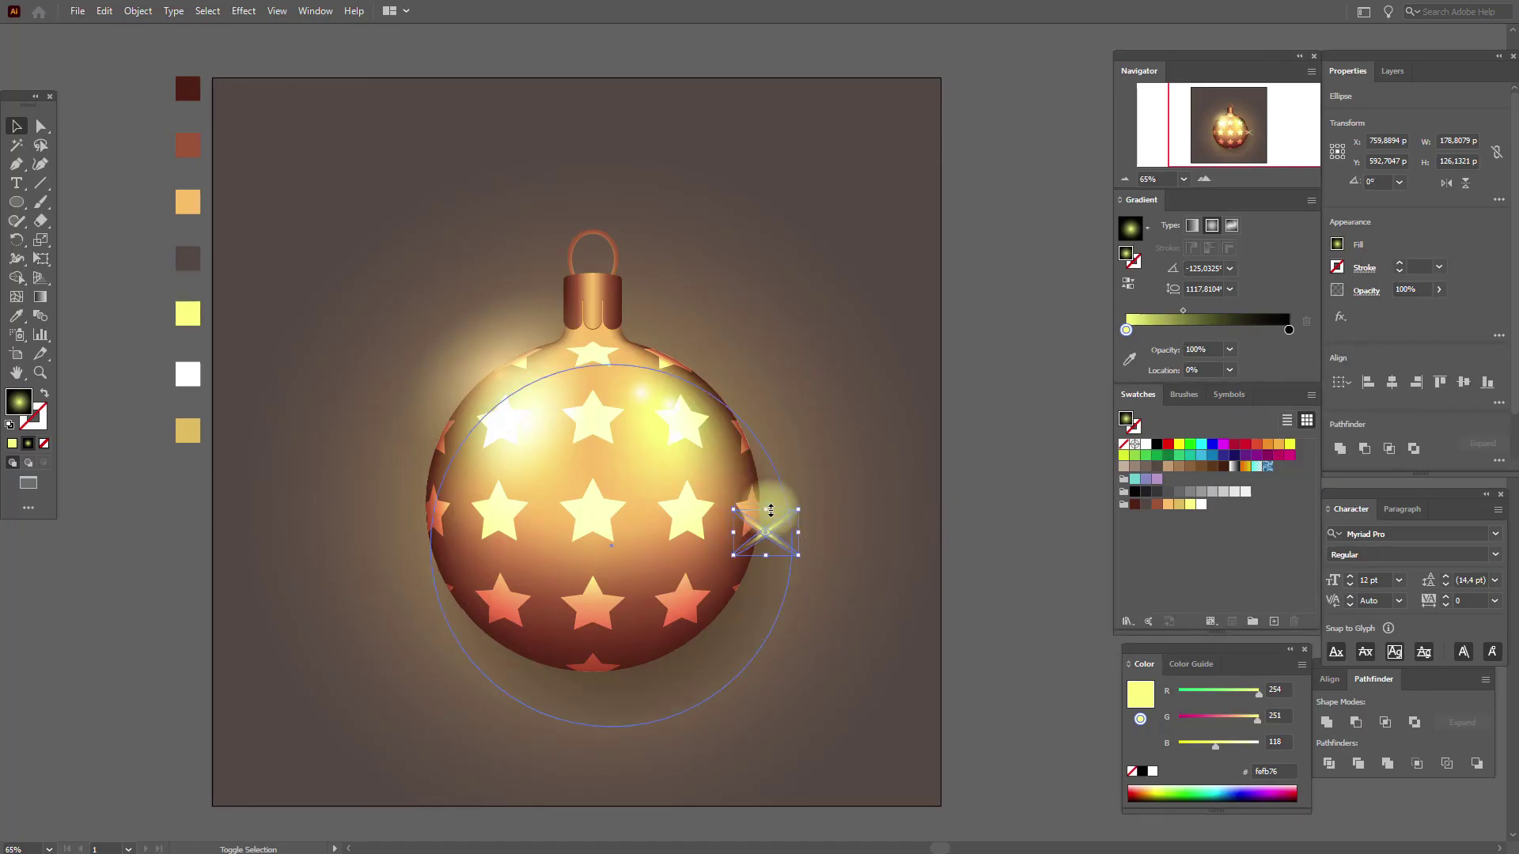
pyautogui.rightClick(774, 534)
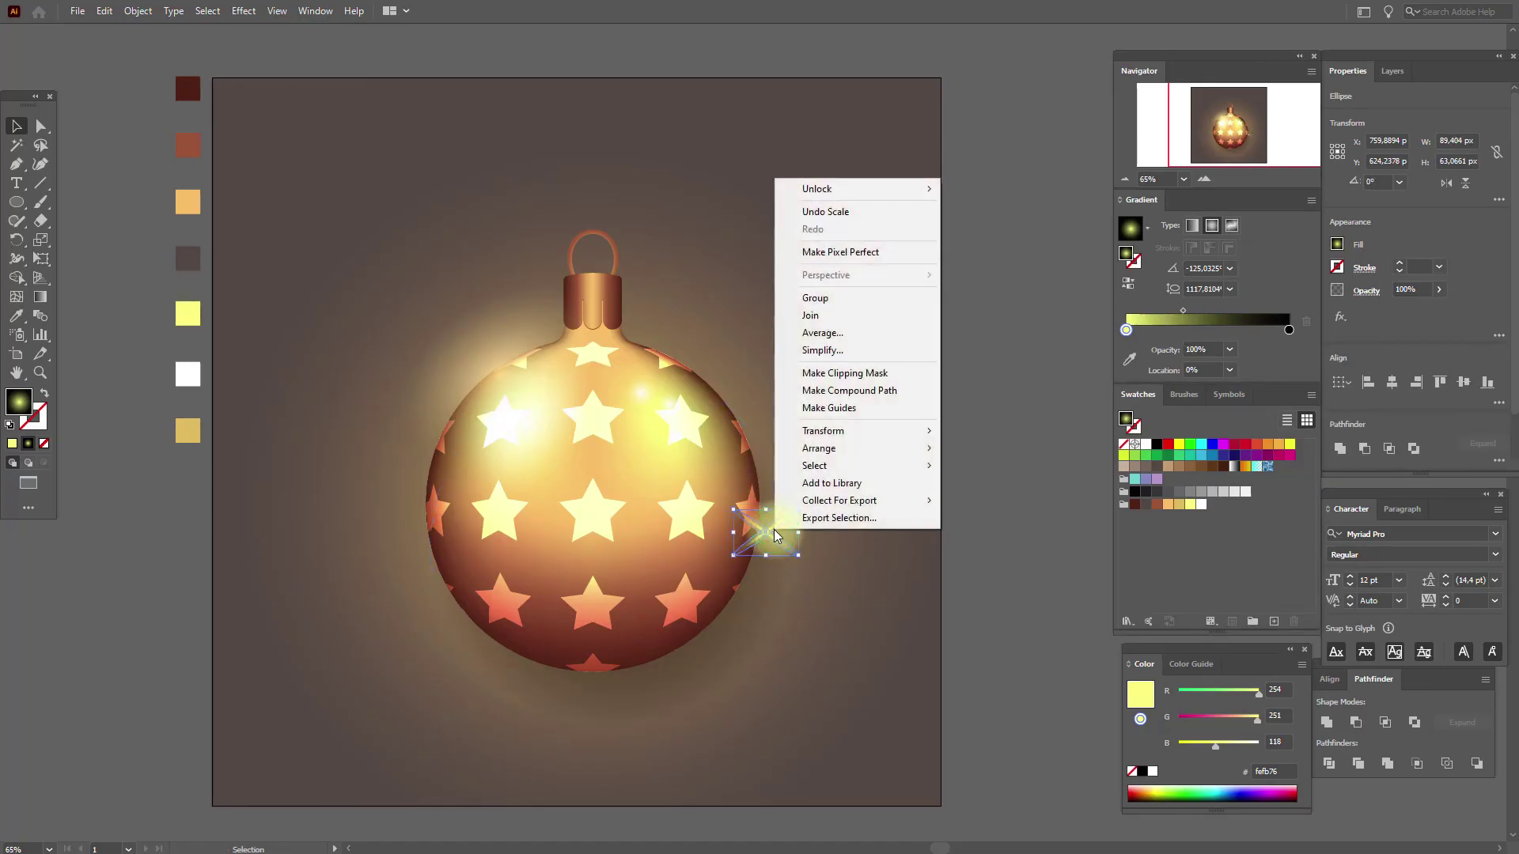
pyautogui.click(815, 297)
# Step: Place the sparkle group over the star in the ball's right-hand highlight
pyautogui.moveTo(766, 542); pyautogui.dragTo(693, 418)
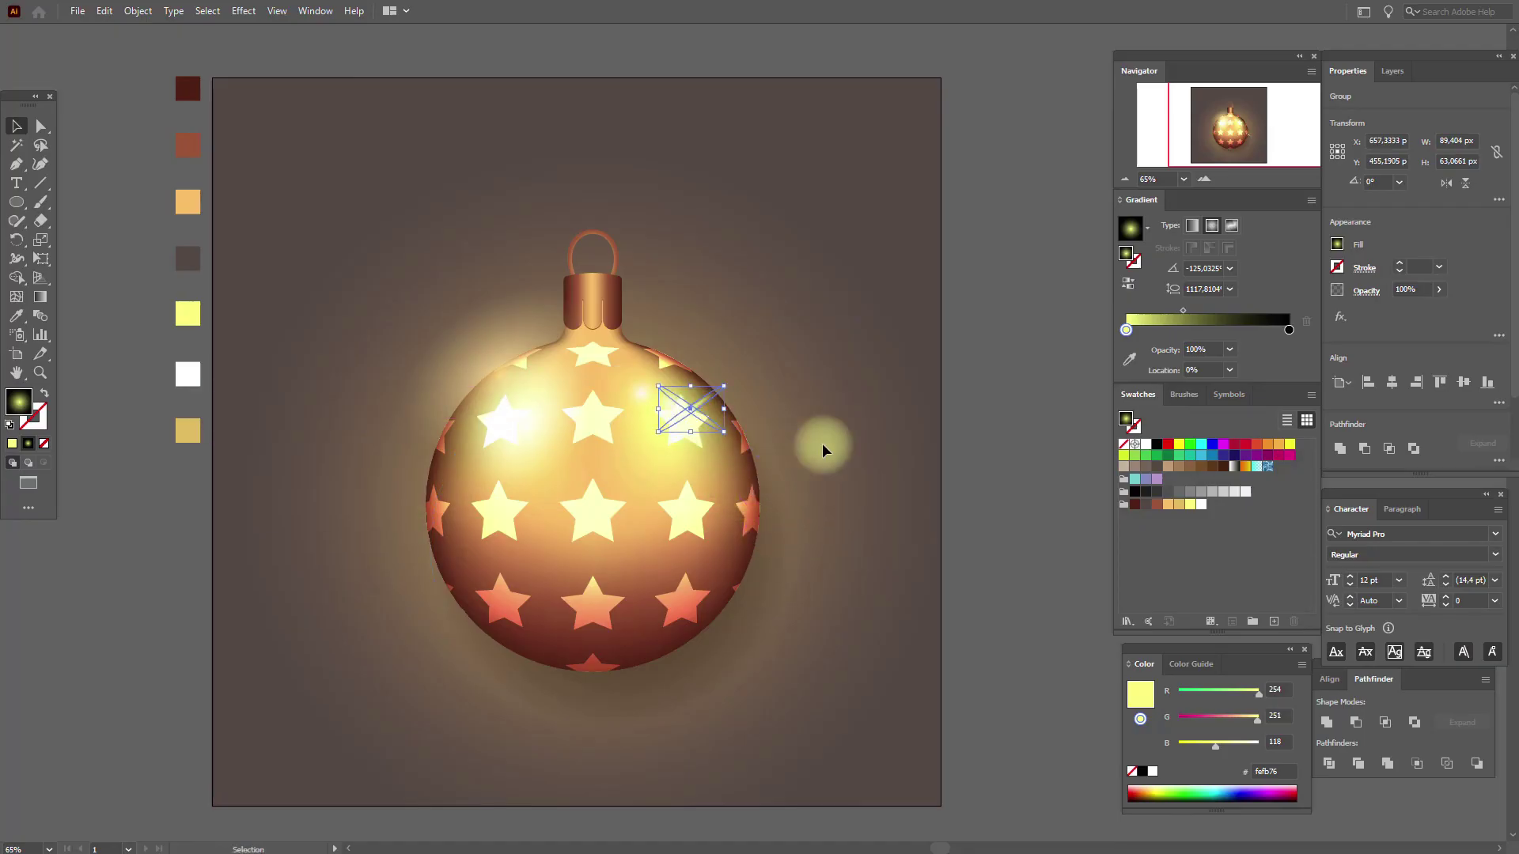
pyautogui.click(999, 449)
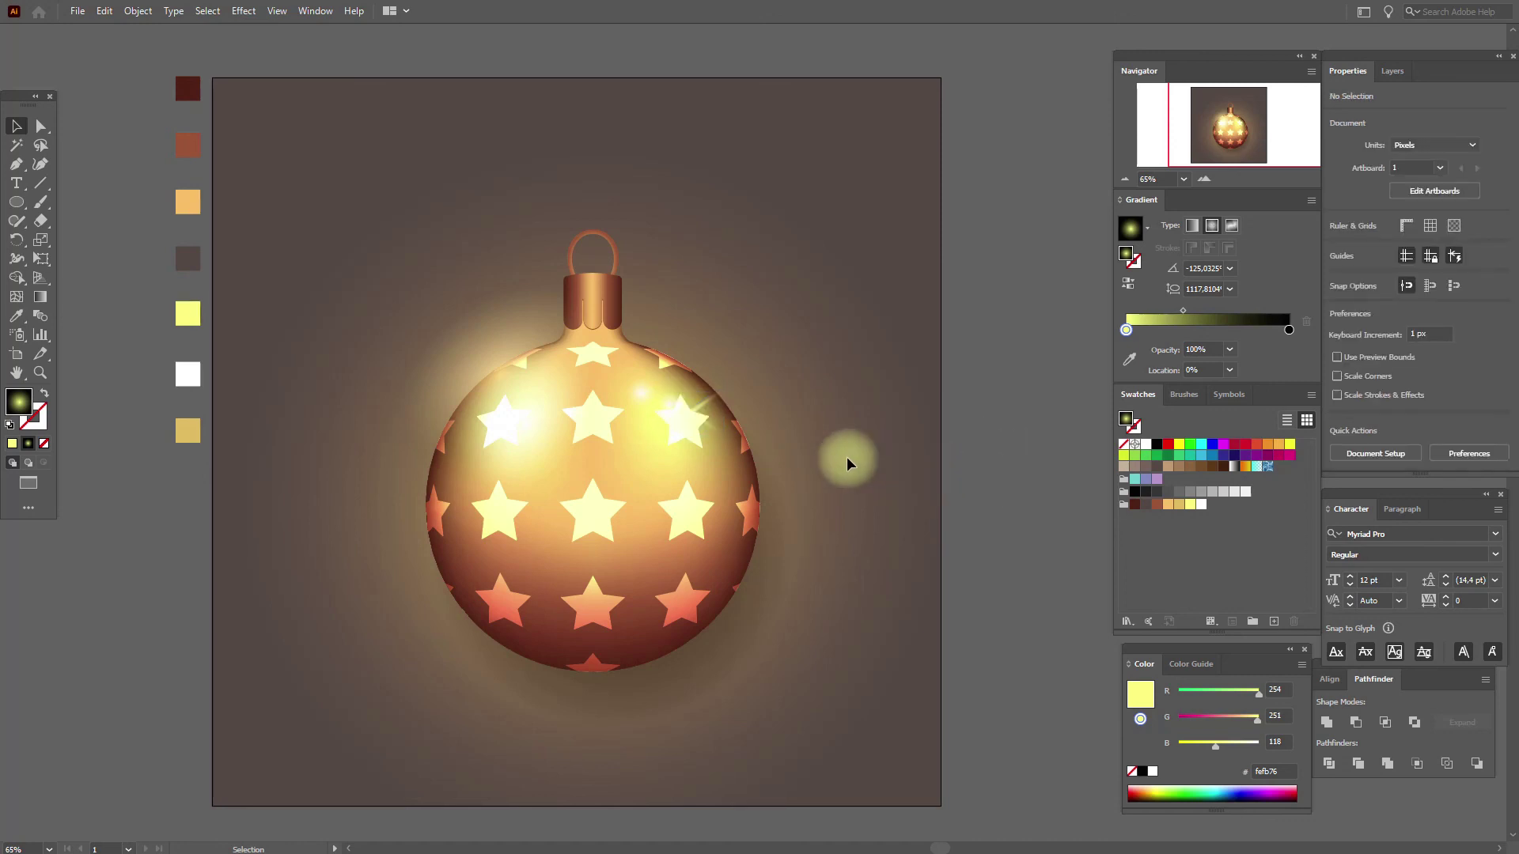
pyautogui.moveTo(843, 454); pyautogui.dragTo(698, 414)
pyautogui.click(981, 440)
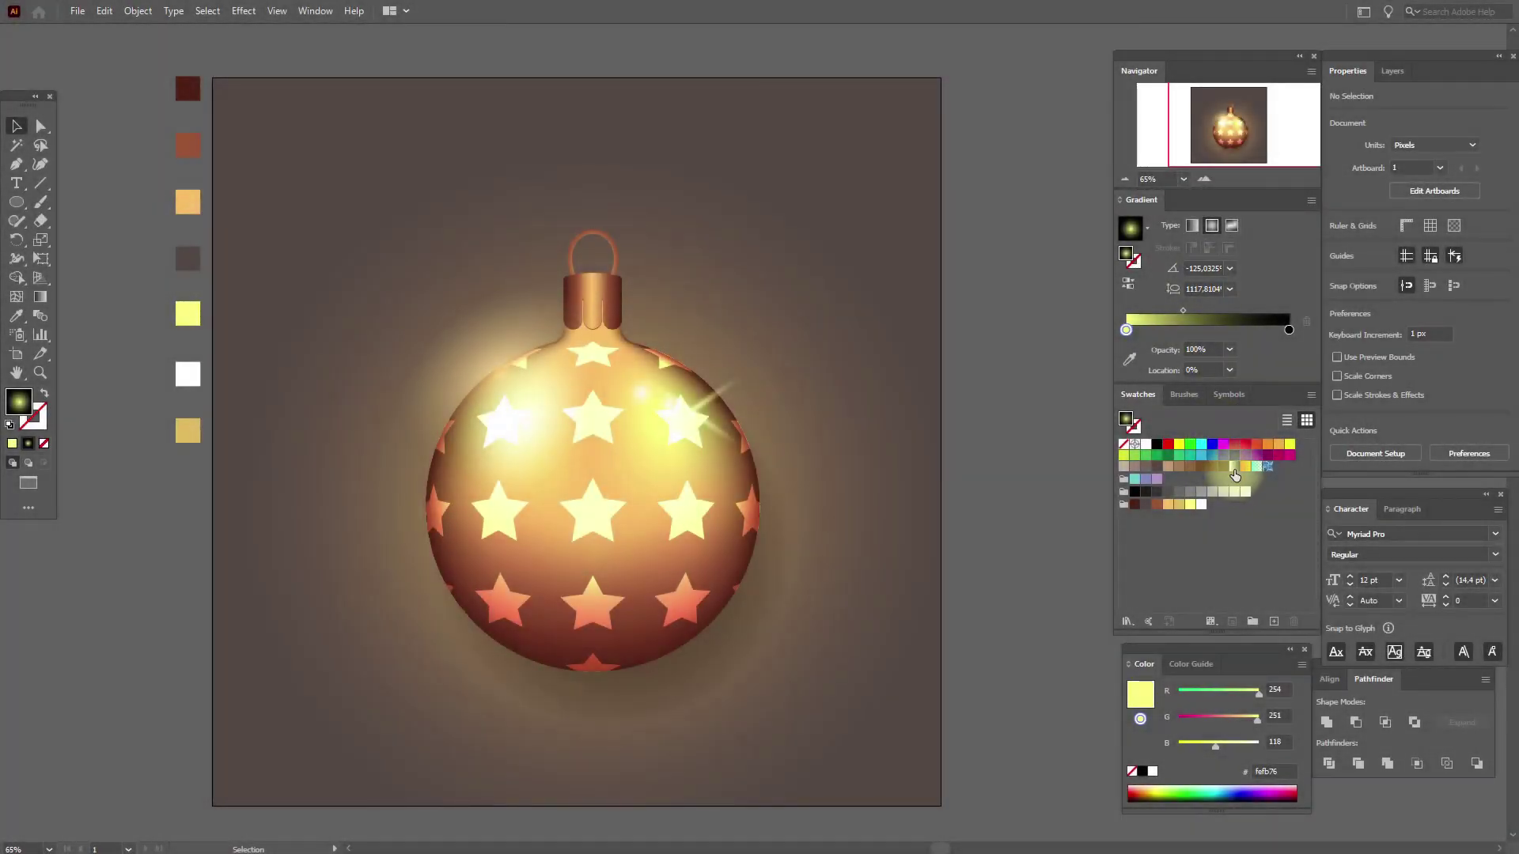
# Step: Draw a circle about 83 px wide in the artboard's upper-right area with a white-to-black radial gradient
pyautogui.click(1234, 468)
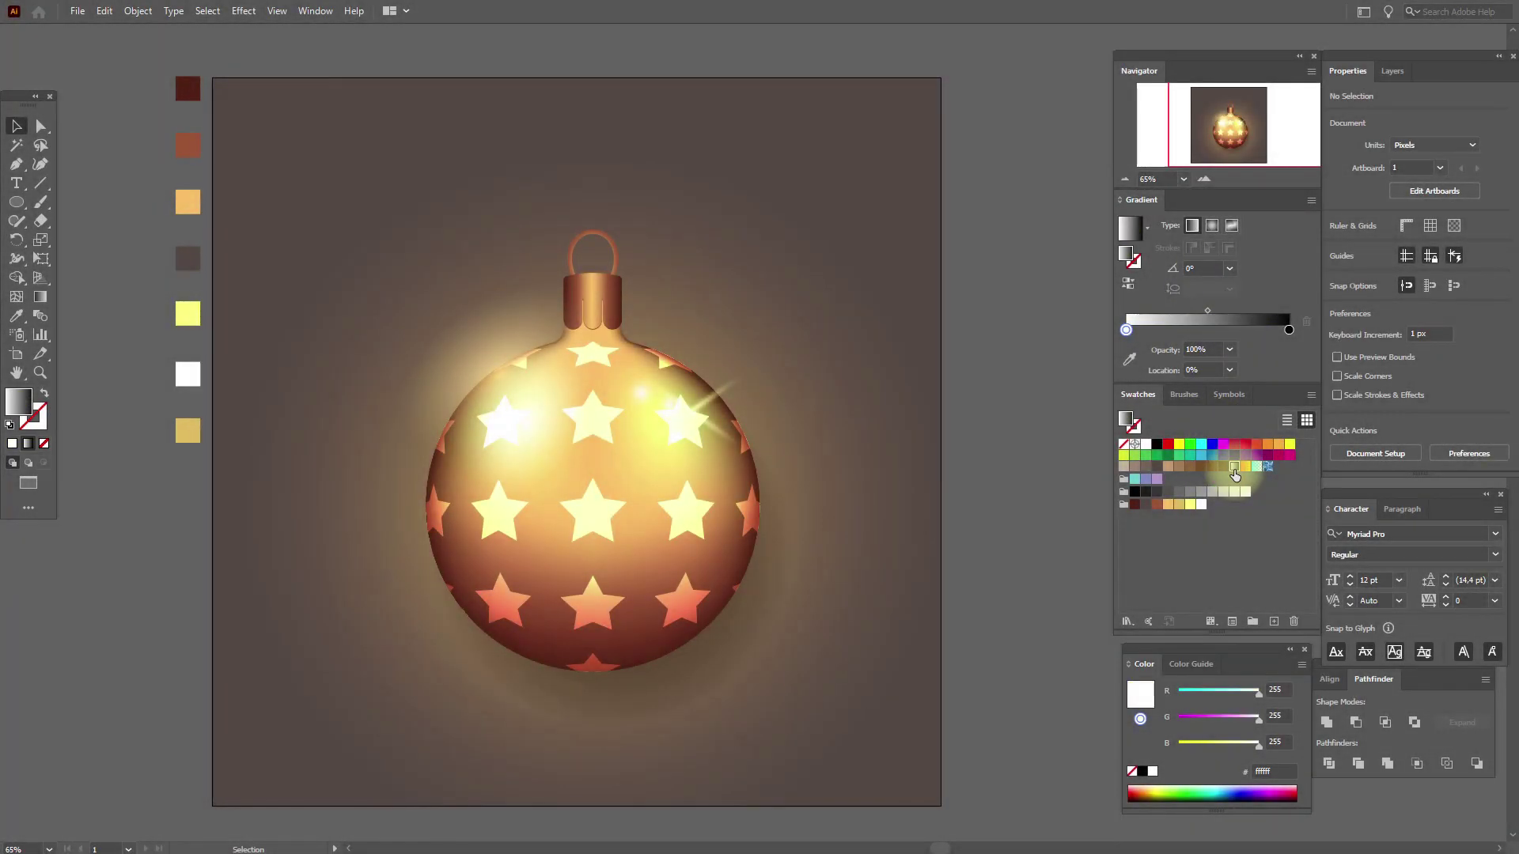
pyautogui.moveTo(15, 211); pyautogui.dragTo(81, 240)
pyautogui.moveTo(825, 175); pyautogui.dragTo(885, 235)
pyautogui.click(1212, 225)
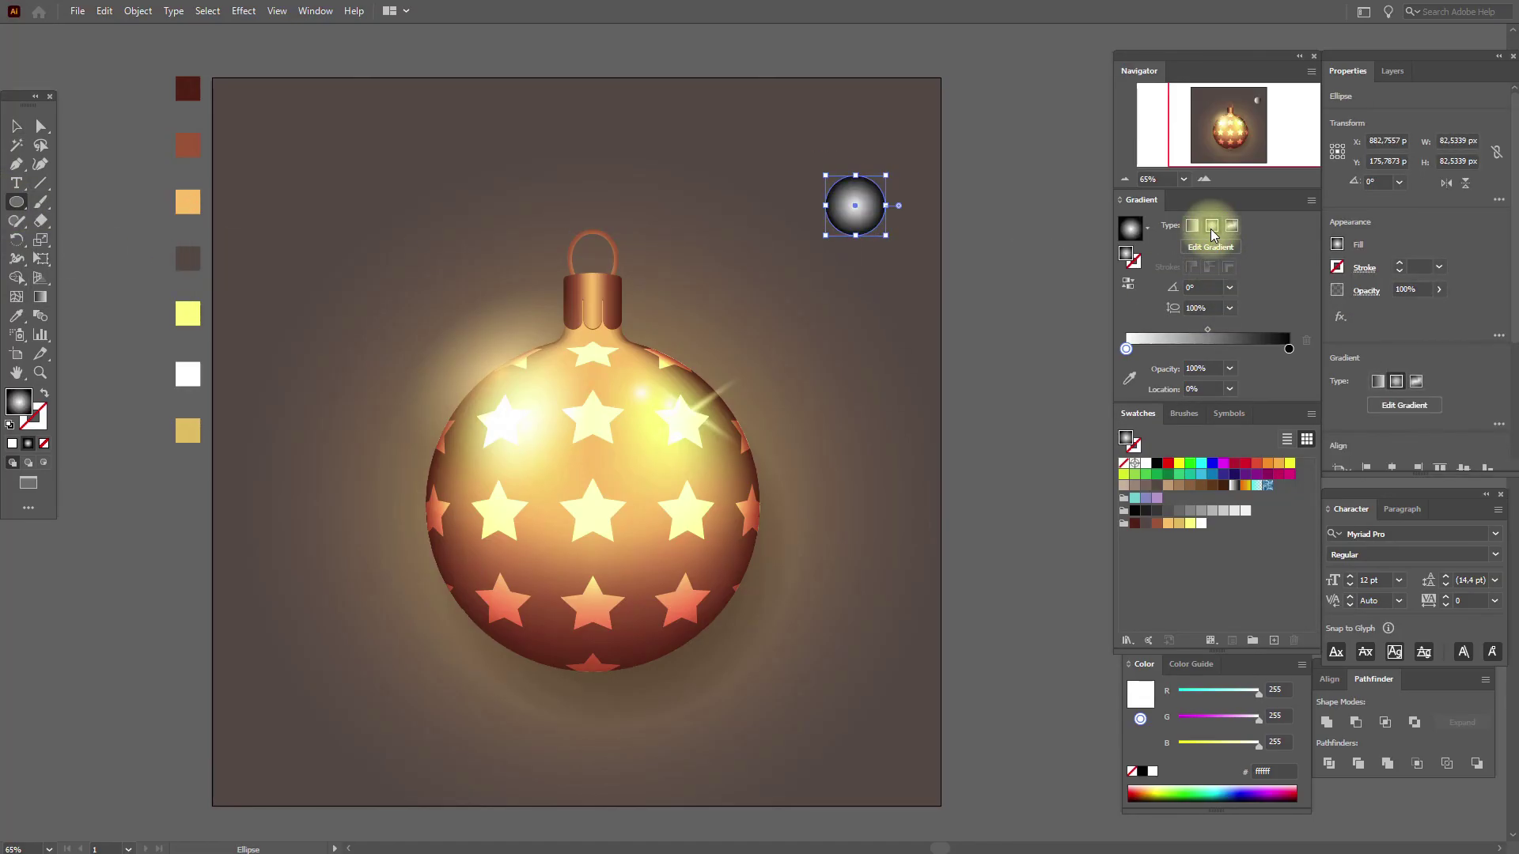
# Step: Add a golden E6BB5A gradient stop at about 8.8% and set the midpoint between white and gold to about 66%
pyautogui.click(1127, 350)
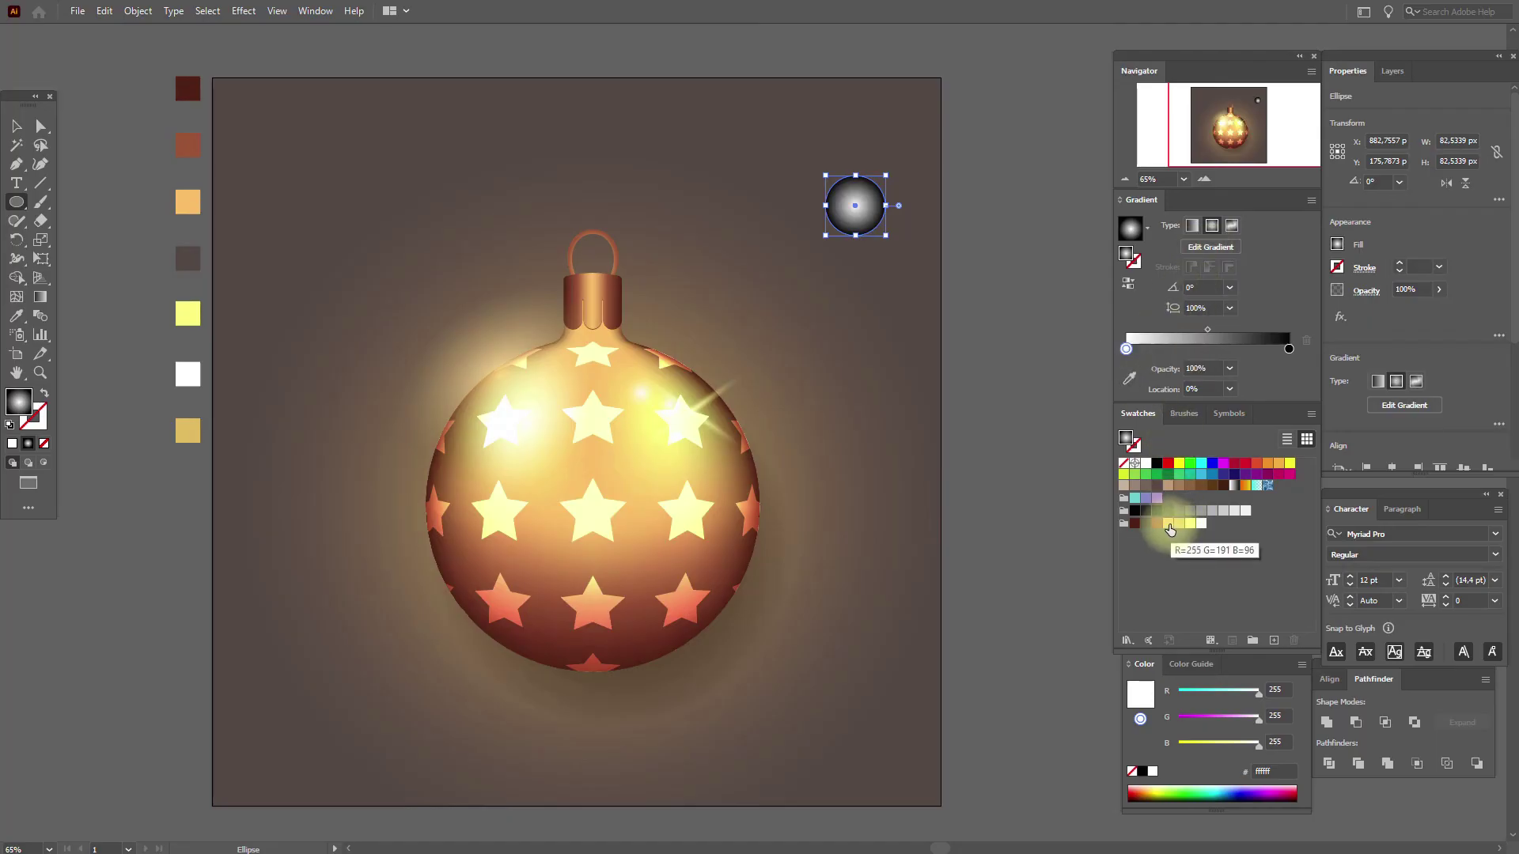
pyautogui.moveTo(1178, 527); pyautogui.dragTo(1144, 353)
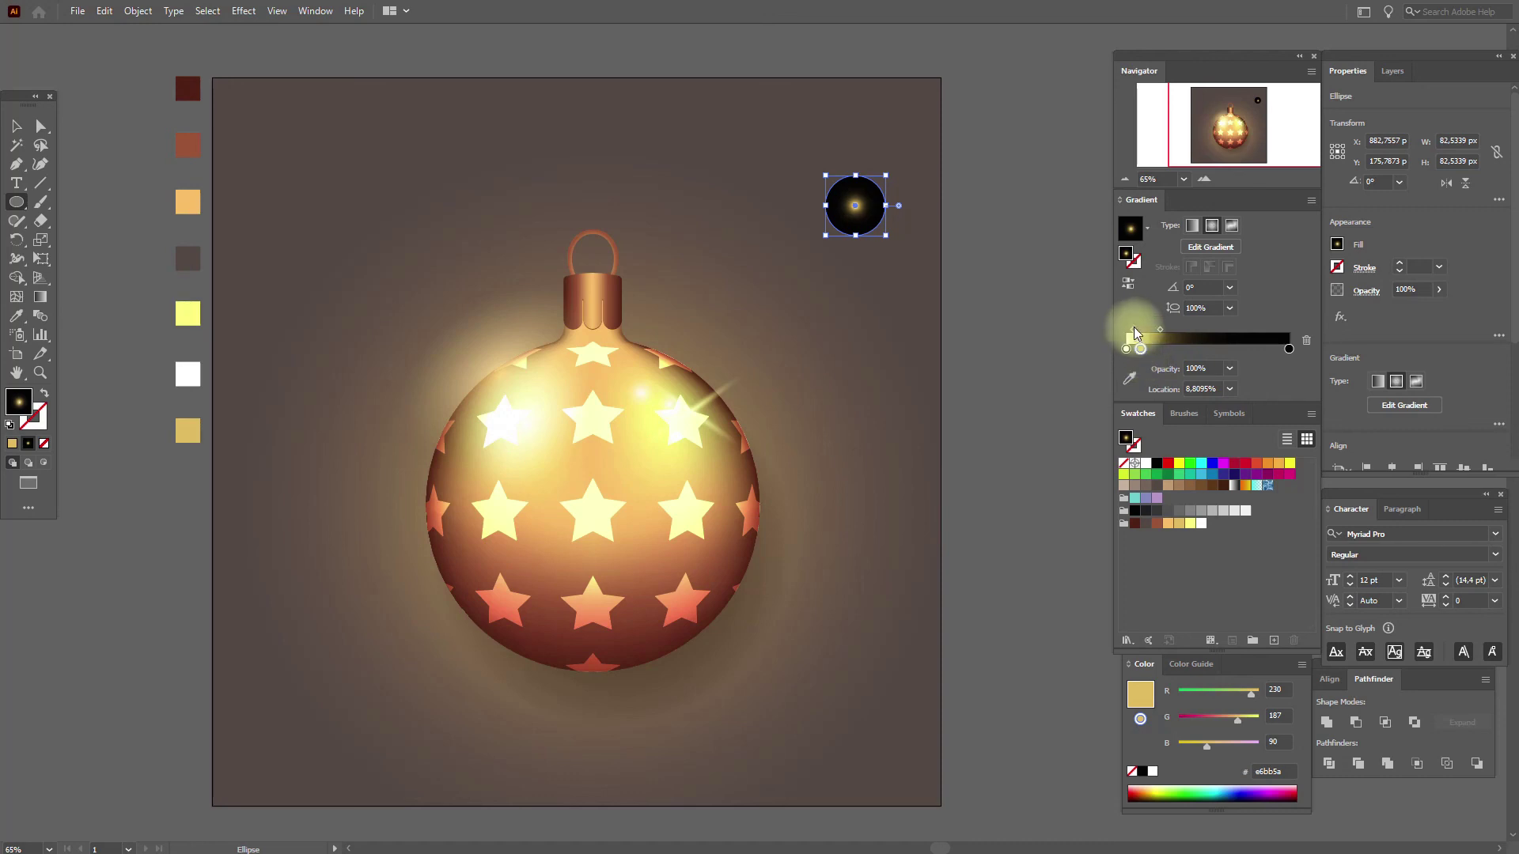
pyautogui.moveTo(1132, 329); pyautogui.dragTo(1136, 333)
pyautogui.click(17, 126)
pyautogui.click(83, 132)
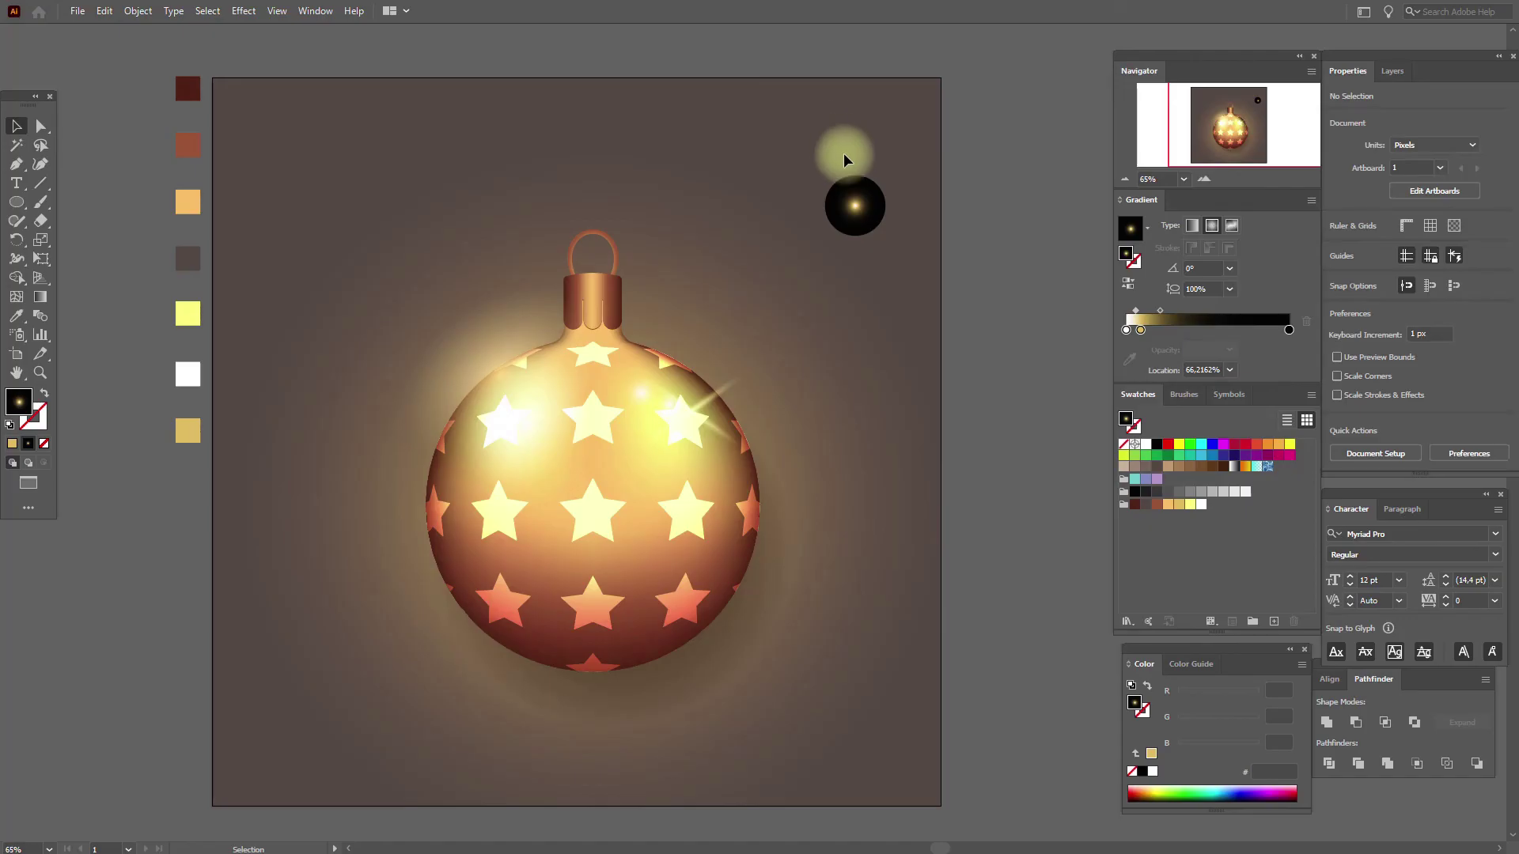
# Step: Set the small gradient circle's blending mode to Screen
pyautogui.click(868, 203)
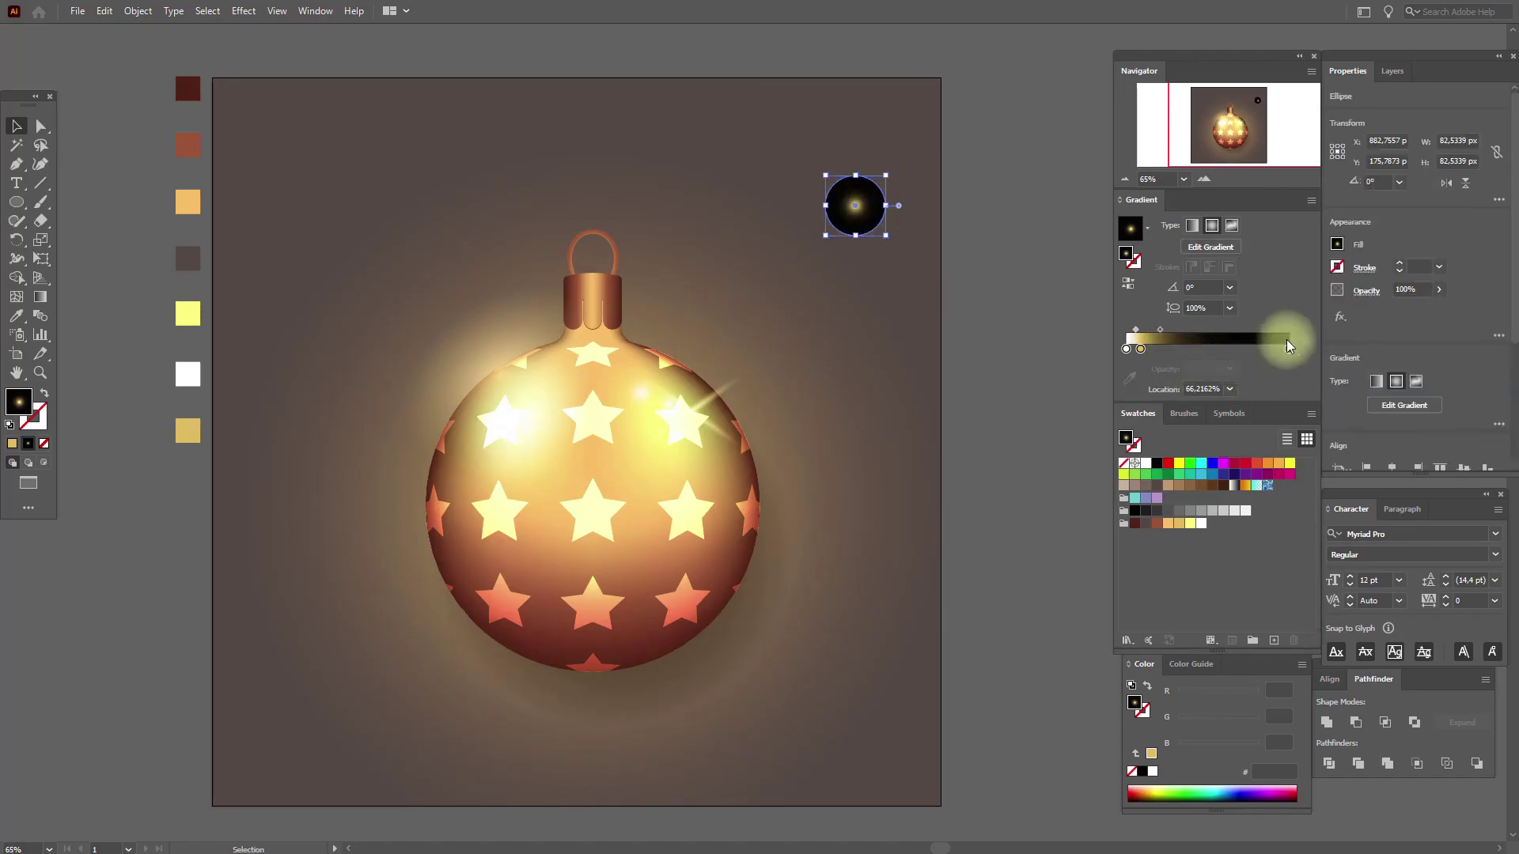
pyautogui.click(1364, 298)
pyautogui.click(1225, 323)
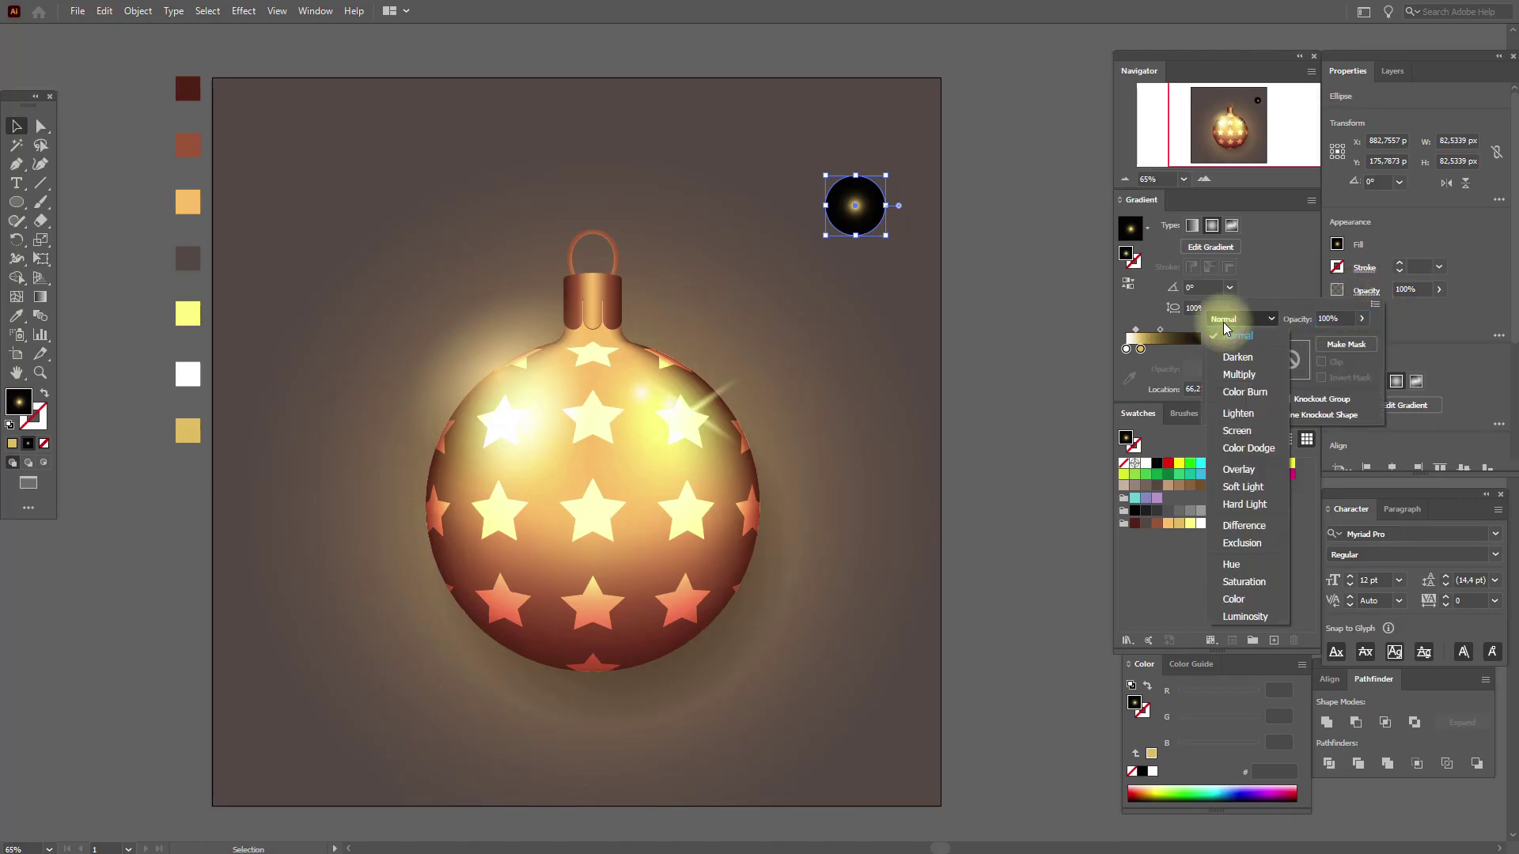
pyautogui.click(1237, 430)
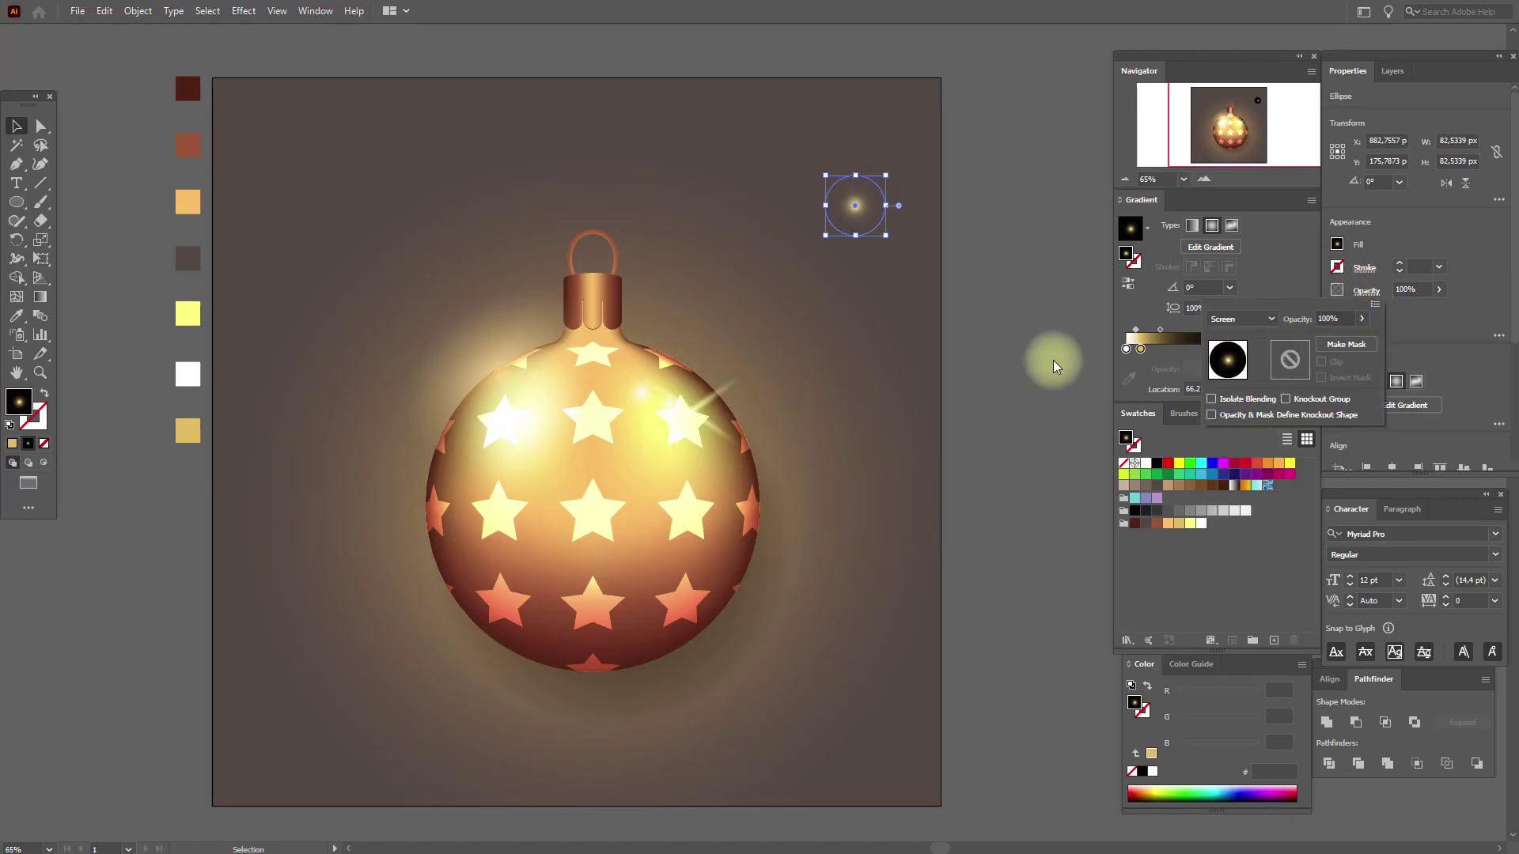
pyautogui.click(994, 344)
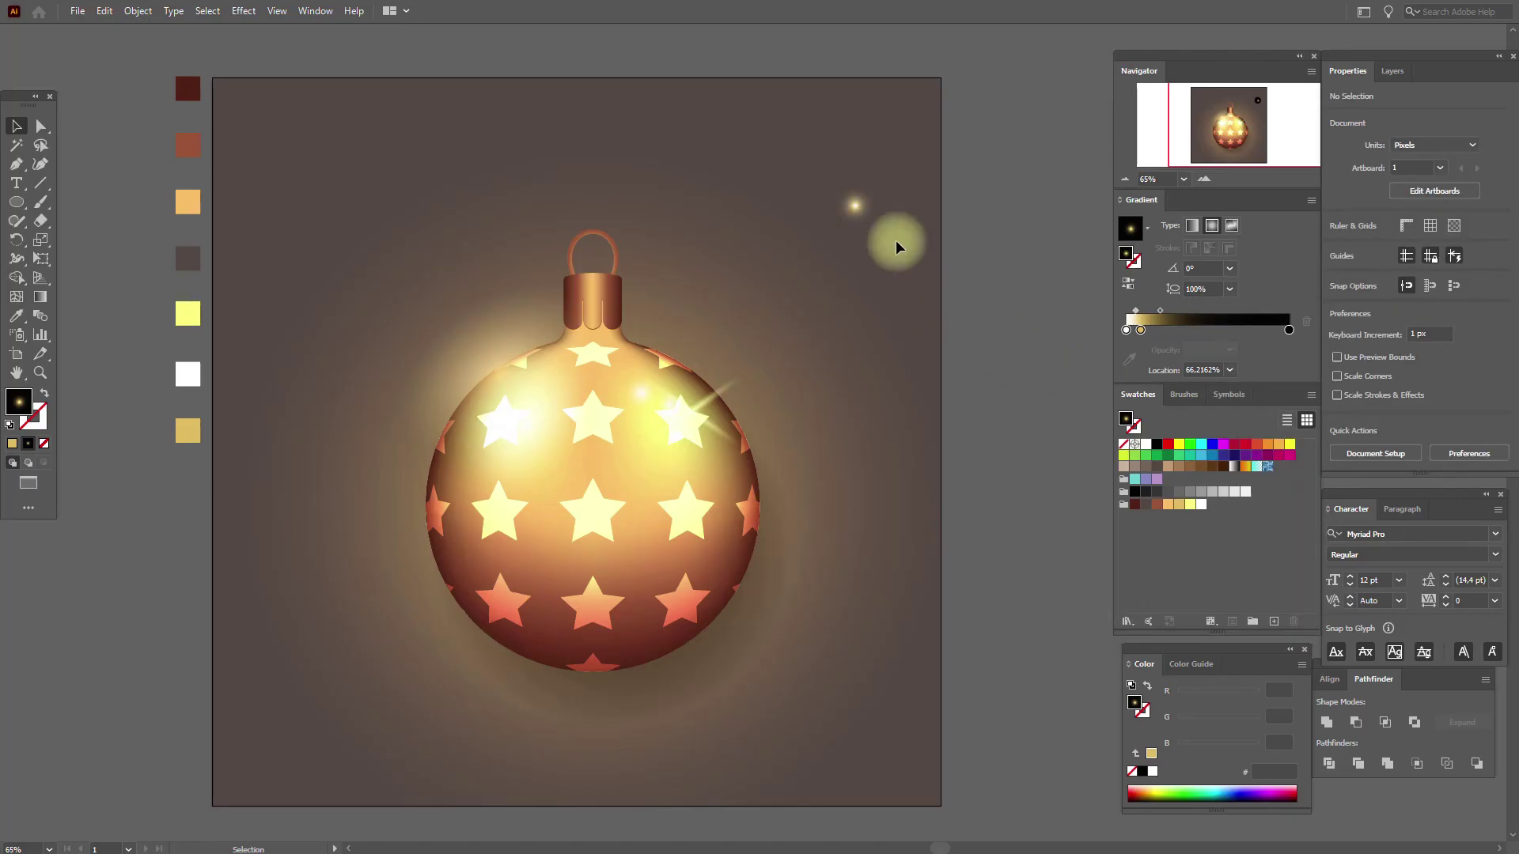
# Step: Enlarge the small glowing gradient circle in the artboard's upper-right area to about 97 px wide
pyautogui.click(857, 215)
pyautogui.moveTo(856, 255); pyautogui.dragTo(858, 249)
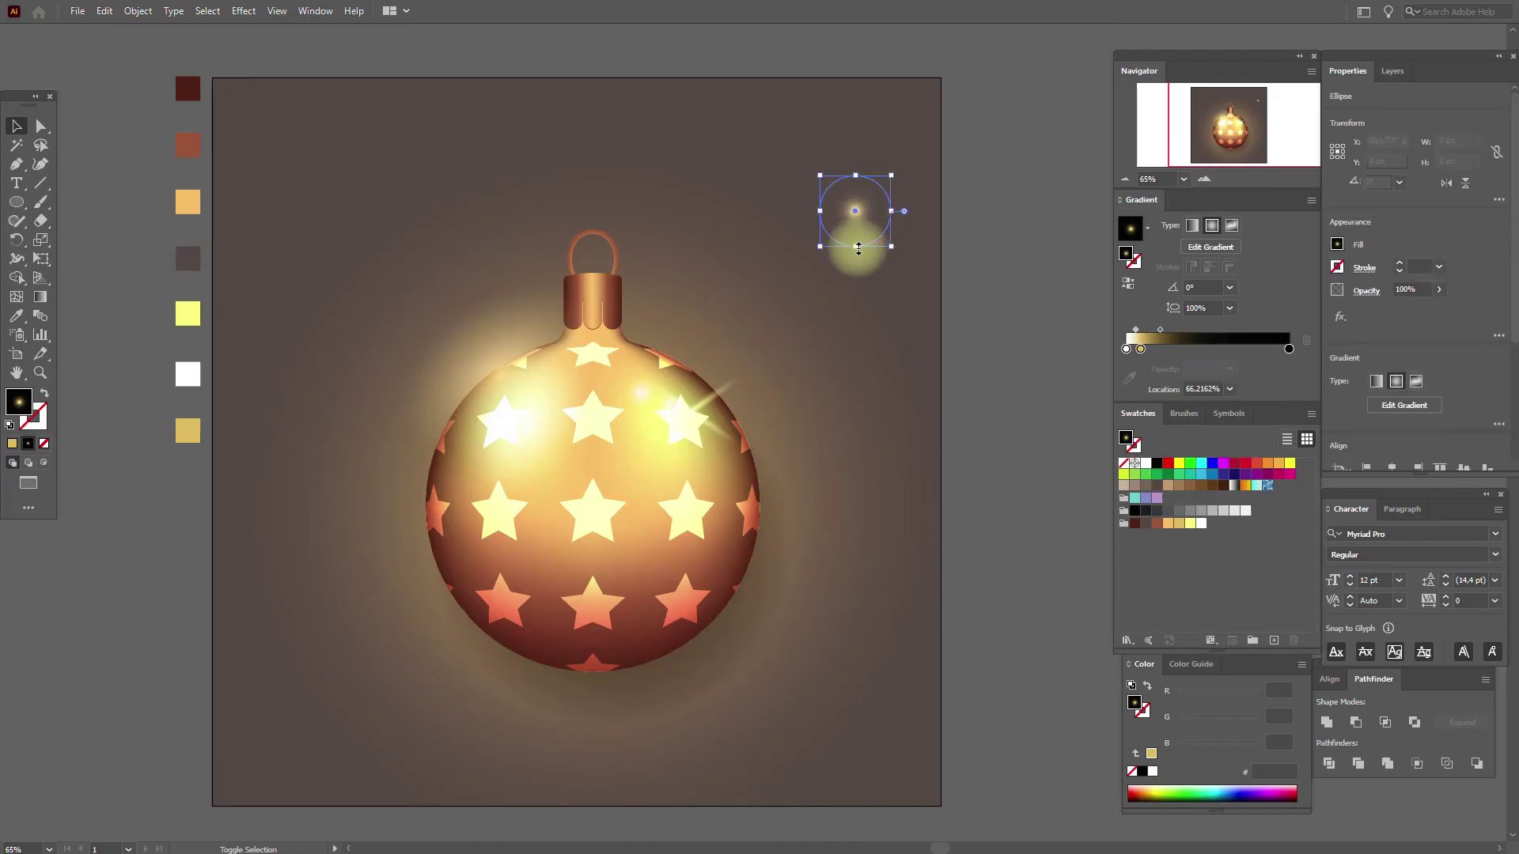
pyautogui.click(976, 244)
pyautogui.moveTo(895, 229); pyautogui.dragTo(882, 228)
# Step: Copy the glowing circle and place a smaller duplicate about 50 px wide just to its left
pyautogui.hotkey('ctrl', 'c')
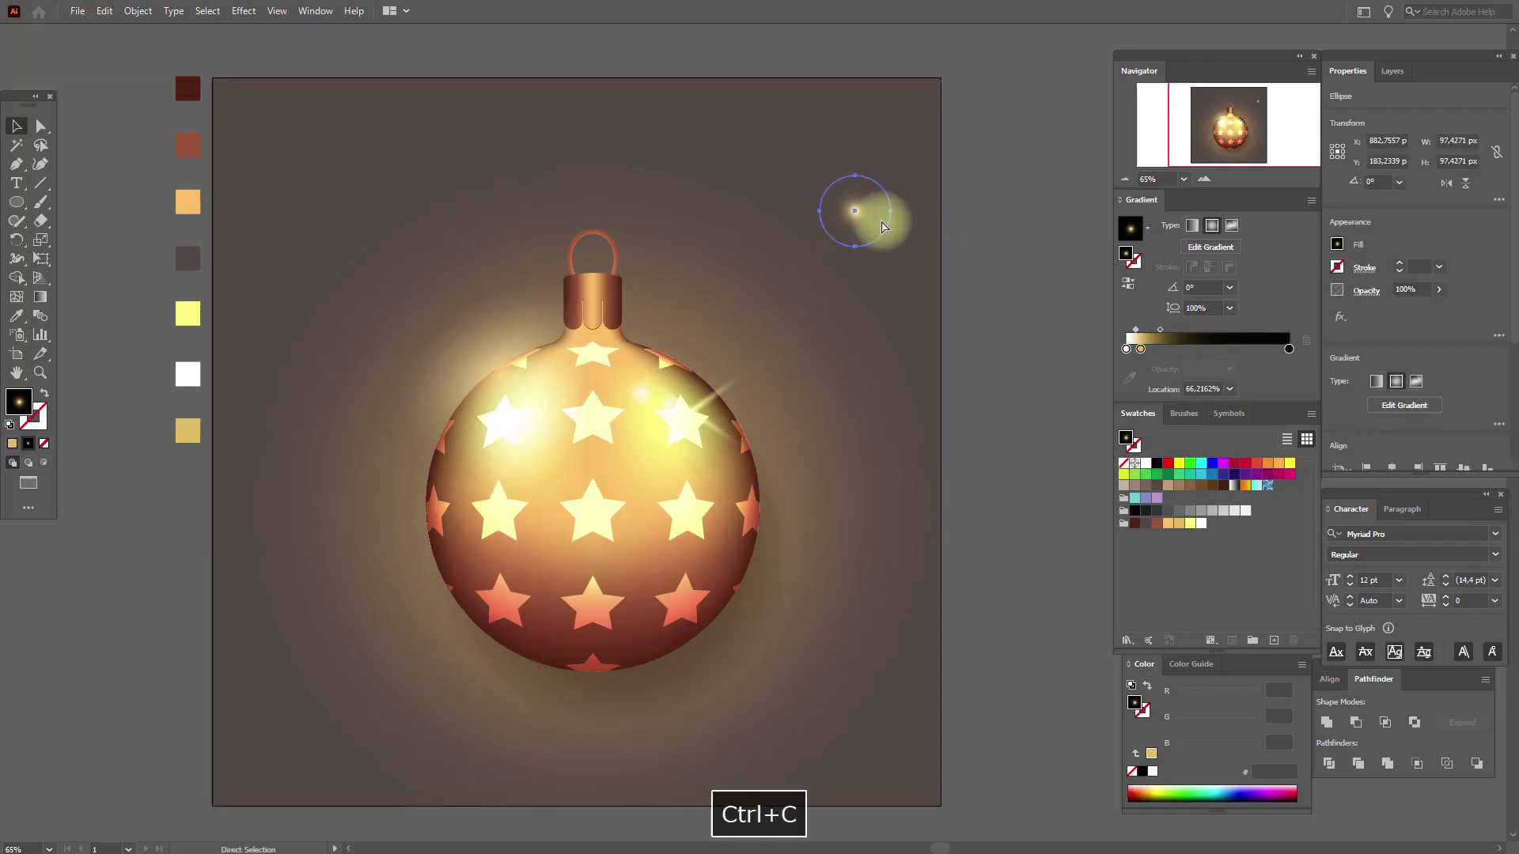
pyautogui.moveTo(792, 468); pyautogui.dragTo(814, 234)
pyautogui.click(958, 252)
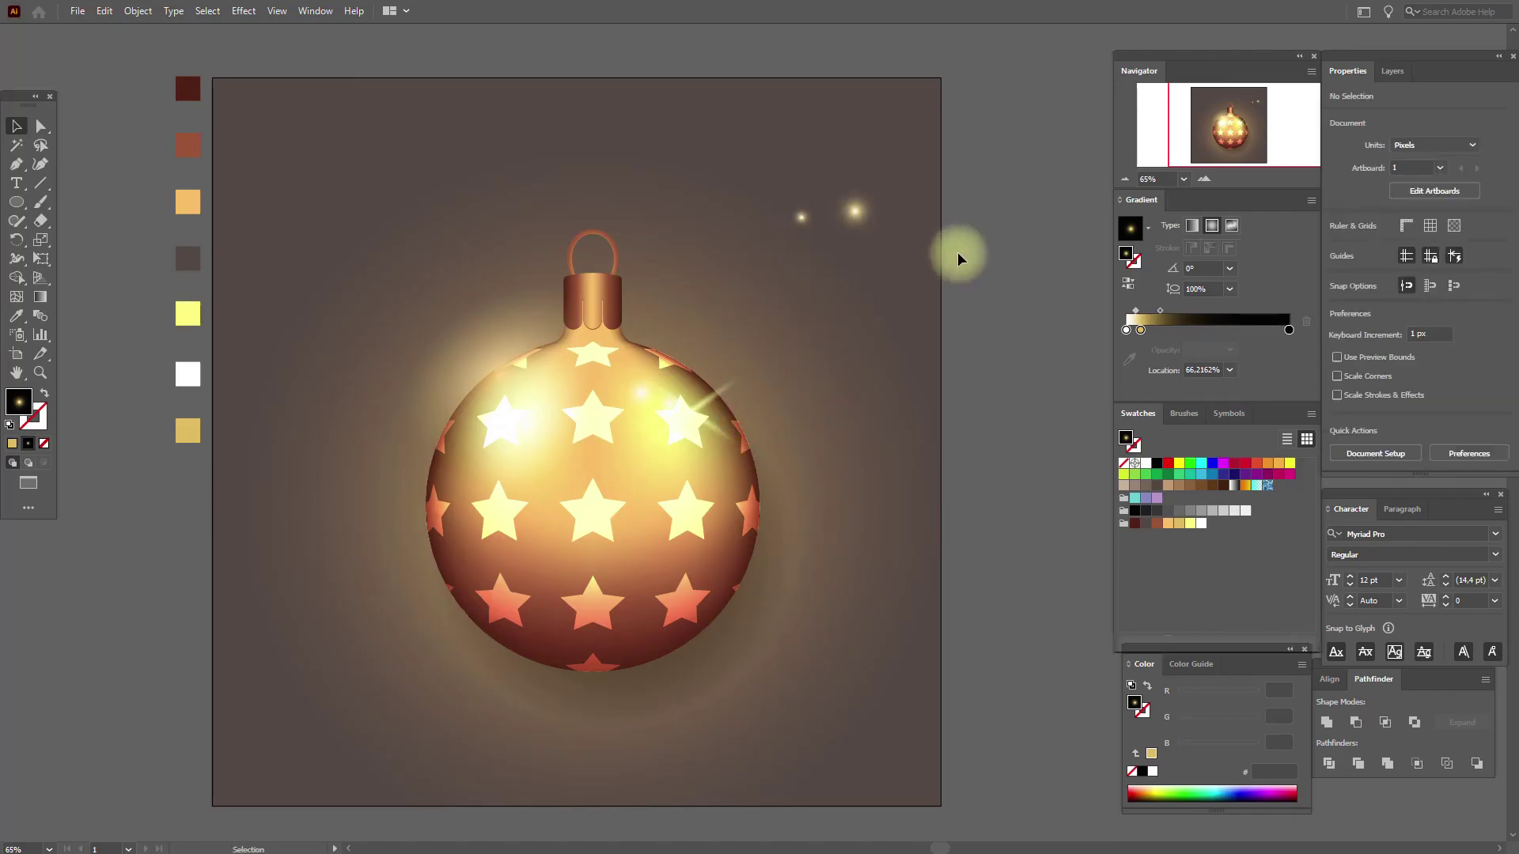
# Step: Turn the smaller glowing circle into a new symbol
pyautogui.click(796, 229)
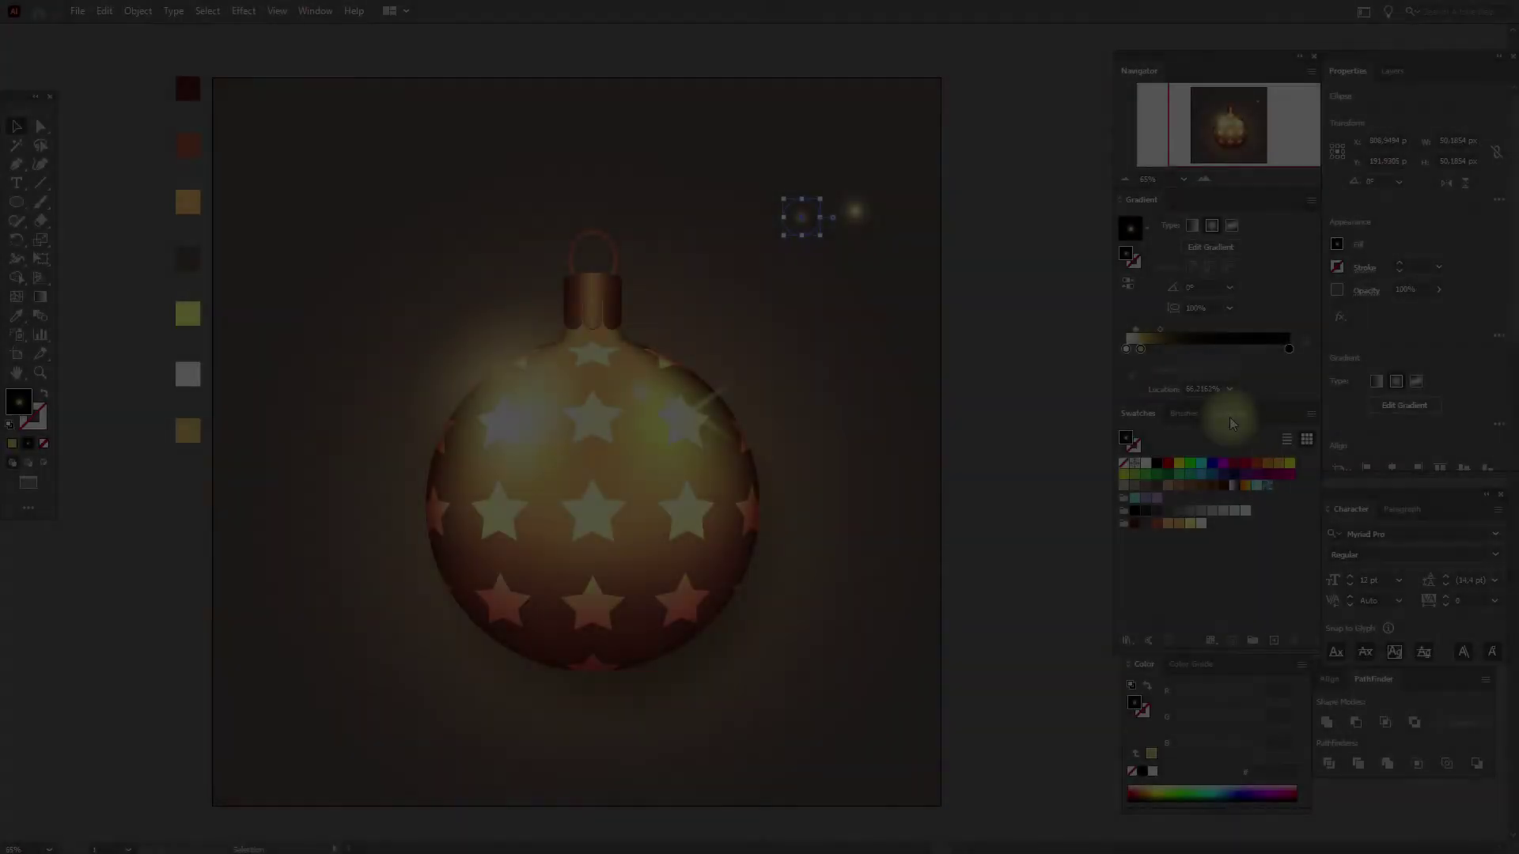
pyautogui.click(1229, 414)
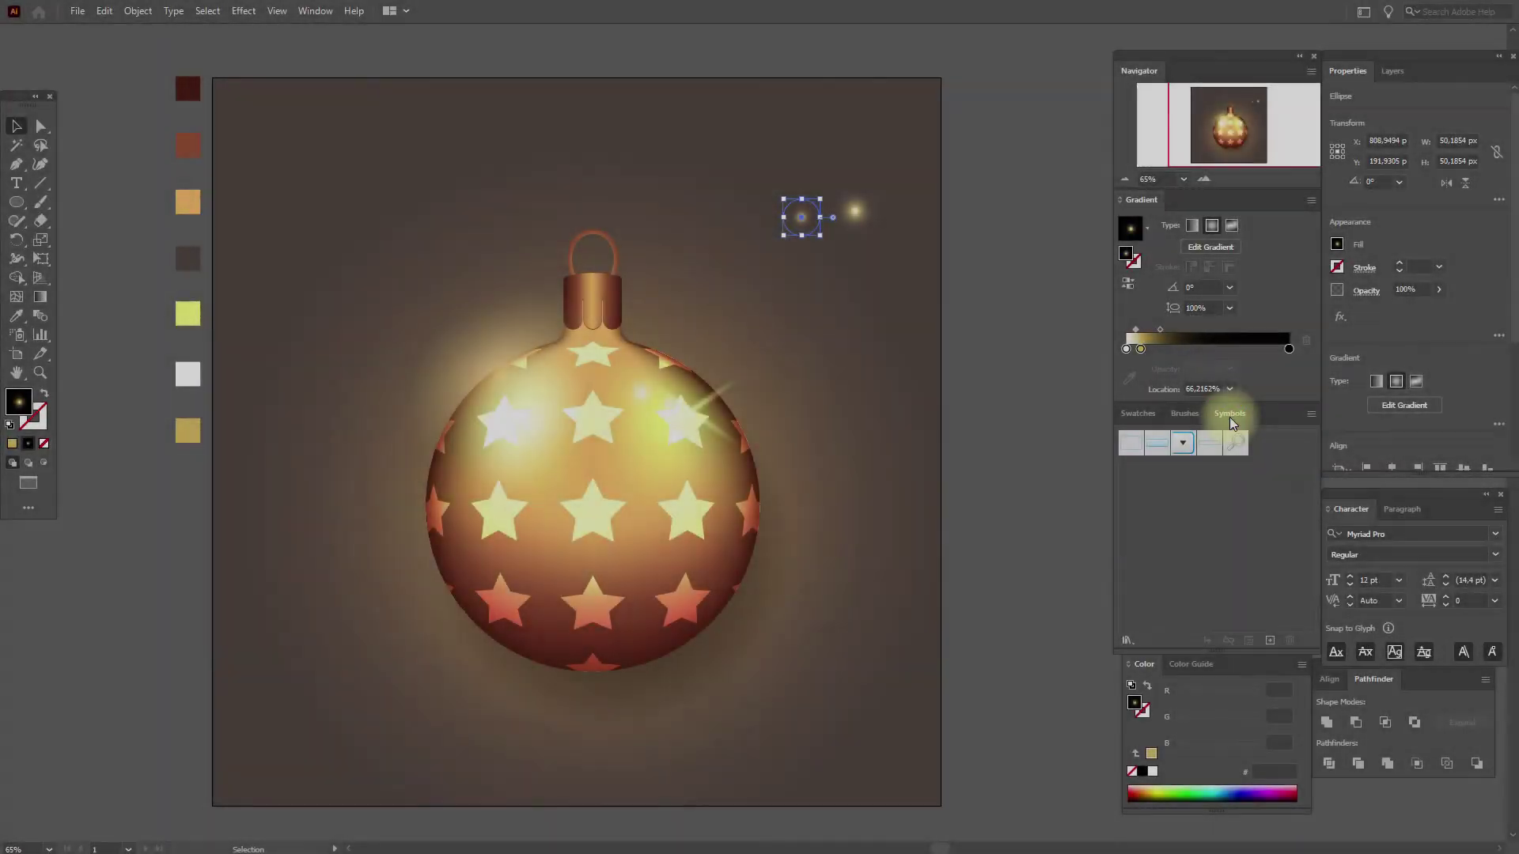
pyautogui.click(1270, 640)
pyautogui.click(783, 554)
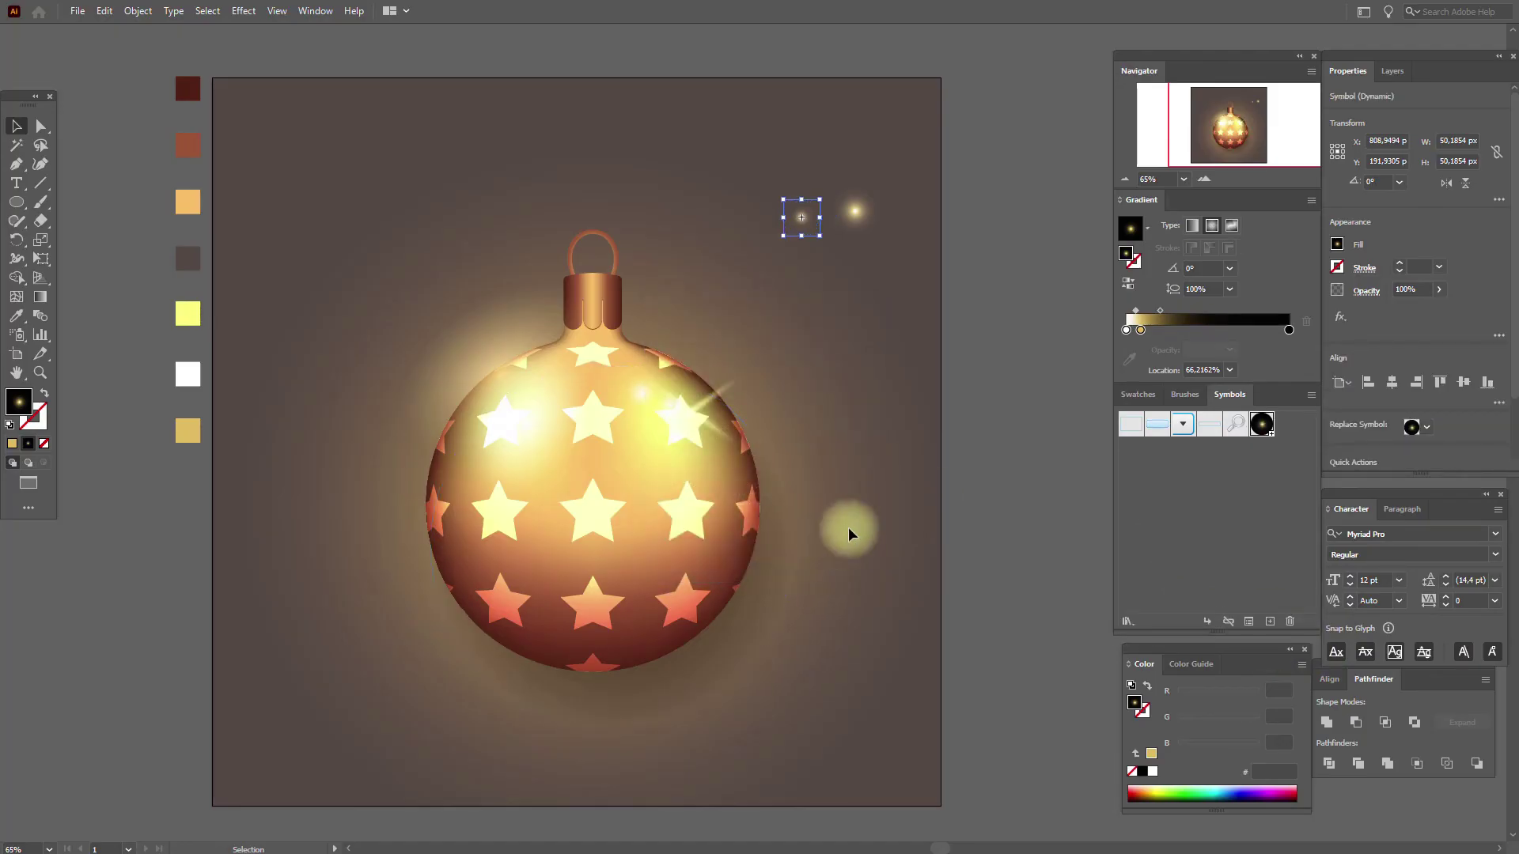
# Step: Turn the larger glowing circle into a second new symbol
pyautogui.click(861, 228)
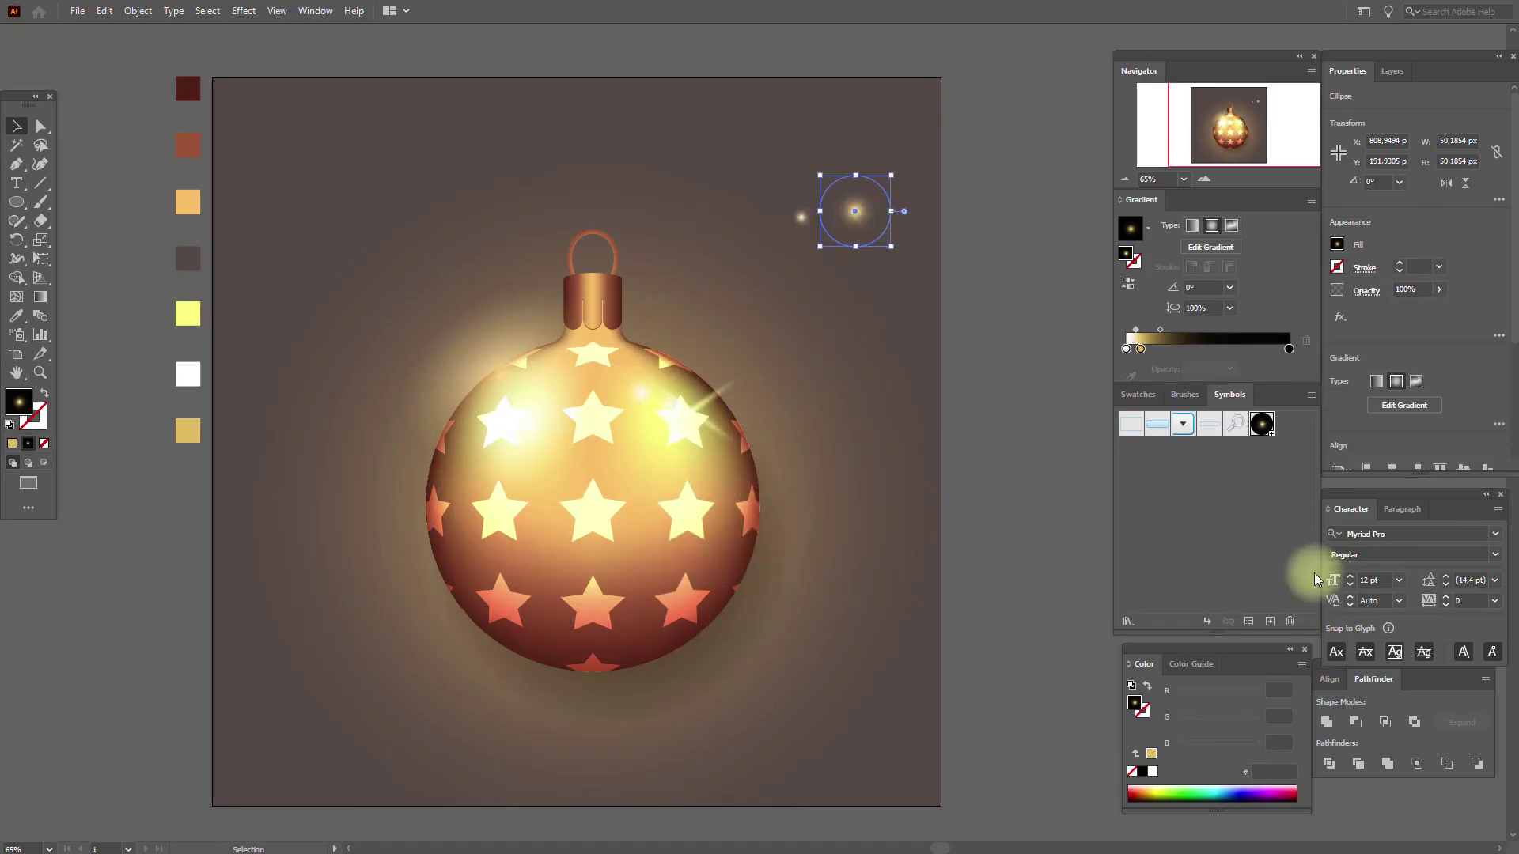
pyautogui.click(1269, 639)
pyautogui.click(771, 546)
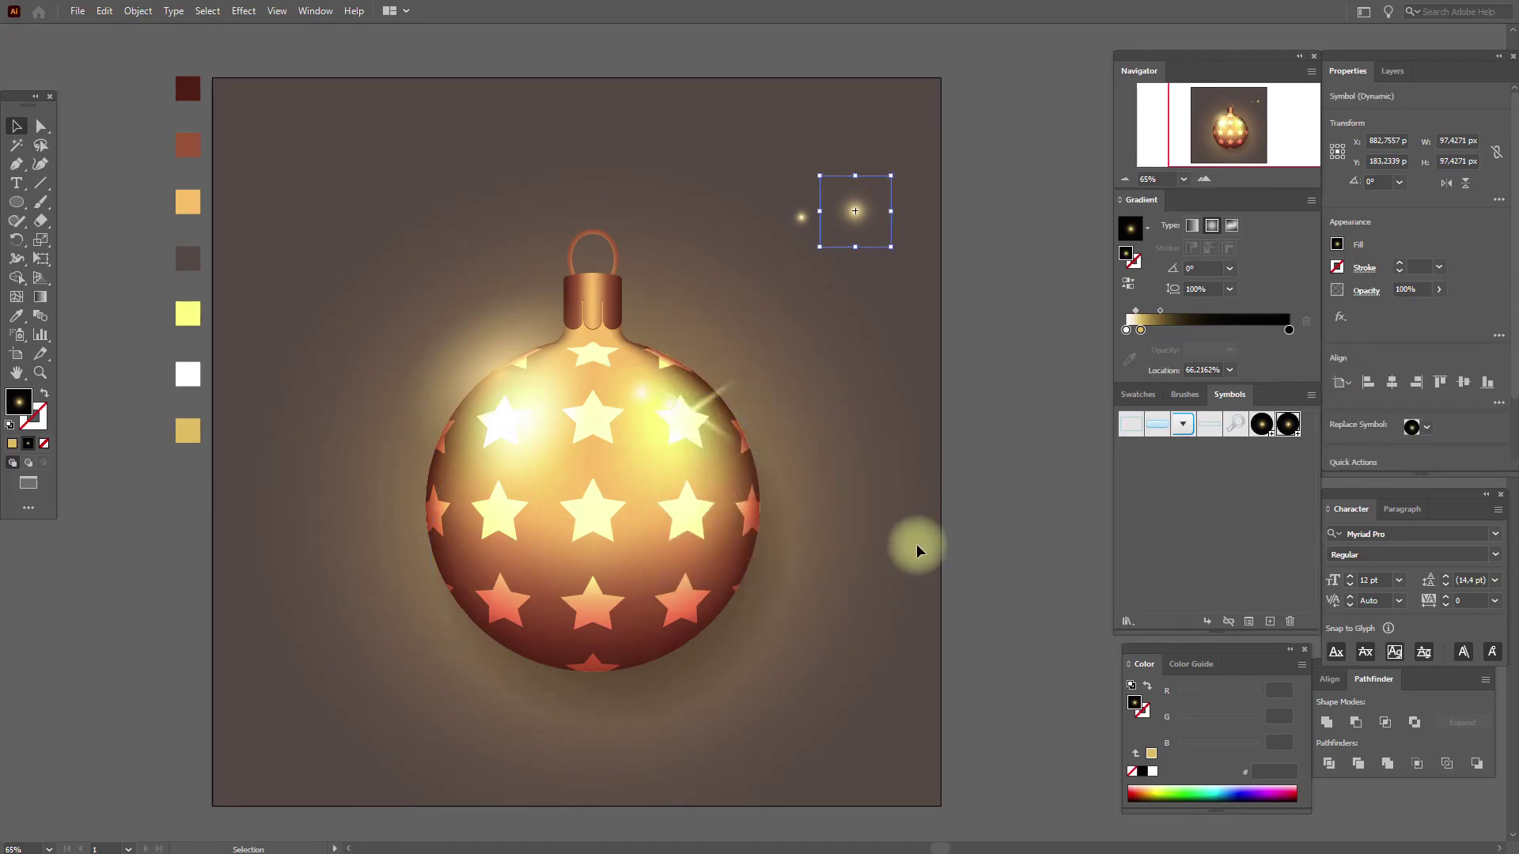
pyautogui.click(987, 424)
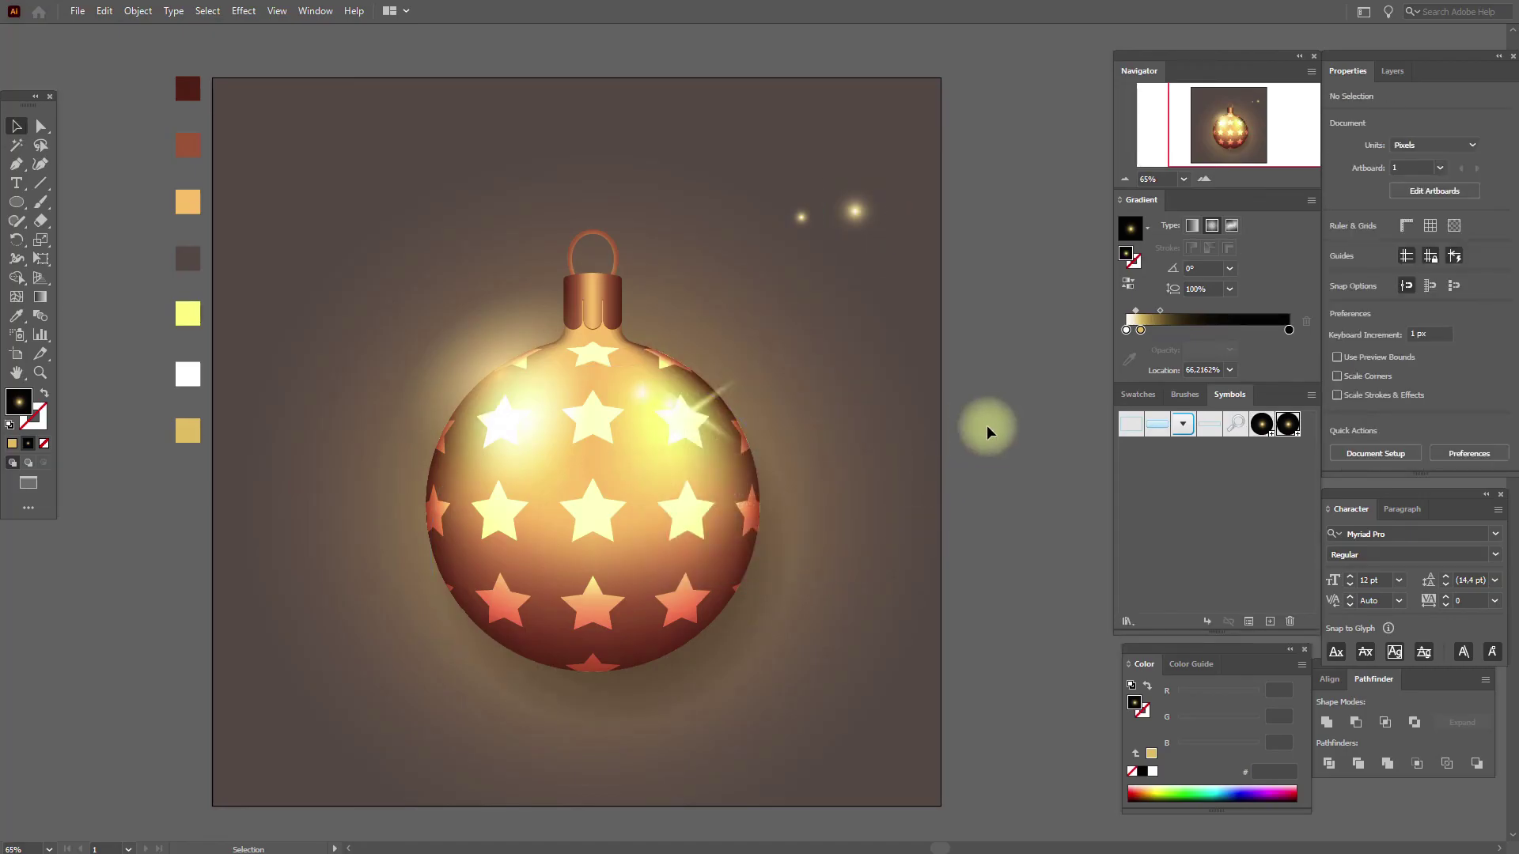
# Step: Spray small glow symbols around the ball's upper-left highlight using the Symbol Sprayer with a 100 px diameter
pyautogui.click(17, 333)
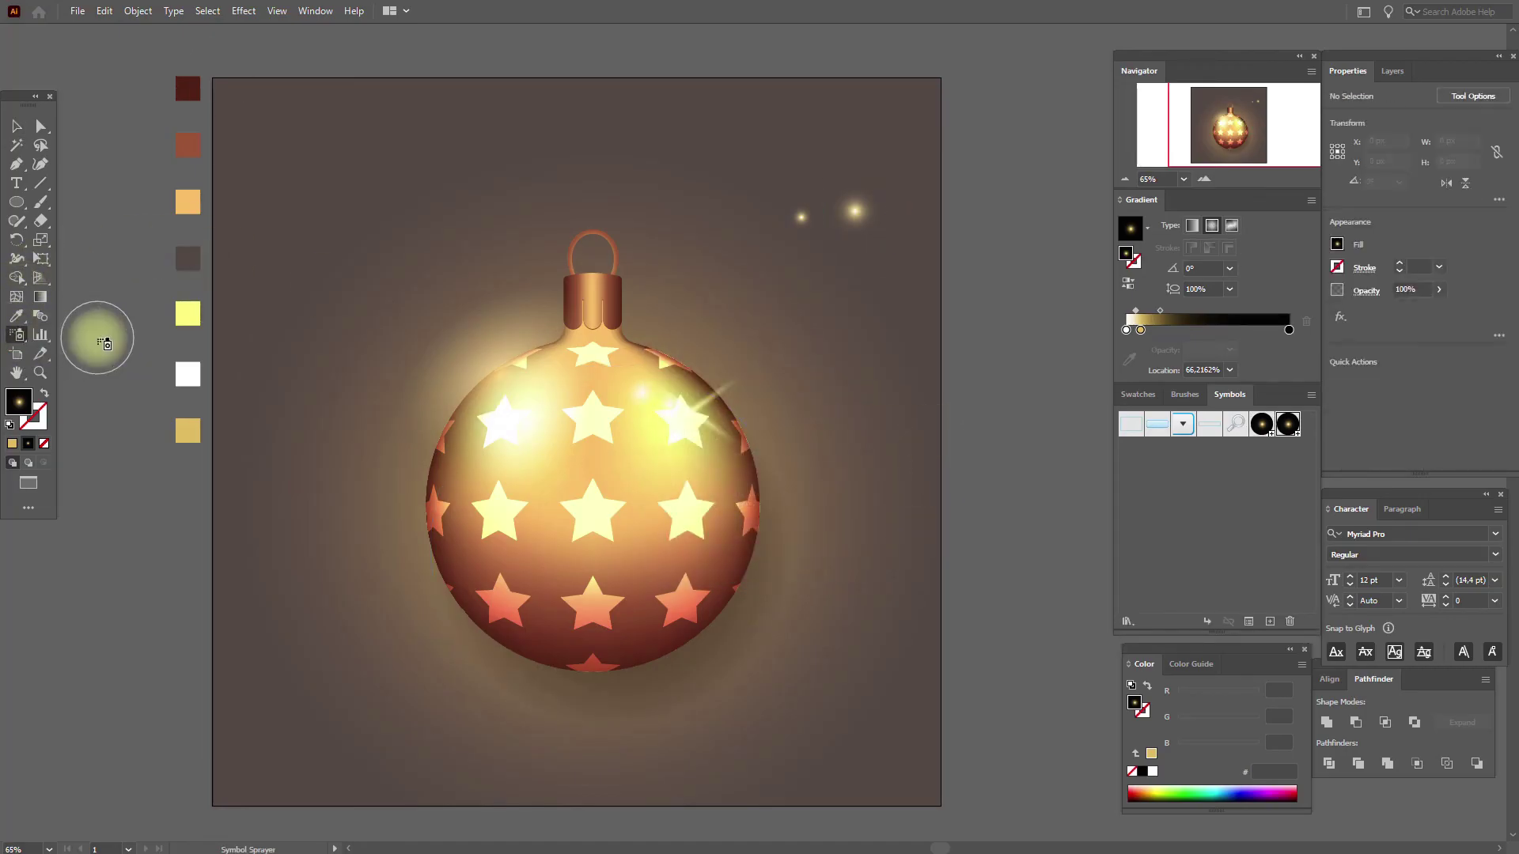
pyautogui.doubleClick(19, 336)
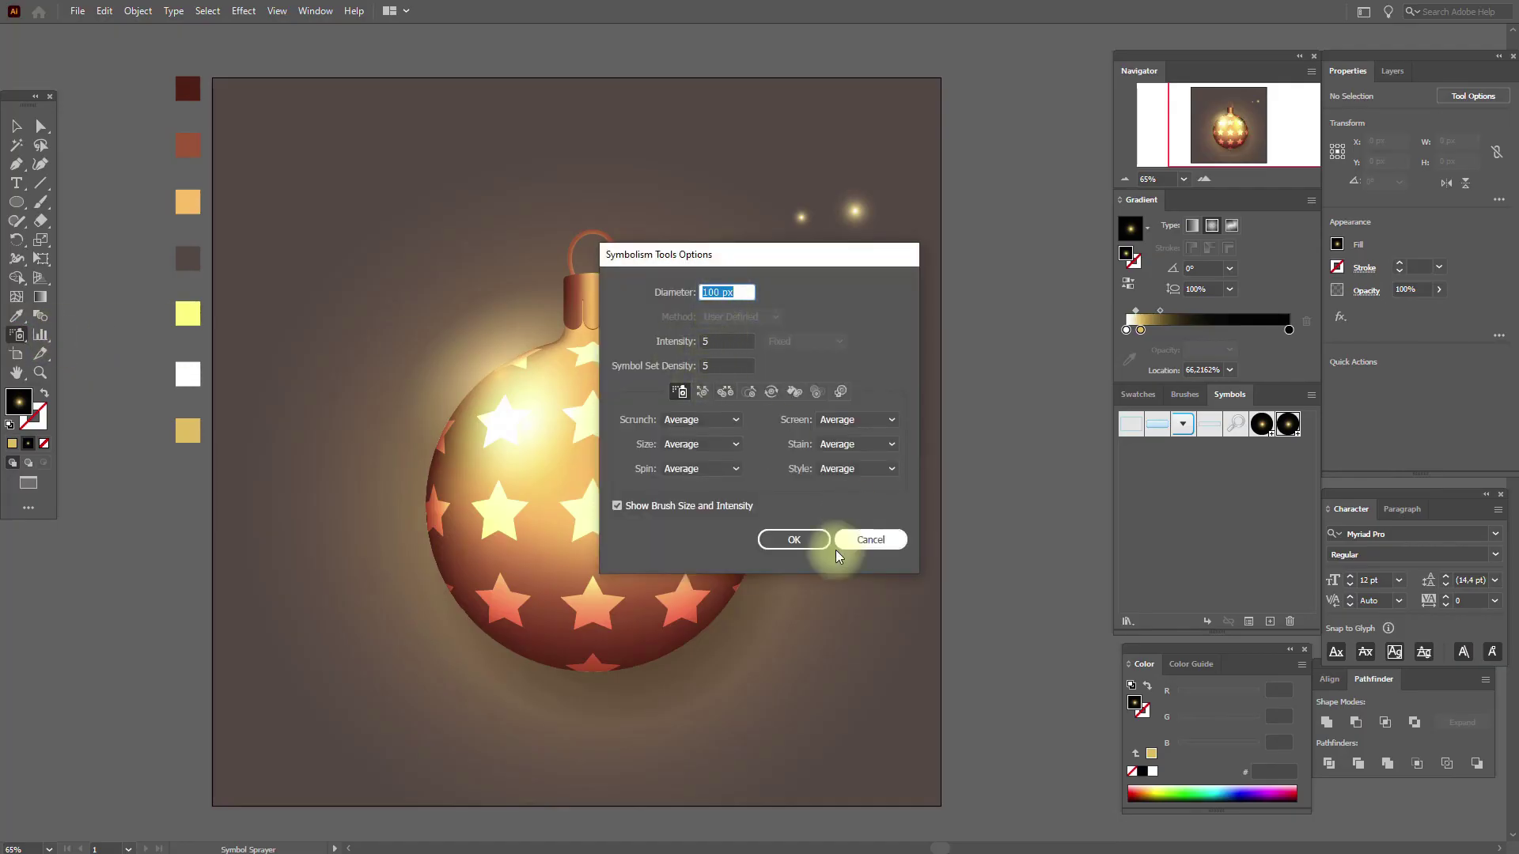
pyautogui.click(805, 541)
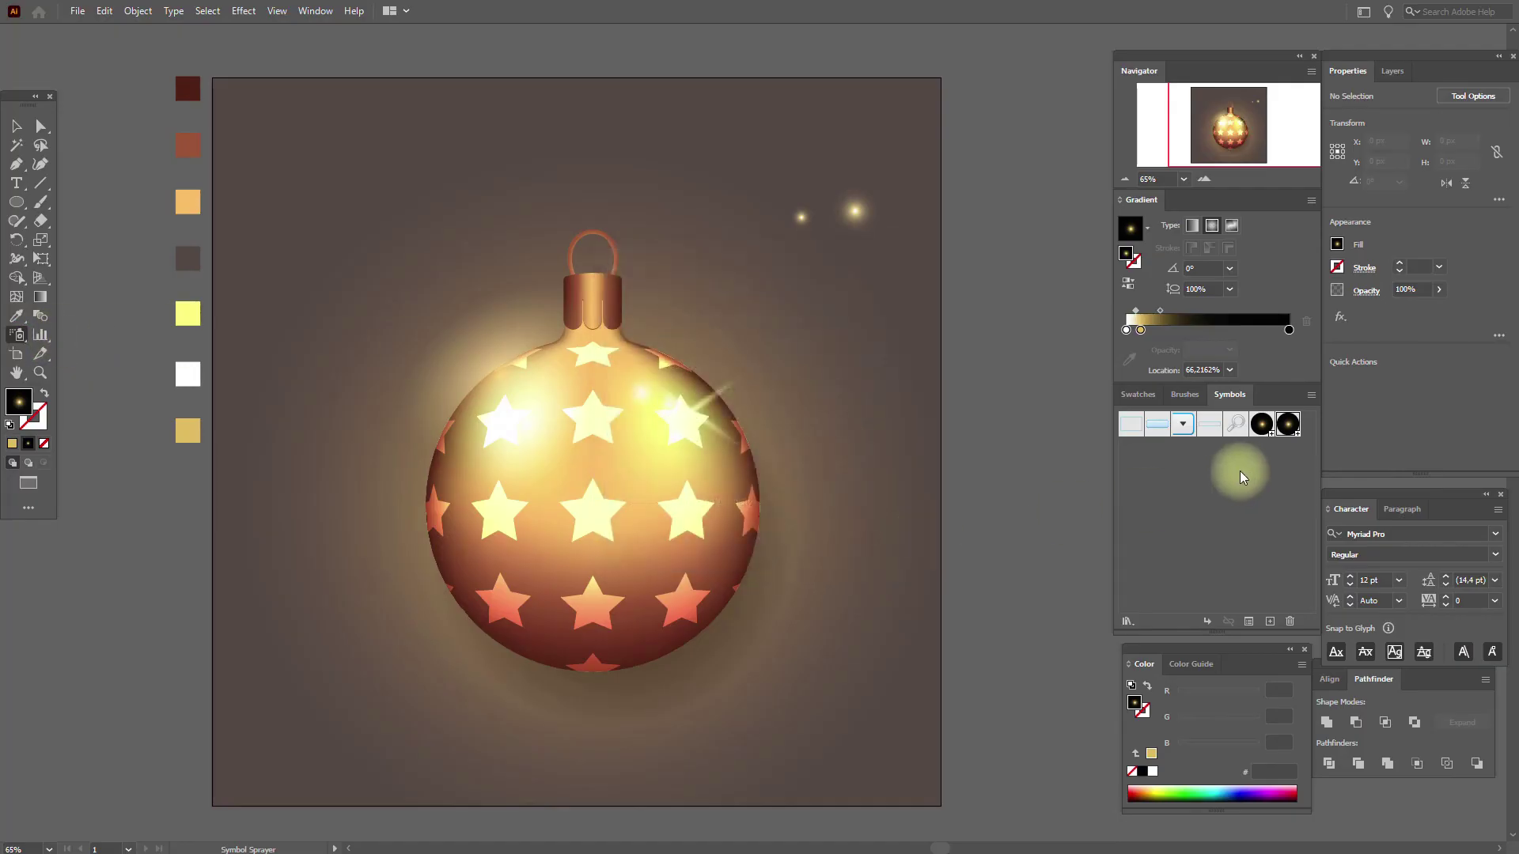
pyautogui.click(1261, 428)
pyautogui.moveTo(479, 439)
pyautogui.mouseDown()
pyautogui.moveTo(445, 444)
pyautogui.moveTo(498, 376)
pyautogui.moveTo(542, 374)
pyautogui.moveTo(465, 423)
pyautogui.moveTo(459, 472)
pyautogui.moveTo(449, 429)
pyautogui.moveTo(430, 453)
pyautogui.moveTo(525, 375)
pyautogui.moveTo(508, 376)
pyautogui.moveTo(522, 514)
pyautogui.mouseUp()
pyautogui.moveTo(440, 475)
pyautogui.mouseDown()
pyautogui.moveTo(471, 421)
pyautogui.moveTo(526, 403)
pyautogui.mouseUp()
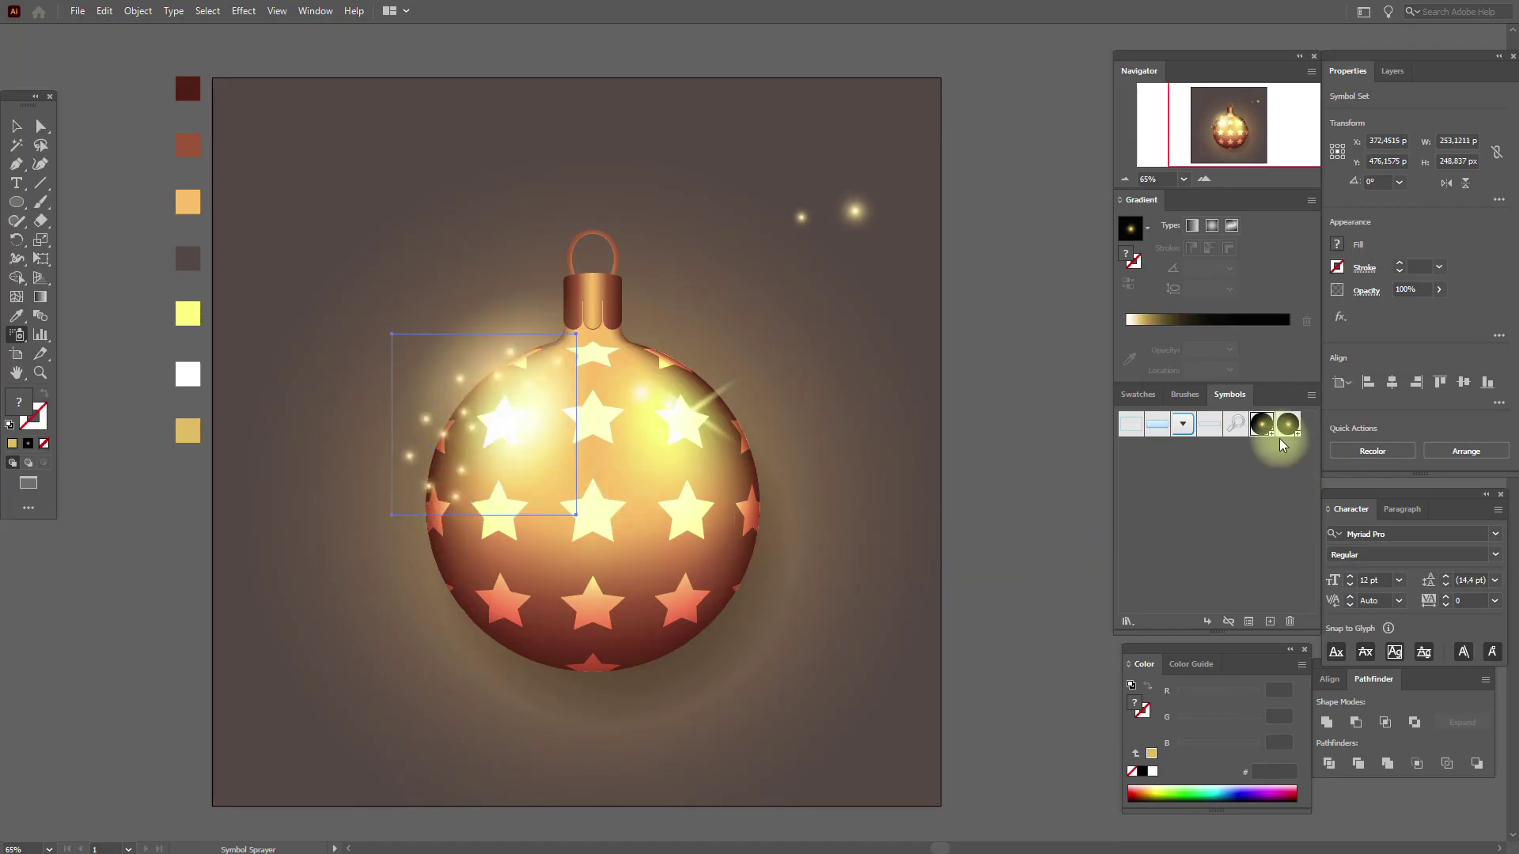
# Step: Add several larger glow symbols to the sparkle set along the ball's upper-left side
pyautogui.click(1289, 426)
pyautogui.moveTo(485, 508)
pyautogui.mouseDown()
pyautogui.moveTo(436, 452)
pyautogui.moveTo(428, 468)
pyautogui.moveTo(456, 396)
pyautogui.moveTo(420, 384)
pyautogui.moveTo(494, 363)
pyautogui.moveTo(532, 380)
pyautogui.moveTo(544, 358)
pyautogui.moveTo(515, 394)
pyautogui.moveTo(487, 398)
pyautogui.moveTo(502, 420)
pyautogui.moveTo(478, 460)
pyautogui.moveTo(530, 438)
pyautogui.moveTo(525, 400)
pyautogui.moveTo(508, 498)
pyautogui.moveTo(414, 549)
pyautogui.mouseUp()
pyautogui.click(17, 127)
# Step: Delete the two original glow circles from the artboard's upper-right area
pyautogui.click(111, 162)
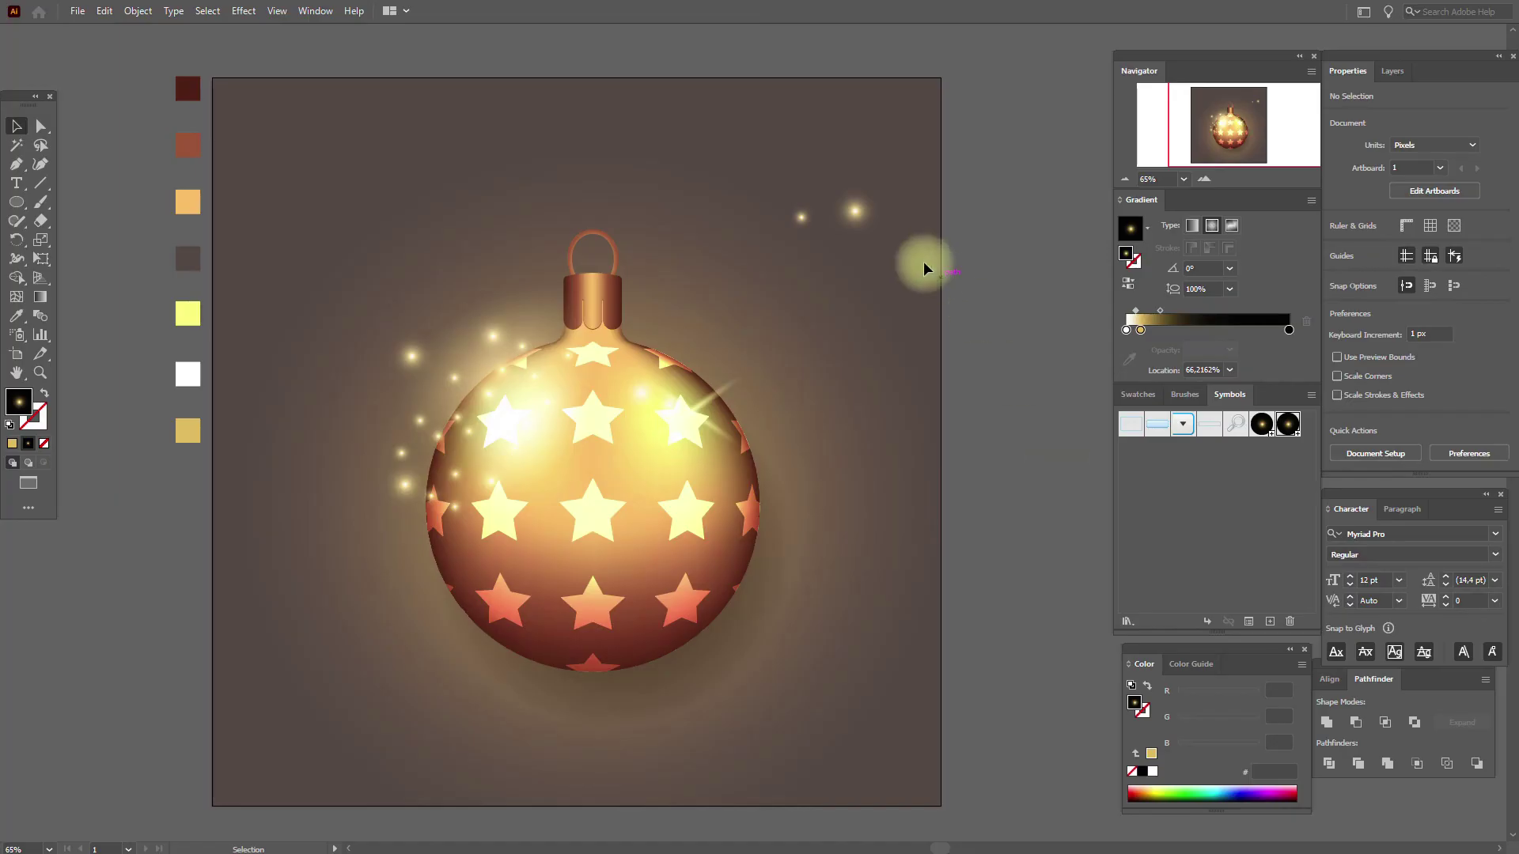
pyautogui.click(854, 211)
pyautogui.press('Delete')
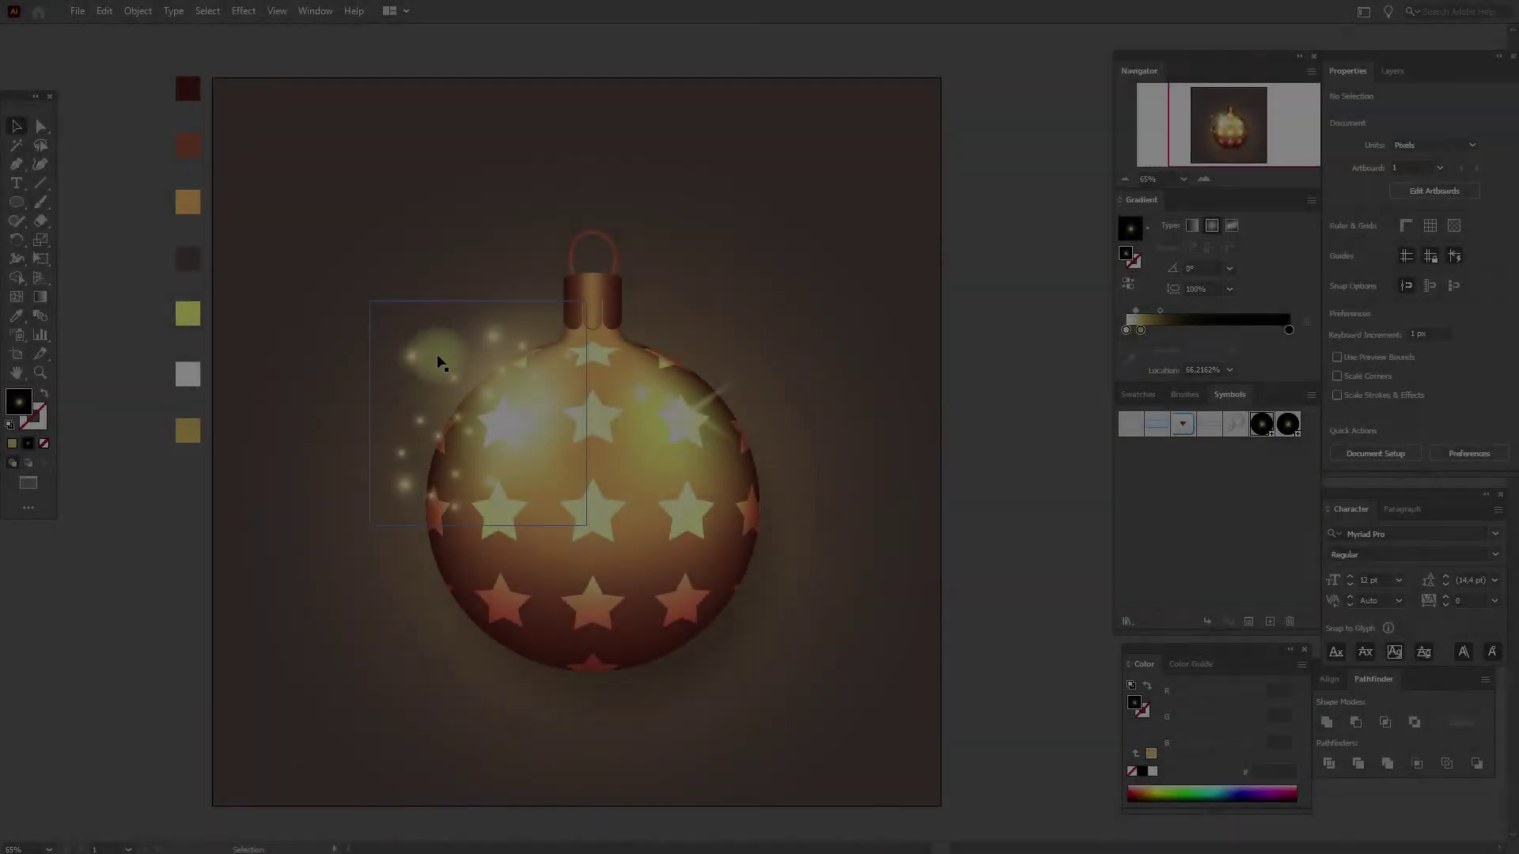
# Step: Enlarge the orange glow ellipse behind the sparkles to about 347 × 306 px and shift it slightly up and left
pyautogui.moveTo(441, 362); pyautogui.dragTo(553, 281)
pyautogui.click(550, 299)
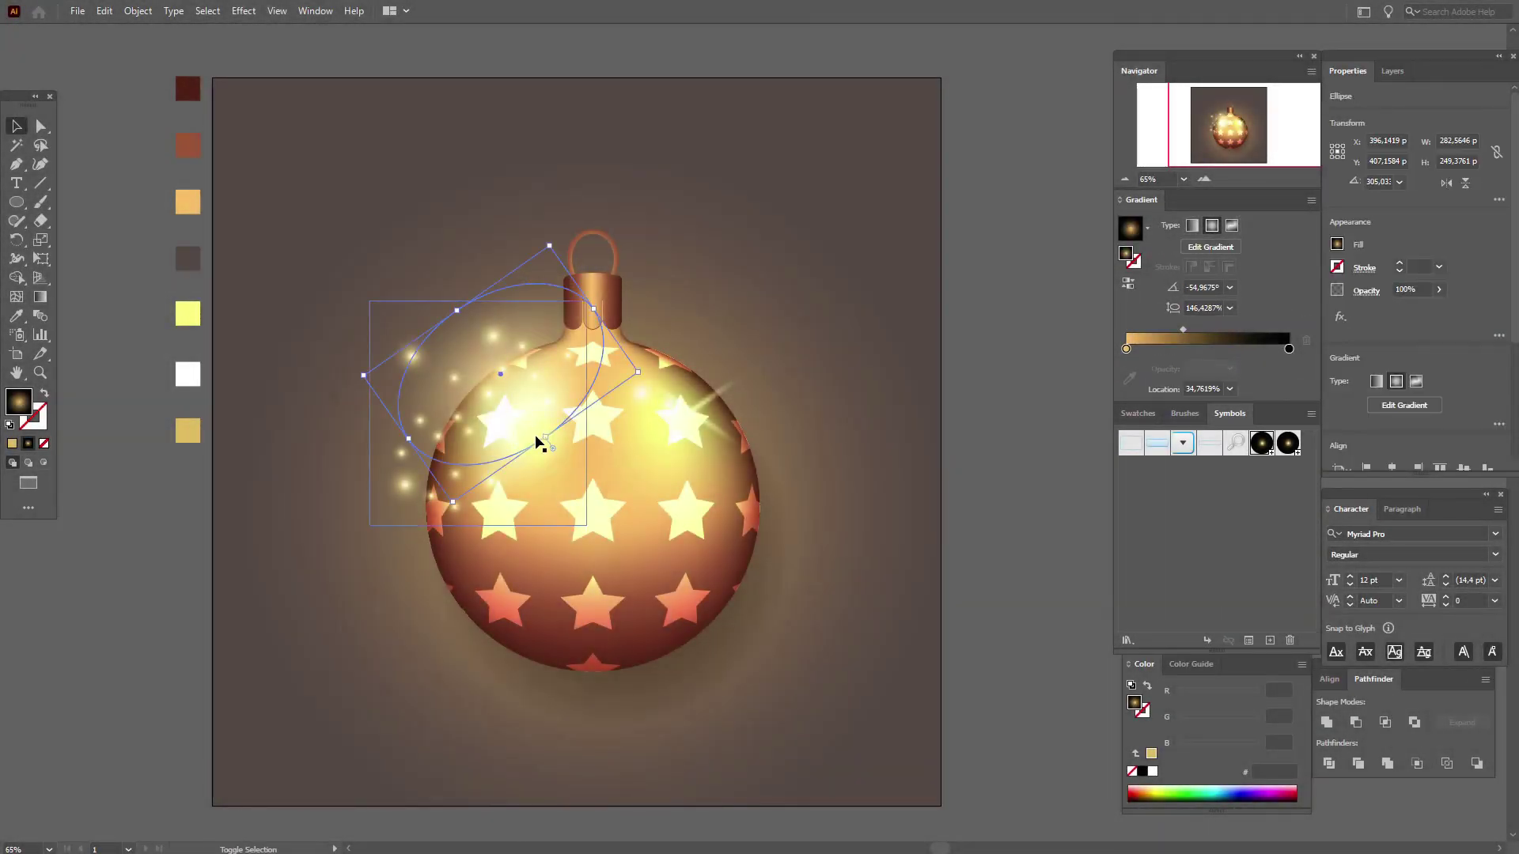
pyautogui.moveTo(545, 437); pyautogui.dragTo(572, 463)
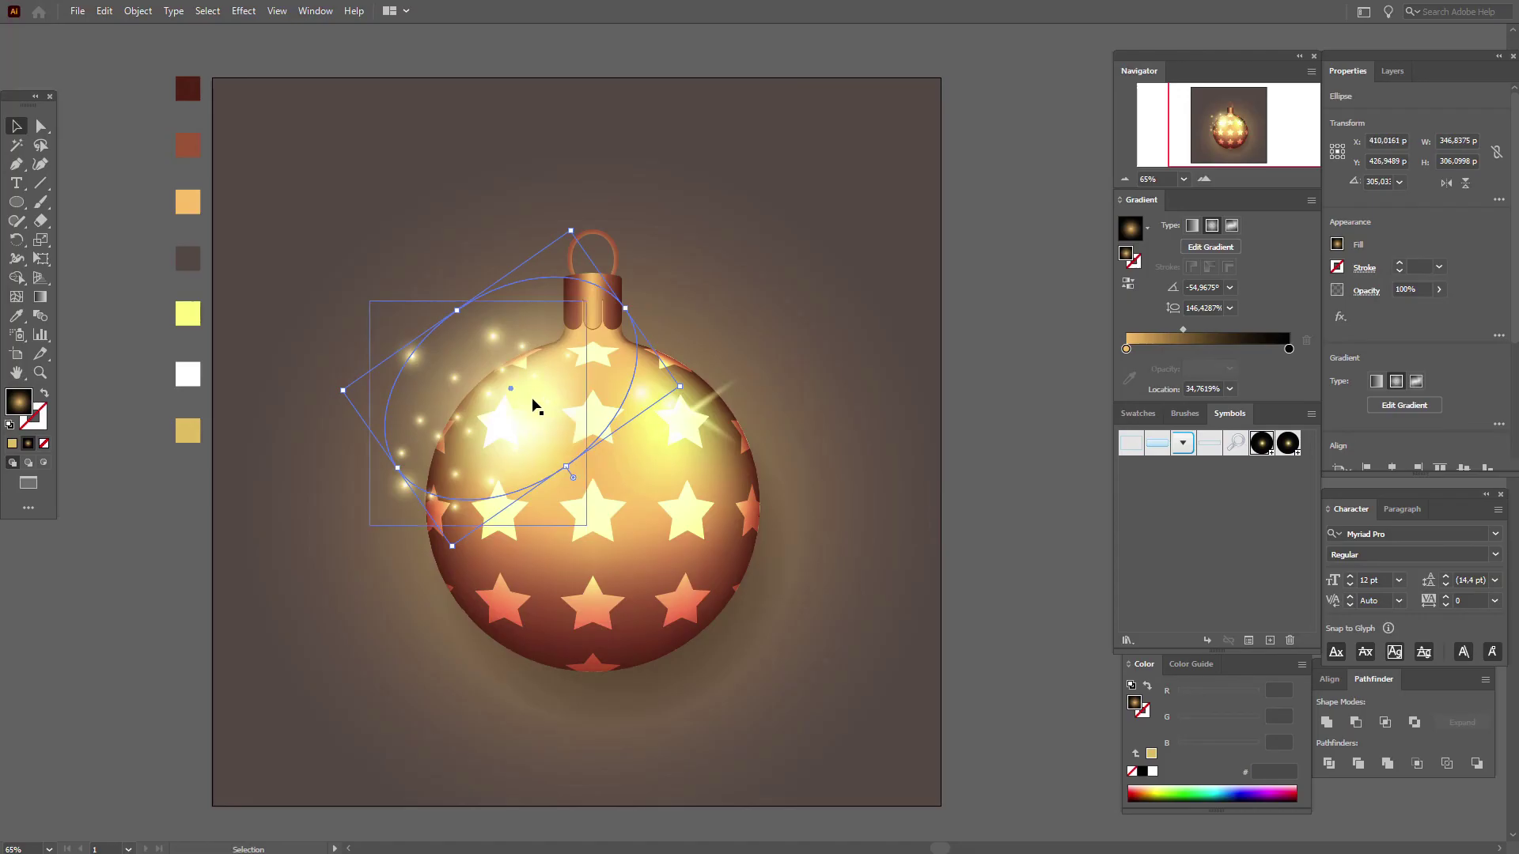
pyautogui.moveTo(512, 392); pyautogui.dragTo(492, 378)
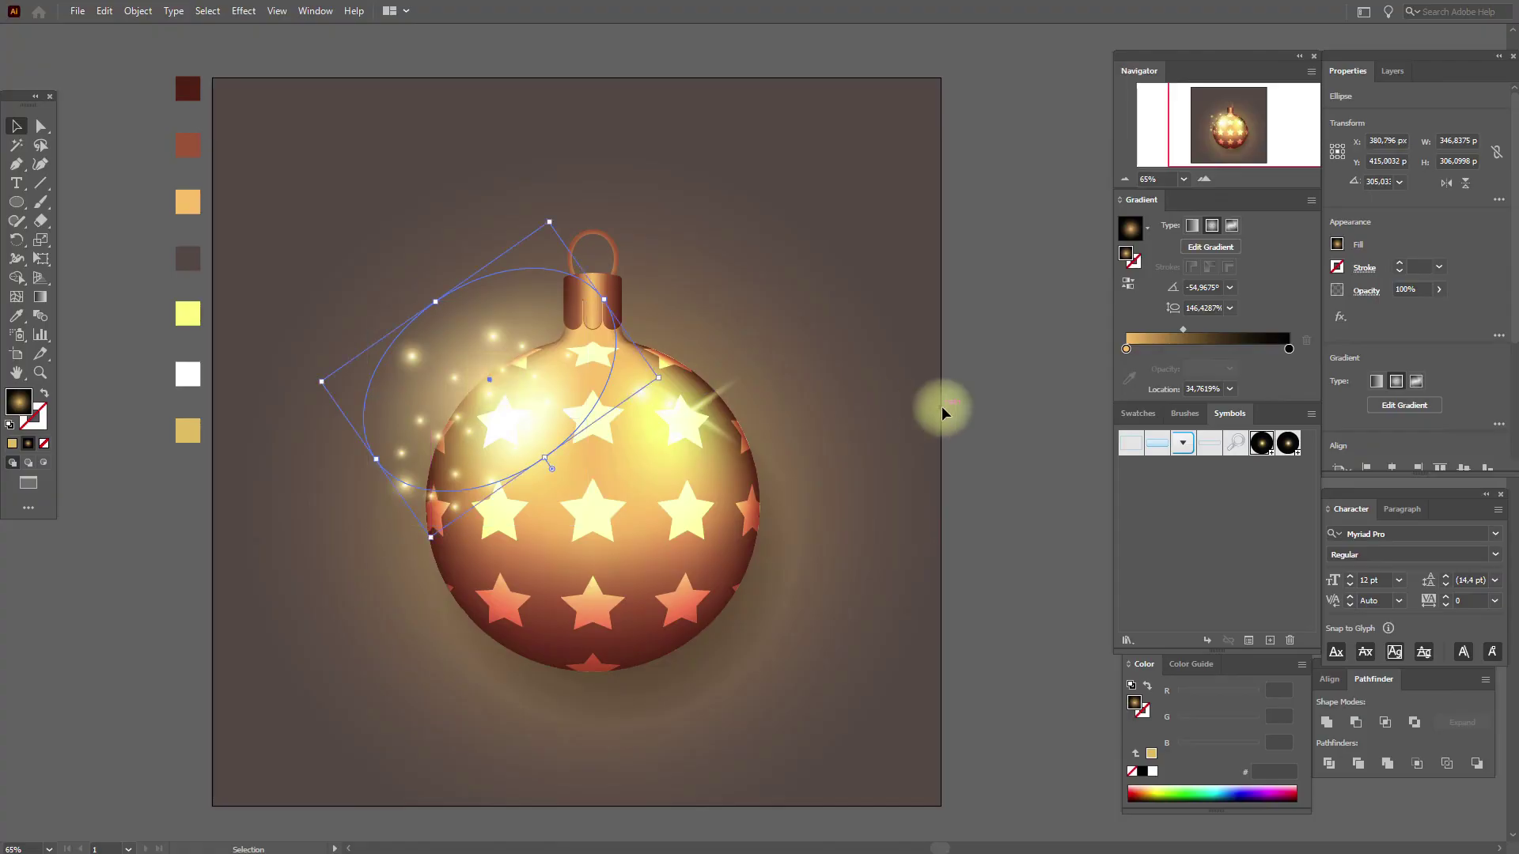
pyautogui.click(978, 412)
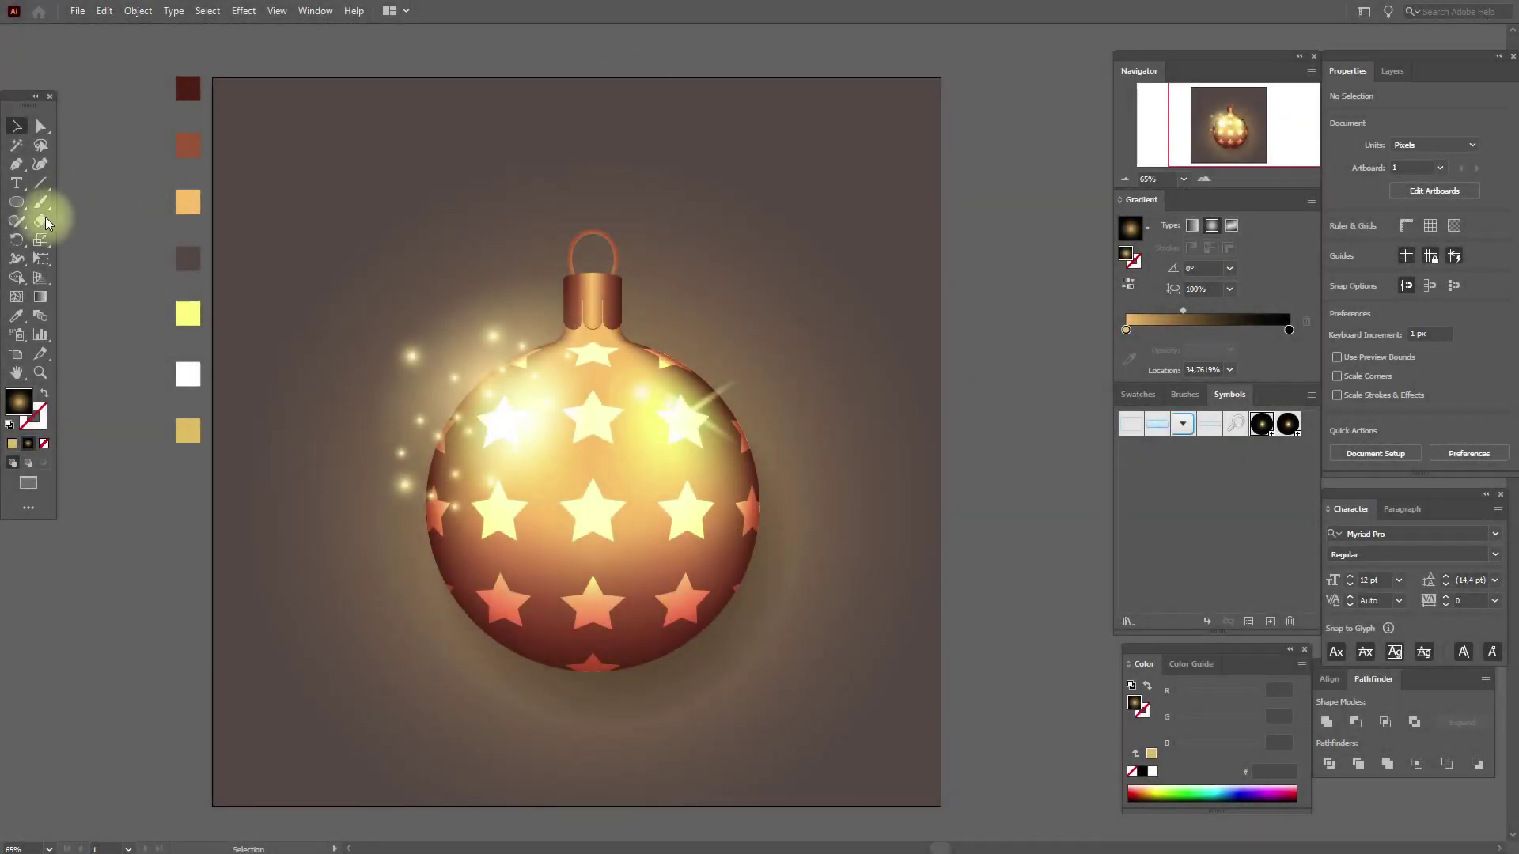
# Step: Draw a hanging string as a rectangle about 6 px wide and 216 px tall from the artboard's top edge to the loop
pyautogui.click(18, 209)
pyautogui.click(61, 202)
pyautogui.moveTo(586, 78); pyautogui.dragTo(590, 233)
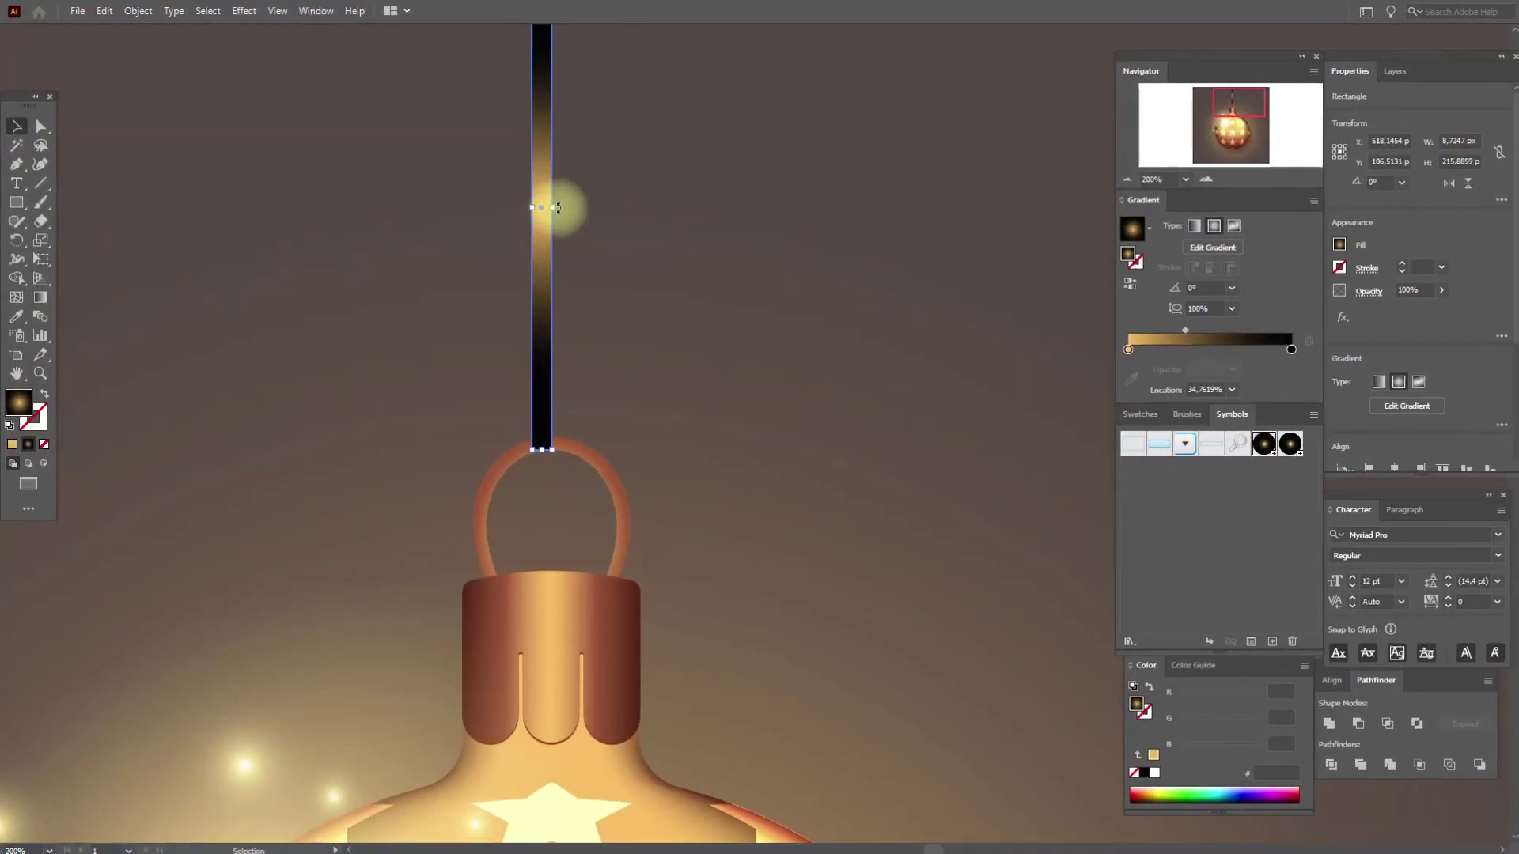
pyautogui.moveTo(559, 208); pyautogui.dragTo(546, 212)
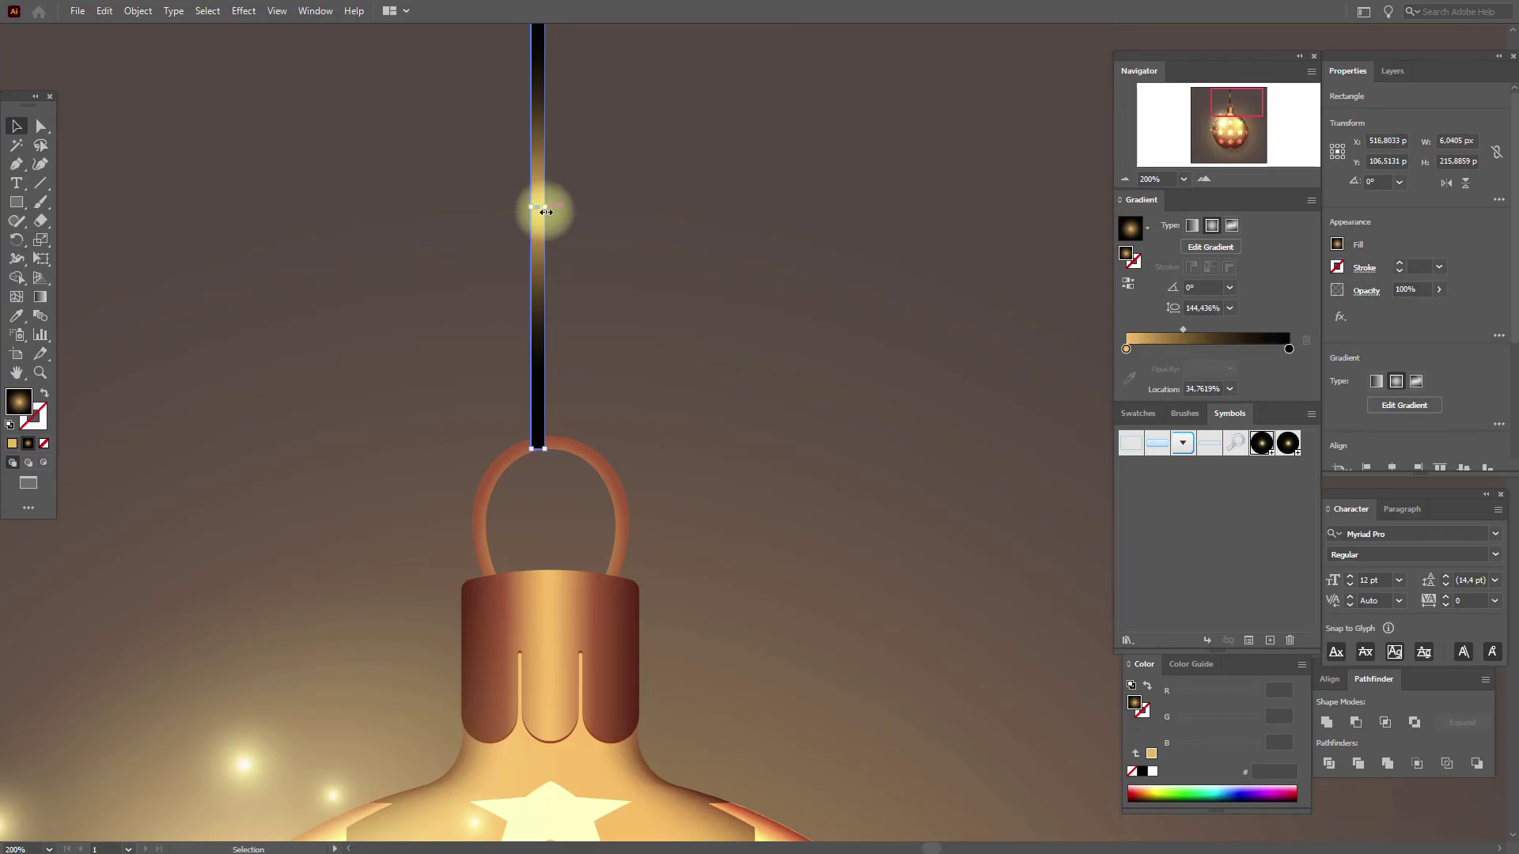
# Step: Fill the string with the ornament cap's copper gradient and set its angle to 90°
pyautogui.click(16, 315)
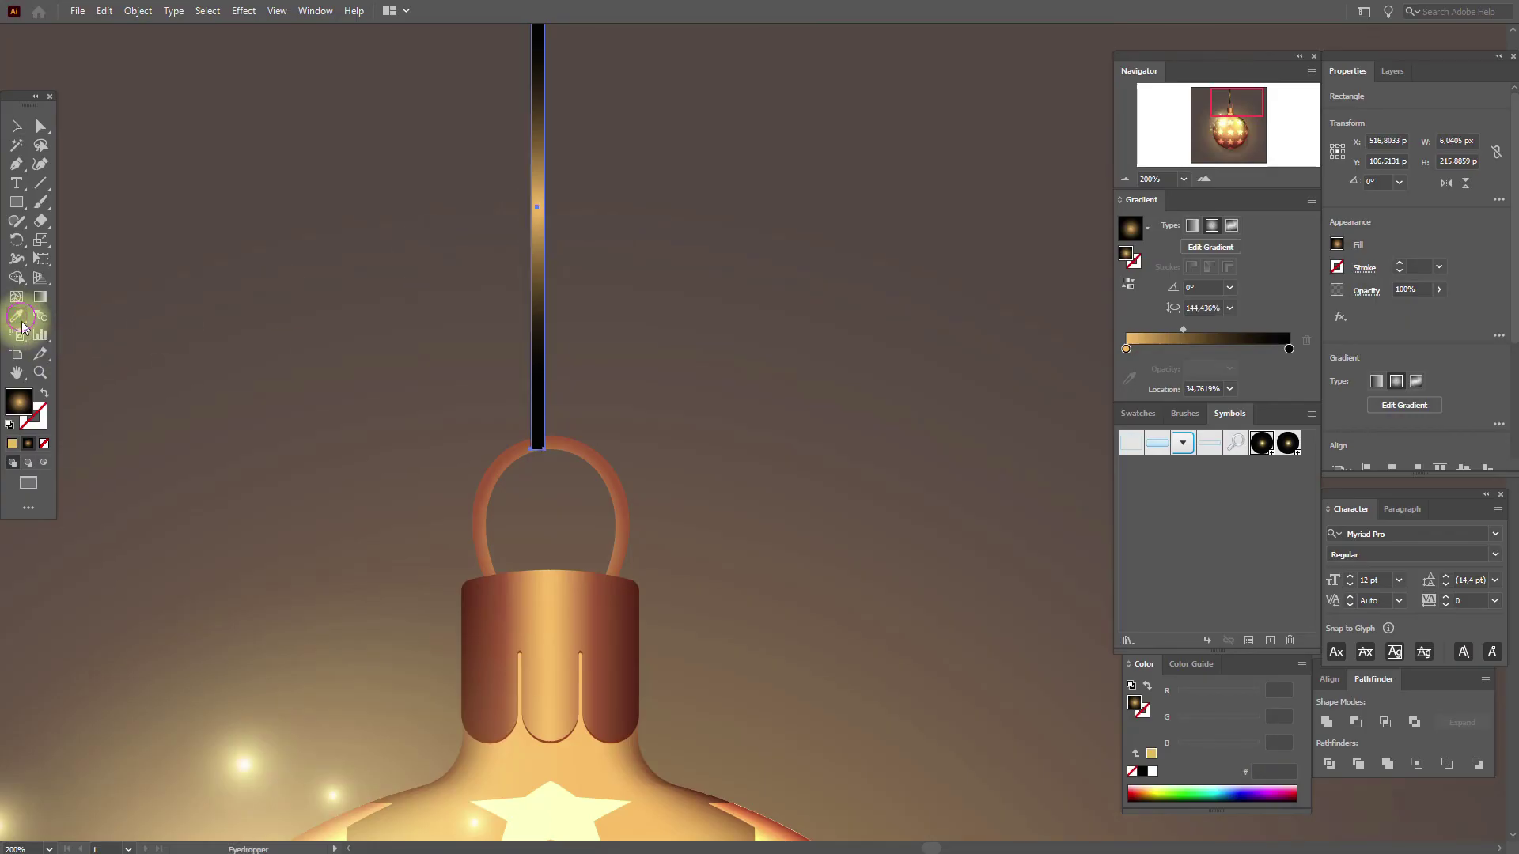
pyautogui.click(562, 571)
pyautogui.click(1198, 290)
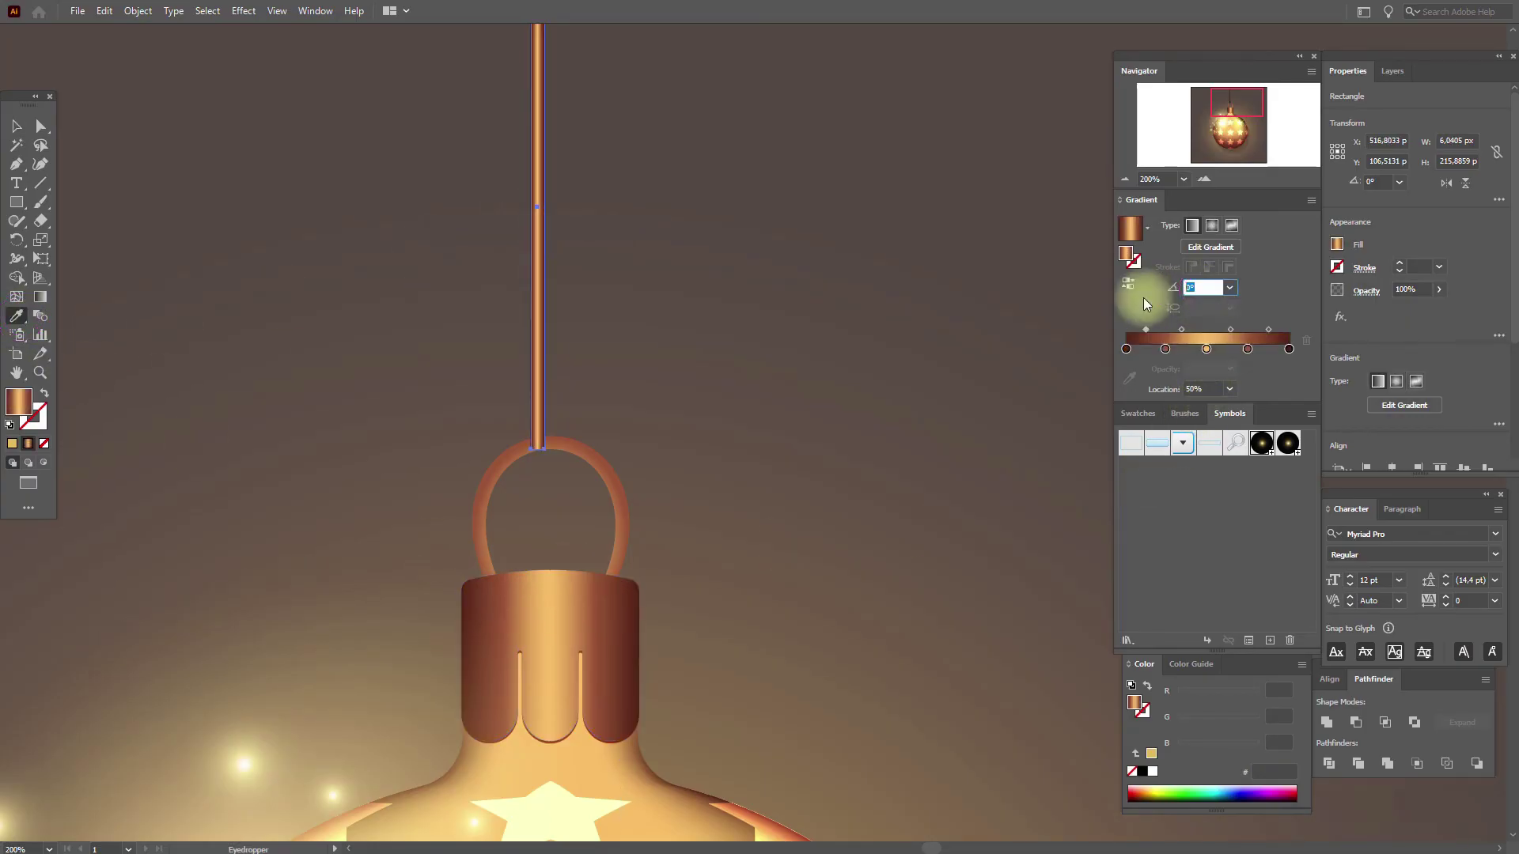
pyautogui.write('9')
pyautogui.press('Return')
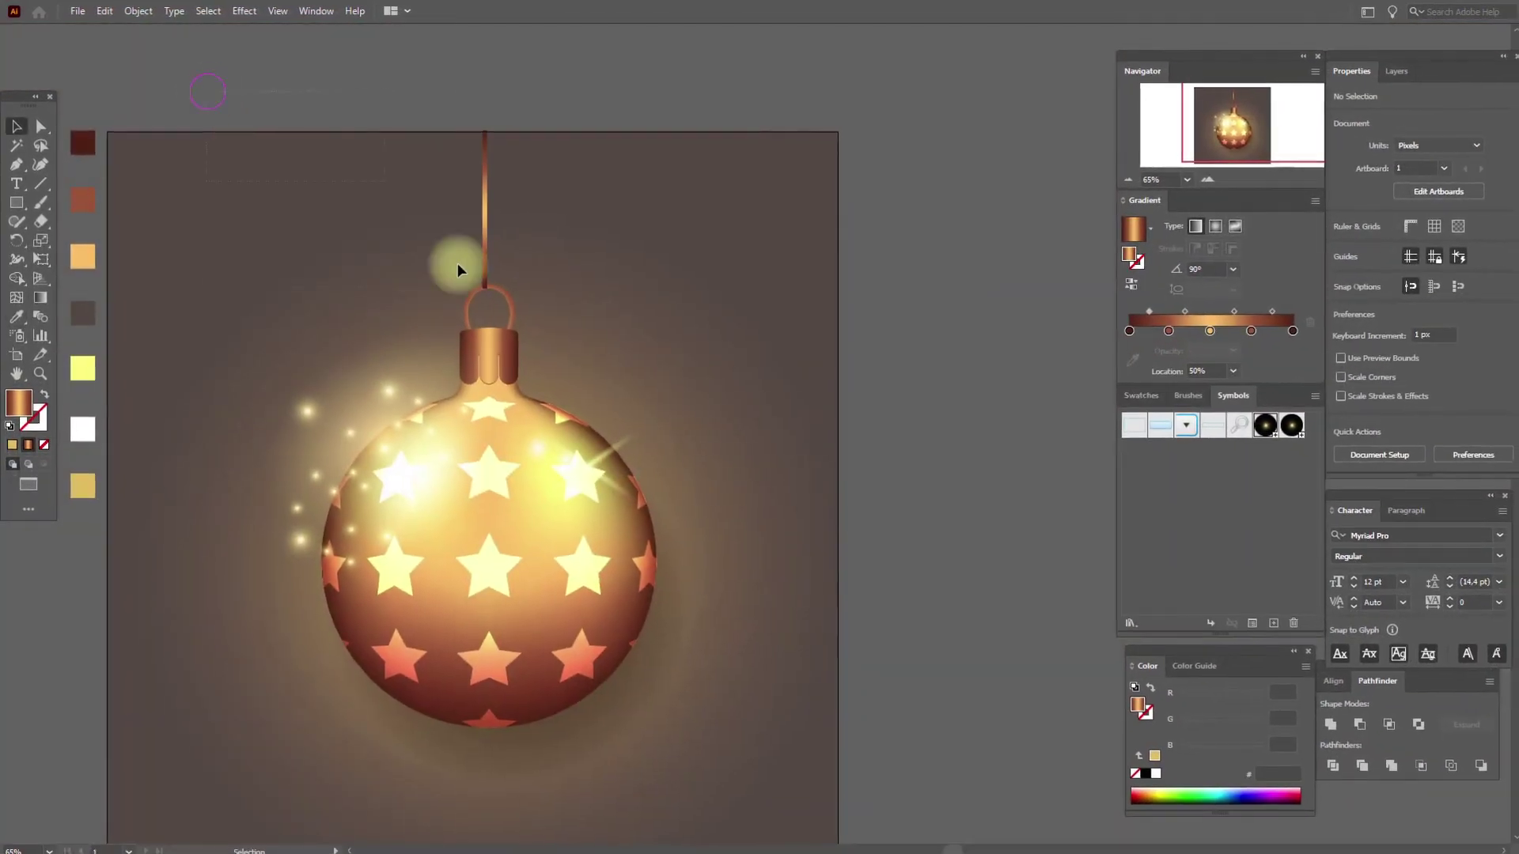
# Step: Bring all the ornament artwork except the string to the front so the string sits behind the loop
pyautogui.hotkey('ctrl', 'a')
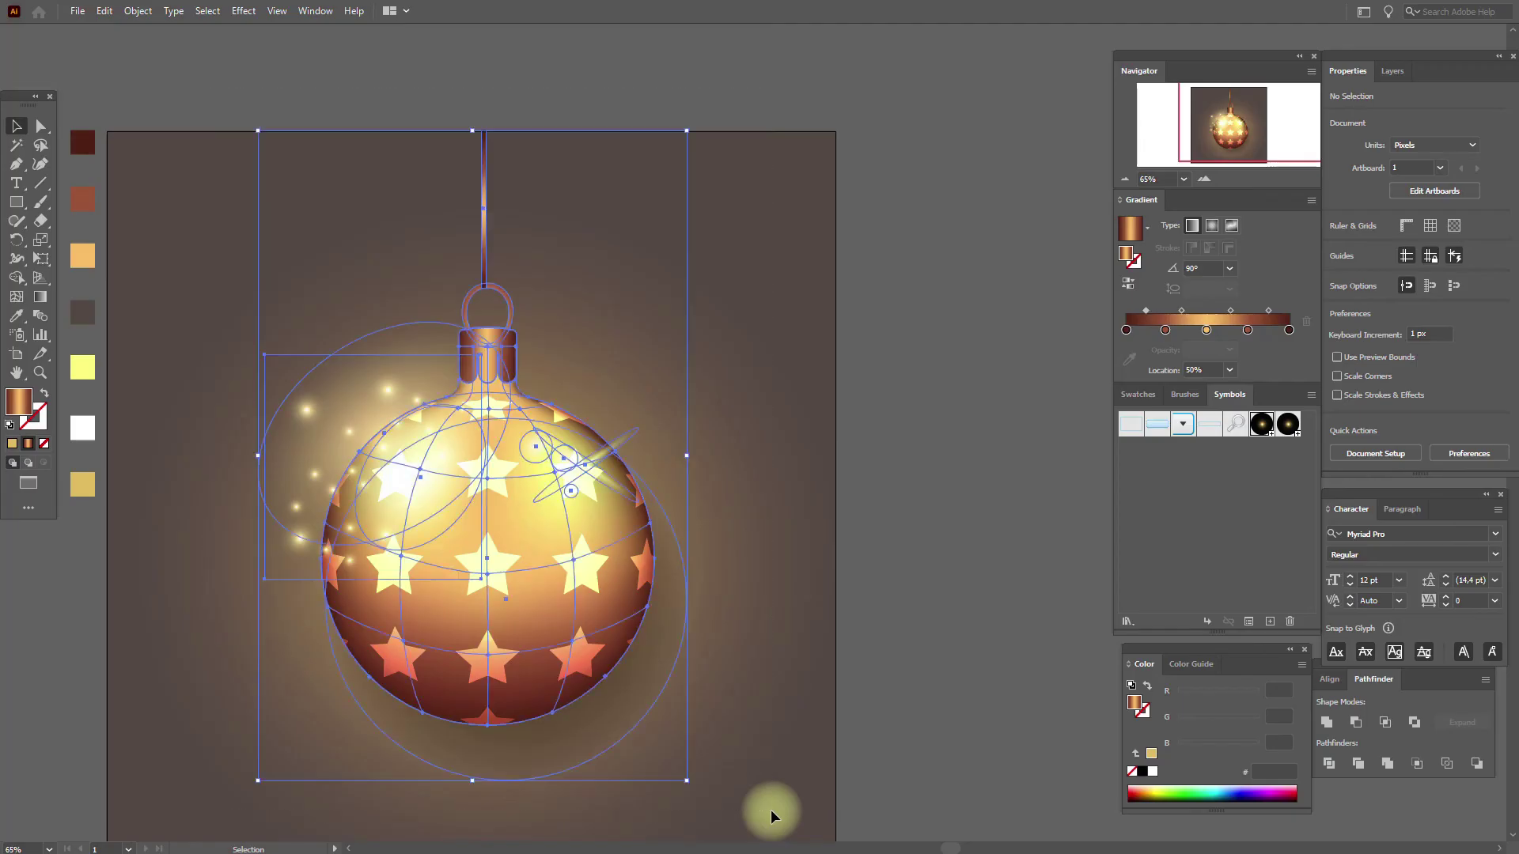
pyautogui.keyDown('shift'); pyautogui.click(485, 228); pyautogui.keyUp('shift')
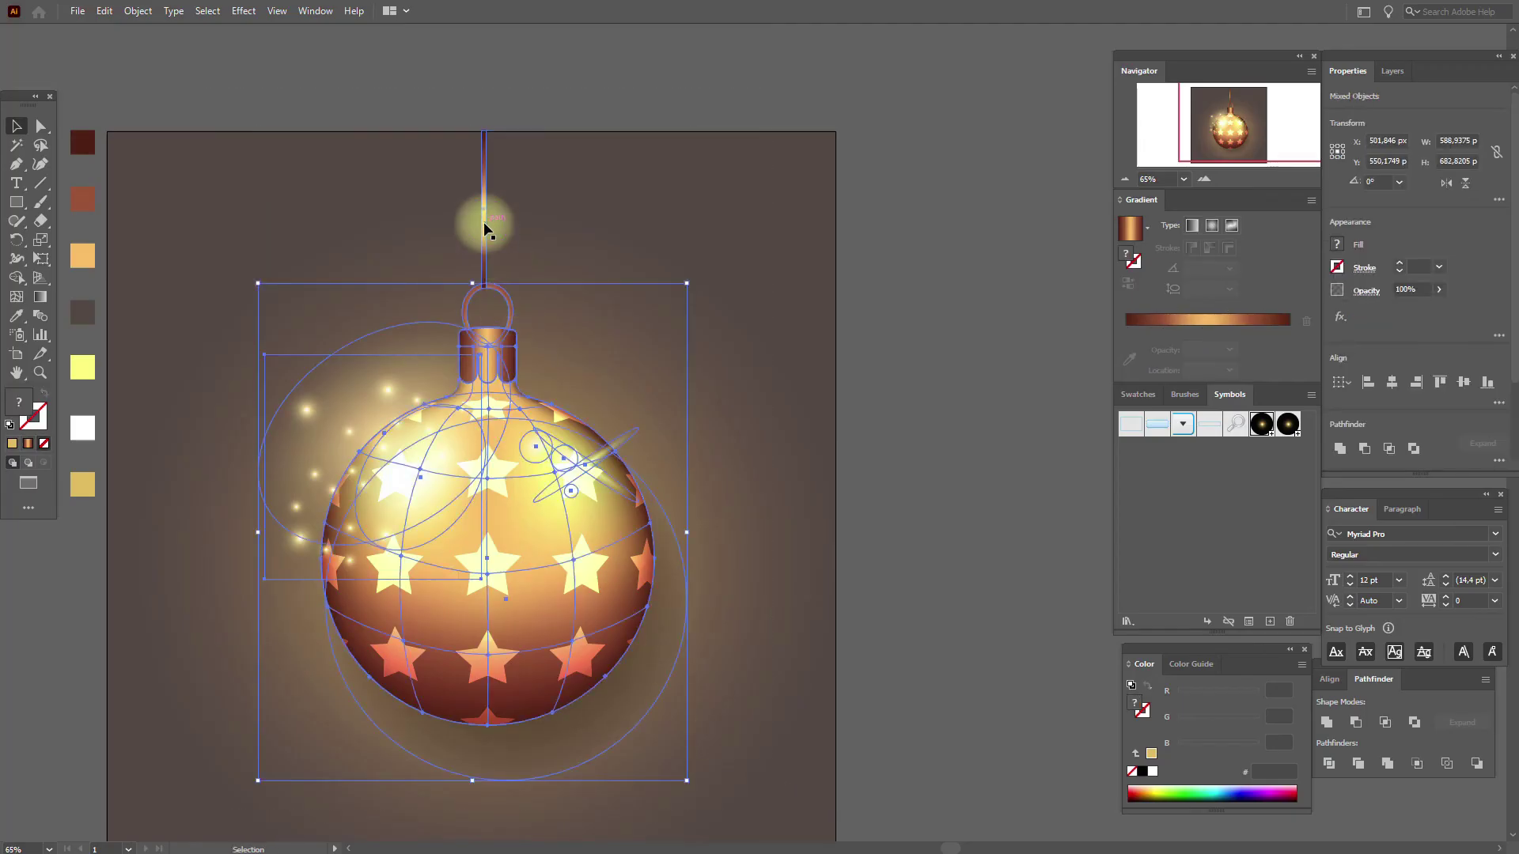
pyautogui.rightClick(484, 228)
pyautogui.moveTo(630, 420)
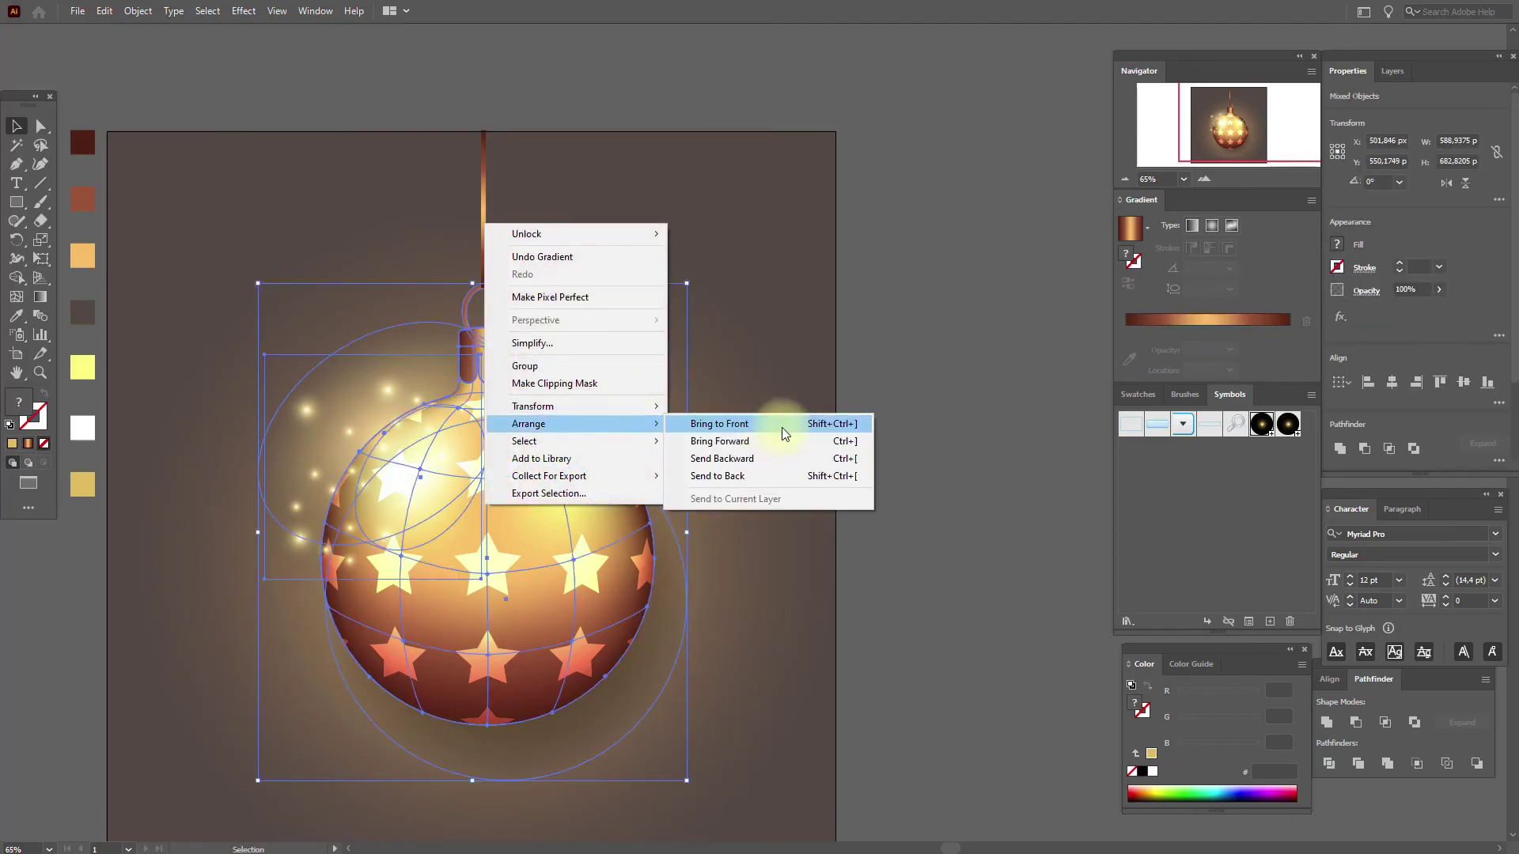
pyautogui.click(782, 427)
pyautogui.click(836, 330)
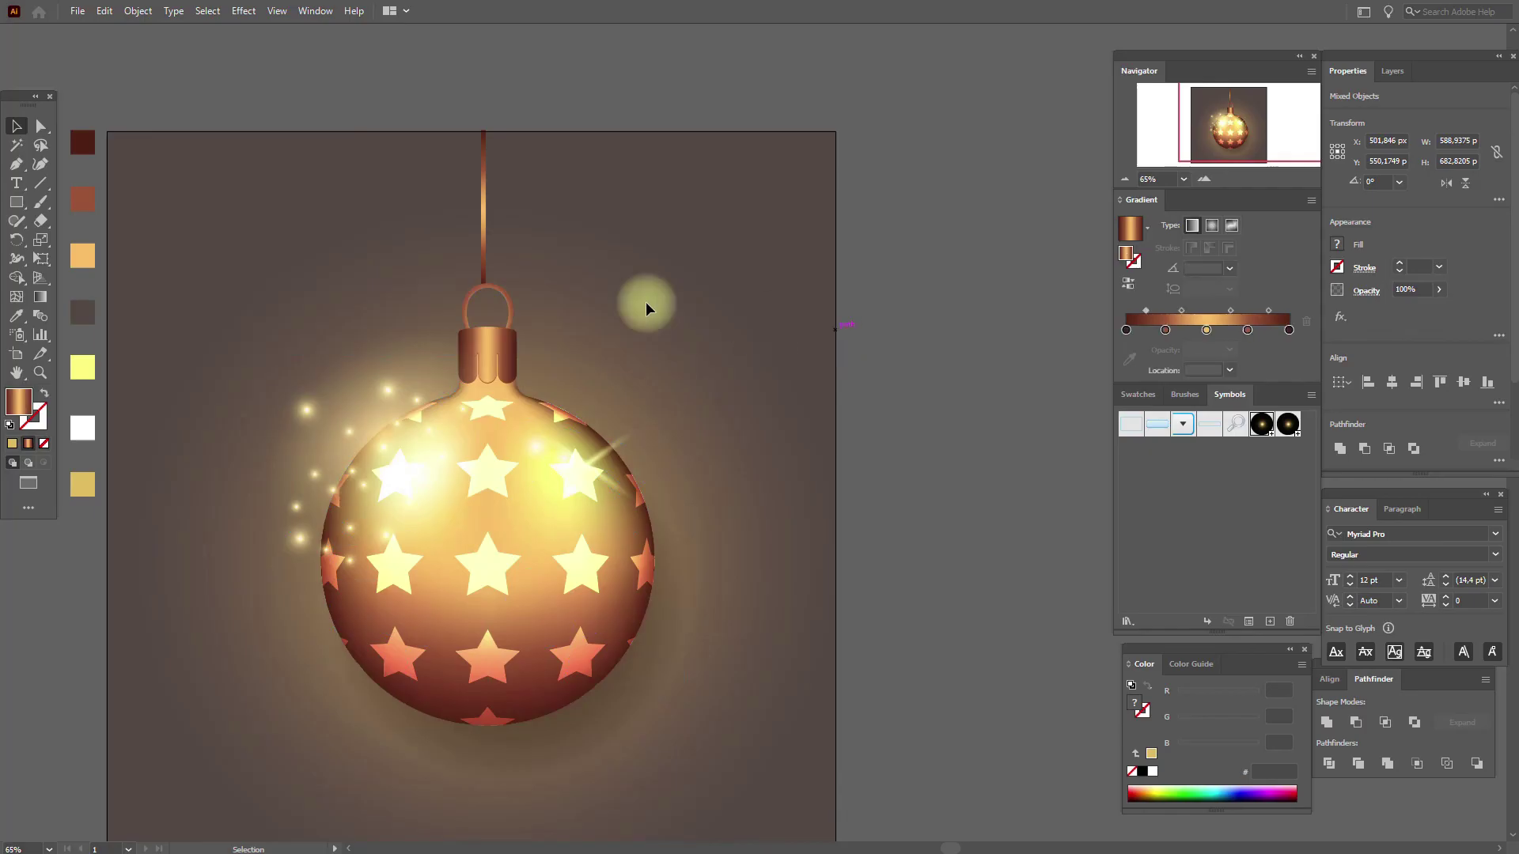
# Step: Nudge the hanging string 6 px to the right to centre it over the loop
pyautogui.click(485, 250)
pyautogui.press('Right')
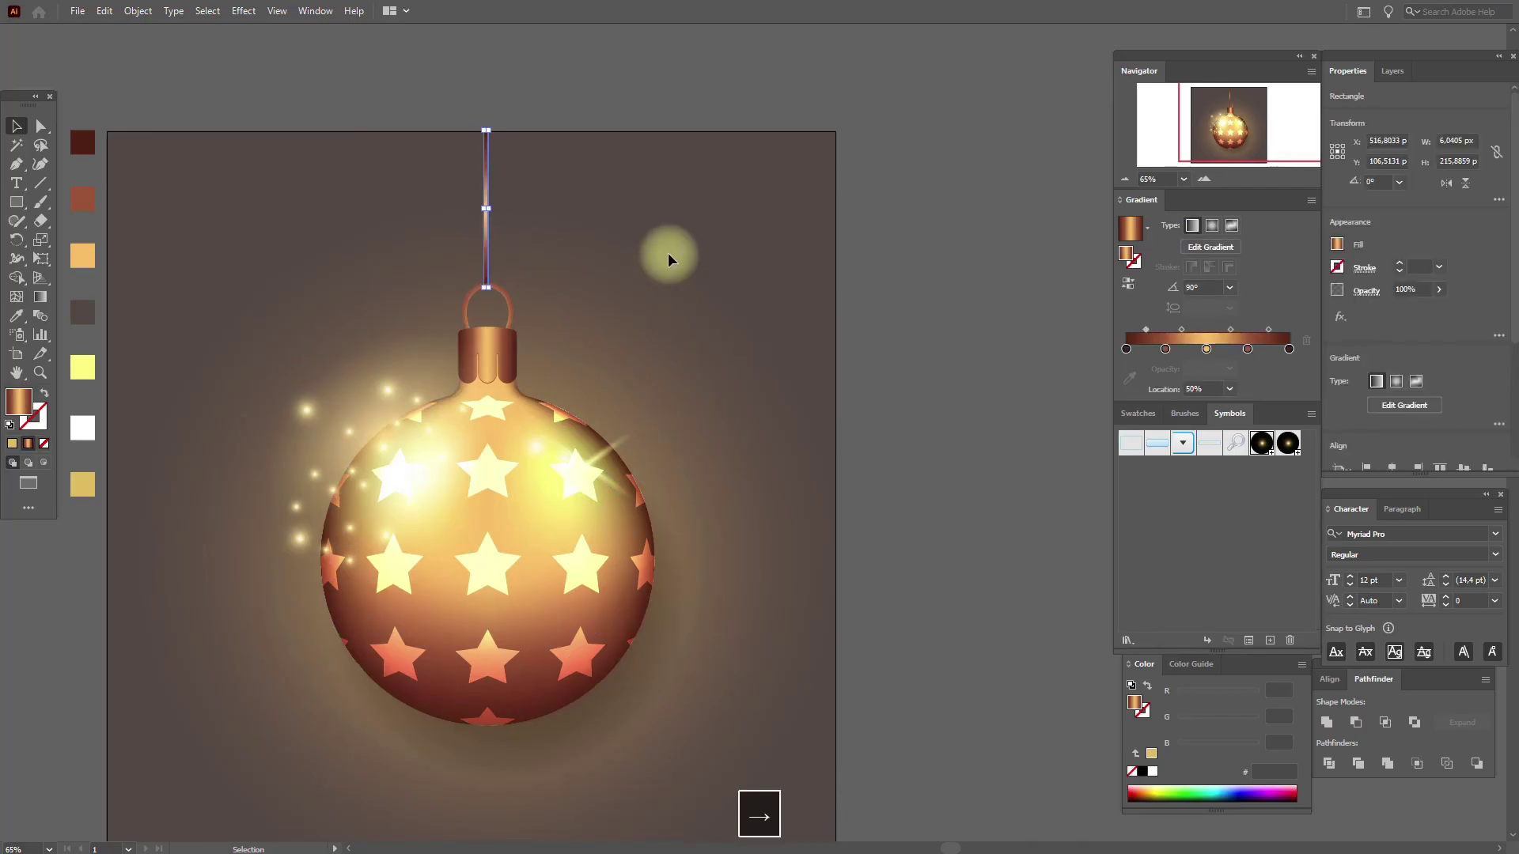
pyautogui.click(987, 259)
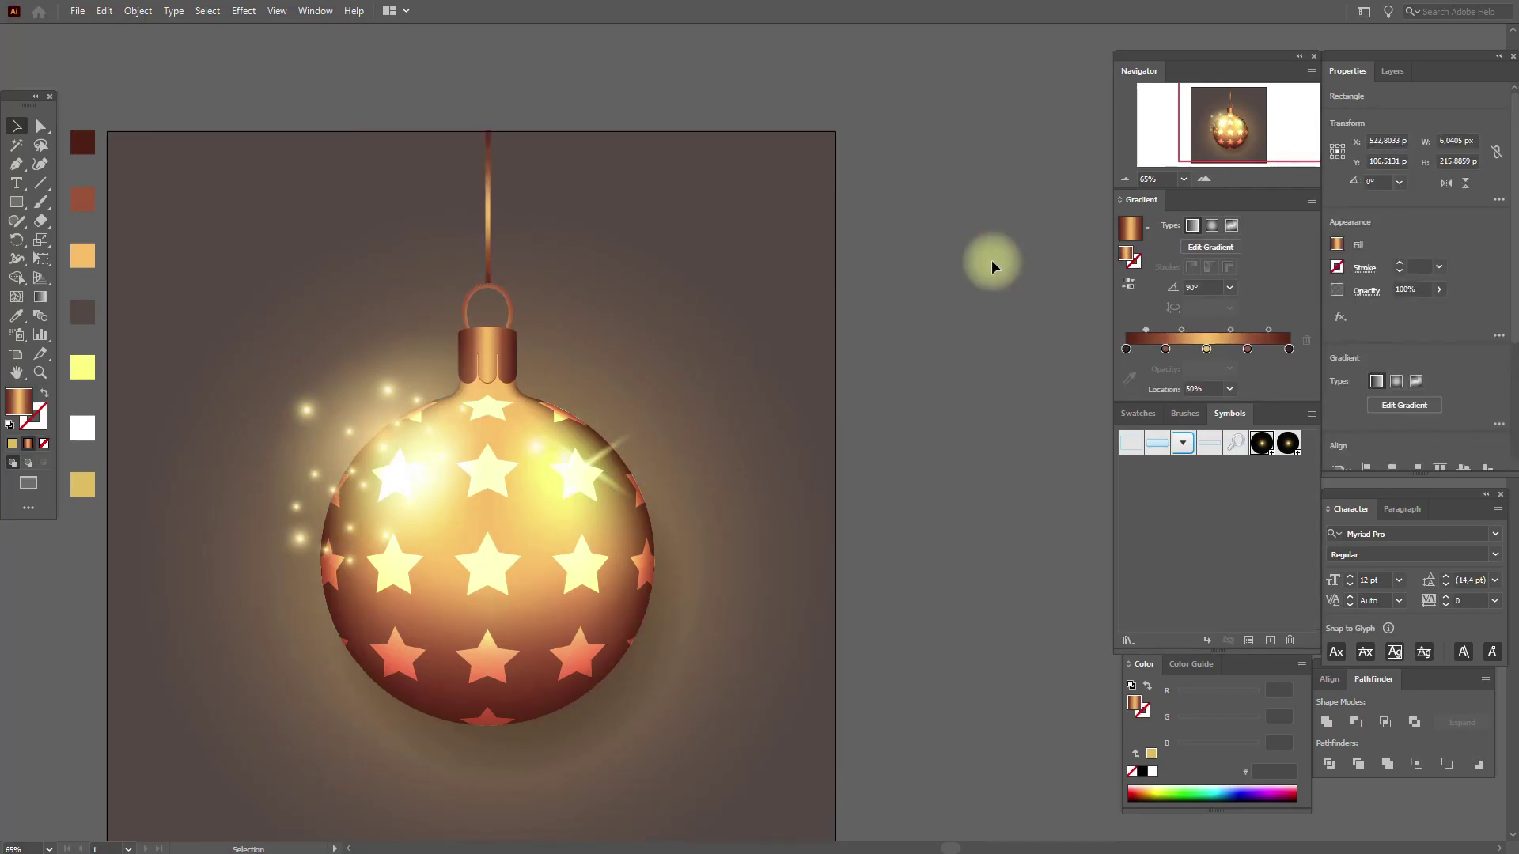
pyautogui.click(16, 373)
pyautogui.moveTo(552, 512); pyautogui.dragTo(625, 454)
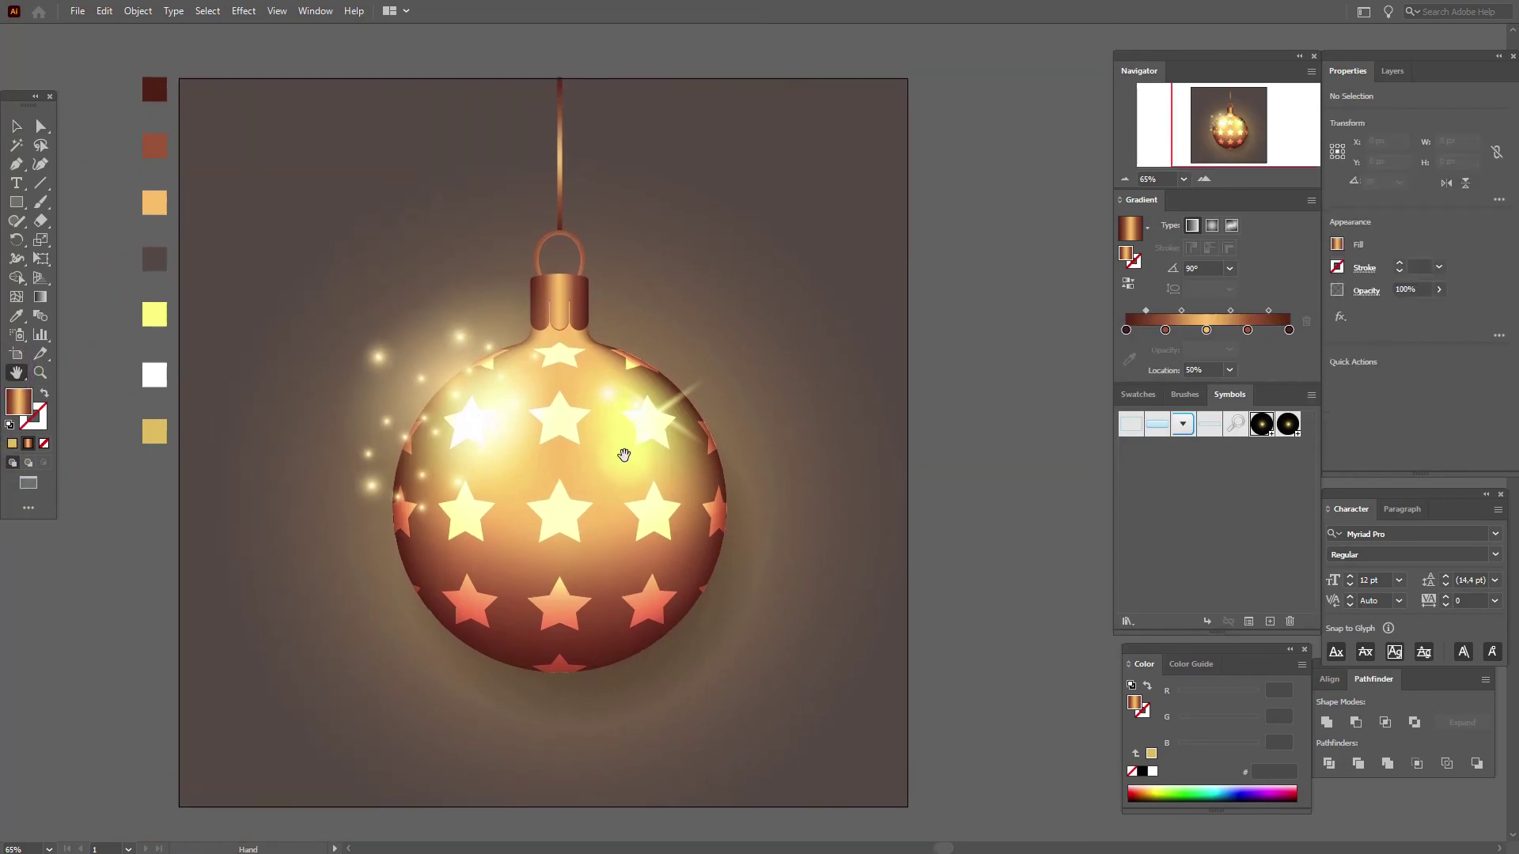